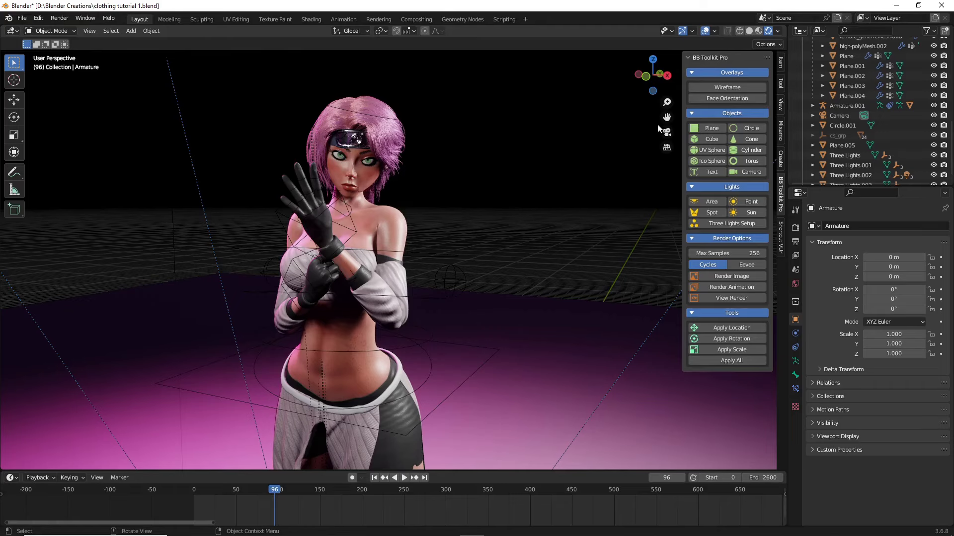
# Examine the posed character and her outfit at frame 96 from several angles.
pyautogui.moveTo(469, 198); pyautogui.dragTo(463, 257, button='middle')
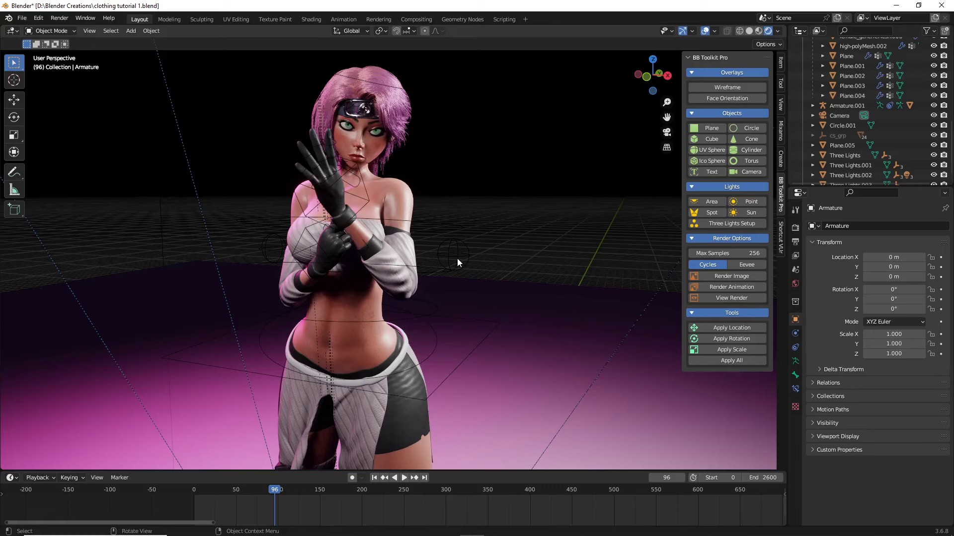
pyautogui.click(457, 263)
pyautogui.moveTo(508, 255); pyautogui.dragTo(467, 254, button='middle')
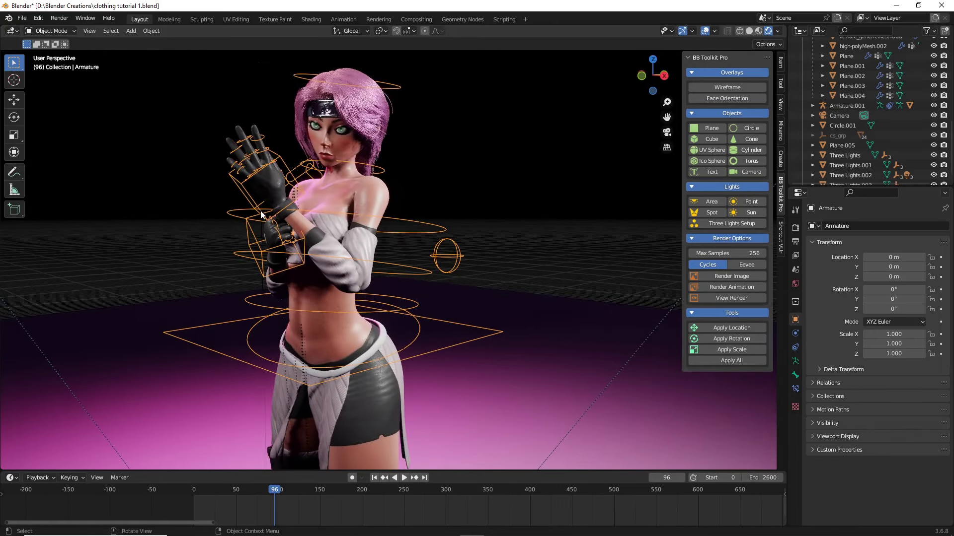
pyautogui.scroll(-1, 525, 246)
pyautogui.click(524, 248)
pyautogui.moveTo(523, 248); pyautogui.dragTo(473, 262, button='middle')
pyautogui.click(440, 256)
pyautogui.click(503, 255)
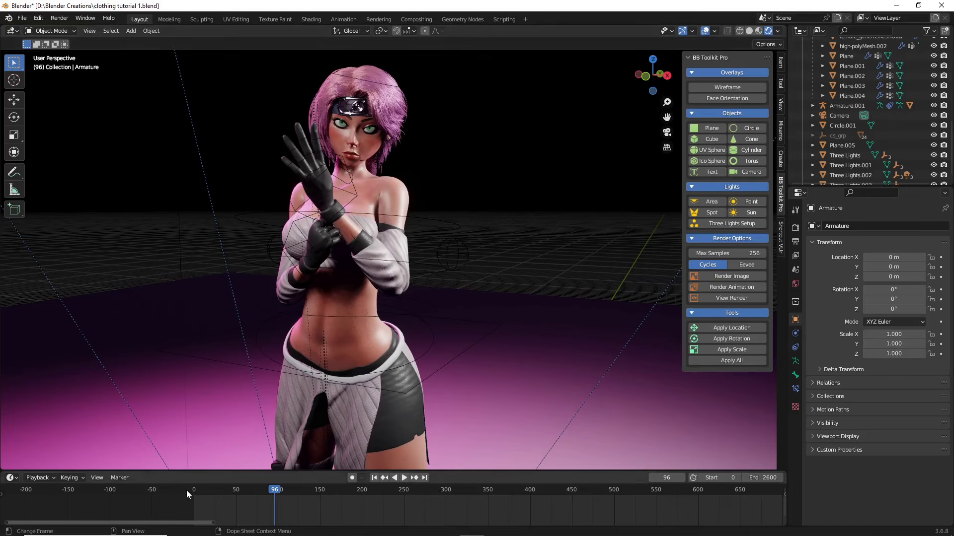
# Compare the character's T-pose at frame 0 with her pose at frame 173, leaving the timeline on frame 0.
pyautogui.hotkey('shift', 'Left')
pyautogui.press('space')
pyautogui.moveTo(251, 331); pyautogui.dragTo(288, 331, button='middle')
pyautogui.scroll(-2, 285, 332)
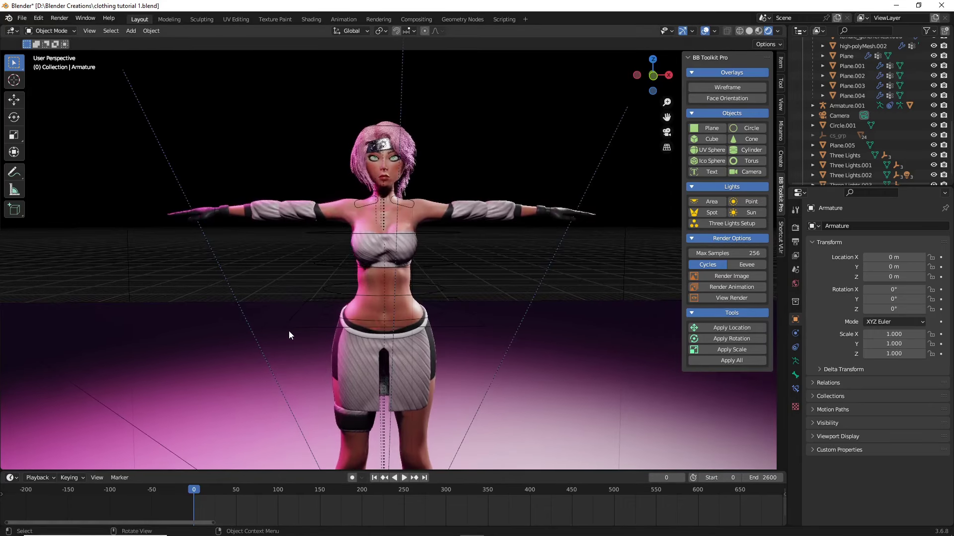
pyautogui.click(339, 491)
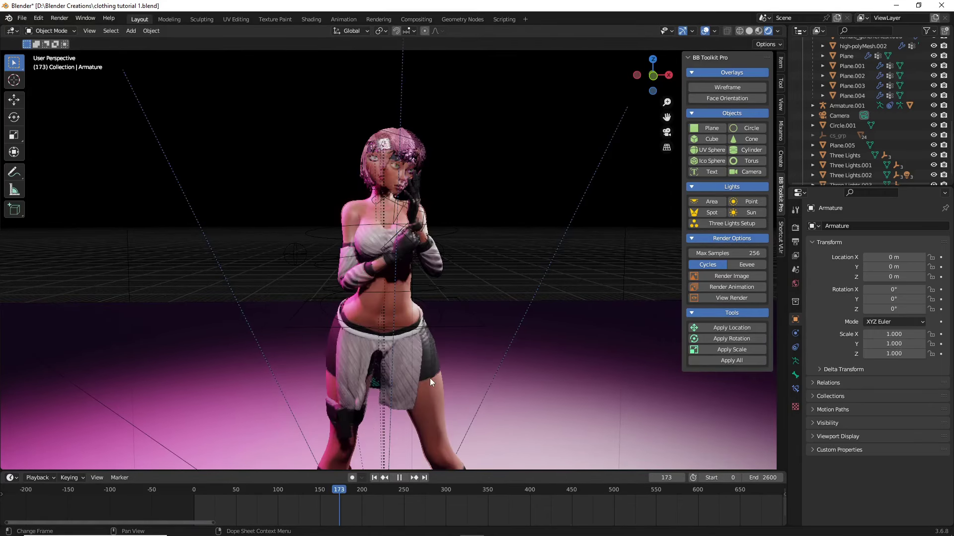
pyautogui.moveTo(431, 378); pyautogui.dragTo(381, 373, button='middle')
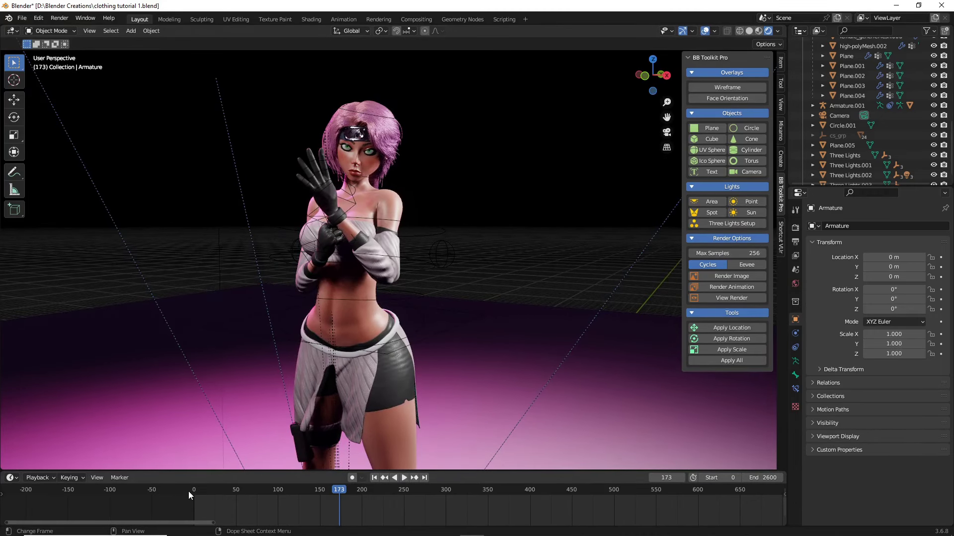
pyautogui.hotkey('shift', 'Left')
pyautogui.press('space')
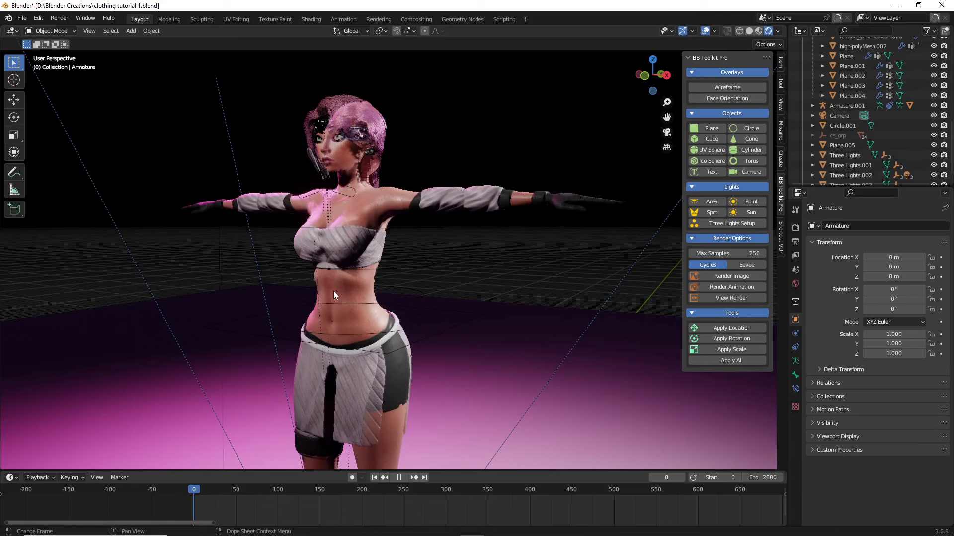
pyautogui.moveTo(334, 292); pyautogui.dragTo(395, 305, button='middle')
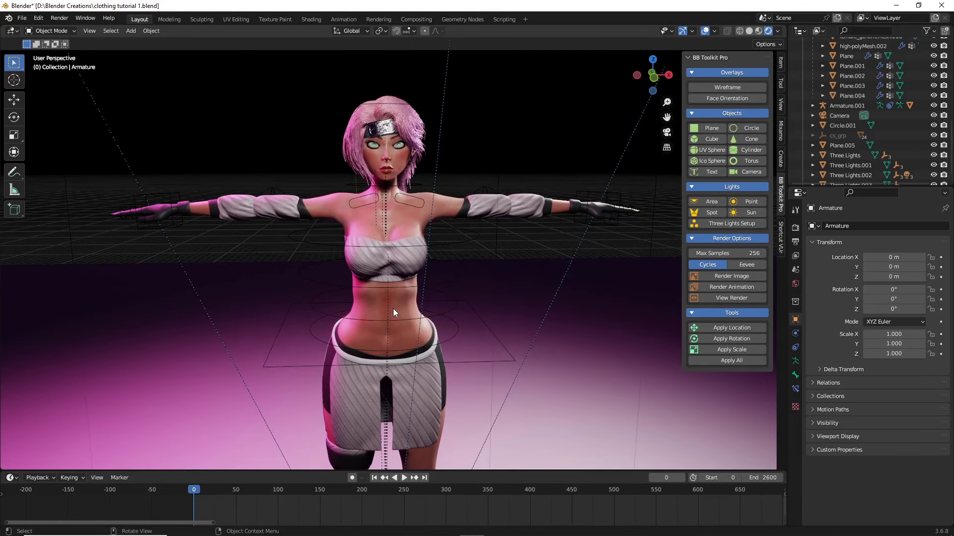
# Examine the character's body mesh in its T-pose, picking it out from the clothing meshes.
pyautogui.click(392, 299)
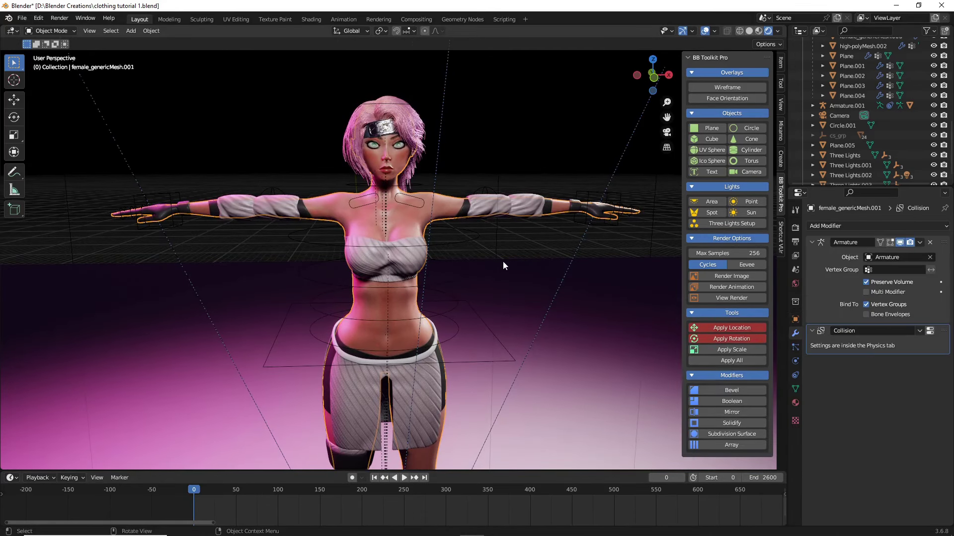
pyautogui.click(243, 150)
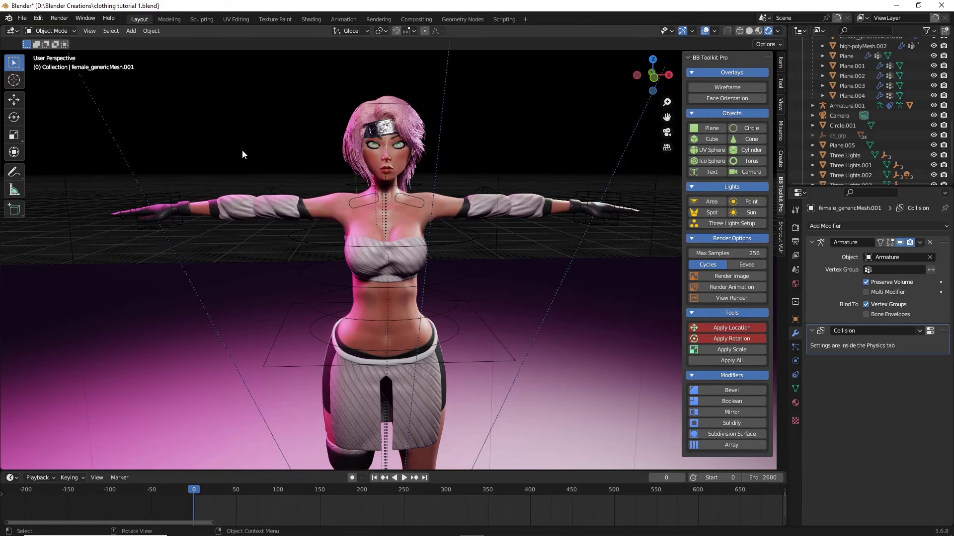
pyautogui.moveTo(666, 117); pyautogui.dragTo(645, 141)
pyautogui.scroll(3, 506, 213)
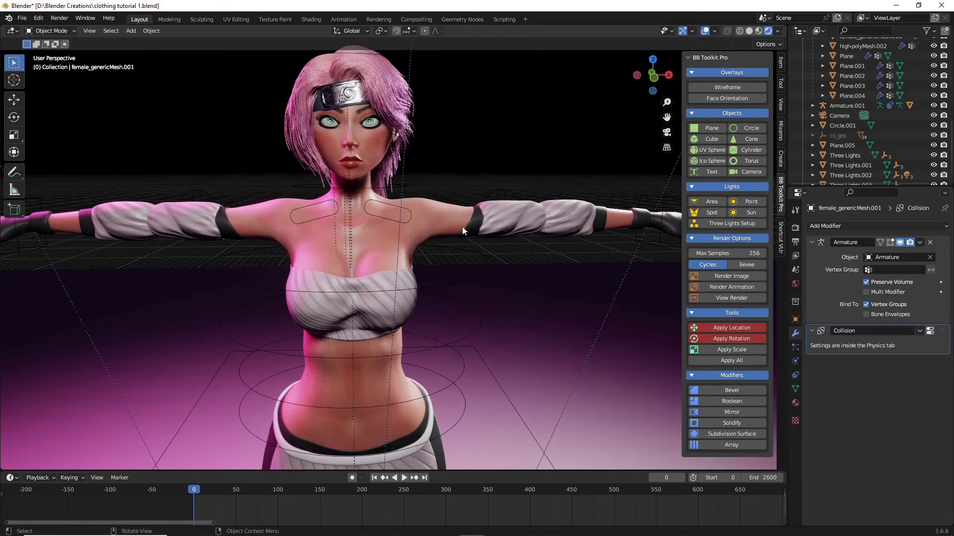
pyautogui.moveTo(438, 231); pyautogui.dragTo(437, 227, button='middle')
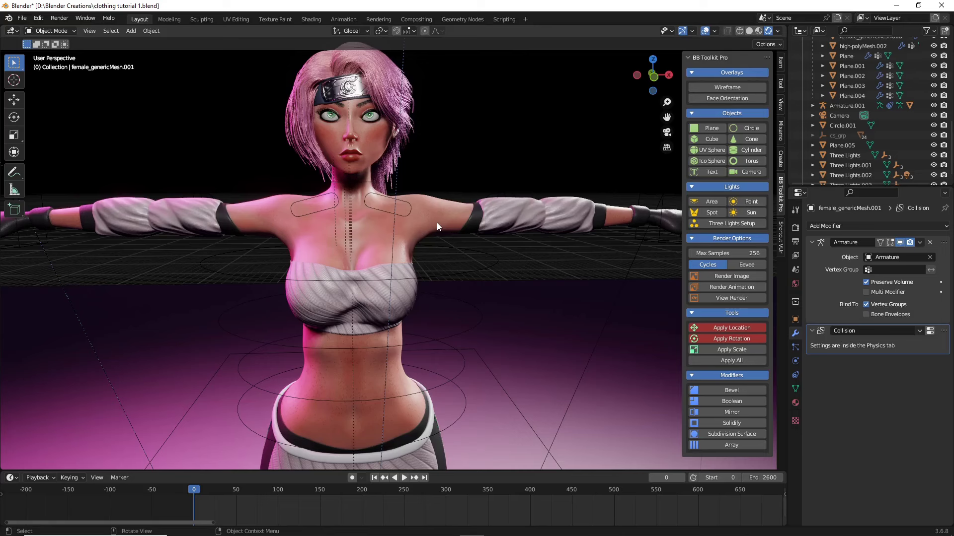
pyautogui.scroll(-1, 437, 225)
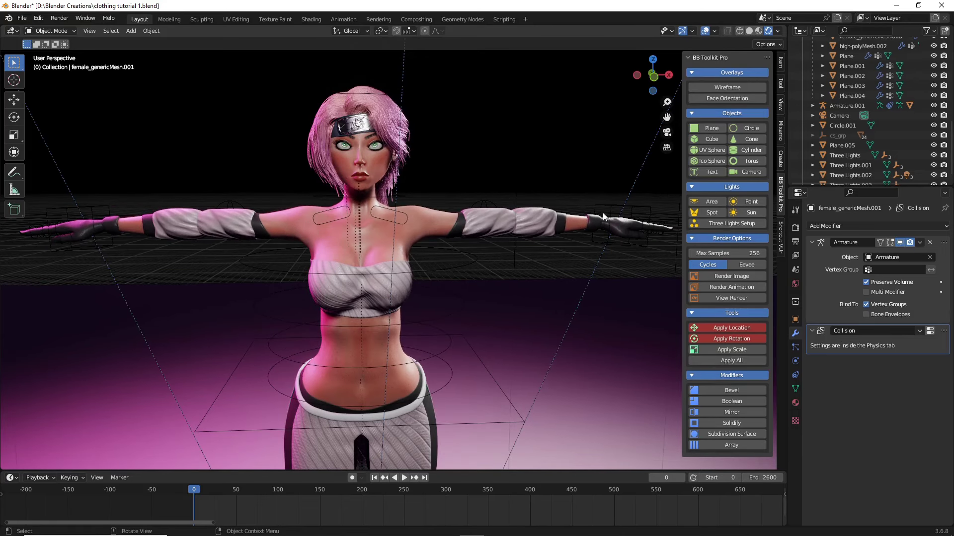
pyautogui.click(435, 228)
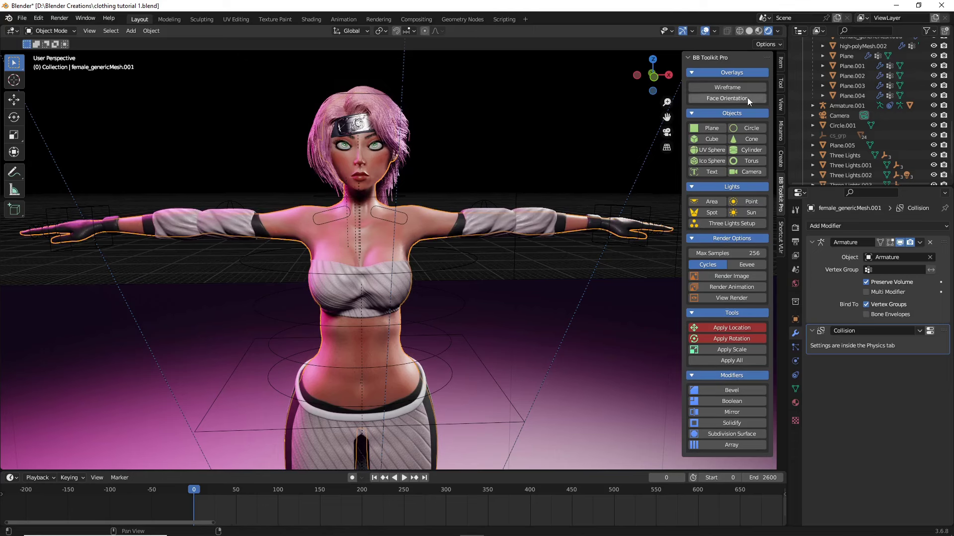
pyautogui.click(593, 112)
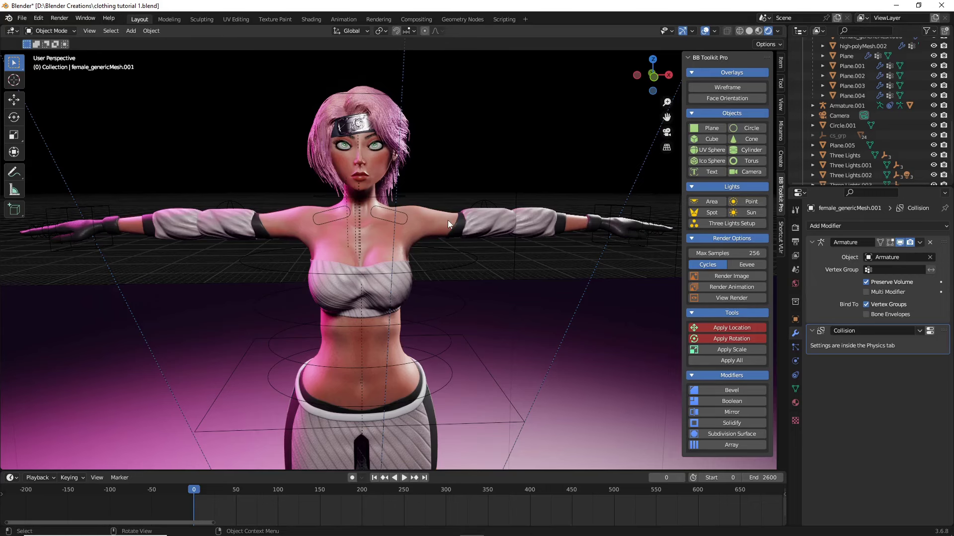
pyautogui.scroll(-3, 452, 178)
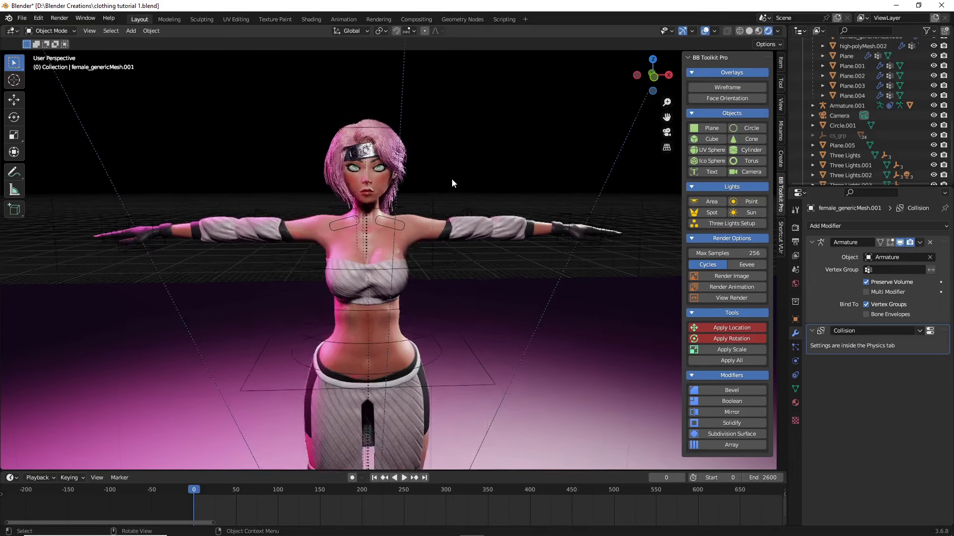
pyautogui.scroll(-3, 362, 228)
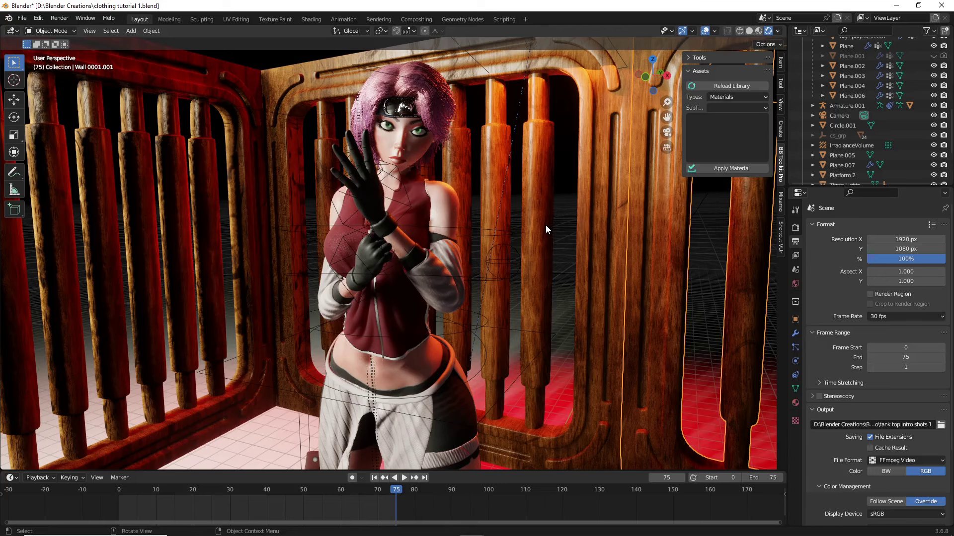
# Select the body mesh in the wooden-wall scene and review its Collision modifier and physics settings.
pyautogui.click(451, 195)
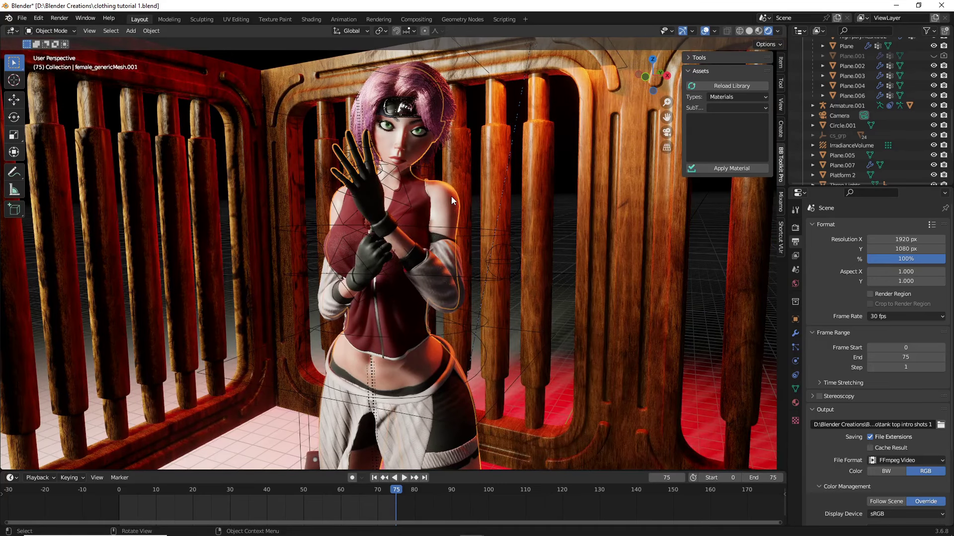
pyautogui.click(797, 334)
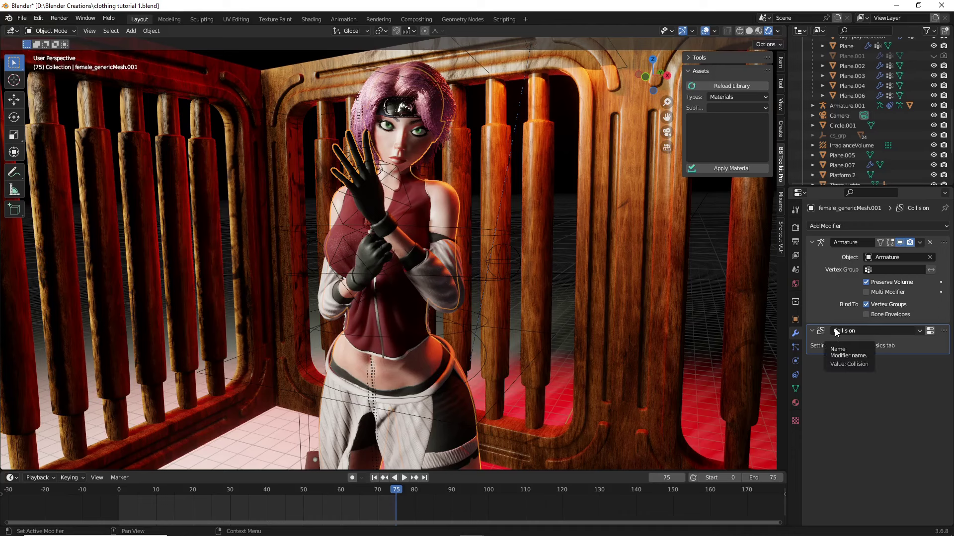
pyautogui.click(795, 361)
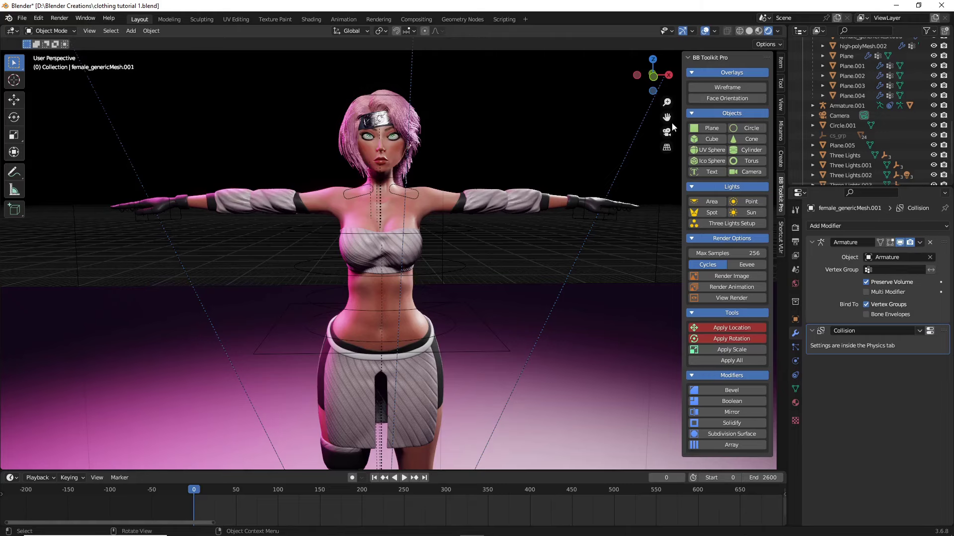
# Add a plane mesh to the scene with the T-posed character.
pyautogui.moveTo(667, 118); pyautogui.dragTo(664, 103)
pyautogui.scroll(-1, 624, 159)
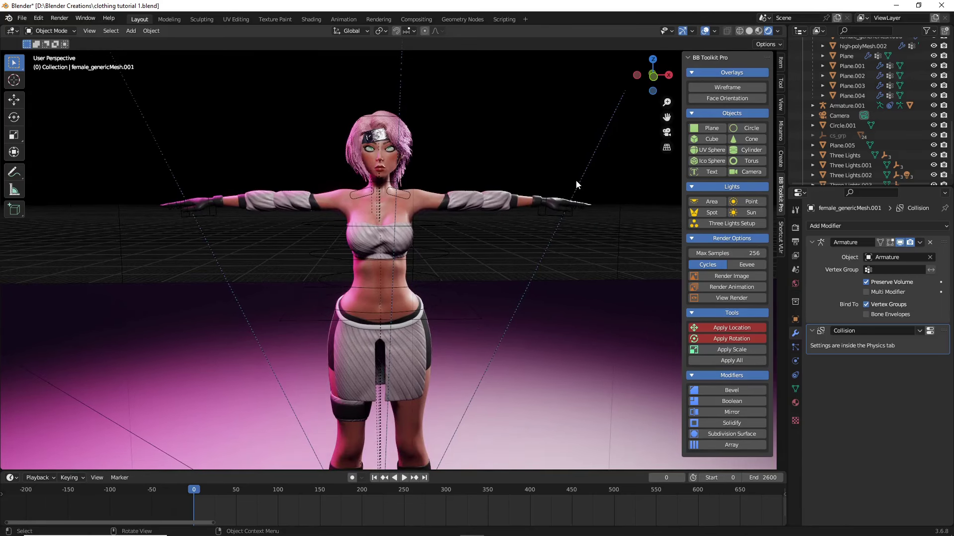
pyautogui.hotkey('shift', 'a')
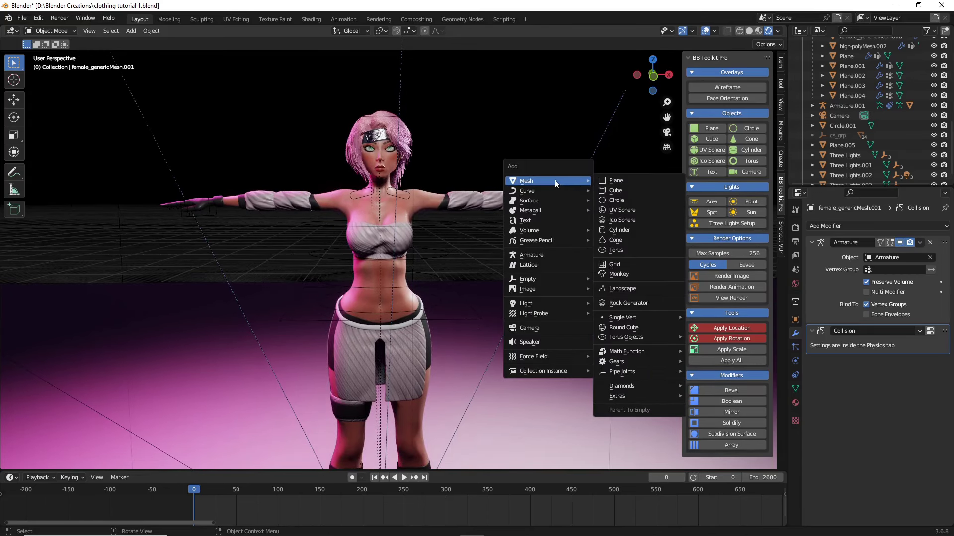
pyautogui.click(615, 180)
# Raise the new plane about 10.9 m along the global Z axis to the character's chest height.
pyautogui.scroll(-3, 449, 401)
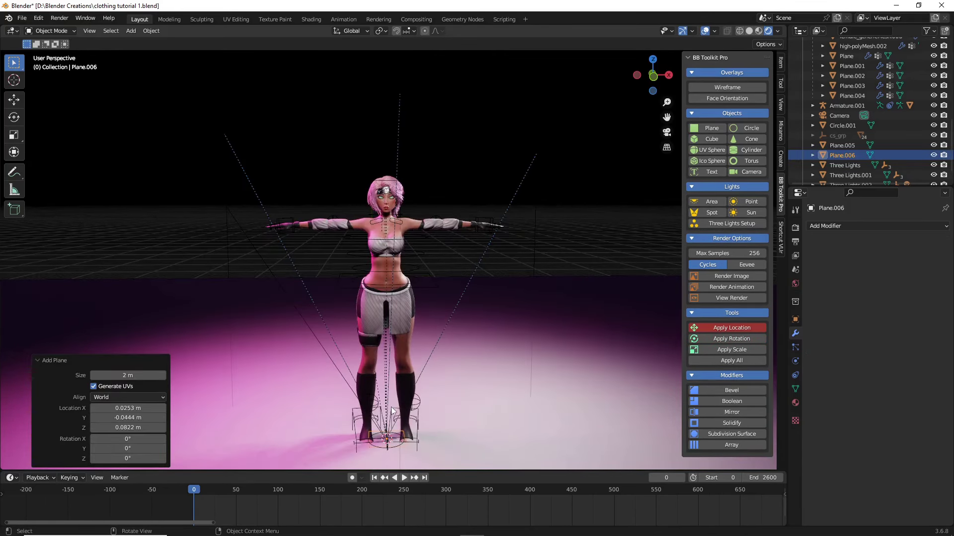
pyautogui.moveTo(449, 400); pyautogui.dragTo(471, 399, button='middle')
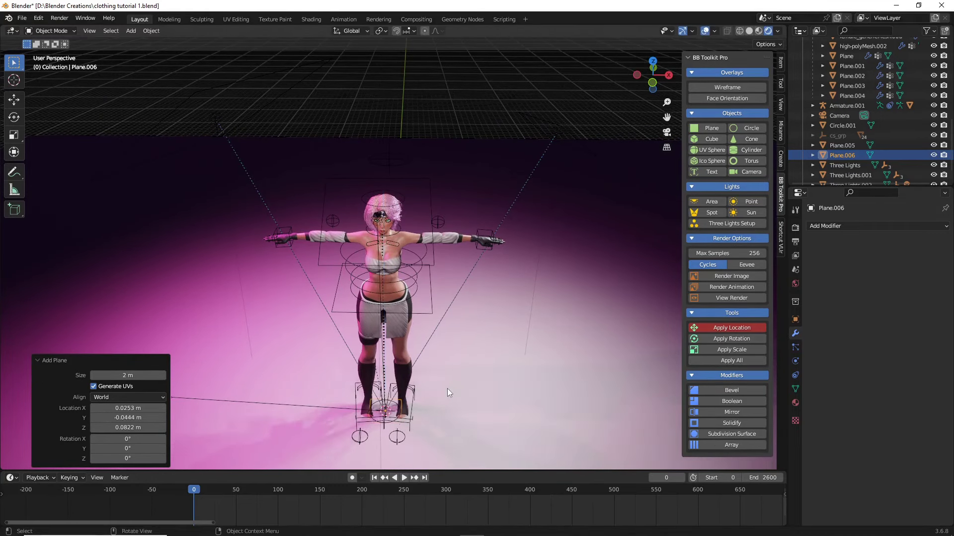
pyautogui.press('g')
pyautogui.press('z')
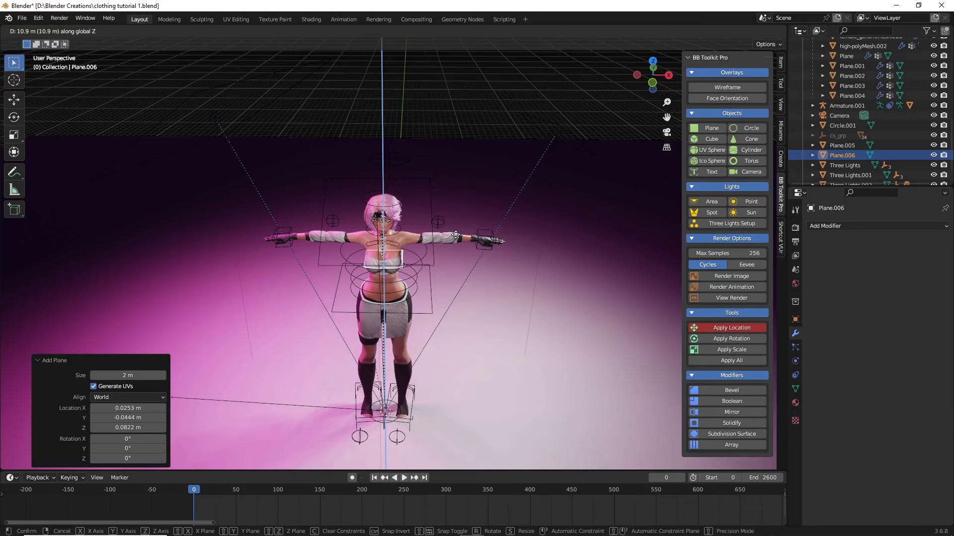
pyautogui.click(460, 234)
# Rotate the plane 90 degrees around the X axis so it stands upright.
pyautogui.scroll(4, 467, 317)
pyautogui.moveTo(467, 317); pyautogui.dragTo(475, 317, button='middle')
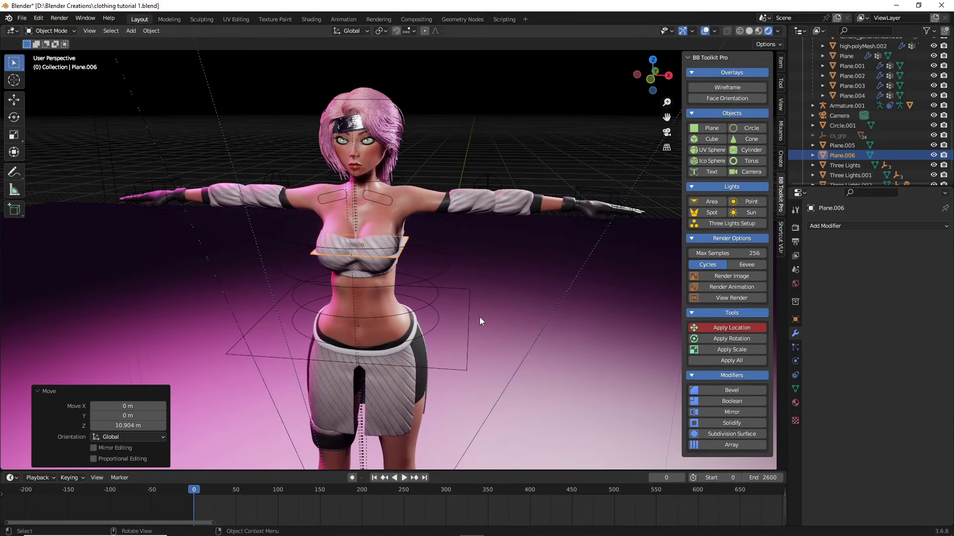
pyautogui.press('r')
pyautogui.press('x')
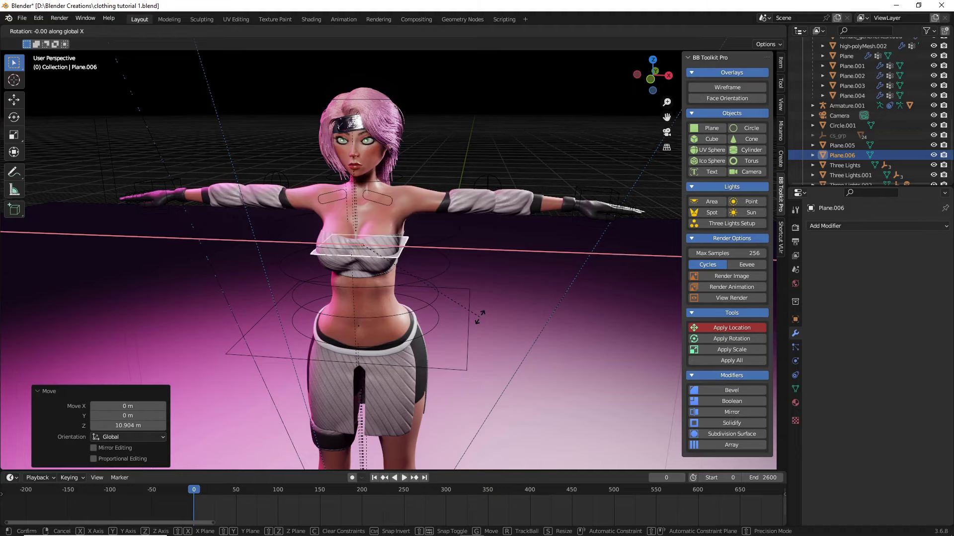
pyautogui.write('90')
pyautogui.press('Return')
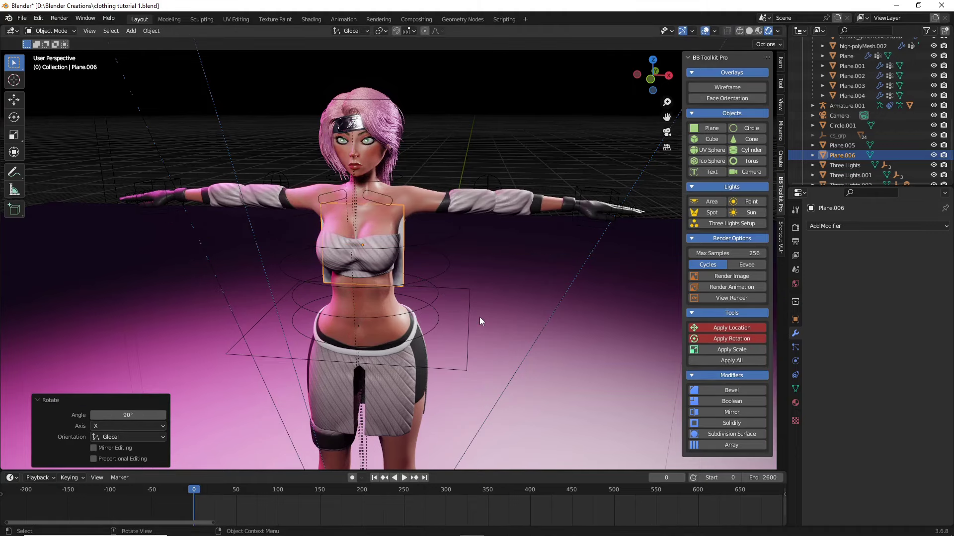
# Move the upright plane about -1.05 m along the Y axis, placing it in front of the character's chest.
pyautogui.scroll(3, 434, 276)
pyautogui.moveTo(429, 282); pyautogui.dragTo(392, 277, button='middle')
pyautogui.click(392, 277)
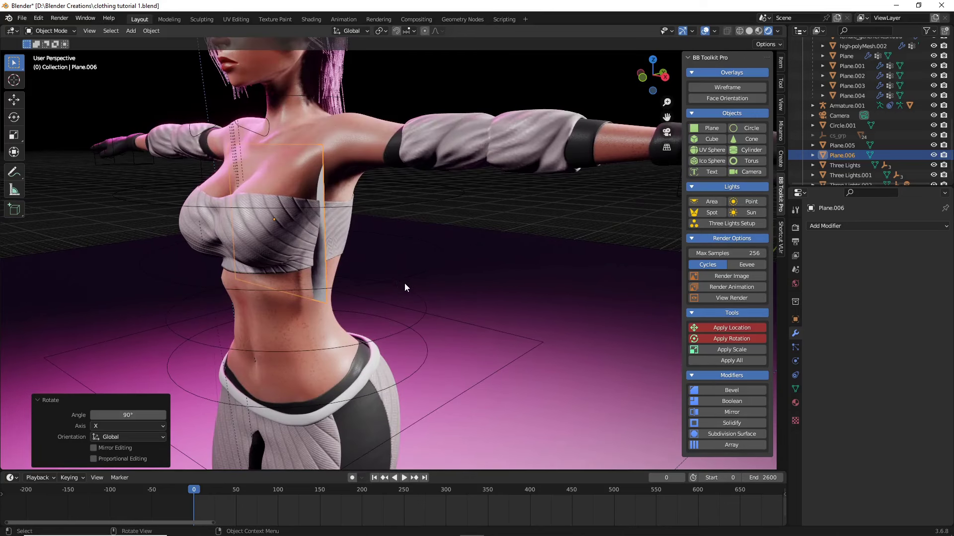
pyautogui.moveTo(465, 290); pyautogui.dragTo(482, 205, button='middle')
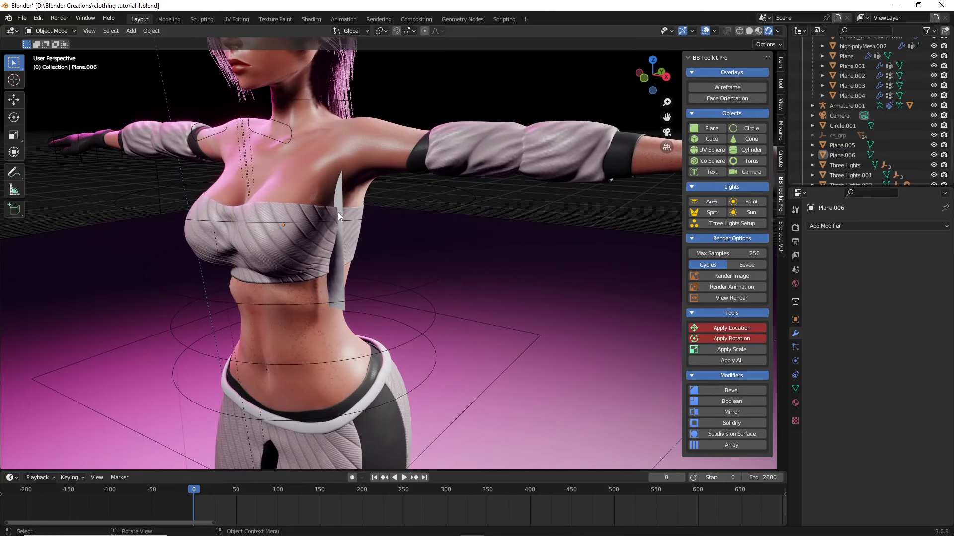
pyautogui.click(334, 269)
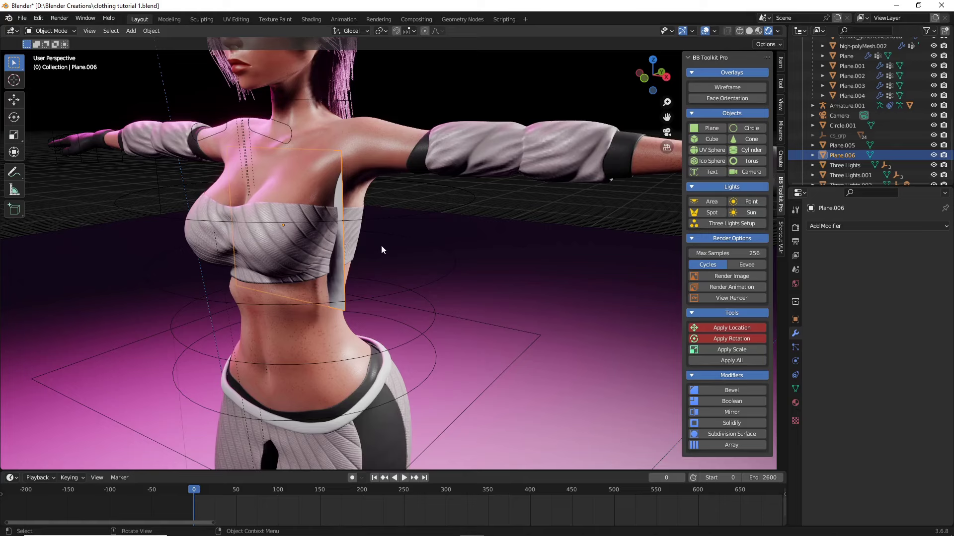
pyautogui.press('g')
pyautogui.press('y')
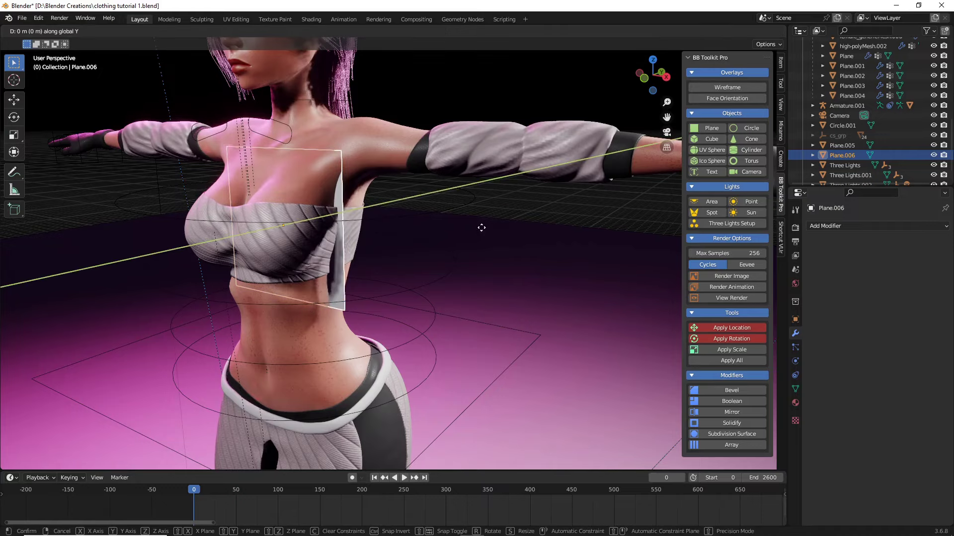
pyautogui.click(417, 240)
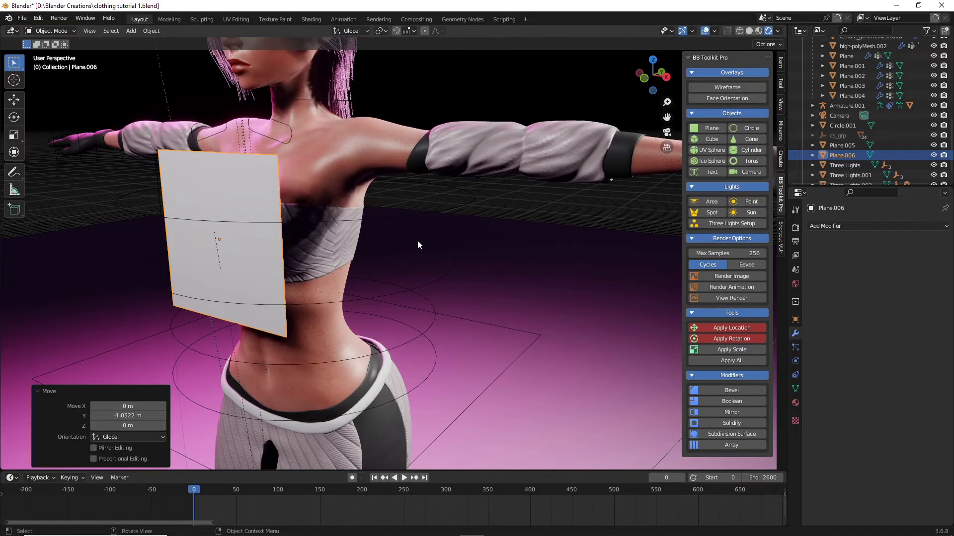
pyautogui.moveTo(418, 241); pyautogui.dragTo(251, 265, button='middle')
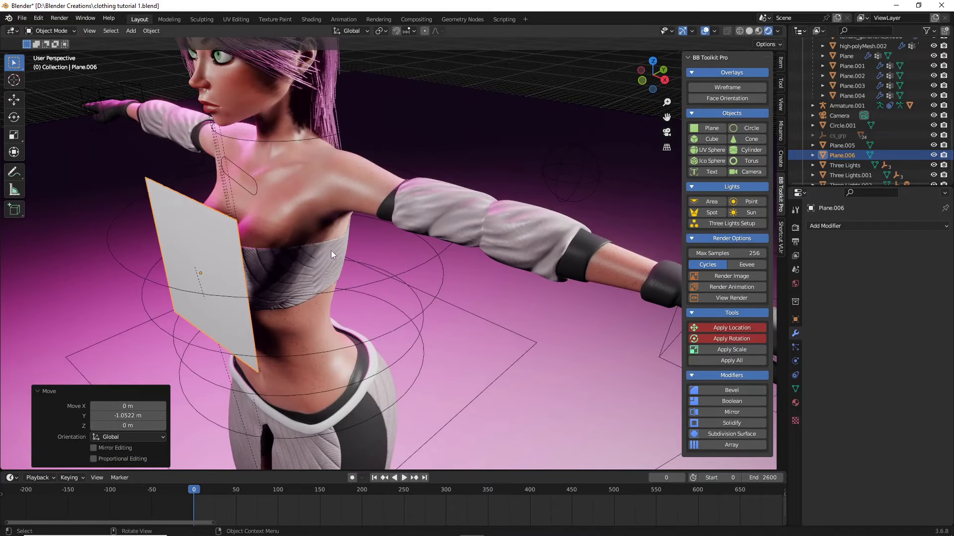
pyautogui.moveTo(331, 250); pyautogui.dragTo(588, 172, button='middle')
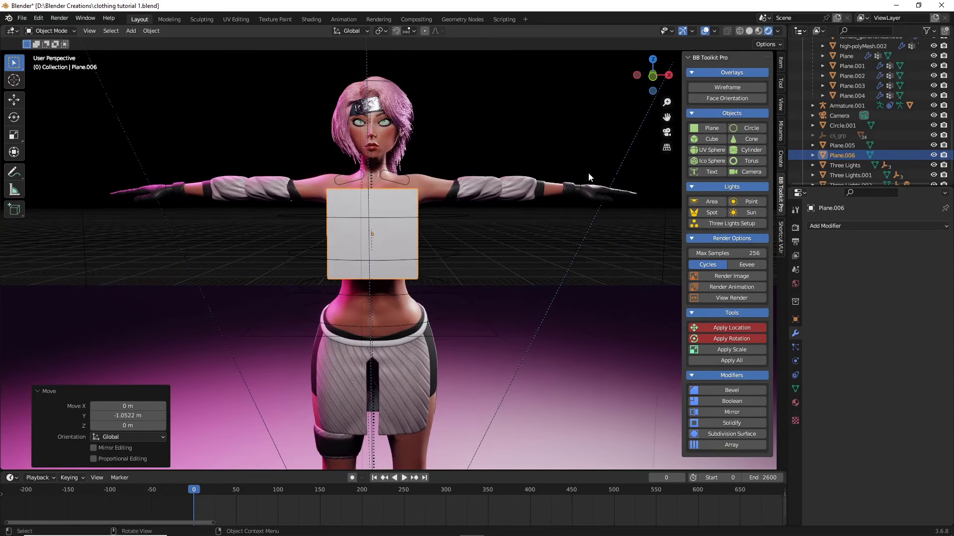
# Show the plane and character from the front in solid shading with X-ray turned on.
pyautogui.press('KP_1')
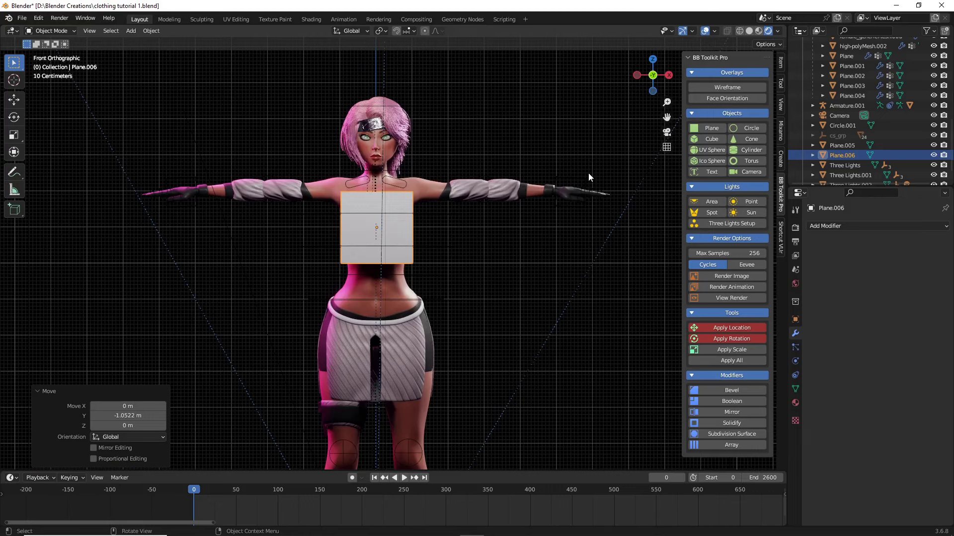
pyautogui.scroll(1, 455, 162)
pyautogui.scroll(2, 576, 135)
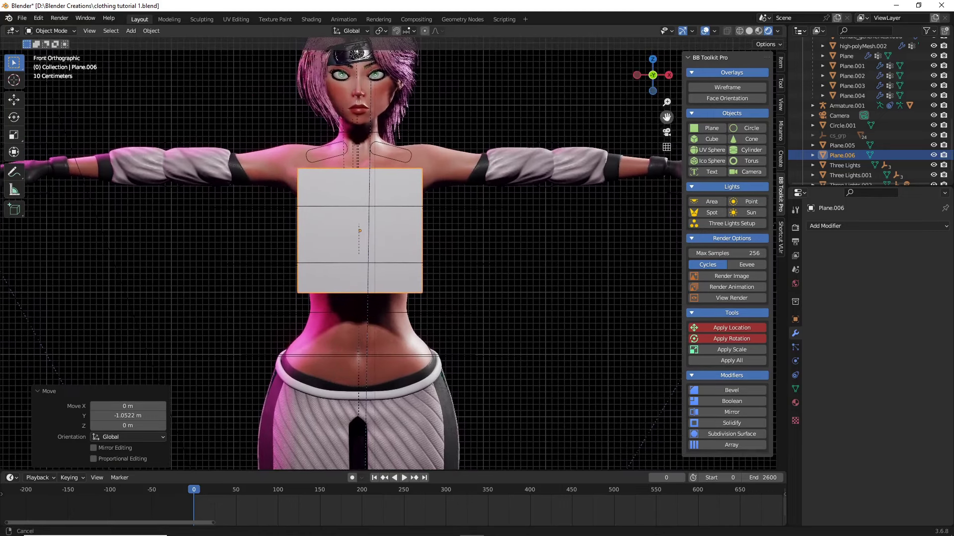
pyautogui.moveTo(666, 118); pyautogui.dragTo(666, 185)
pyautogui.scroll(1, 546, 211)
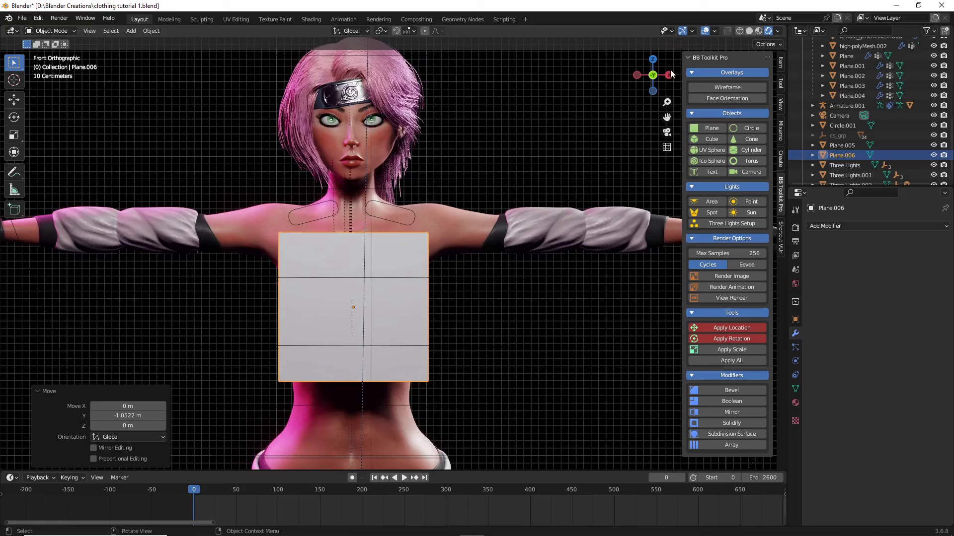
pyautogui.click(749, 31)
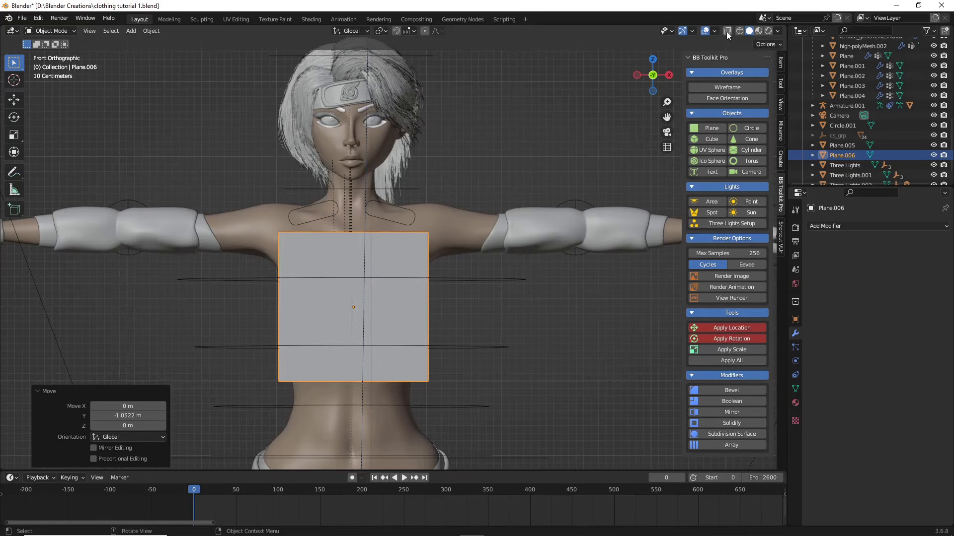
pyautogui.click(727, 32)
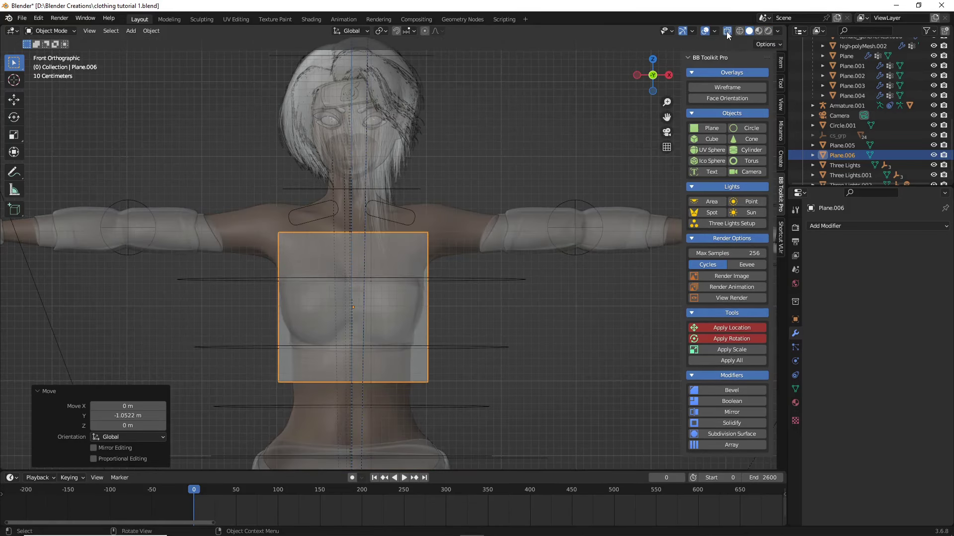
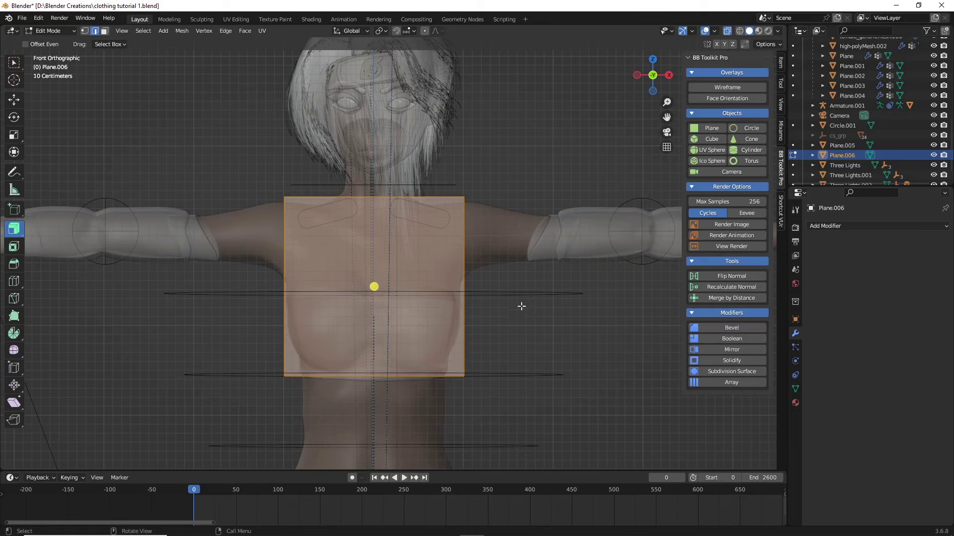
# Narrow the plane's top edge to about neck width by scaling its two upper vertices along X.
pyautogui.click(83, 31)
pyautogui.moveTo(267, 223); pyautogui.dragTo(473, 170)
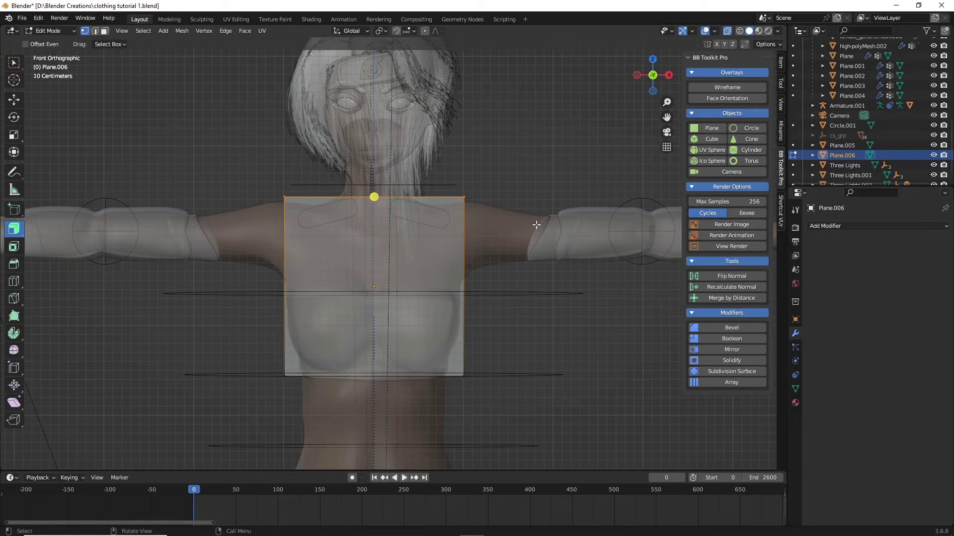
pyautogui.moveTo(234, 228); pyautogui.dragTo(545, 166)
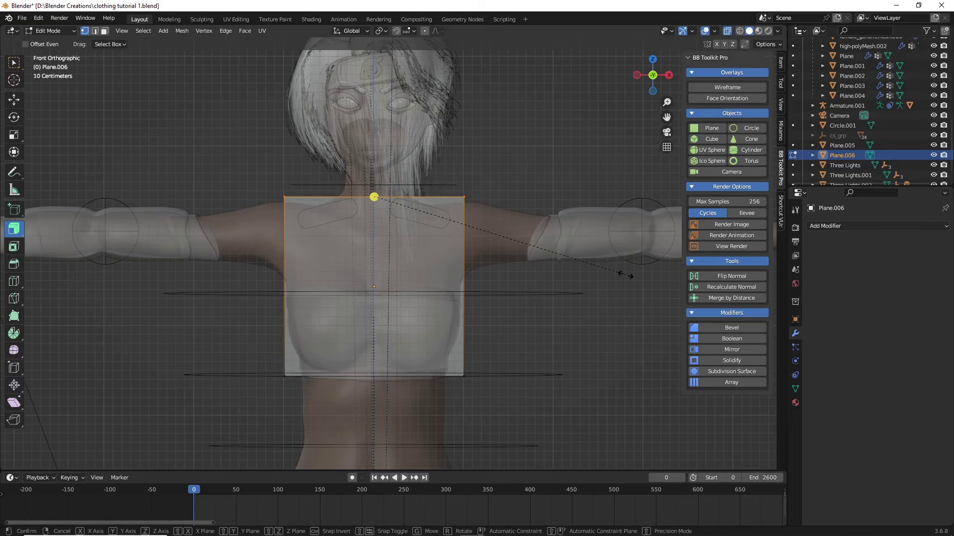
pyautogui.press('s')
pyautogui.press('x')
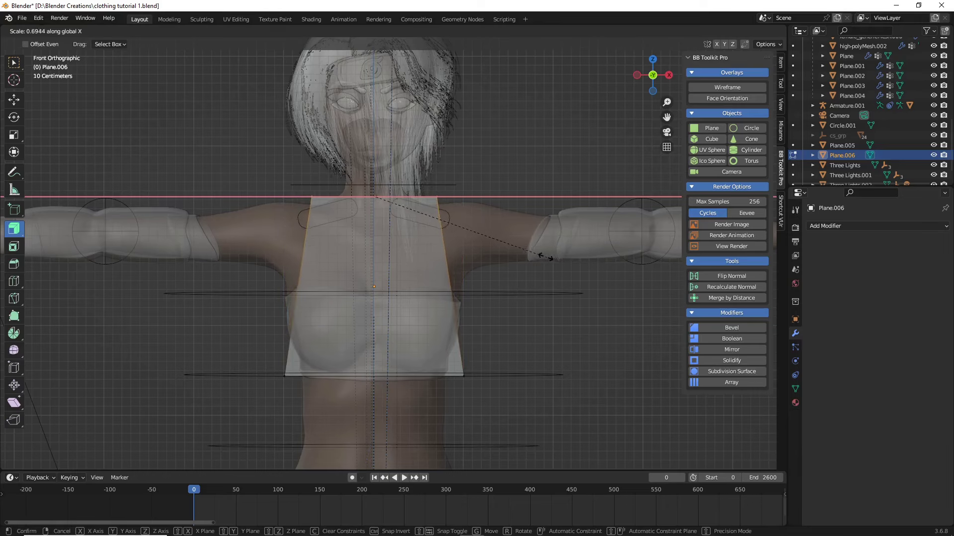
pyautogui.click(480, 242)
# Raise the plane's bottom edge about 0.79 m along Z to the upper bust.
pyautogui.press('g')
pyautogui.press('z')
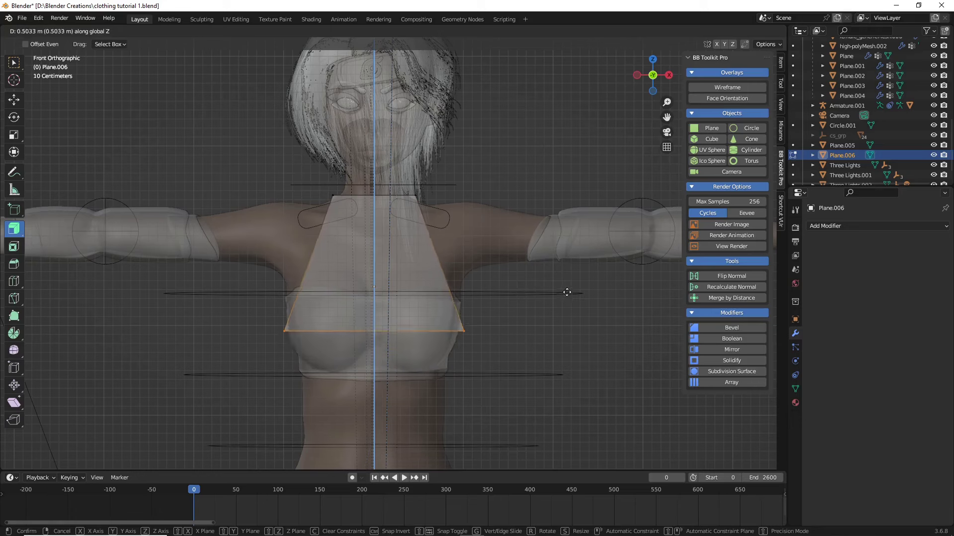
pyautogui.click(574, 267)
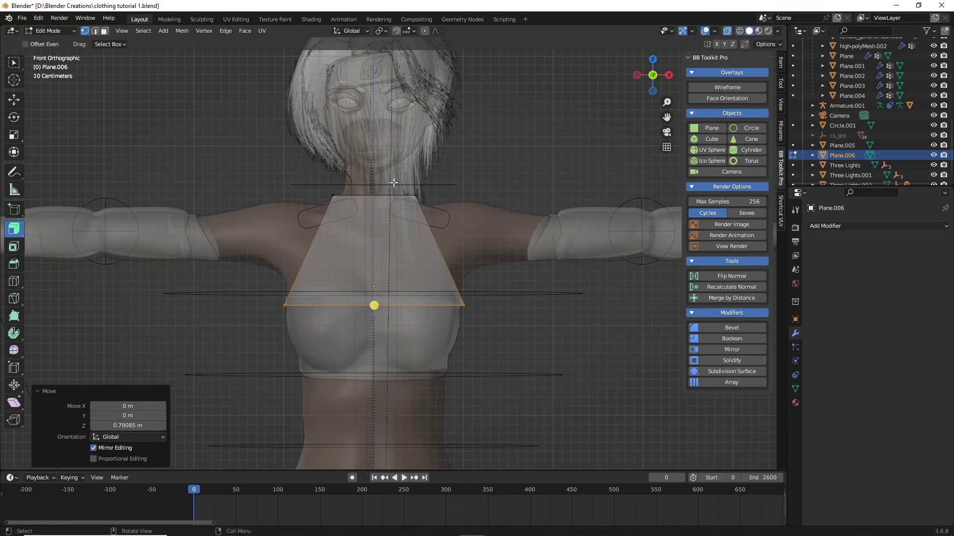
# Try a wider neckline by scaling the plane's top edge by 1.745 along X.
pyautogui.moveTo(297, 239); pyautogui.dragTo(491, 150)
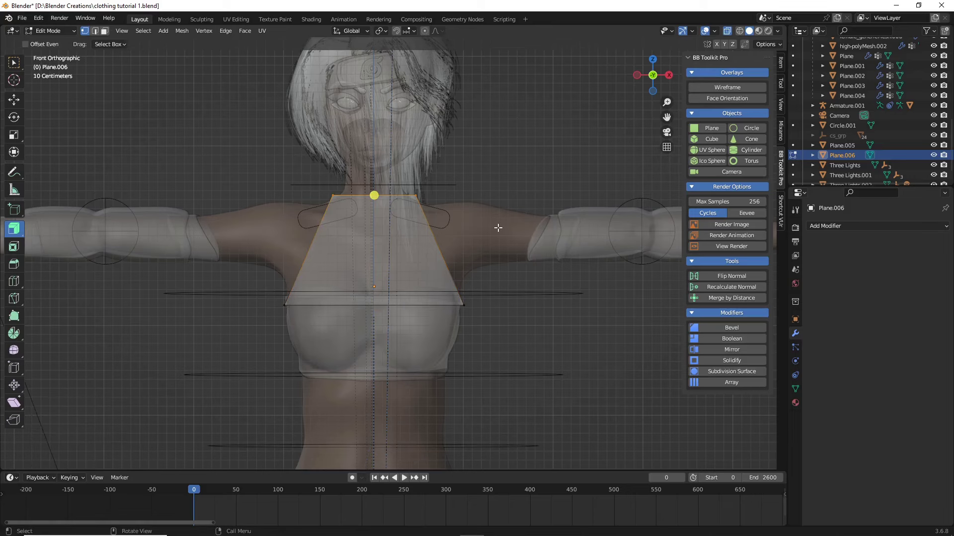
pyautogui.press('z')
pyautogui.press('s')
pyautogui.press('x')
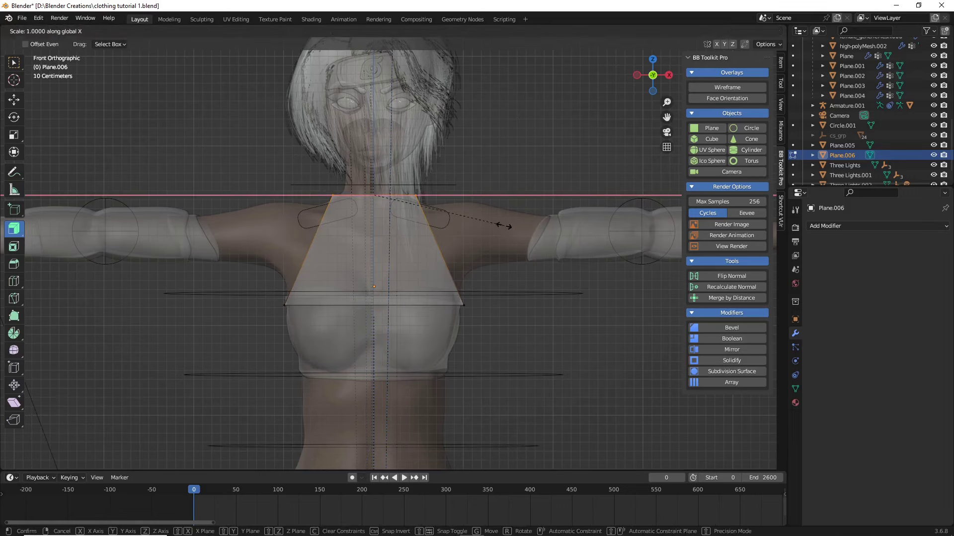
pyautogui.click(601, 228)
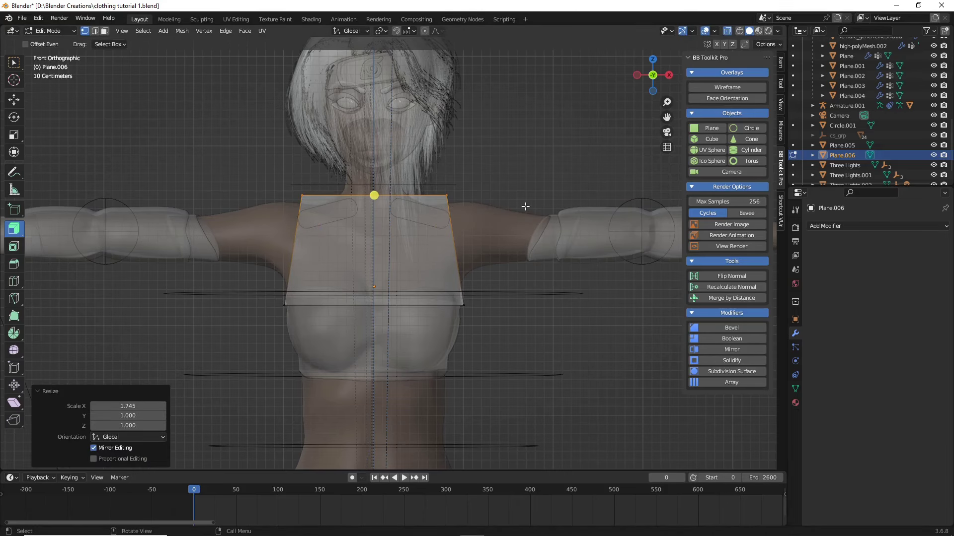
pyautogui.scroll(-2, 380, 301)
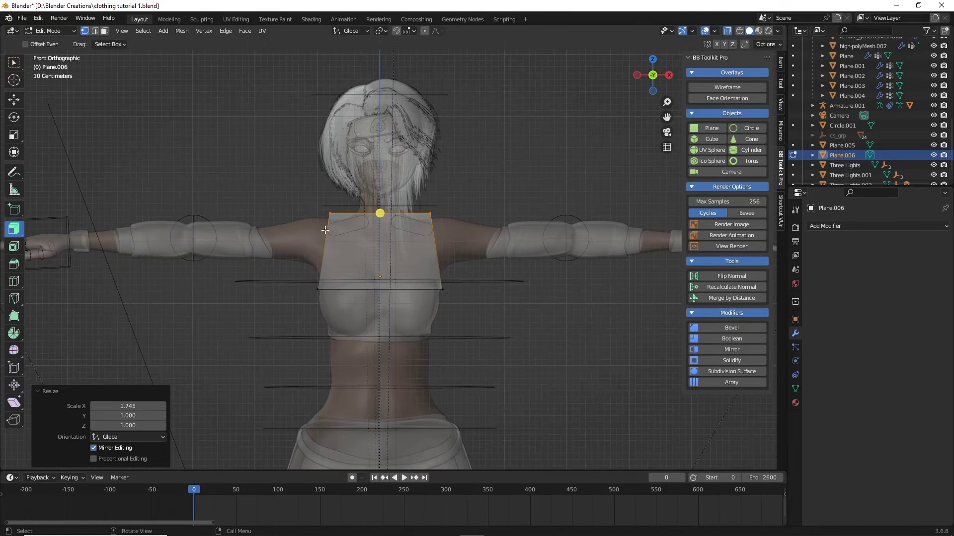
pyautogui.scroll(3, 471, 308)
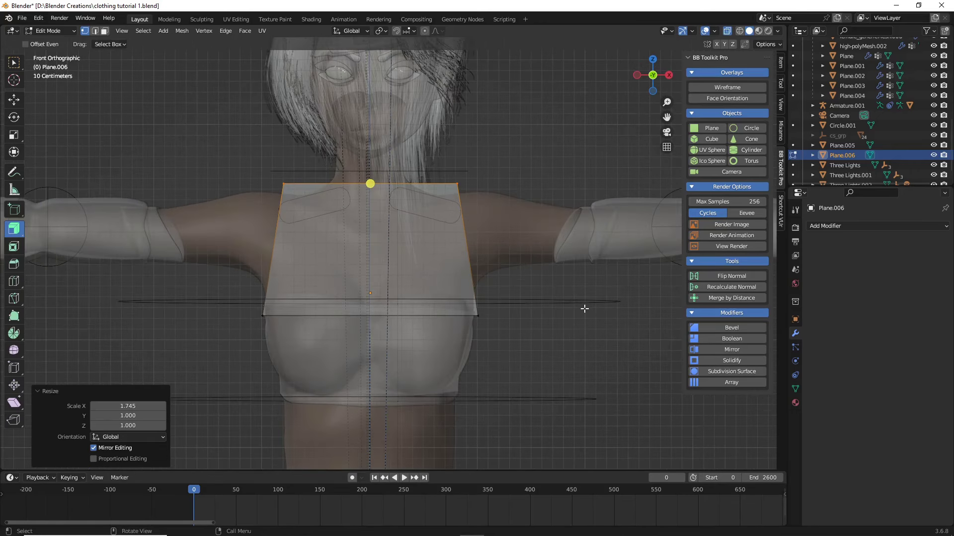
# Narrow the top edge back to about neck width by scaling it 0.565 along X.
pyautogui.press('s')
pyautogui.press('x')
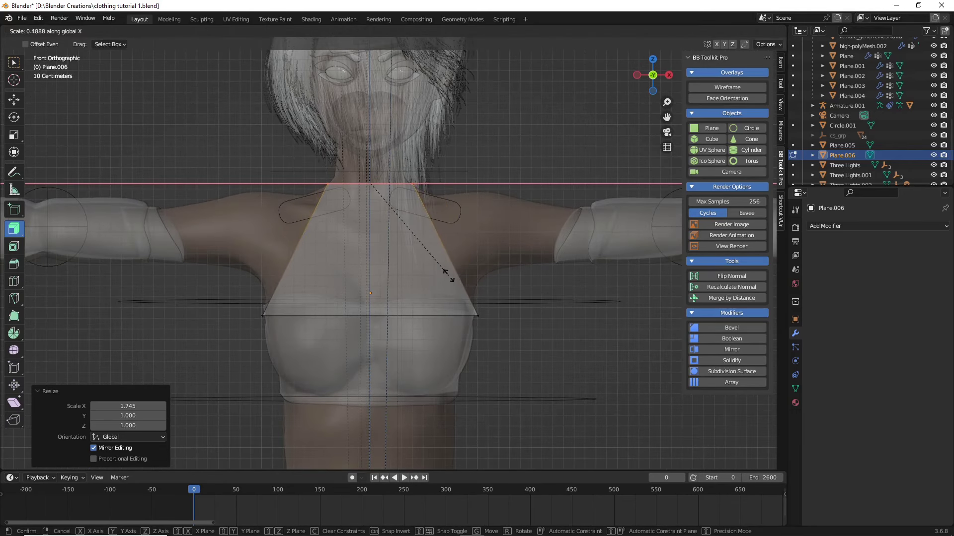
pyautogui.click(467, 284)
pyautogui.scroll(-1, 467, 285)
pyautogui.scroll(-3, 246, 344)
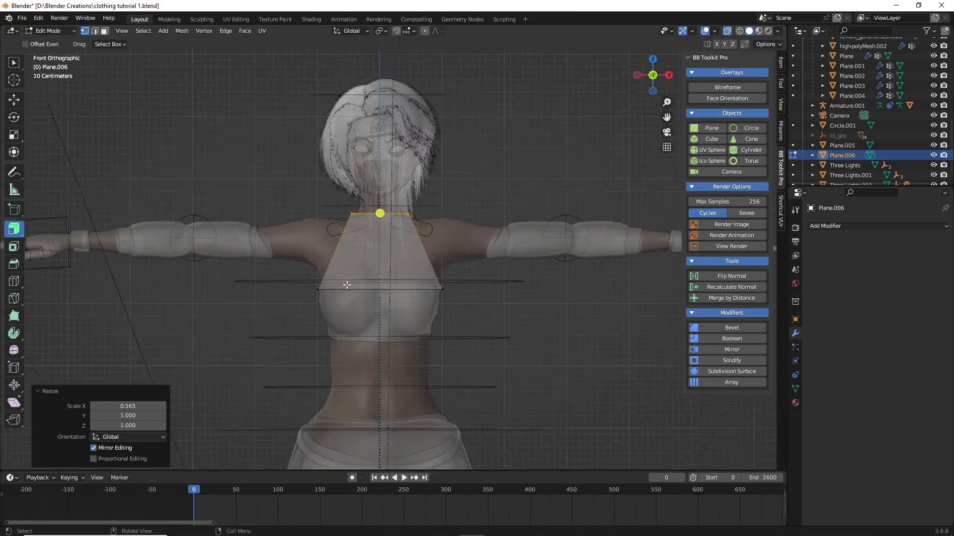
# Raise the plane's bottom edge slightly along Z toward the armpits.
pyautogui.scroll(3, 293, 344)
pyautogui.click(398, 305)
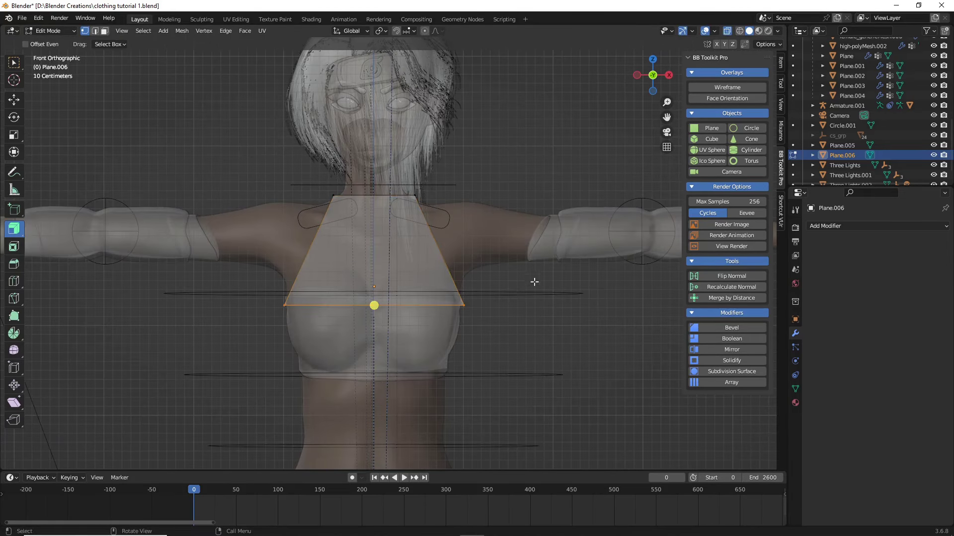
pyautogui.press('g')
pyautogui.press('z')
pyautogui.click(511, 310)
# Widen the bottom edge by 1.044 along X and raise it about 0.028 m along Z.
pyautogui.scroll(1, 511, 311)
pyautogui.press('s')
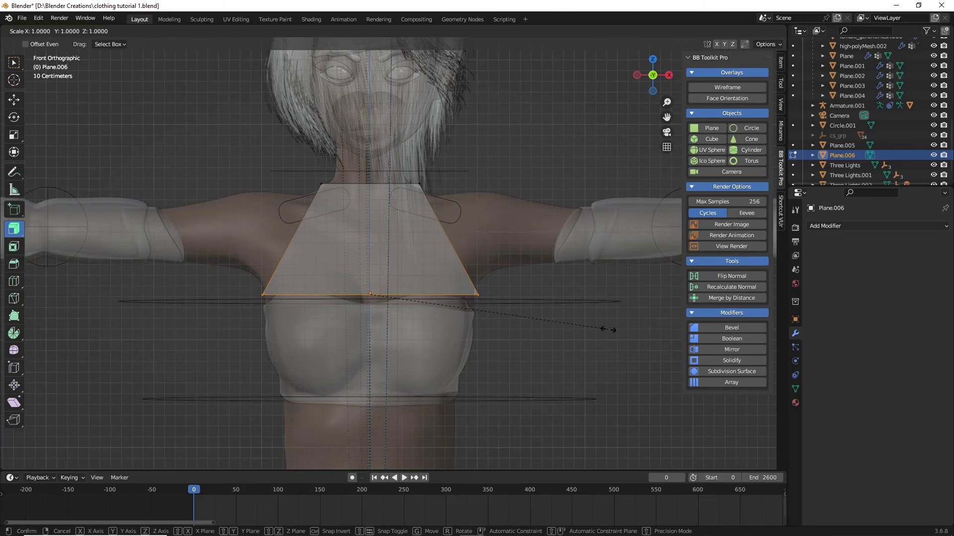
pyautogui.press('x')
pyautogui.click(616, 328)
pyautogui.press('g')
pyautogui.press('z')
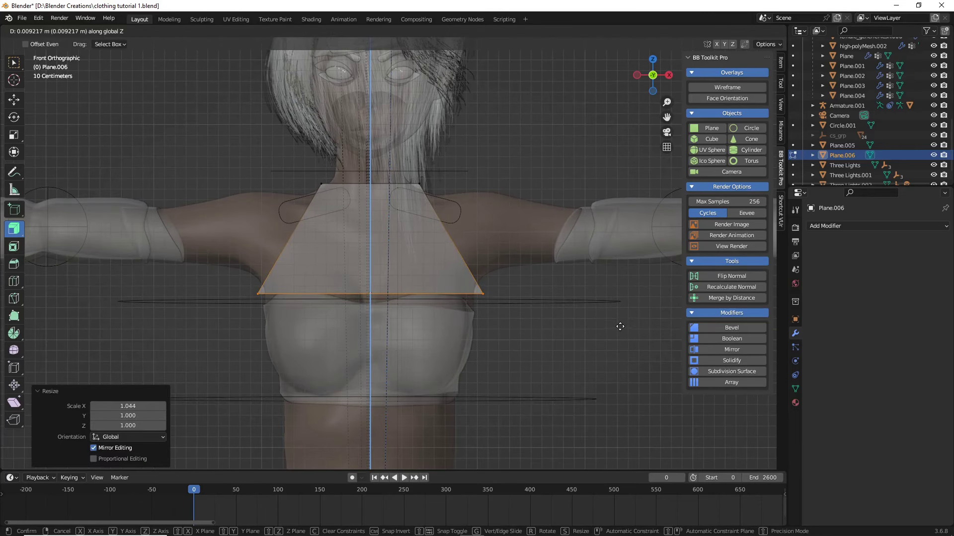
pyautogui.click(621, 326)
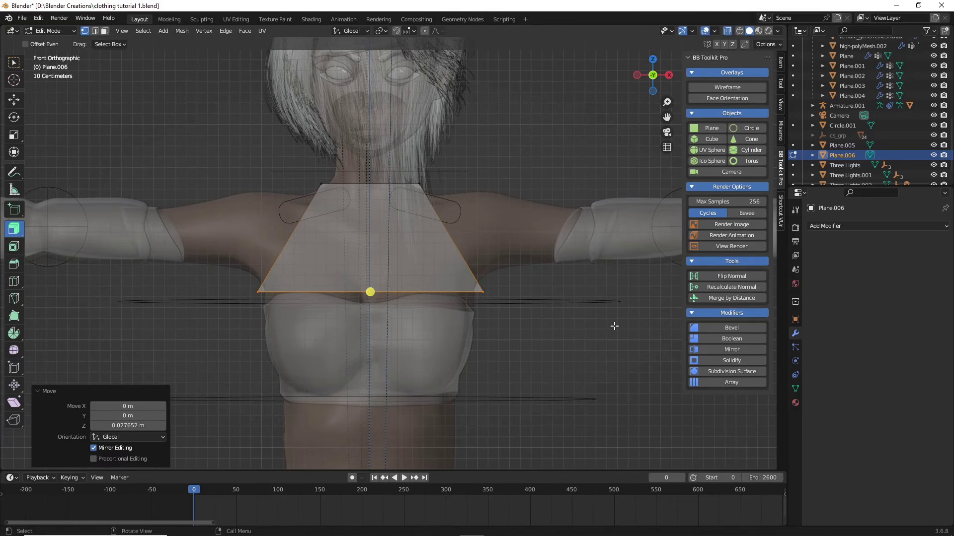
# Extrude the bottom edge about 2.08 m down along Z toward the waist and scale the new edge by 1.304.
pyautogui.scroll(-4, 403, 313)
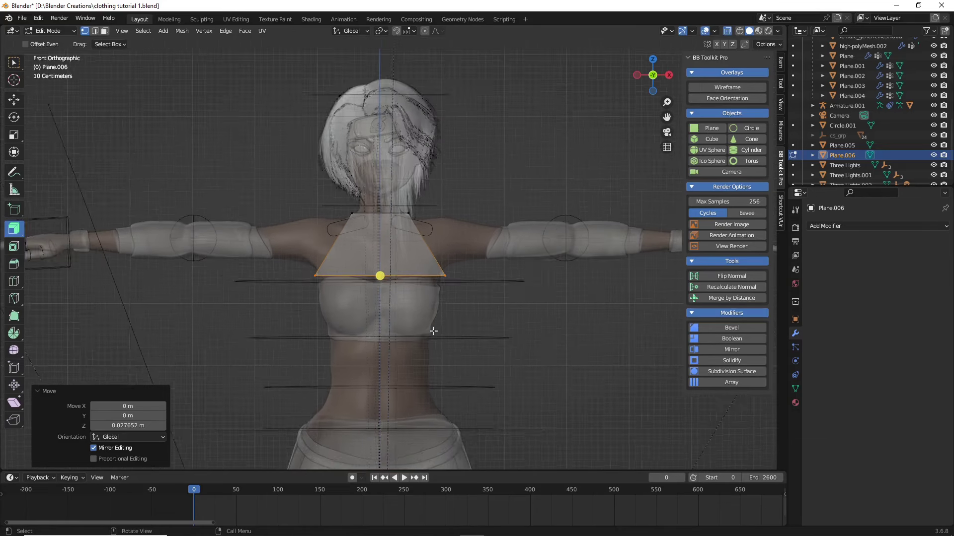
pyautogui.scroll(2, 378, 340)
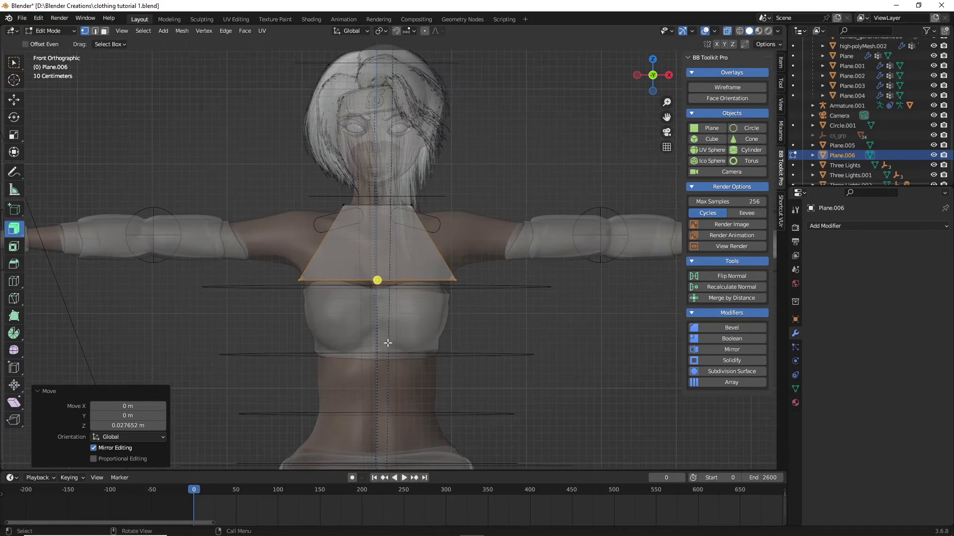
pyautogui.scroll(-2, 443, 355)
pyautogui.moveTo(667, 115); pyautogui.dragTo(670, 47)
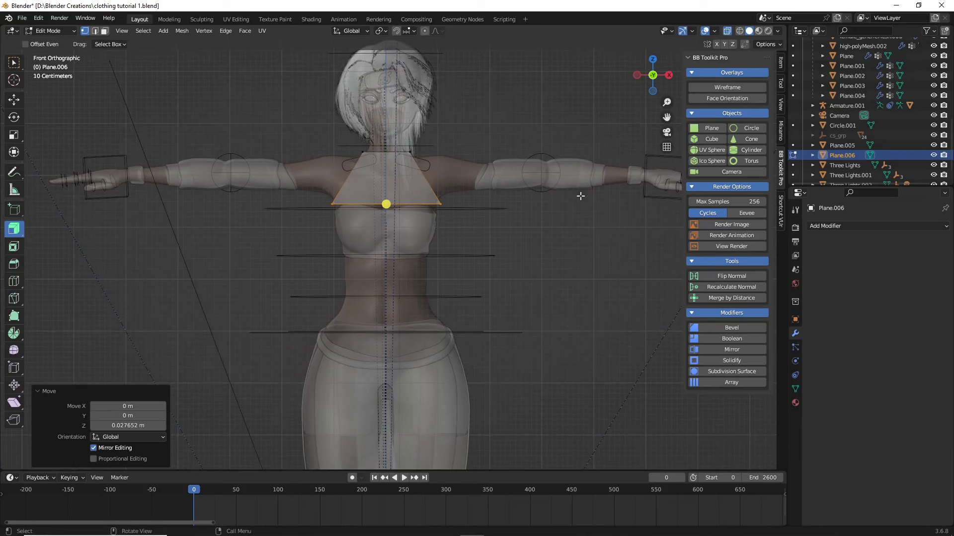
pyautogui.scroll(2, 576, 207)
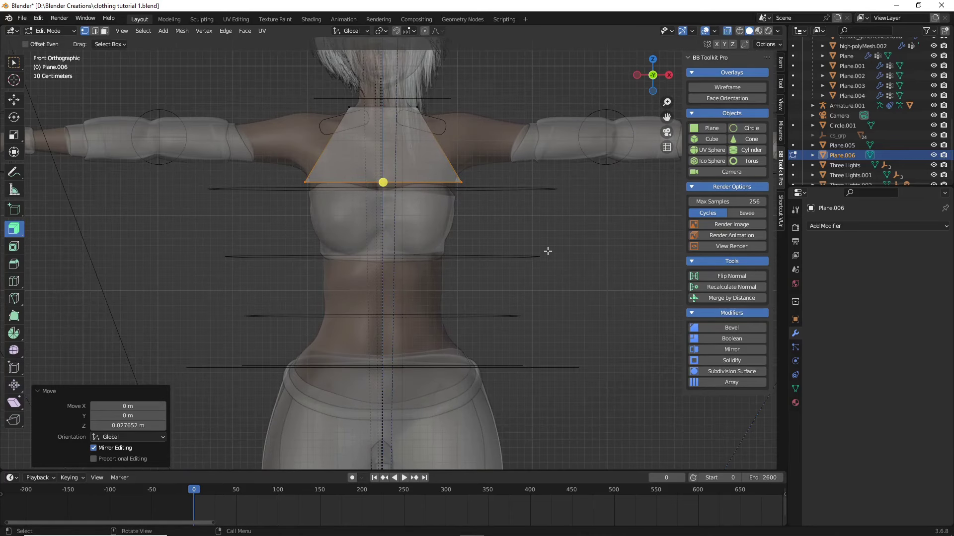
pyautogui.press('g')
pyautogui.press('z')
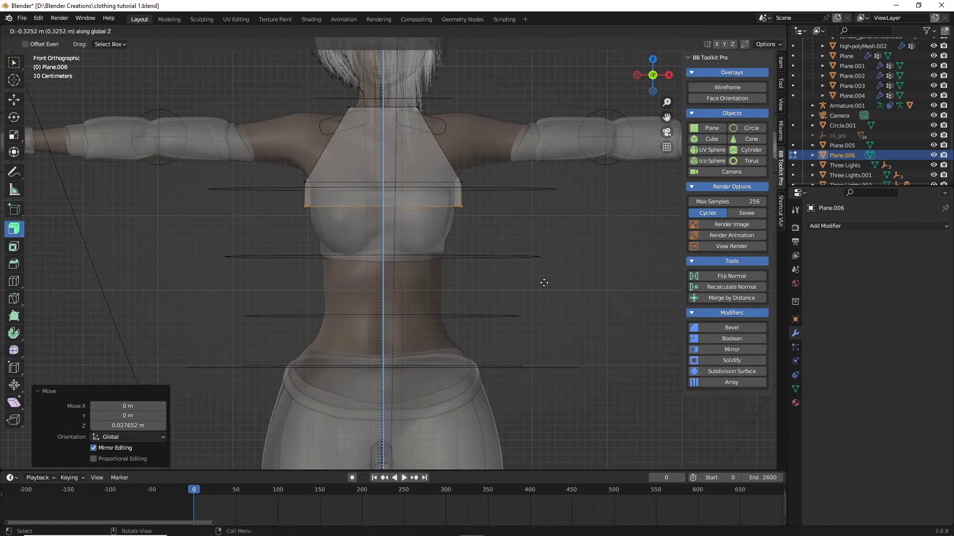
pyautogui.click(538, 406)
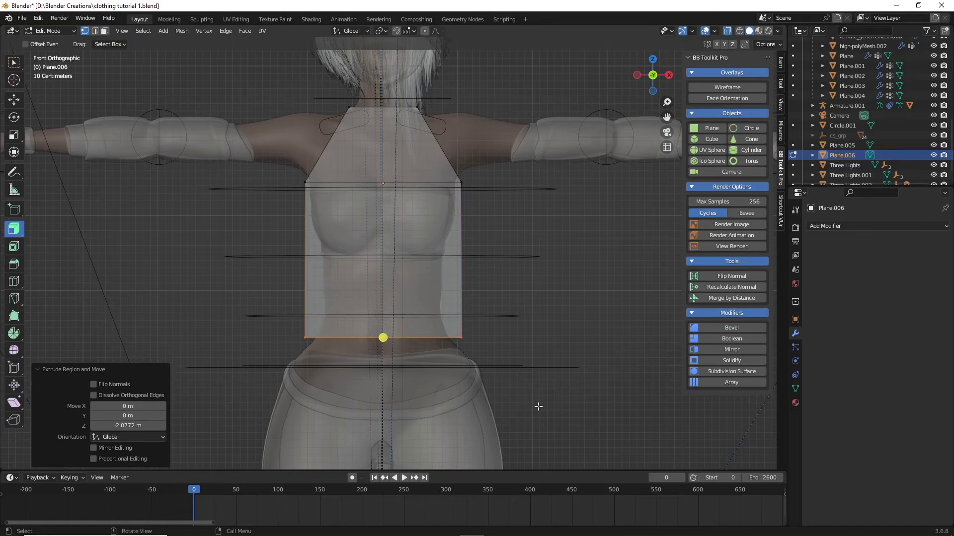
pyautogui.press('s')
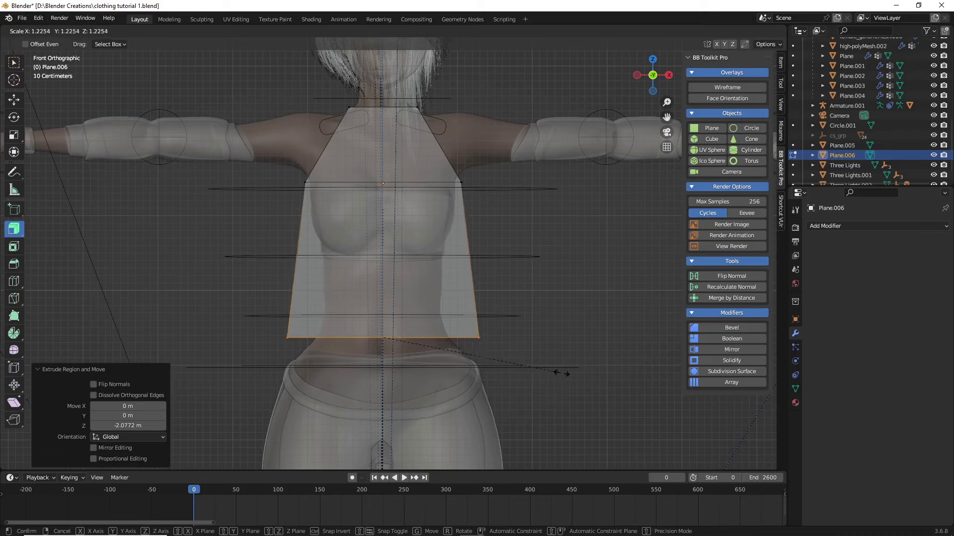
pyautogui.click(573, 374)
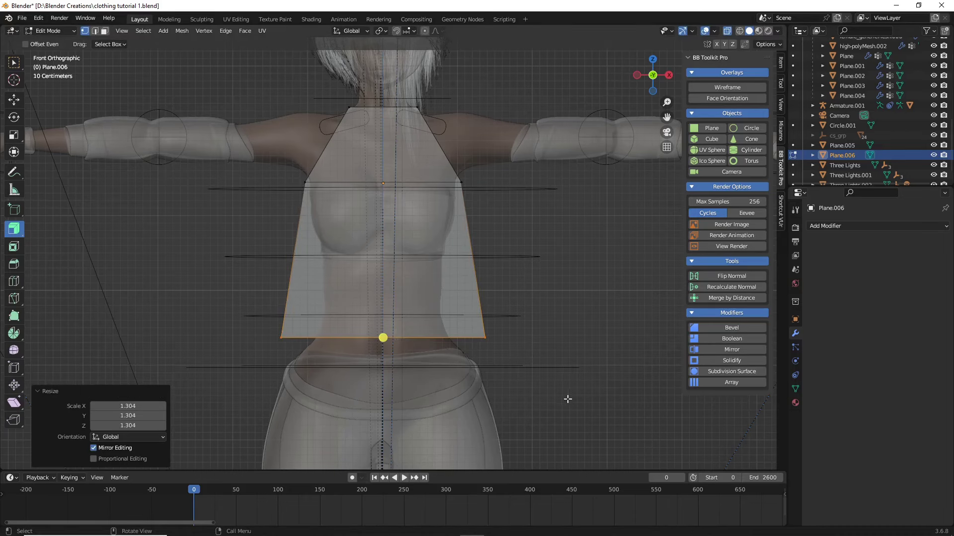
# Add two evenly spaced vertical loop cuts through the top's front panel.
pyautogui.moveTo(666, 117); pyautogui.dragTo(667, 169)
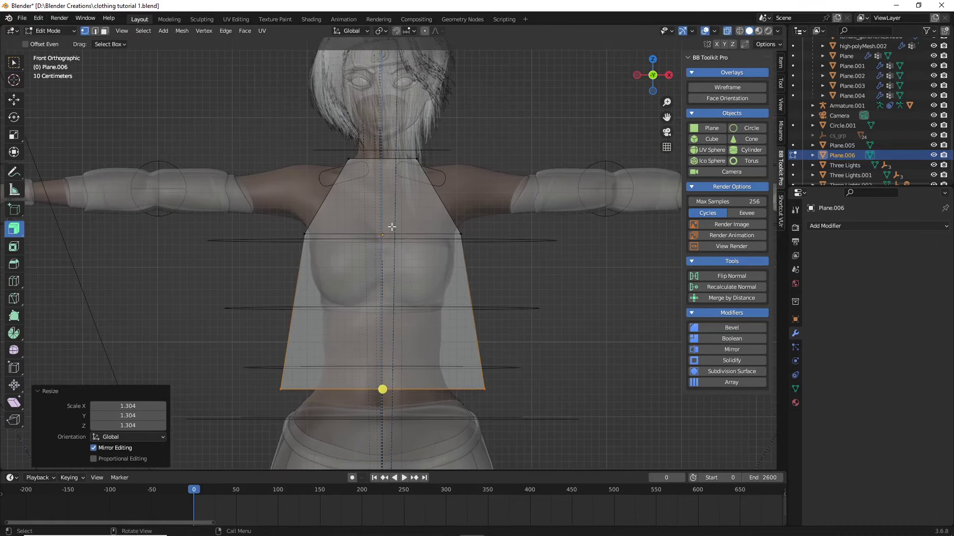
pyautogui.hotkey('ctrl', 'r')
pyautogui.press('Escape')
pyautogui.hotkey('ctrl', 'r')
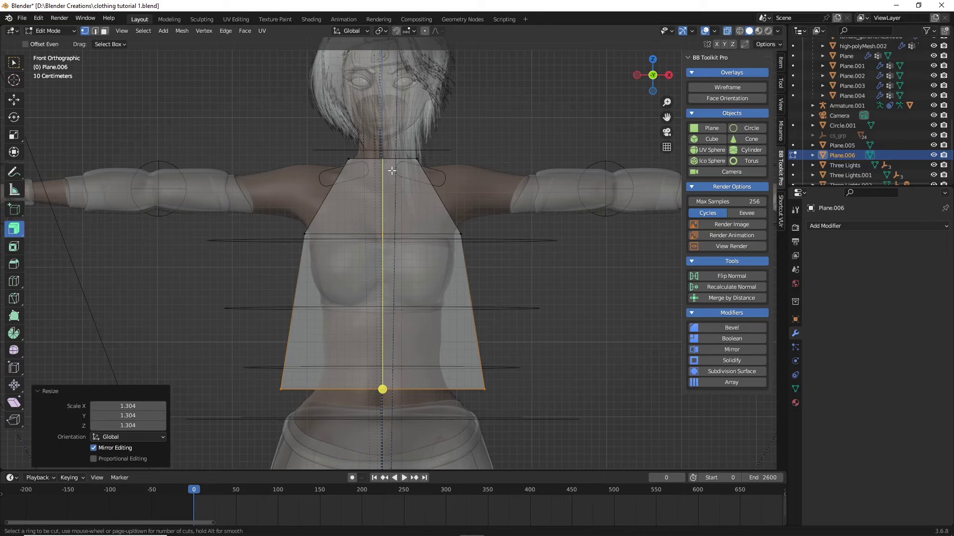
pyautogui.scroll(1, 392, 171)
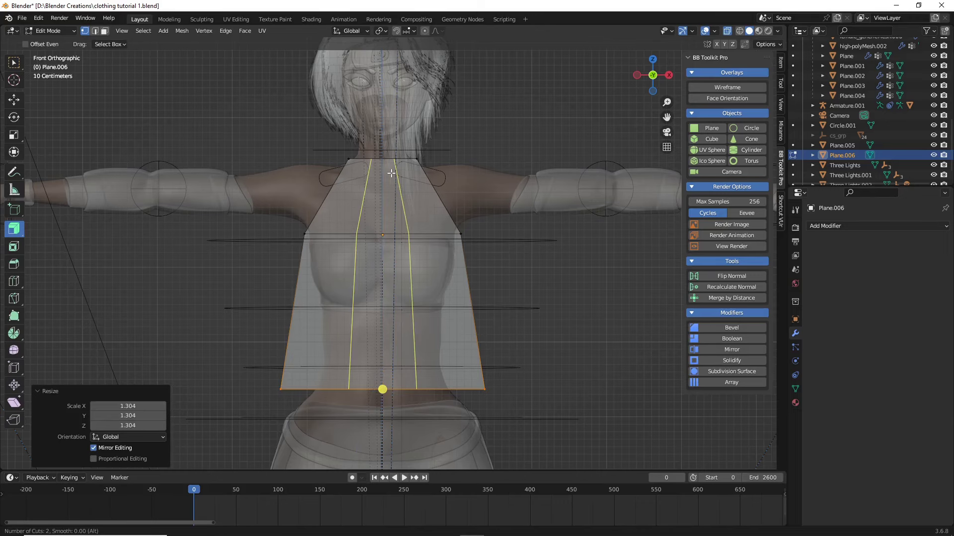
pyautogui.click(391, 173)
pyautogui.click(391, 173)
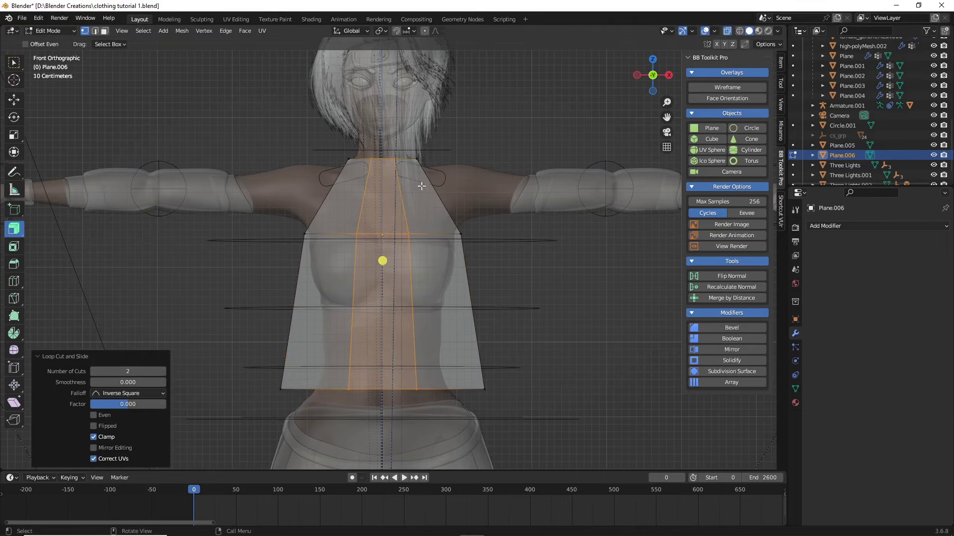
# Select the inner vertices in the middle of the front panel's top edge.
pyautogui.scroll(2, 422, 213)
pyautogui.moveTo(338, 145); pyautogui.dragTo(412, 161)
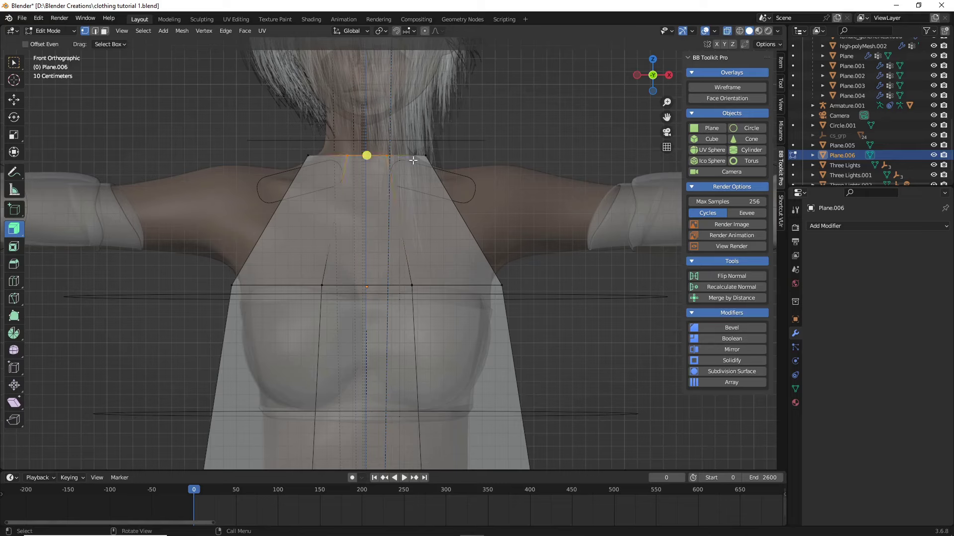
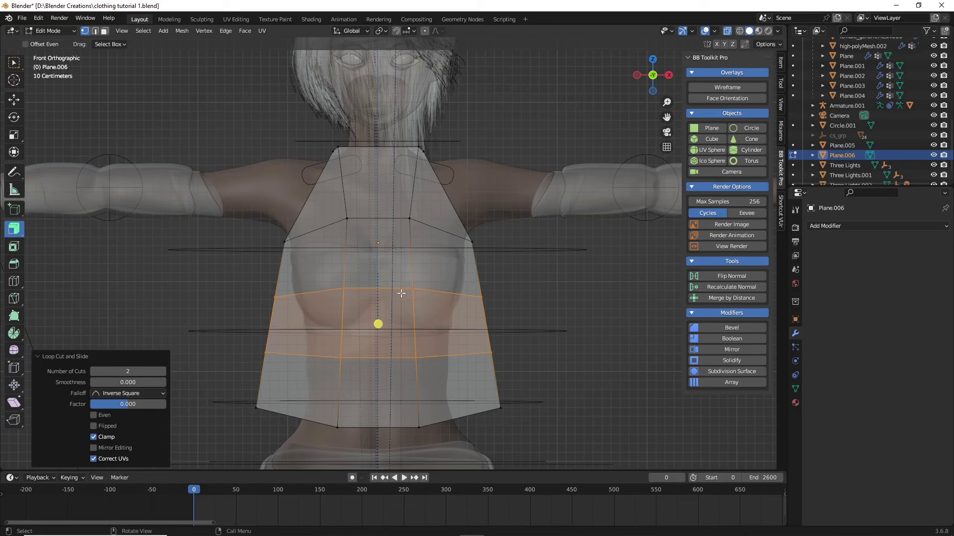
# Add two evenly spaced vertical loop cuts through the panel's center column.
pyautogui.scroll(1, 380, 298)
pyautogui.scroll(1, 365, 224)
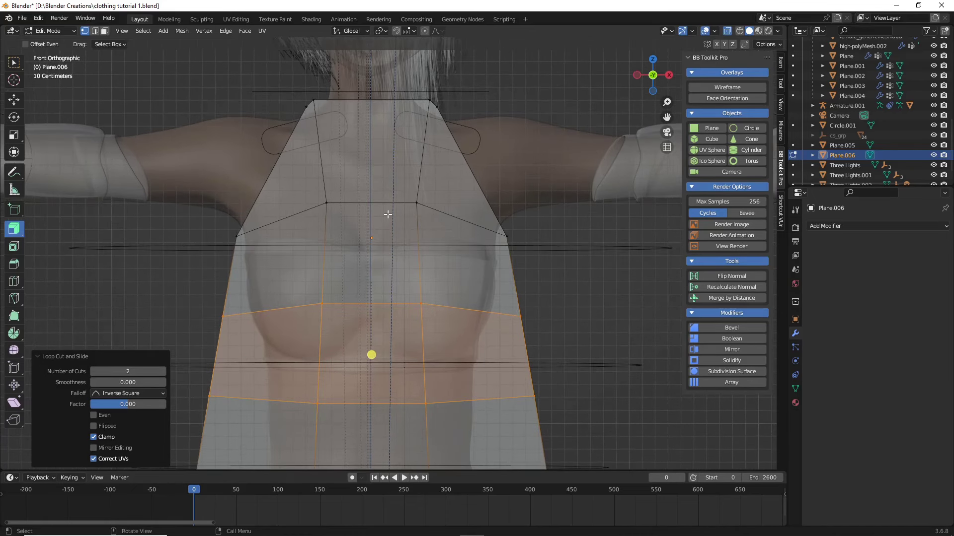
pyautogui.scroll(1, 397, 199)
pyautogui.scroll(-3, 390, 189)
pyautogui.hotkey('ctrl', 'r')
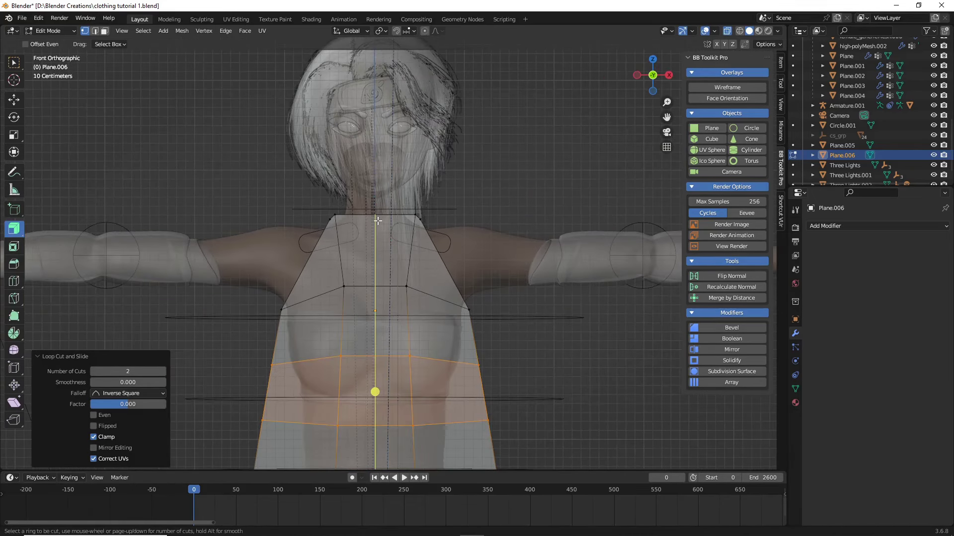
pyautogui.scroll(1, 378, 221)
pyautogui.click(375, 224)
pyautogui.rightClick(373, 227)
# Lower the middle section of the panel's top edge about 0.265 m along Z to form the neckline.
pyautogui.click(373, 215)
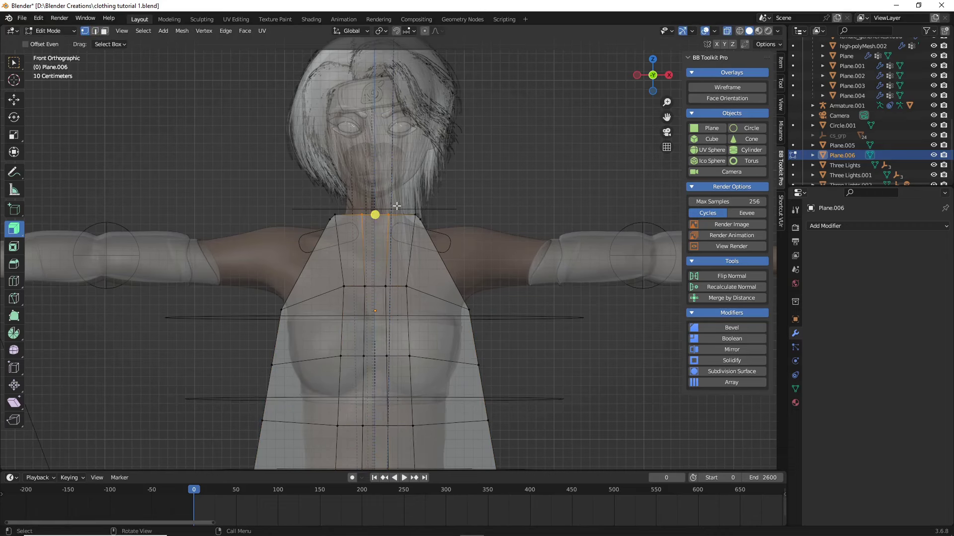
pyautogui.press('g')
pyautogui.press('z')
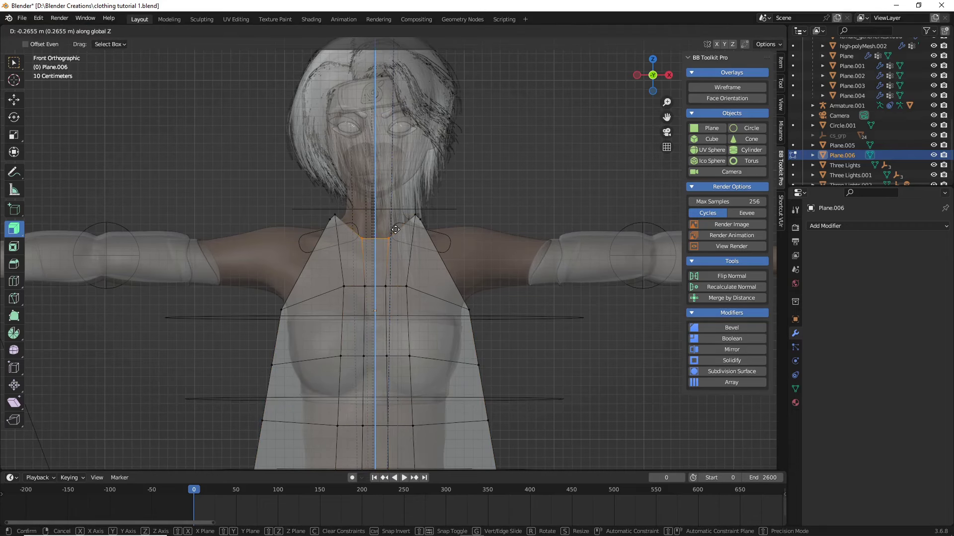
pyautogui.click(396, 230)
pyautogui.scroll(-2, 428, 246)
pyautogui.scroll(3, 427, 248)
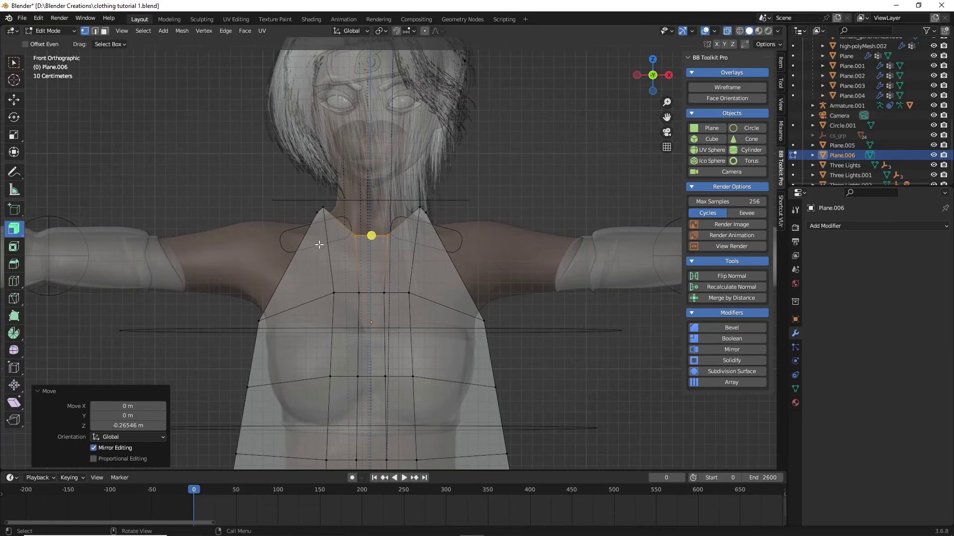
# Select the neckline and shoulder-tip vertices, lower them very slightly along Z, and clear the selection.
pyautogui.moveTo(315, 257); pyautogui.dragTo(428, 178)
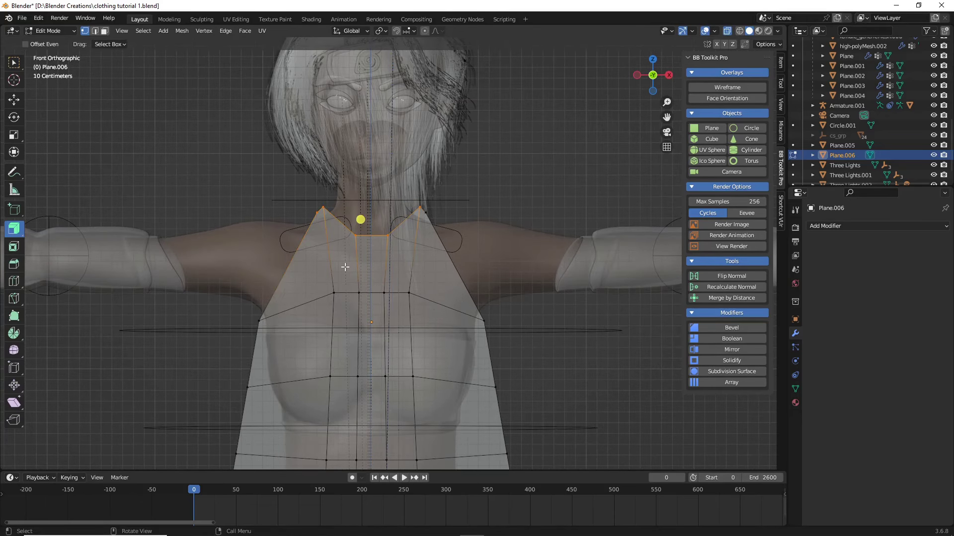
pyautogui.click(318, 262)
pyautogui.moveTo(319, 259); pyautogui.dragTo(425, 192)
pyautogui.press('g')
pyautogui.press('z')
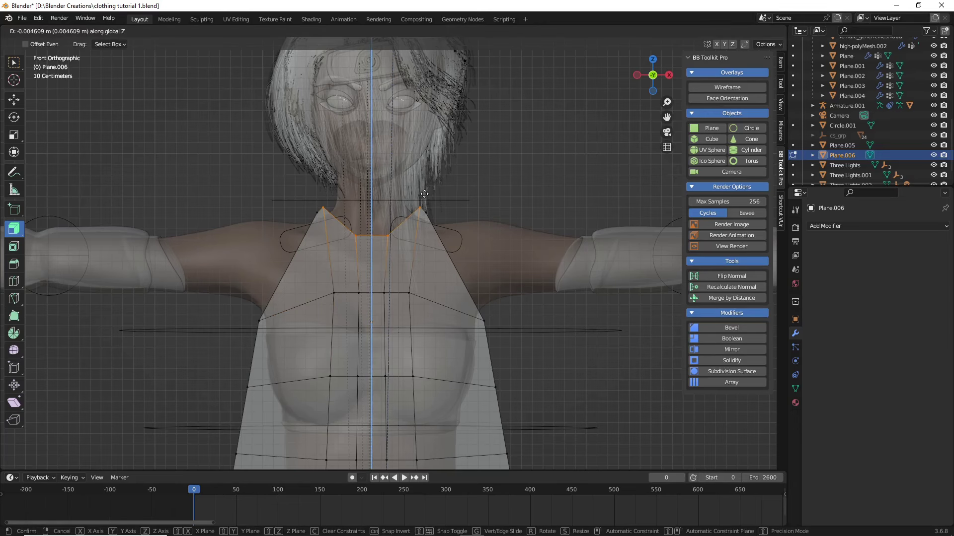
pyautogui.click(424, 194)
pyautogui.scroll(-2, 361, 305)
pyautogui.click(508, 320)
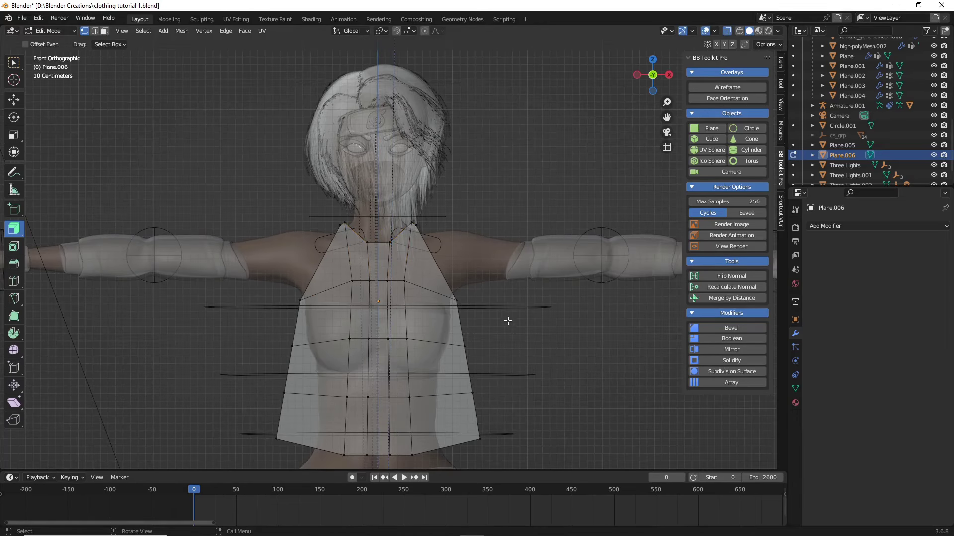
# Add one centered vertical loop cut through each outer side column of the panel.
pyautogui.hotkey('ctrl', 'r')
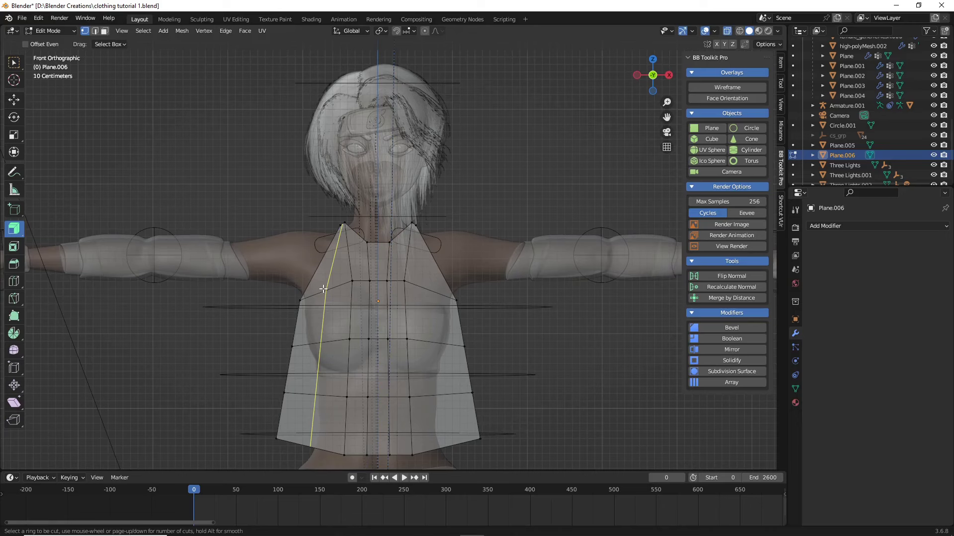
pyautogui.press('Escape')
pyautogui.hotkey('ctrl', 'r')
pyautogui.click(320, 341)
pyautogui.hotkey('ctrl', 'r')
pyautogui.click(433, 340)
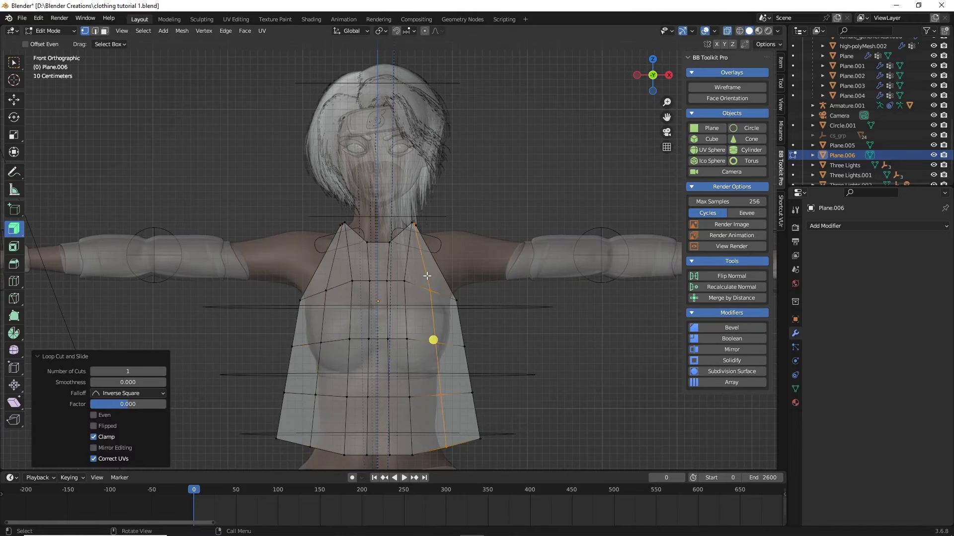
# Add three evenly spaced horizontal loop cuts between the neckline and the upper chest edge.
pyautogui.scroll(2, 419, 268)
pyautogui.hotkey('ctrl', 'r')
pyautogui.scroll(1, 421, 267)
pyautogui.scroll(1, 421, 267)
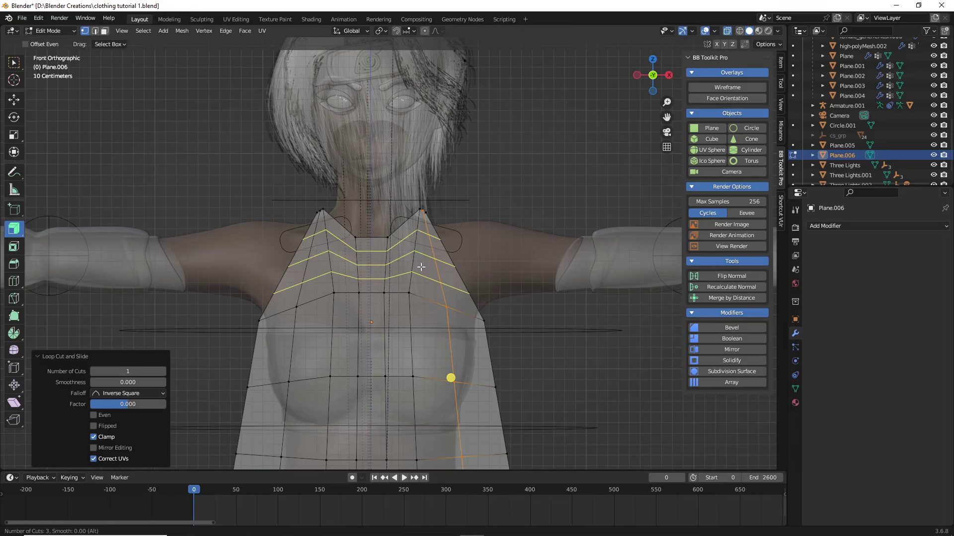
pyautogui.click(421, 267)
pyautogui.rightClick(421, 267)
pyautogui.scroll(3, 421, 267)
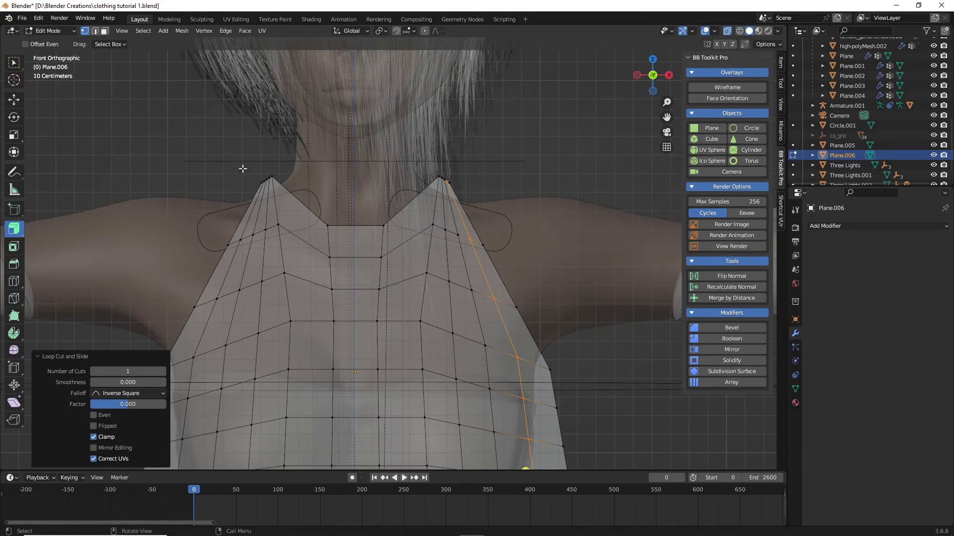
# Delete the three faces along the top of the neckline between the shoulder tips.
pyautogui.scroll(-4, 300, 191)
pyautogui.click(105, 31)
pyautogui.scroll(3, 396, 257)
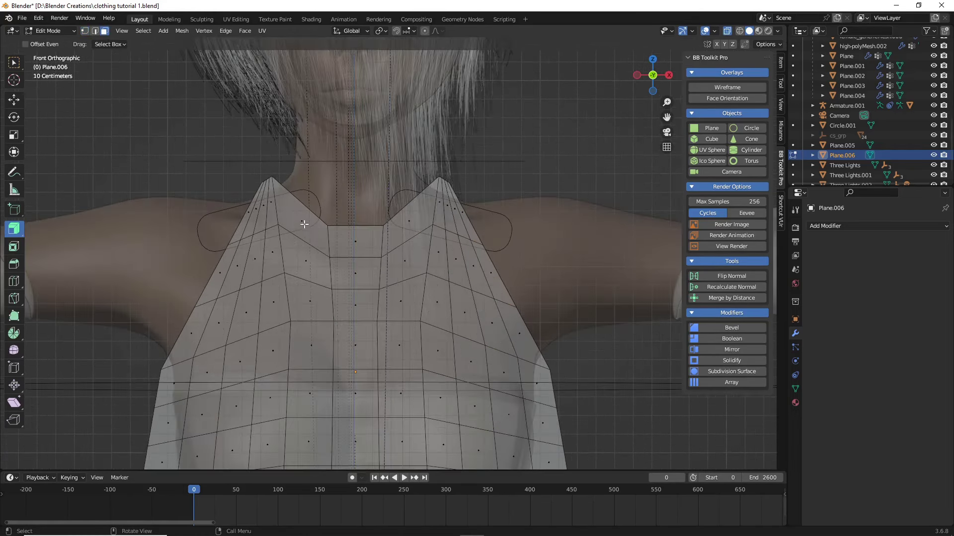
pyautogui.click(302, 220)
pyautogui.keyDown('ctrl'); pyautogui.click(430, 212); pyautogui.keyUp('ctrl')
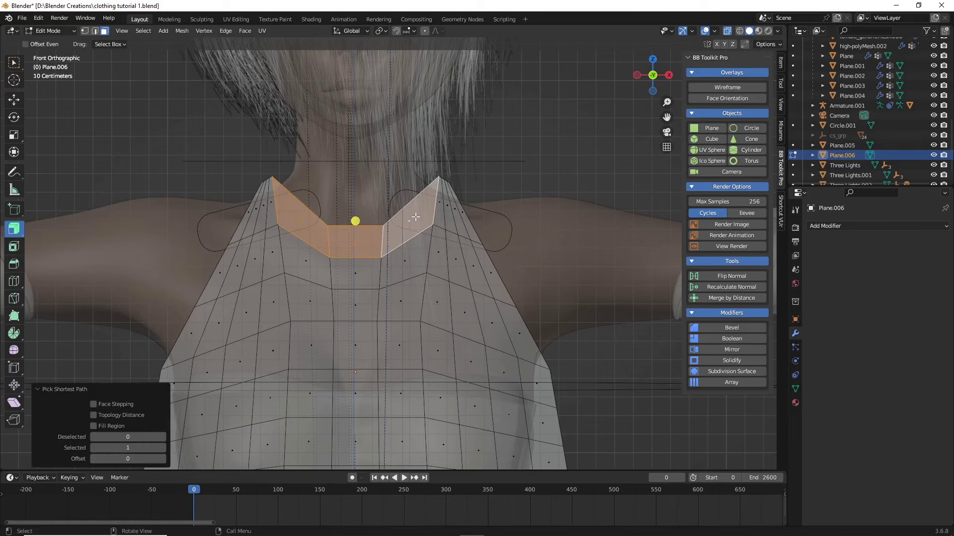
pyautogui.press('x')
pyautogui.click(363, 244)
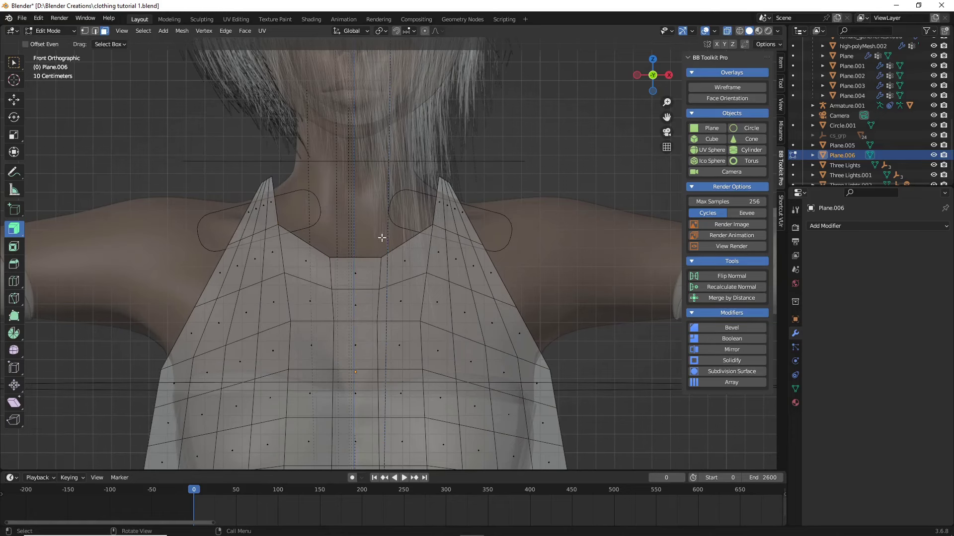
# Examine the panel's neckline outline in Object Mode and return to Edit Mode.
pyautogui.scroll(-3, 363, 244)
pyautogui.press('Tab')
pyautogui.click(507, 212)
pyautogui.click(438, 287)
pyautogui.scroll(2, 437, 287)
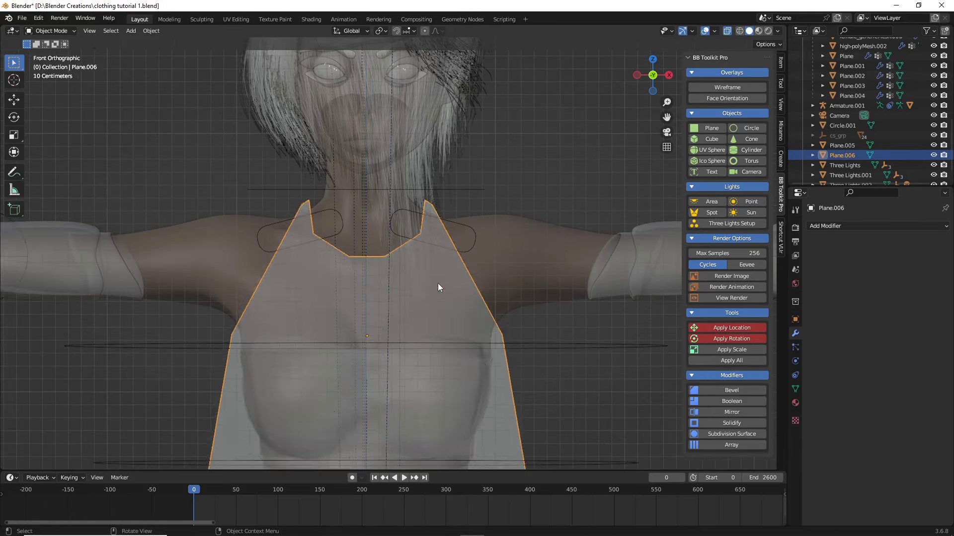
pyautogui.press('Tab')
# Try adding five loop cuts across one narrow shoulder strap, undo them, and return to face selection.
pyautogui.scroll(3, 437, 283)
pyautogui.hotkey('ctrl', 'r')
pyautogui.rightClick(271, 213)
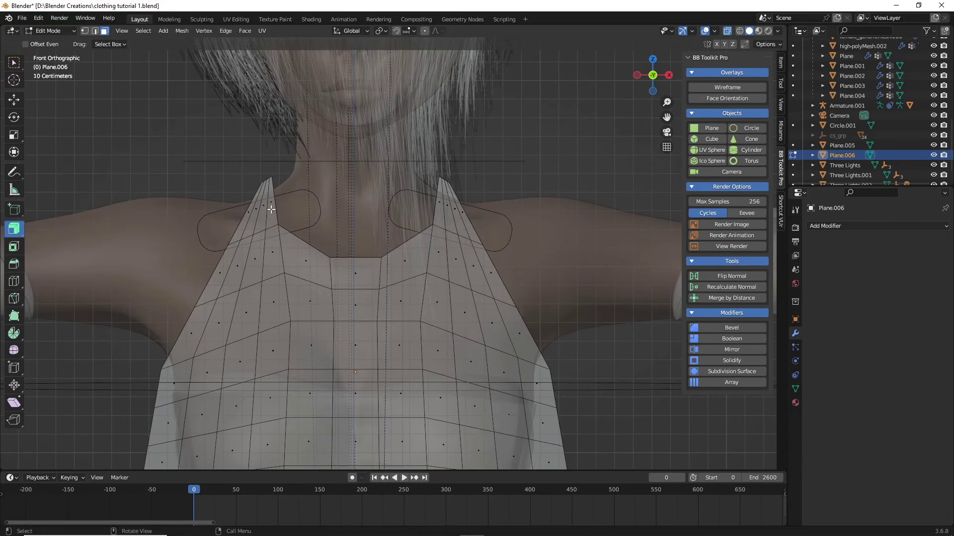
pyautogui.scroll(-1, 269, 243)
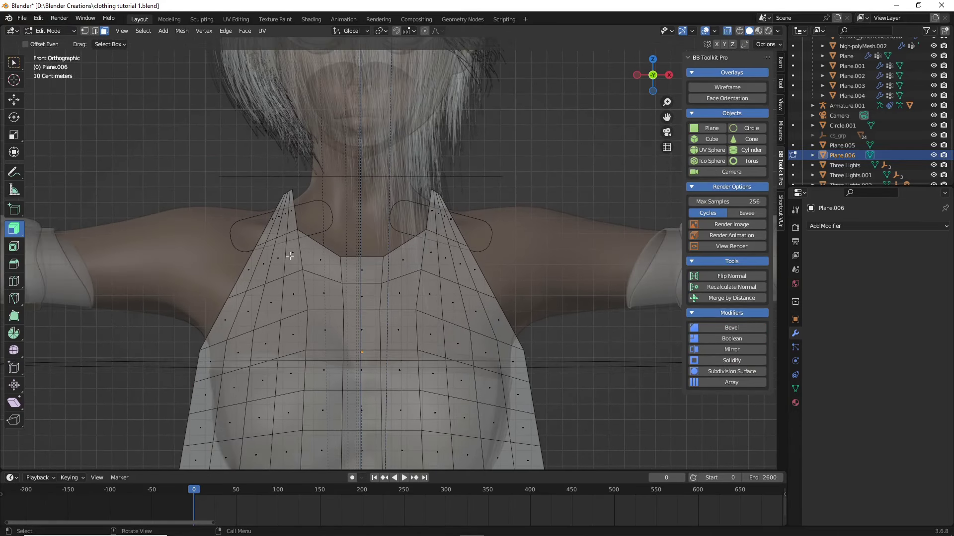
pyautogui.hotkey('ctrl', 'r')
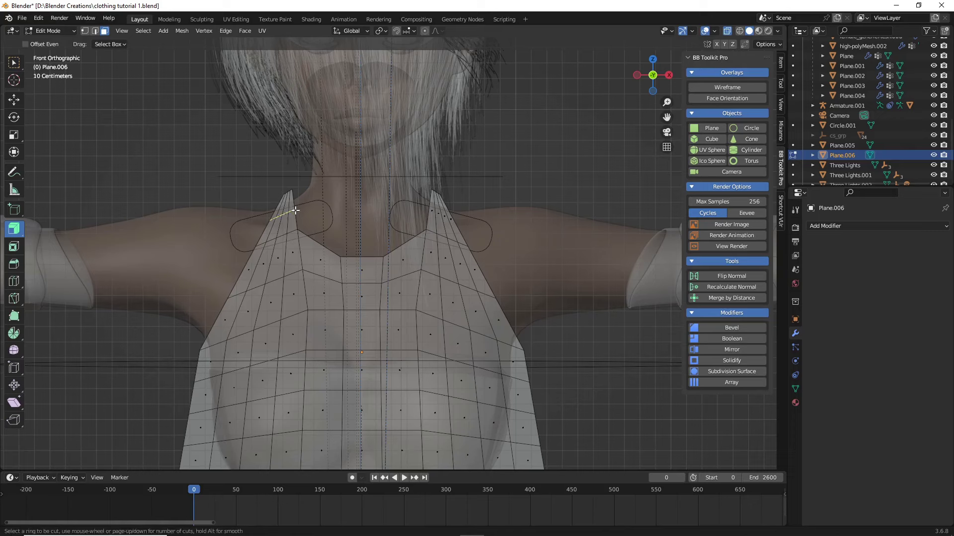
pyautogui.scroll(4, 281, 219)
pyautogui.click(282, 214)
pyautogui.rightClick(282, 215)
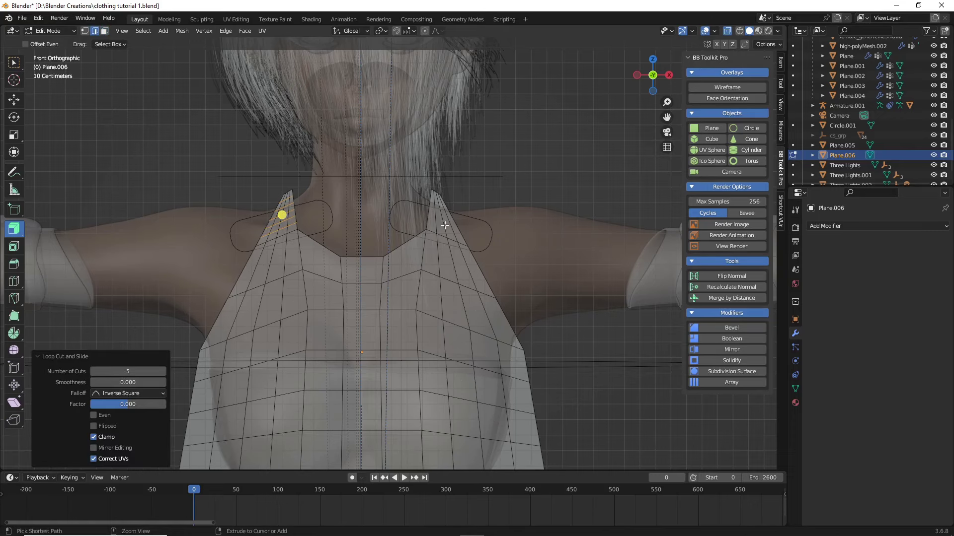
pyautogui.press('3')
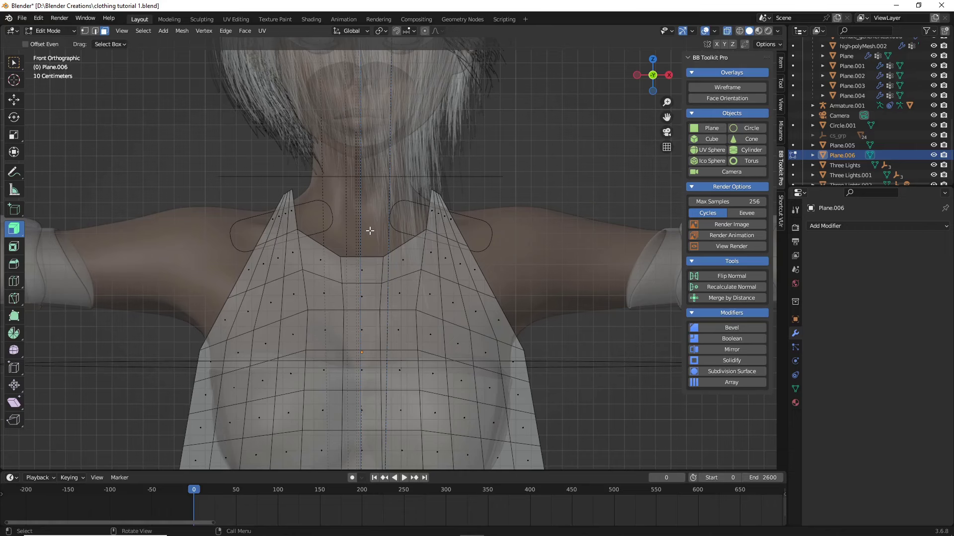
# Add five evenly spaced loop cuts across each of the two shoulder straps.
pyautogui.scroll(-5, 369, 231)
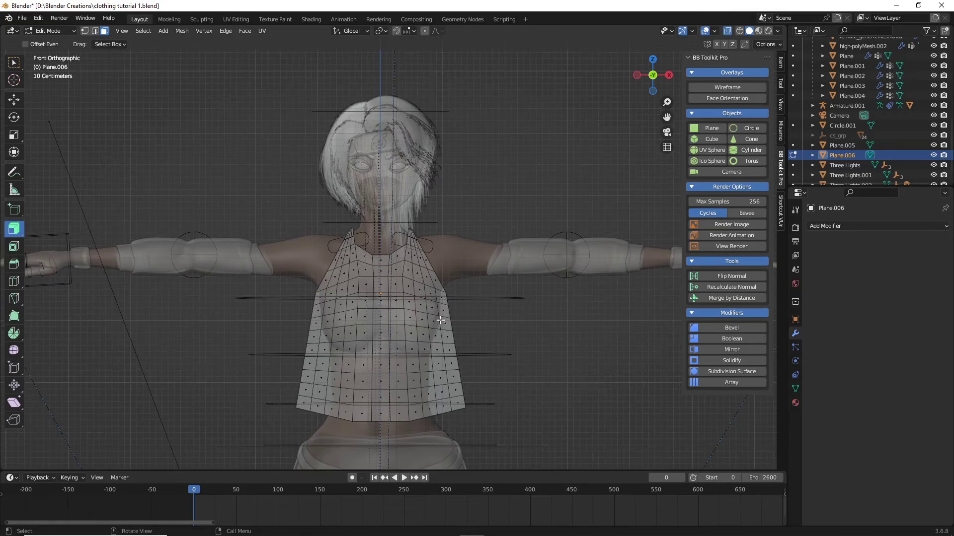
pyautogui.scroll(5, 326, 245)
pyautogui.scroll(1, 298, 236)
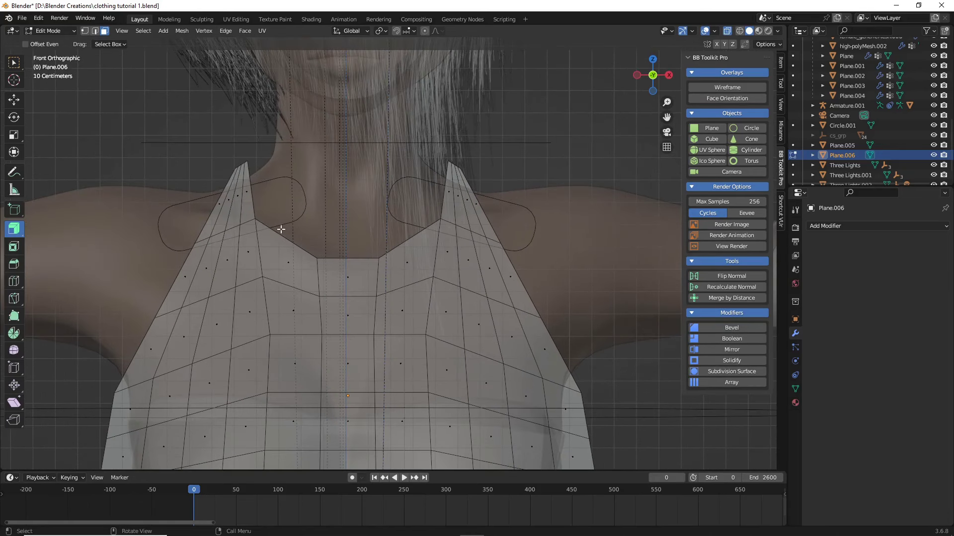
pyautogui.hotkey('ctrl', 'r')
pyautogui.press('5')
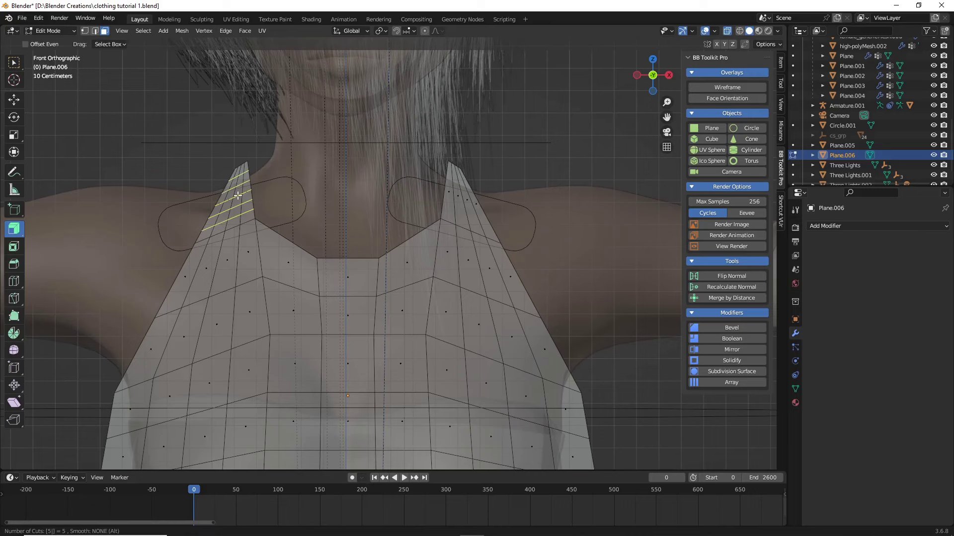
pyautogui.click(233, 198)
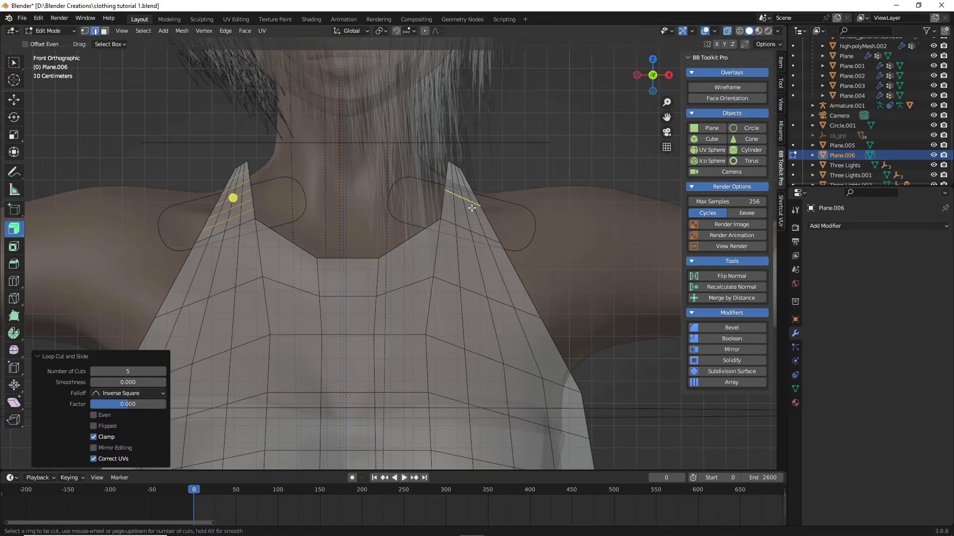
pyautogui.click(462, 197)
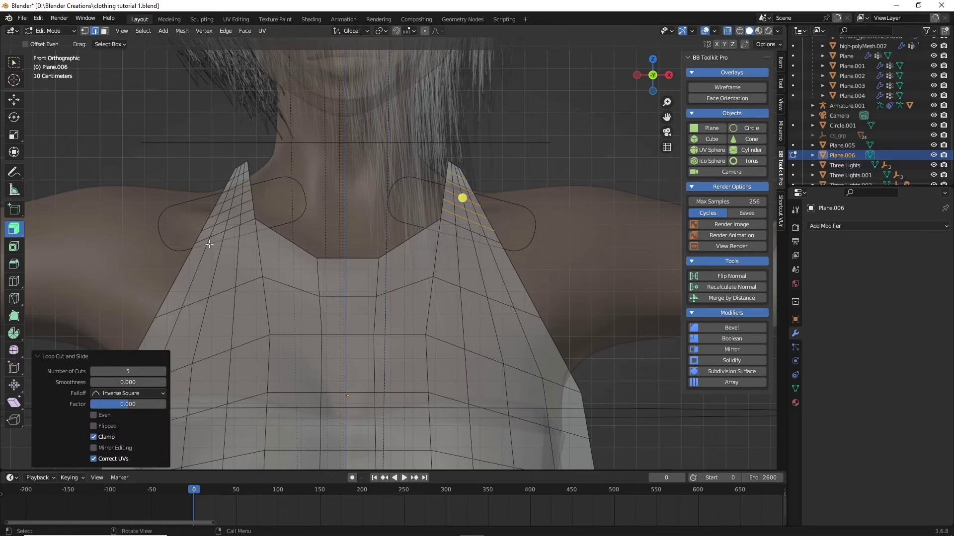
# Halve the panel's rows from the neckline down to the bust with single centered horizontal loop cuts.
pyautogui.scroll(-3, 229, 268)
pyautogui.scroll(2, 308, 259)
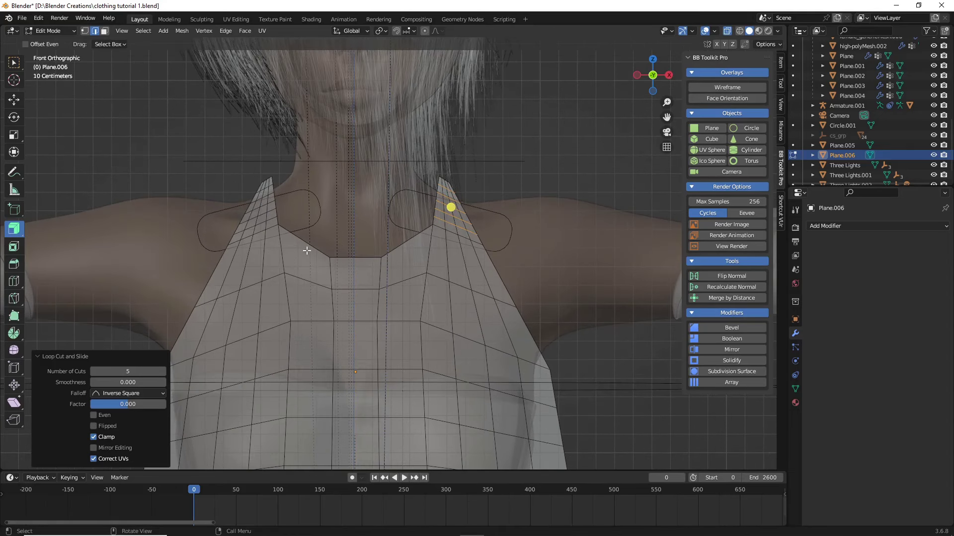
pyautogui.scroll(-1, 268, 258)
pyautogui.click(286, 260)
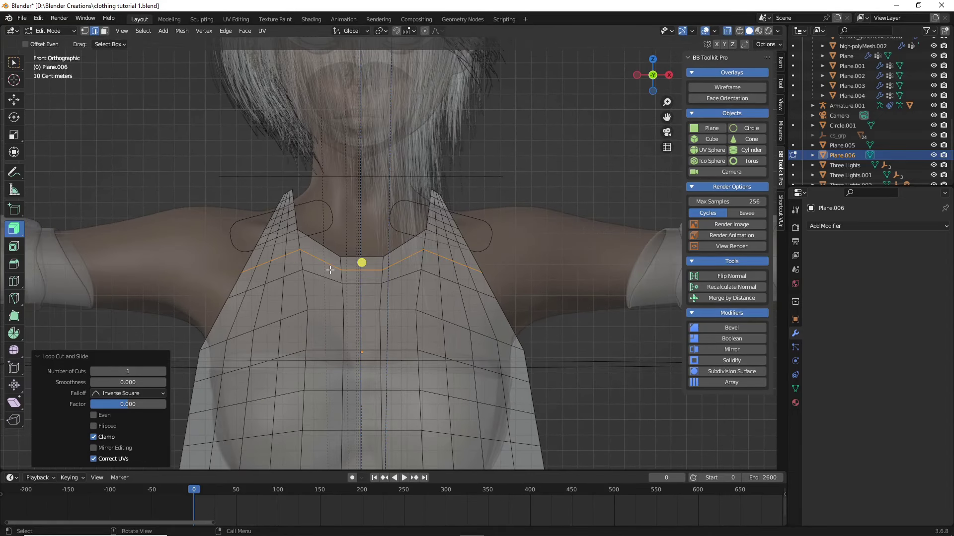
pyautogui.scroll(-2, 331, 271)
pyautogui.scroll(3, 342, 276)
pyautogui.scroll(-1, 334, 364)
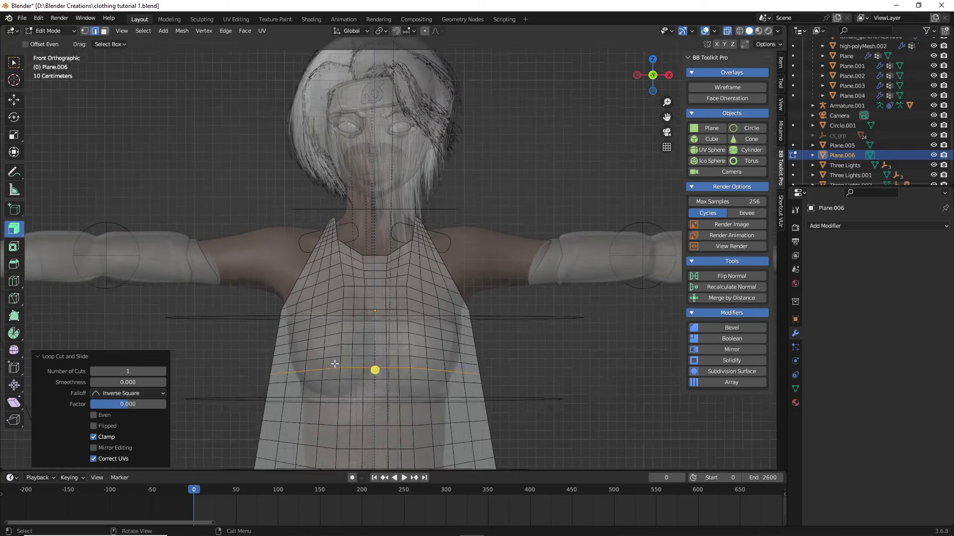
# Halve the rows from below the bust to the hem with single horizontal loop cuts and leave Edit Mode.
pyautogui.scroll(-1, 334, 364)
pyautogui.click(331, 386)
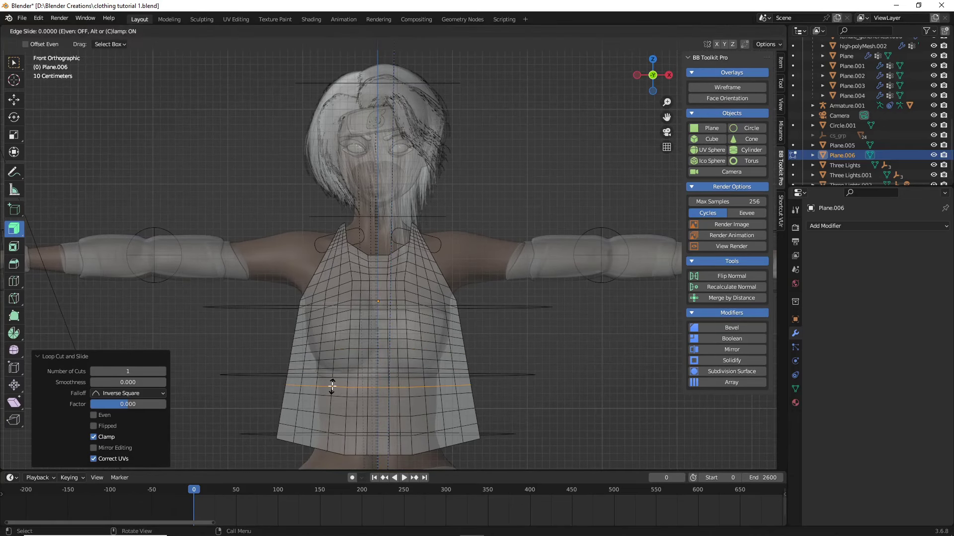
pyautogui.click(335, 423)
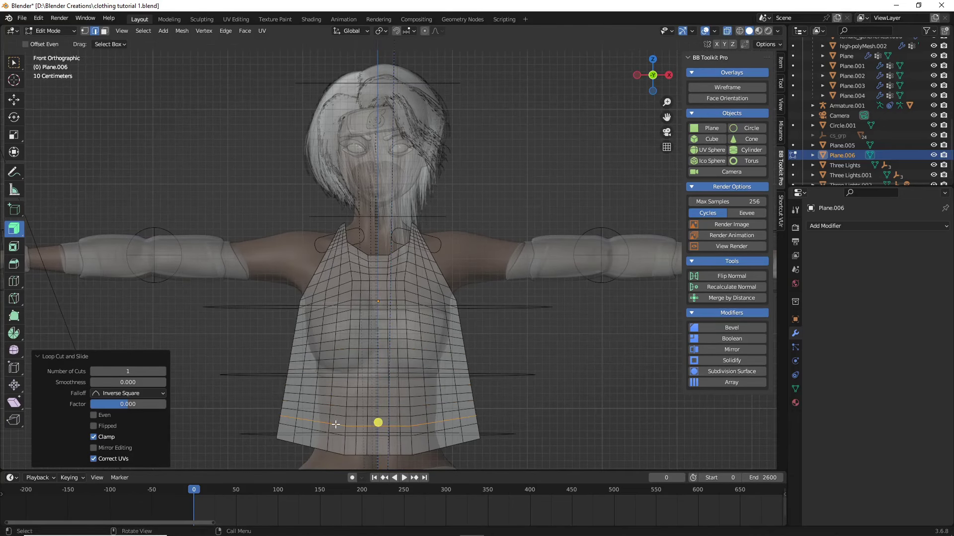
pyautogui.hotkey('ctrl', 'r')
pyautogui.click(330, 435)
pyautogui.rightClick(337, 431)
pyautogui.scroll(2, 417, 328)
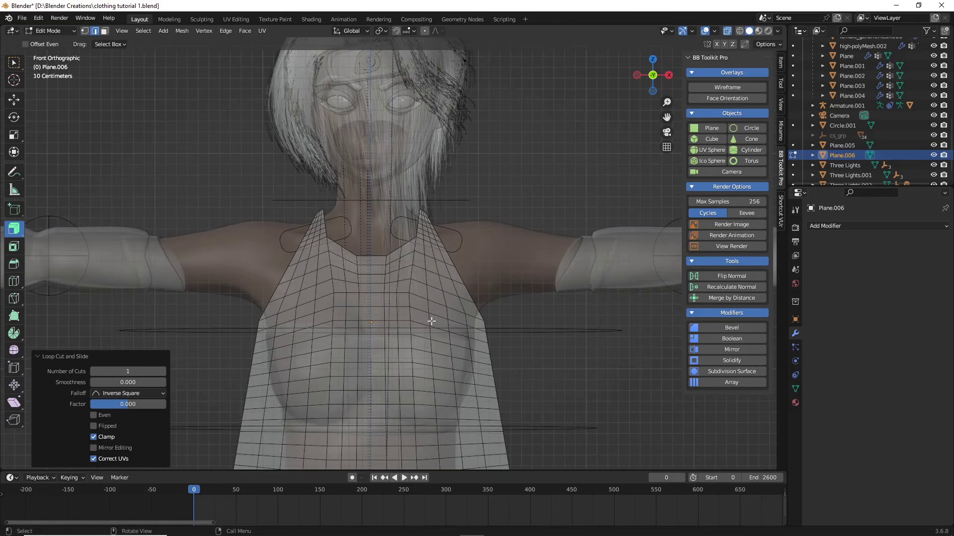
pyautogui.press('Tab')
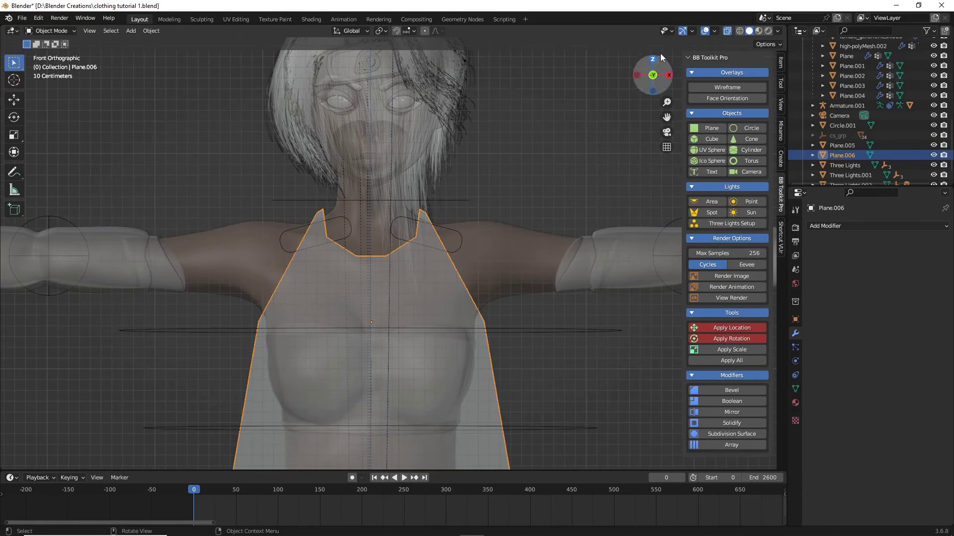
# Turn off the see-through display and open the tank top's front panel in Edit Mode.
pyautogui.click(726, 31)
pyautogui.scroll(-3, 559, 188)
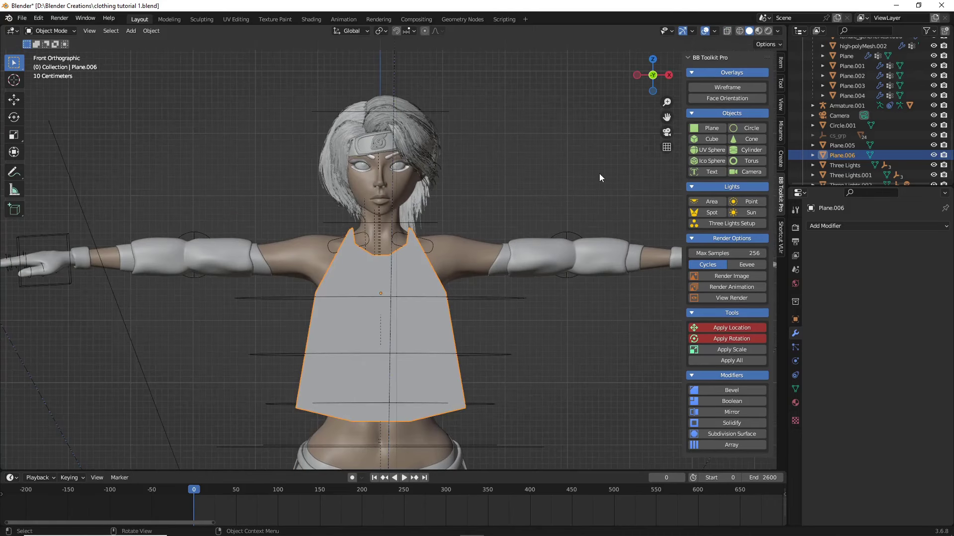
pyautogui.click(599, 173)
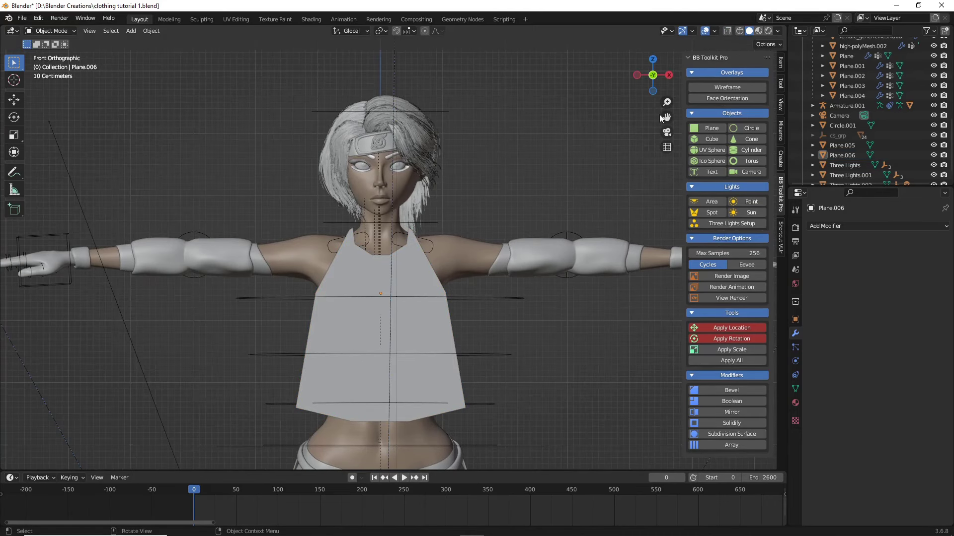
pyautogui.keyDown('shift'); pyautogui.moveTo(431, 326); pyautogui.dragTo(441, 276, button='middle'); pyautogui.keyUp('shift')
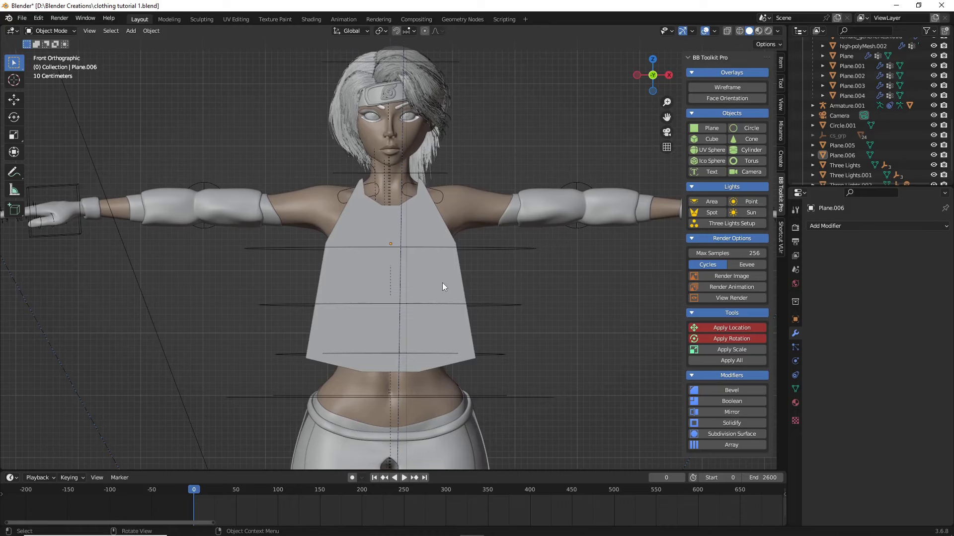
pyautogui.click(436, 280)
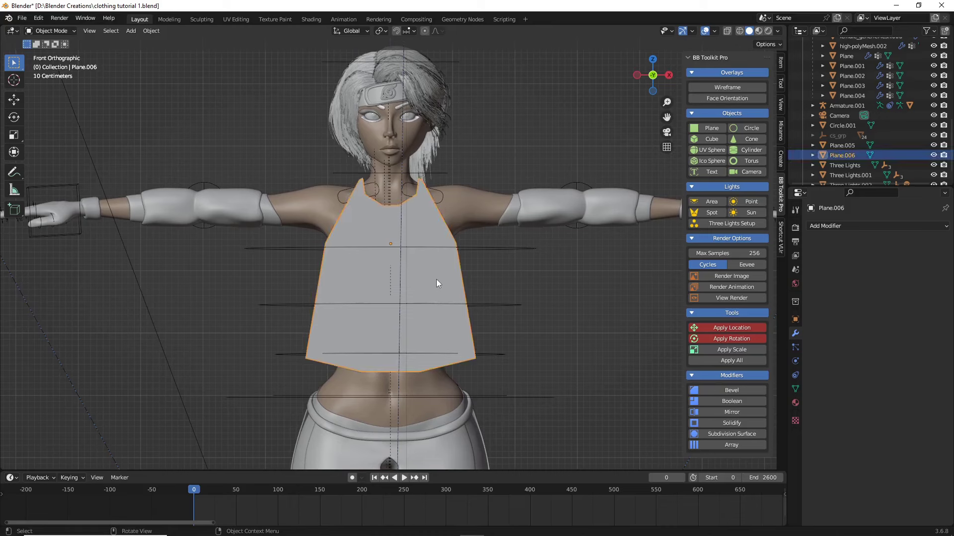
pyautogui.press('Tab')
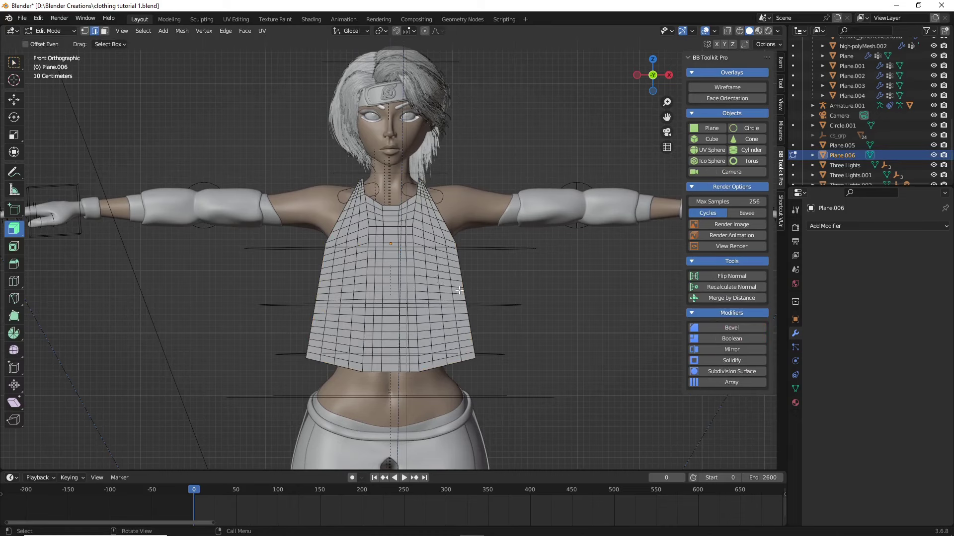
# Subdivide the entire panel mesh twice, with one cut each time.
pyautogui.press('a')
pyautogui.rightClick(424, 232)
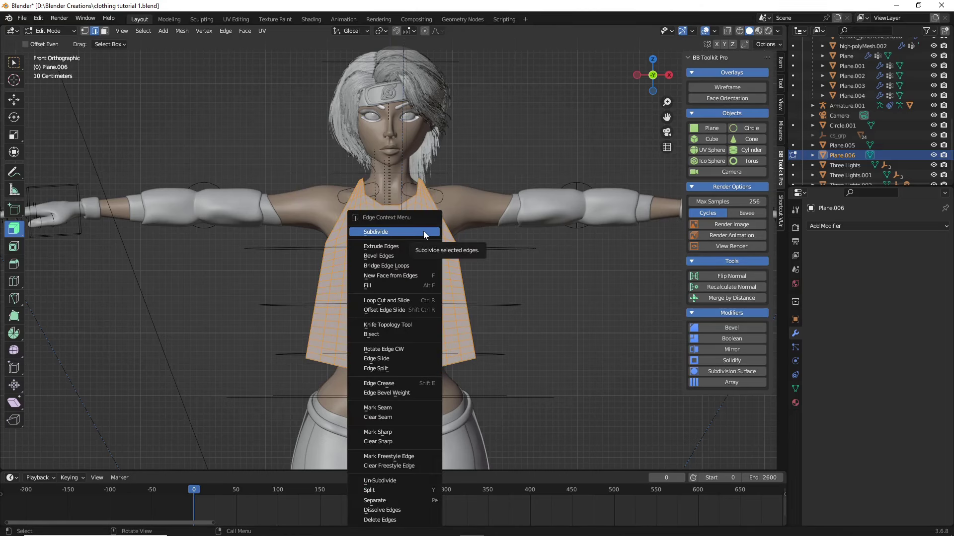
pyautogui.click(423, 231)
pyautogui.scroll(2, 423, 231)
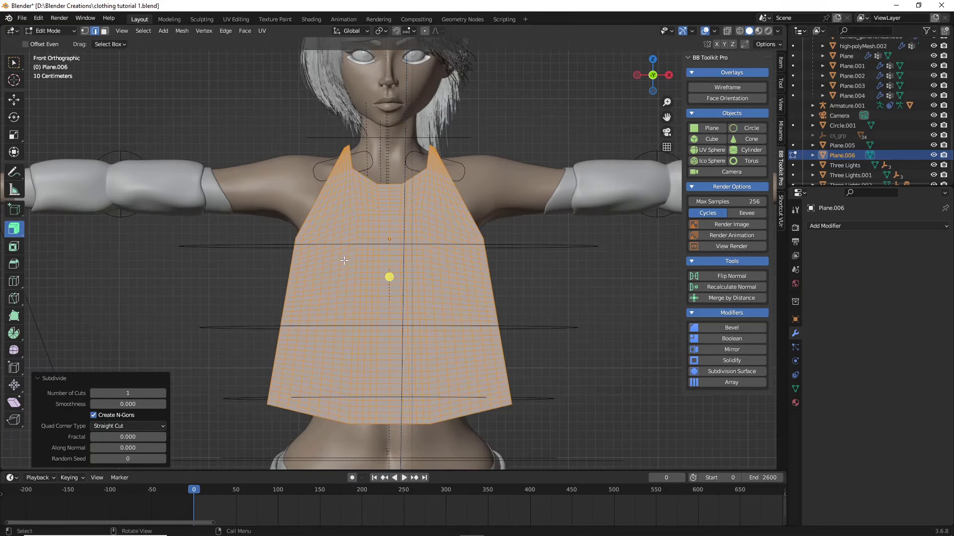
pyautogui.scroll(1, 344, 261)
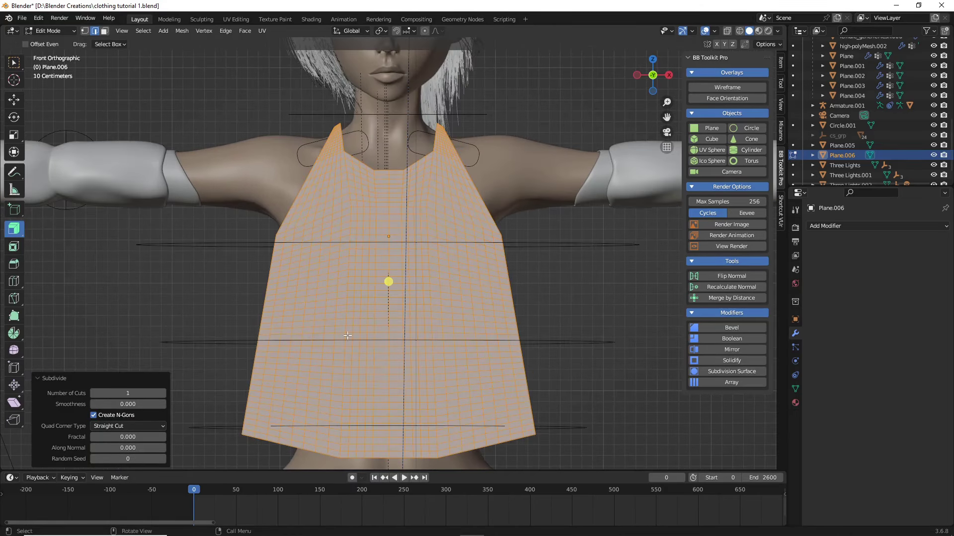
pyautogui.rightClick(402, 282)
pyautogui.click(402, 237)
pyautogui.scroll(-2, 402, 236)
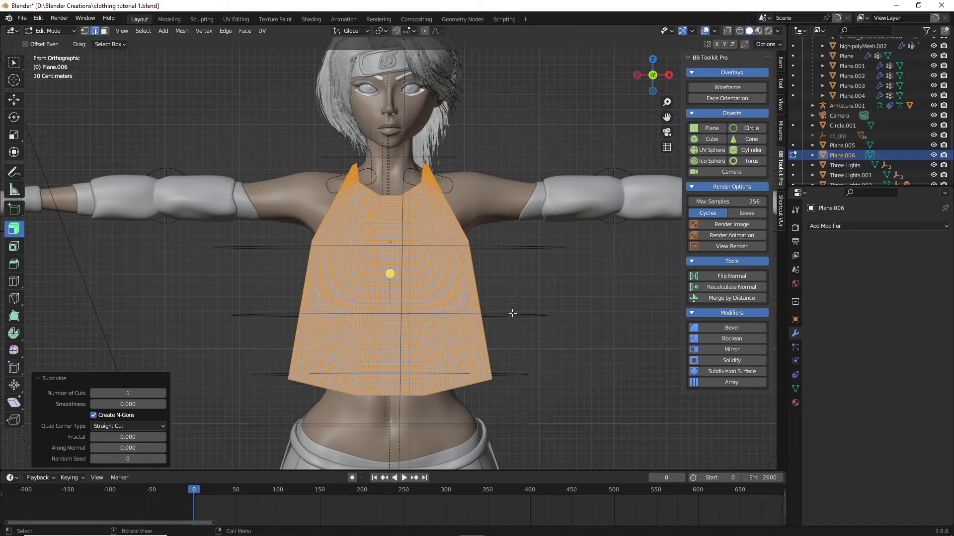
# Extrude the whole panel about 1.96 m backward past the body and adjust its position along global Y to form the back panel.
pyautogui.moveTo(513, 312); pyautogui.dragTo(480, 280, button='middle')
pyautogui.click(481, 280)
pyautogui.press('a')
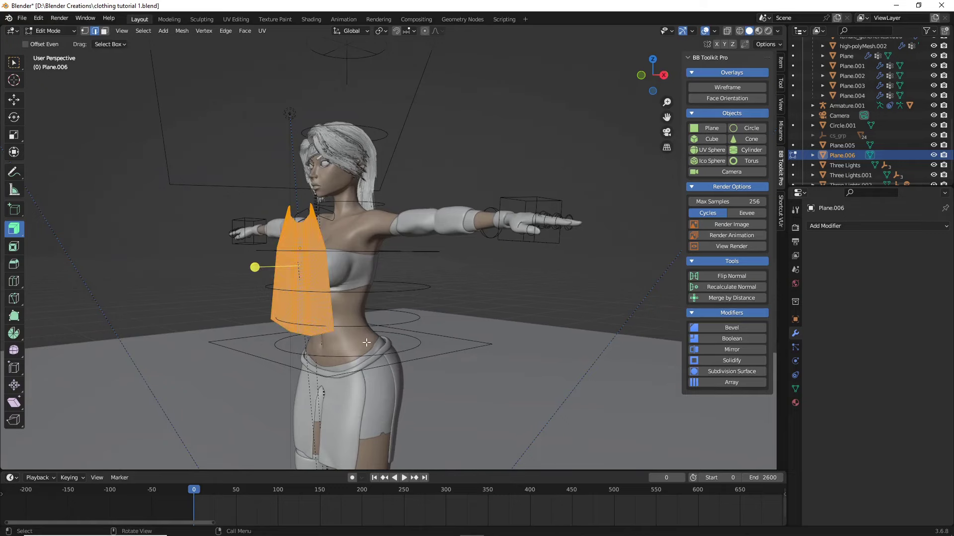
pyautogui.moveTo(415, 325); pyautogui.dragTo(379, 341, button='middle')
pyautogui.press('e')
pyautogui.click(456, 323)
pyautogui.scroll(4, 447, 330)
pyautogui.scroll(2, 379, 340)
pyautogui.press('g')
pyautogui.press('y')
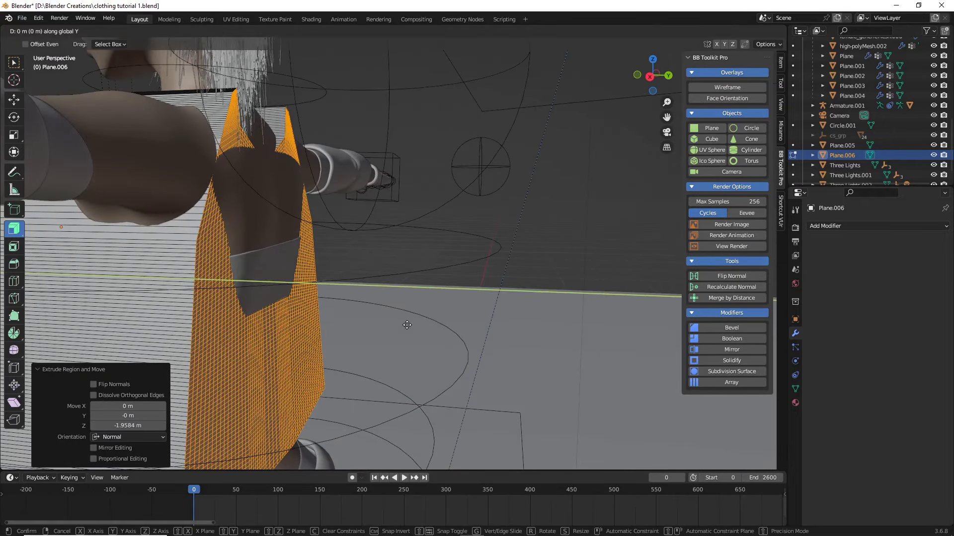
pyautogui.click(422, 330)
# Select the bridging faces between the front and back panels along the neckline and both armholes.
pyautogui.moveTo(422, 329); pyautogui.dragTo(476, 325, button='middle')
pyautogui.click(103, 32)
pyautogui.moveTo(205, 131); pyautogui.dragTo(226, 133, button='middle')
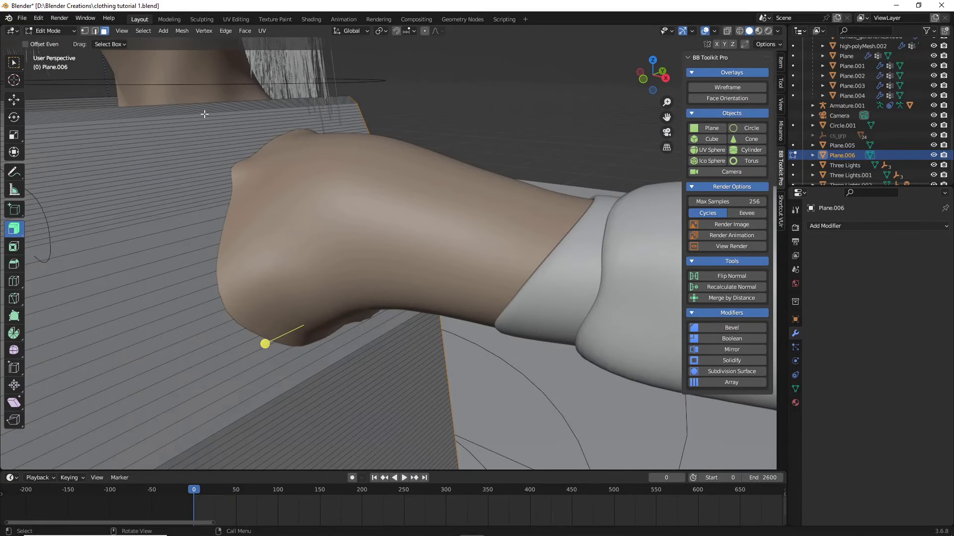
pyautogui.click(205, 114)
pyautogui.press('ctrl')
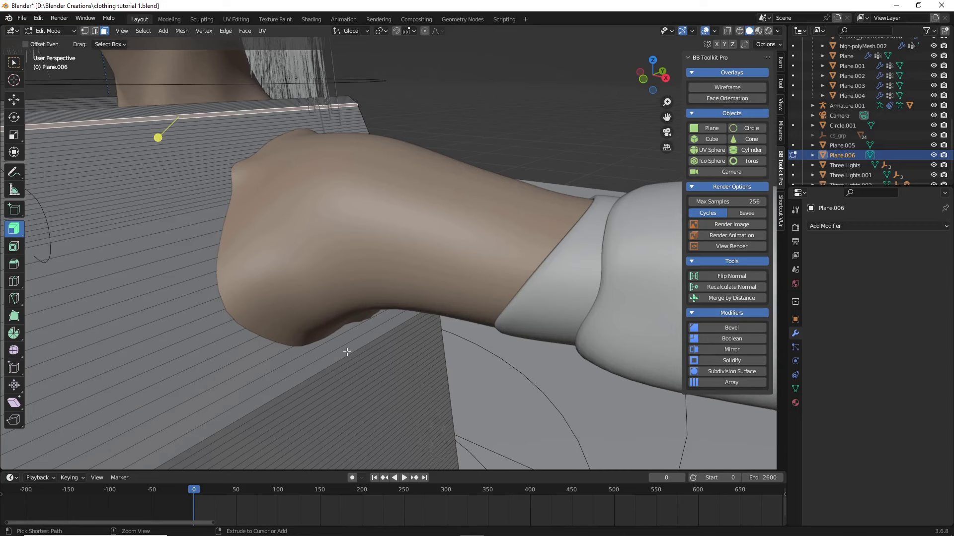
pyautogui.keyDown('ctrl'); pyautogui.click(347, 352); pyautogui.keyUp('ctrl')
pyautogui.scroll(-5, 332, 341)
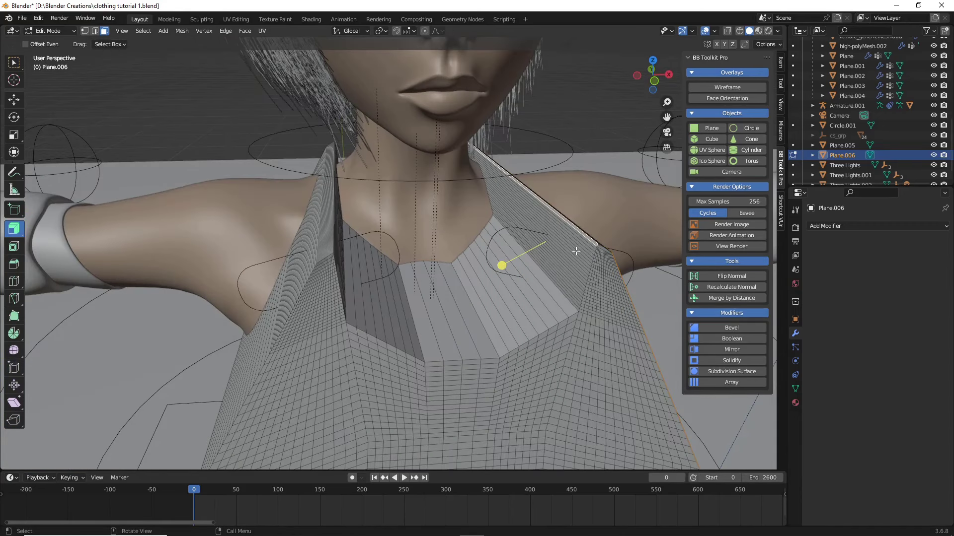
pyautogui.scroll(2, 507, 254)
pyautogui.moveTo(385, 253); pyautogui.dragTo(248, 229, button='middle')
pyautogui.keyDown('ctrl'); pyautogui.click(110, 185); pyautogui.keyUp('ctrl')
pyautogui.press('KP_Decimal')
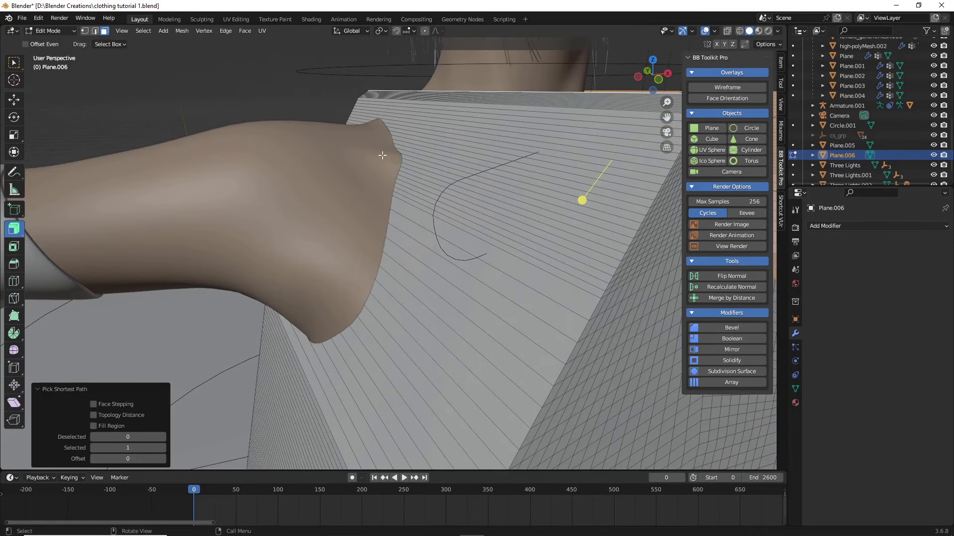
pyautogui.click(484, 108)
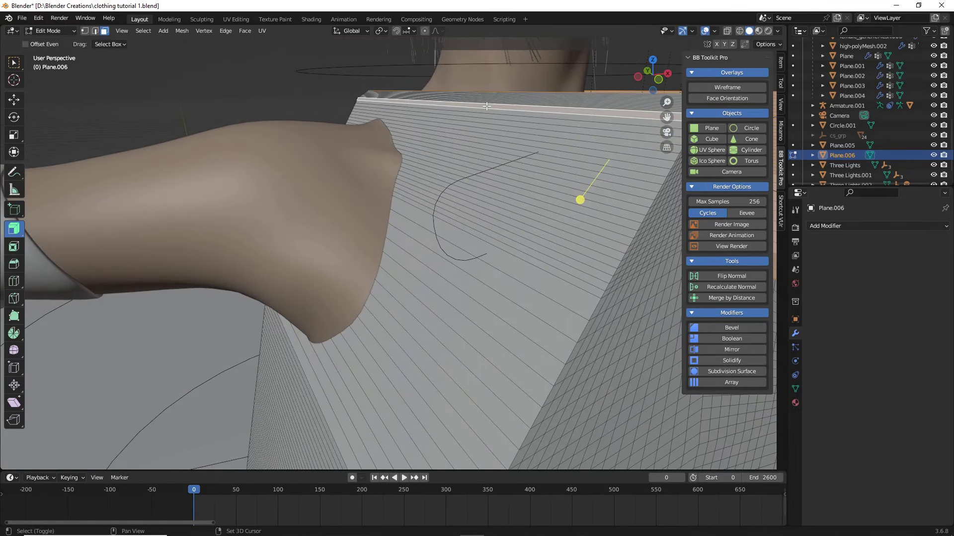
pyautogui.keyDown('ctrl'); pyautogui.click(319, 395); pyautogui.keyUp('ctrl')
pyautogui.press('KP_Decimal')
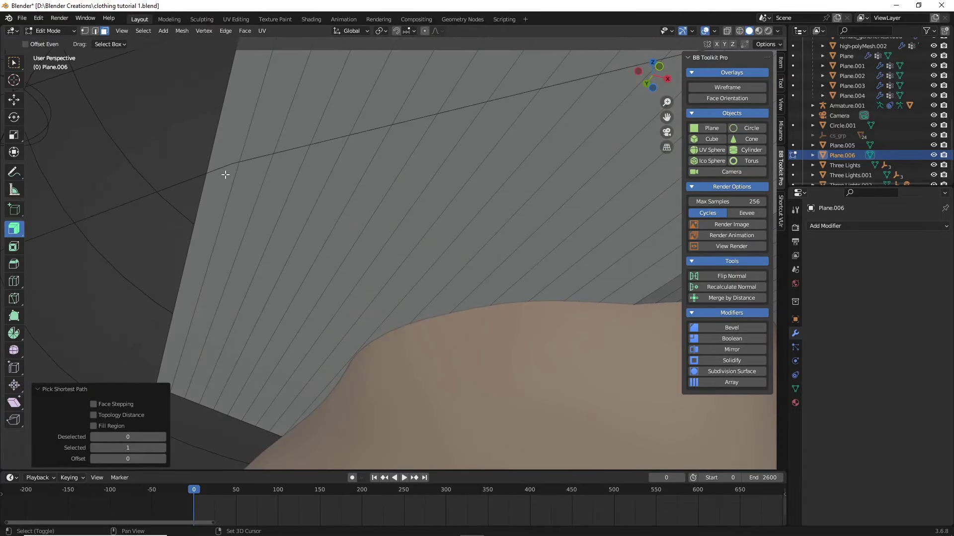
# Add the row of bridging faces along the hem to the selection and delete all selected faces.
pyautogui.keyDown('shift'); pyautogui.click(225, 175); pyautogui.keyUp('shift')
pyautogui.scroll(-4, 346, 247)
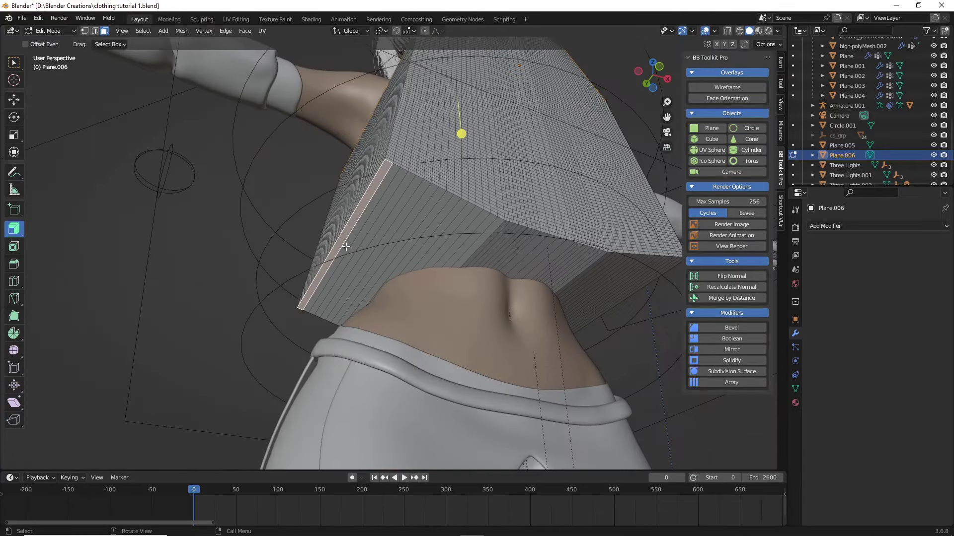
pyautogui.moveTo(370, 255); pyautogui.dragTo(298, 251, button='middle')
pyautogui.keyDown('ctrl'); pyautogui.click(387, 230); pyautogui.keyUp('ctrl')
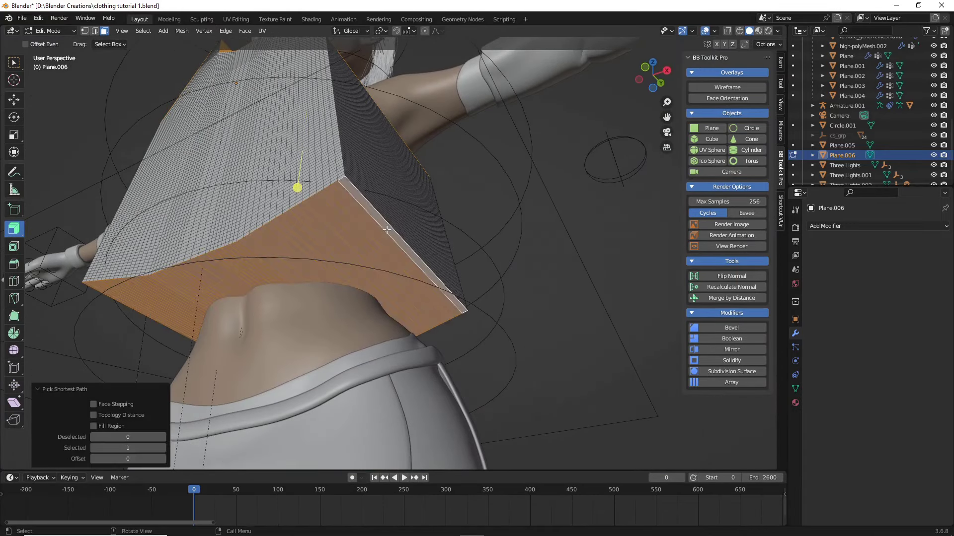
pyautogui.moveTo(387, 230); pyautogui.dragTo(418, 292, button='middle')
pyautogui.scroll(-5, 418, 292)
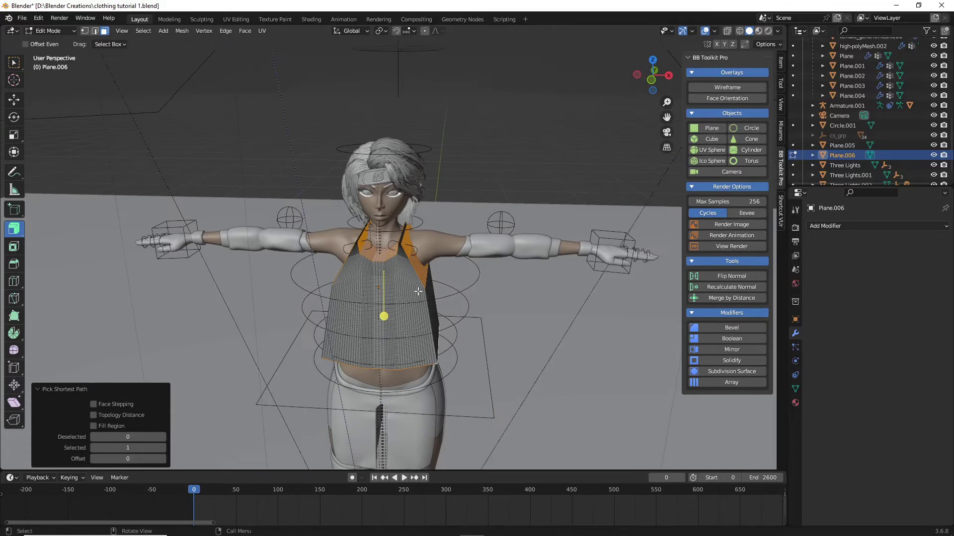
pyautogui.press('x')
pyautogui.click(418, 291)
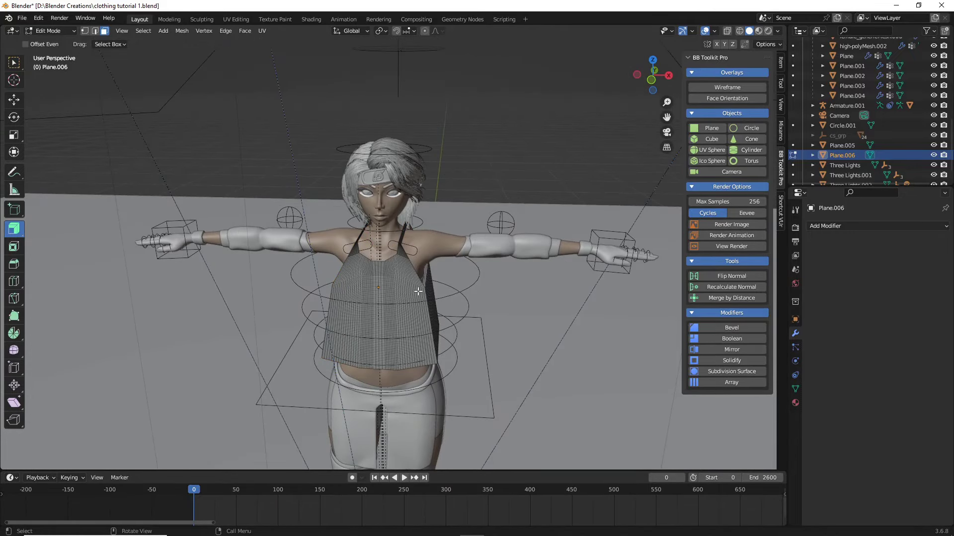
# In the see-through right side view, delete only the faces bridging the panels at the sides and strap tops, keeping their edges.
pyautogui.moveTo(419, 291); pyautogui.dragTo(305, 301, button='middle')
pyautogui.moveTo(420, 343); pyautogui.dragTo(387, 335, button='middle')
pyautogui.moveTo(376, 222); pyautogui.dragTo(350, 300, button='middle')
pyautogui.scroll(4, 351, 300)
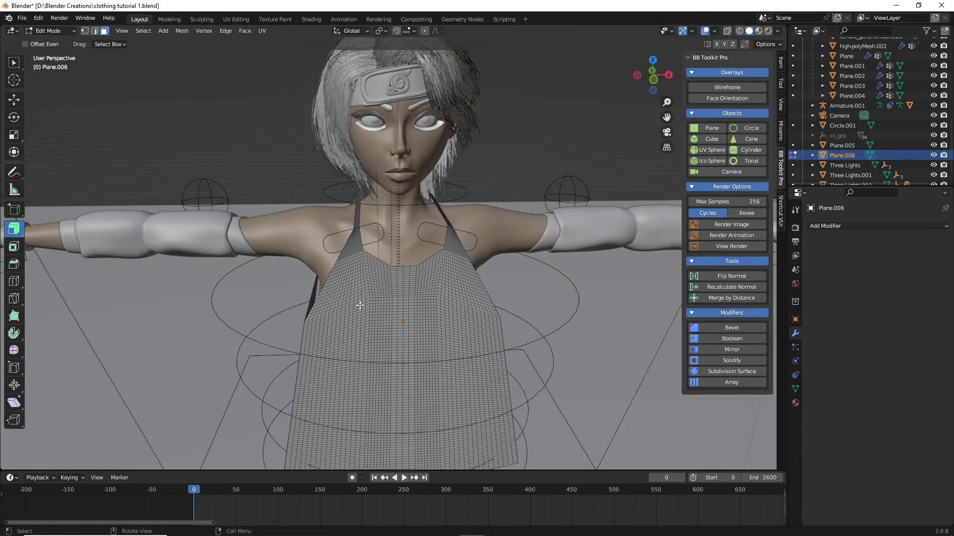
pyautogui.moveTo(367, 304); pyautogui.dragTo(309, 340, button='middle')
pyautogui.moveTo(324, 442); pyautogui.dragTo(301, 425, button='middle')
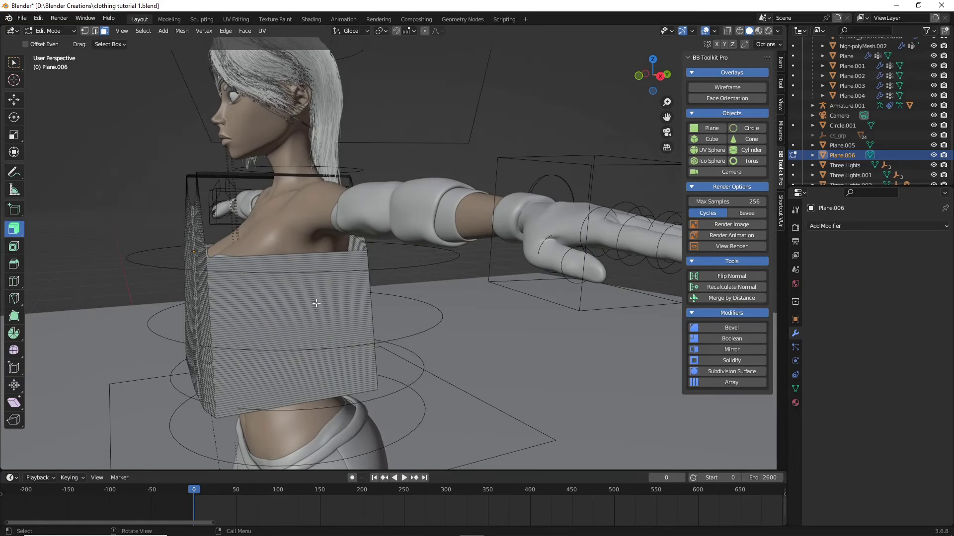
pyautogui.moveTo(316, 303); pyautogui.dragTo(318, 418, button='middle')
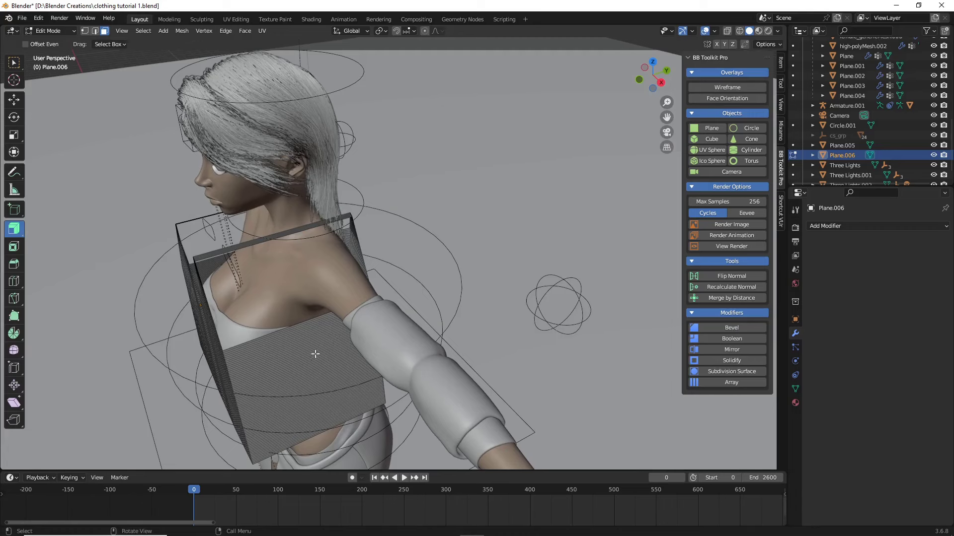
pyautogui.press('KP_3')
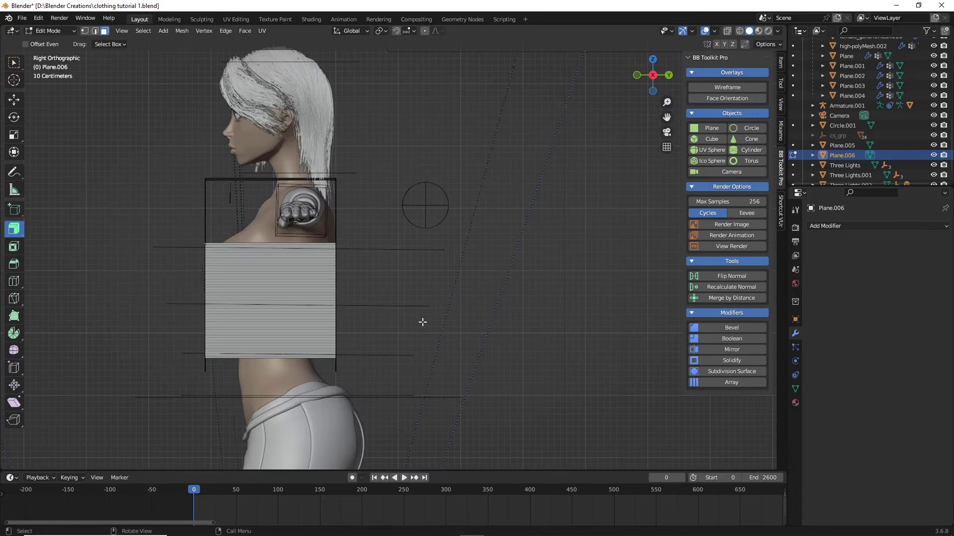
pyautogui.click(729, 33)
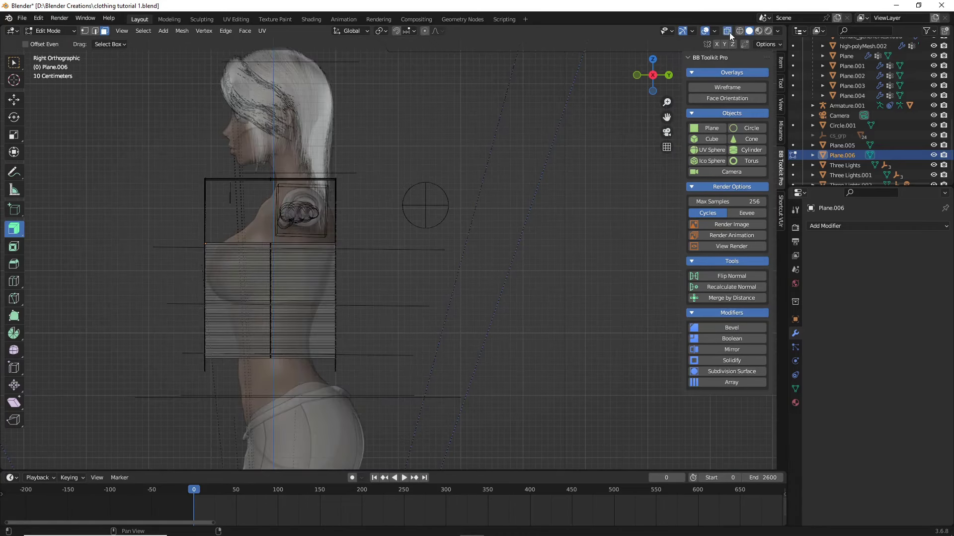
pyautogui.moveTo(238, 414); pyautogui.dragTo(302, 129)
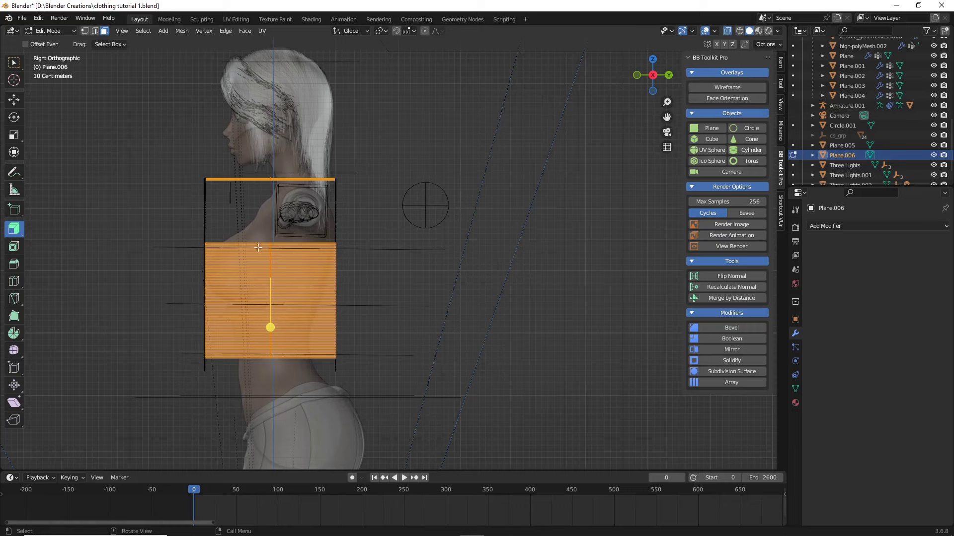
pyautogui.press('x')
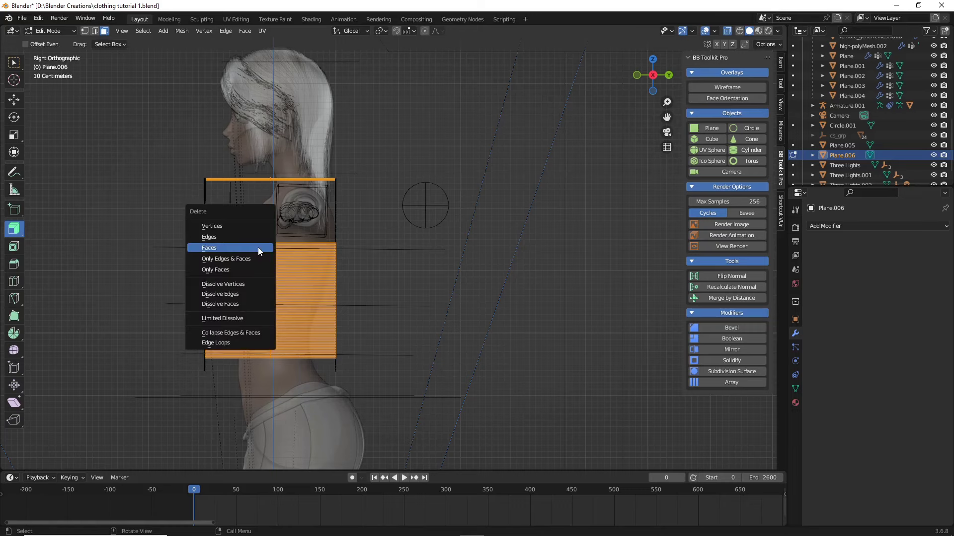
pyautogui.click(242, 269)
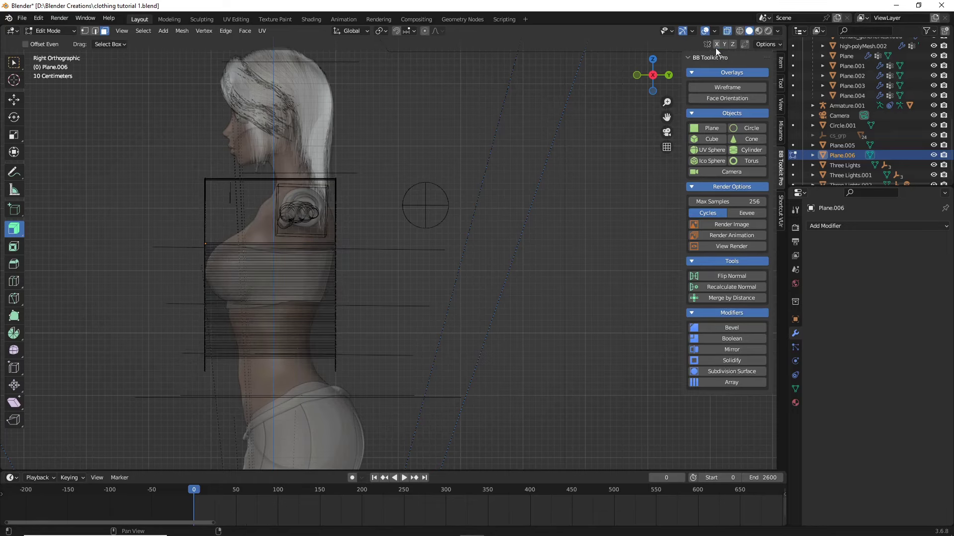
# Return to Object Mode with the see-through display off and examine the edges linking the two panels from the side.
pyautogui.click(726, 32)
pyautogui.moveTo(405, 137); pyautogui.dragTo(523, 183, button='middle')
pyautogui.scroll(2, 524, 183)
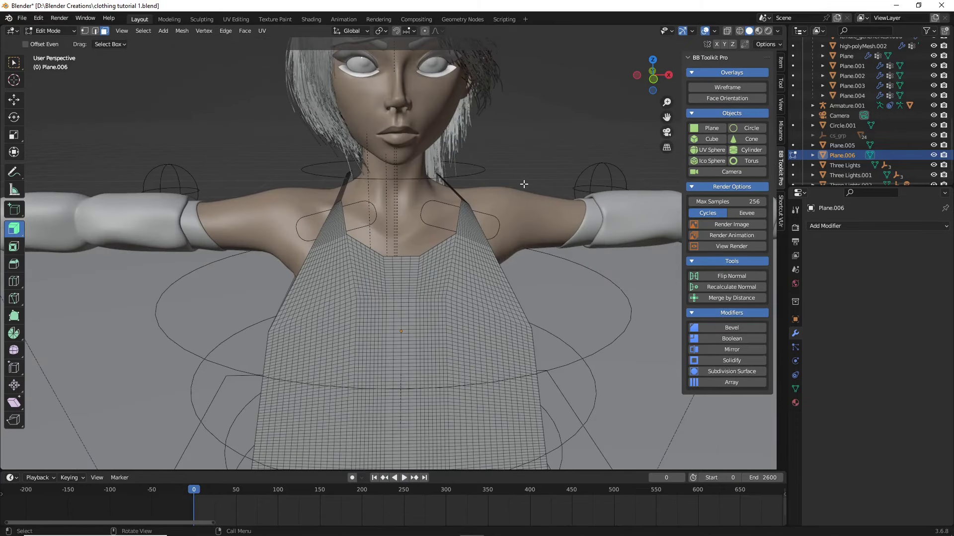
pyautogui.scroll(-4, 524, 184)
pyautogui.press('Tab')
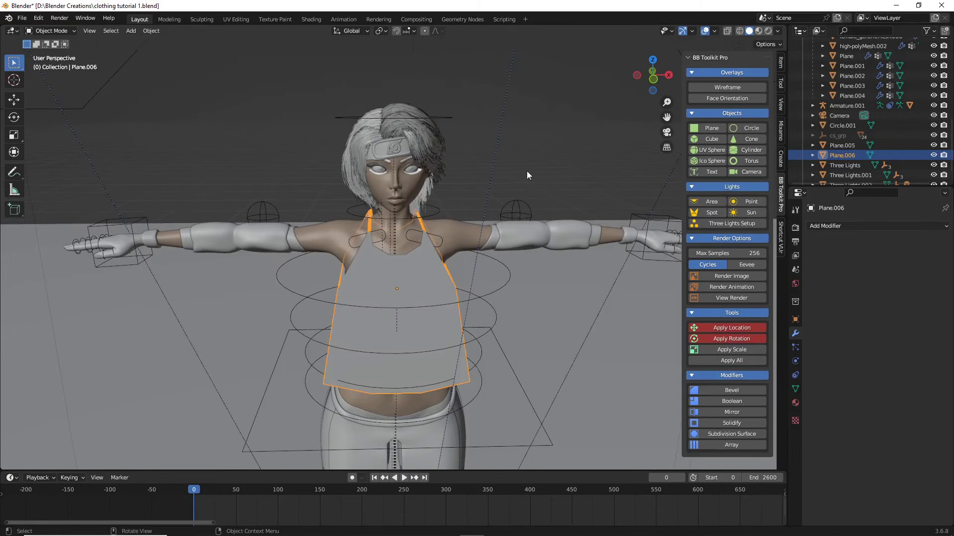
pyautogui.click(529, 171)
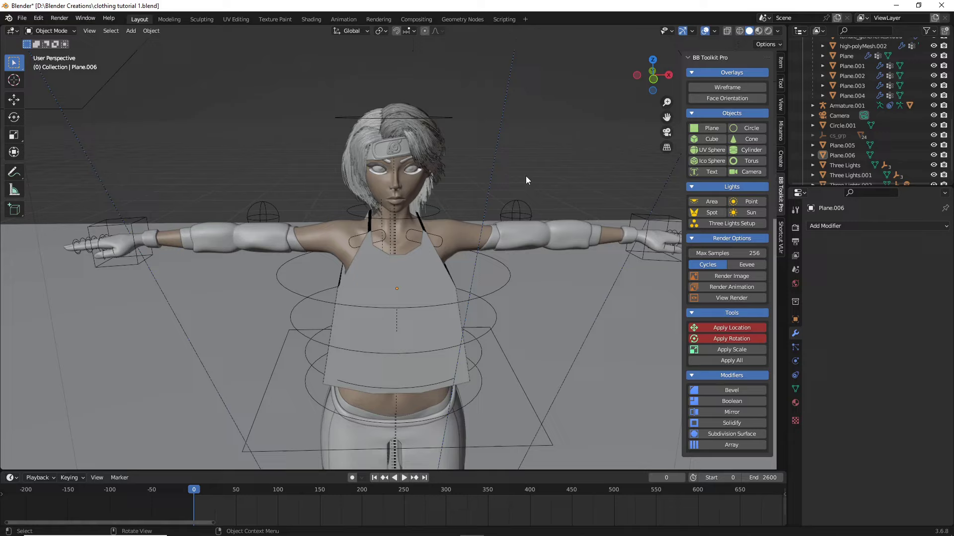
pyautogui.scroll(3, 494, 212)
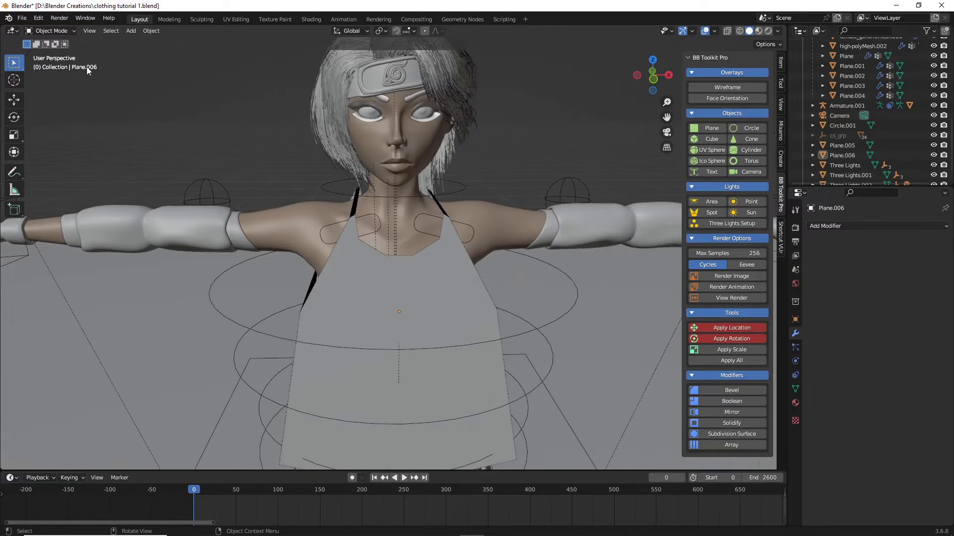
pyautogui.moveTo(86, 67); pyautogui.dragTo(652, 152, button='middle')
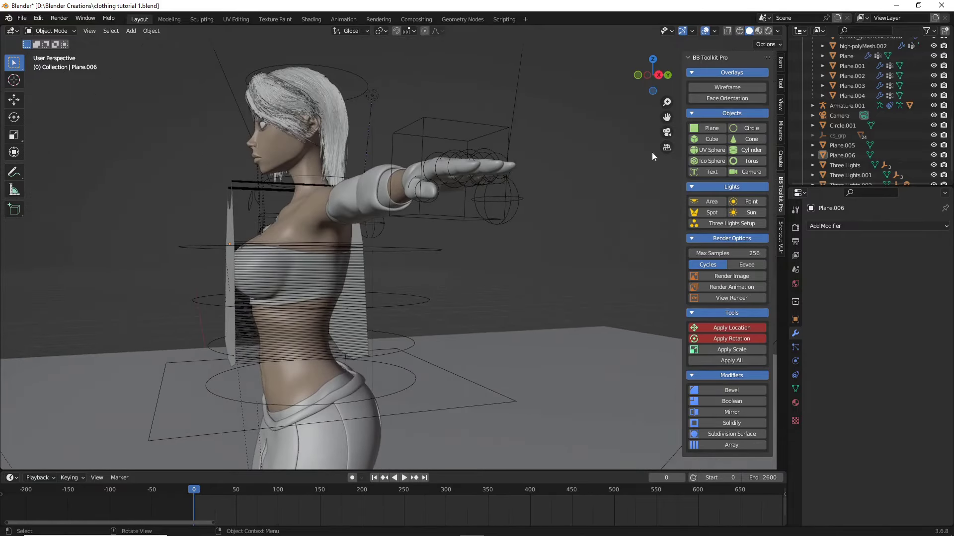
pyautogui.moveTo(667, 117); pyautogui.dragTo(730, 102)
pyautogui.scroll(4, 456, 198)
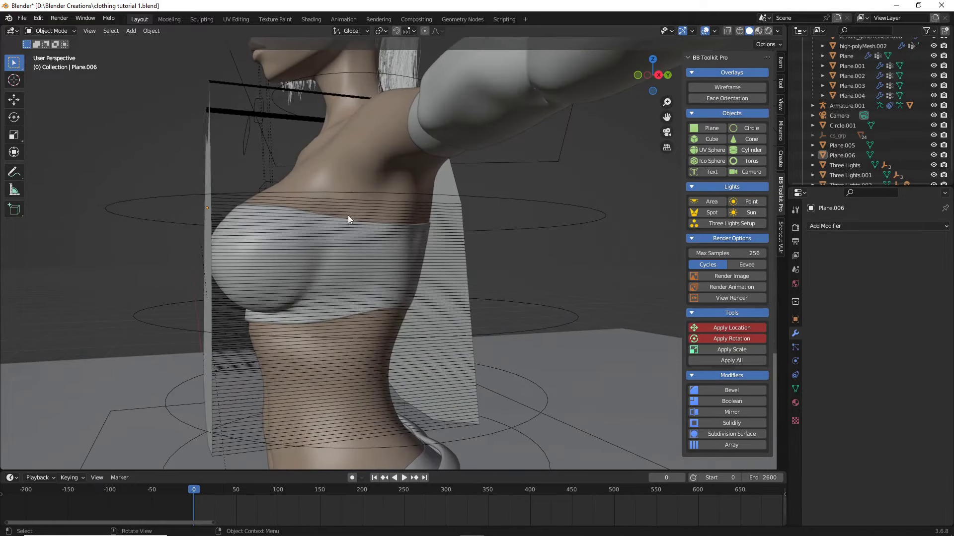
# Enter Edit Mode on the tank top mesh and turn on proportional editing with Smooth falloff.
pyautogui.moveTo(348, 216); pyautogui.dragTo(347, 262, button='middle')
pyautogui.moveTo(283, 217); pyautogui.dragTo(216, 284, button='middle')
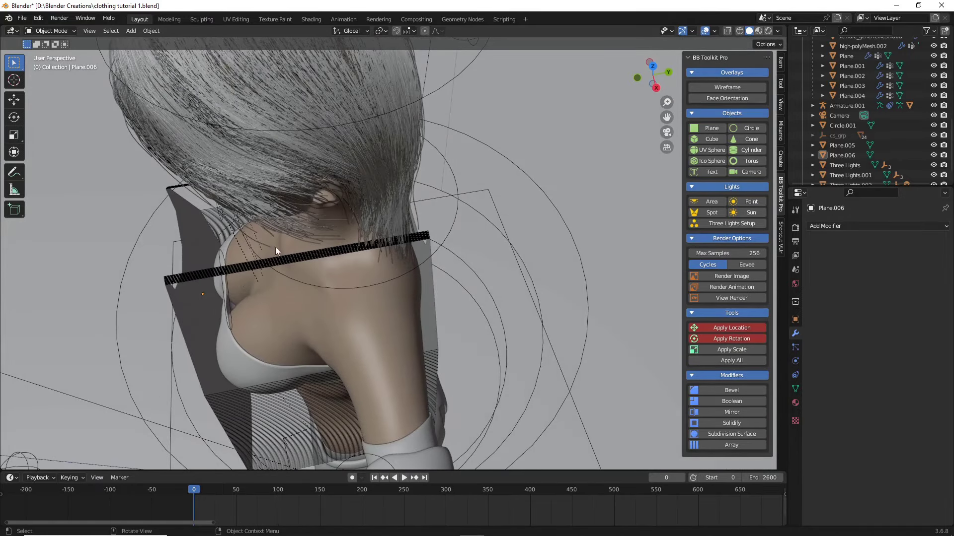
pyautogui.moveTo(276, 246); pyautogui.dragTo(334, 305, button='middle')
pyautogui.moveTo(268, 308); pyautogui.dragTo(321, 360, button='middle')
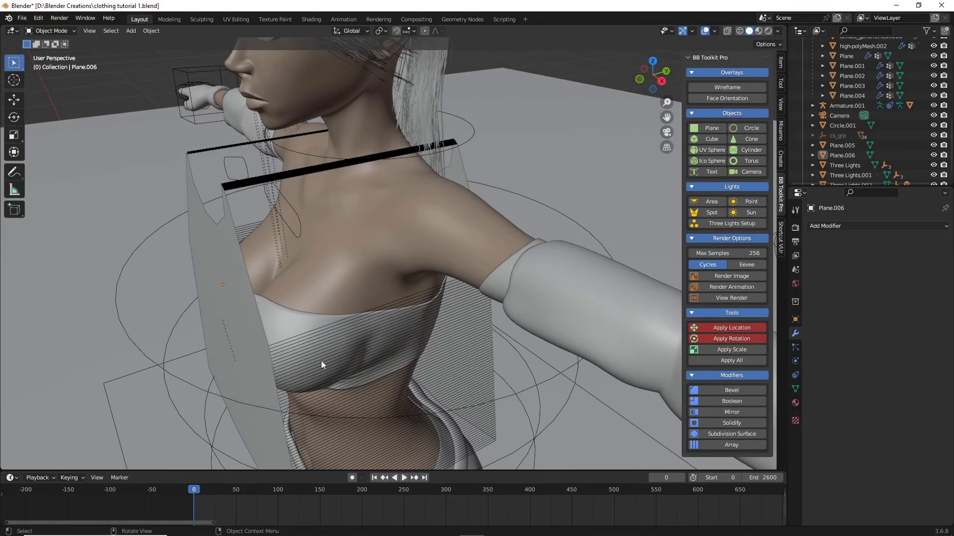
pyautogui.moveTo(320, 361); pyautogui.dragTo(475, 261, button='middle')
pyautogui.click(476, 261)
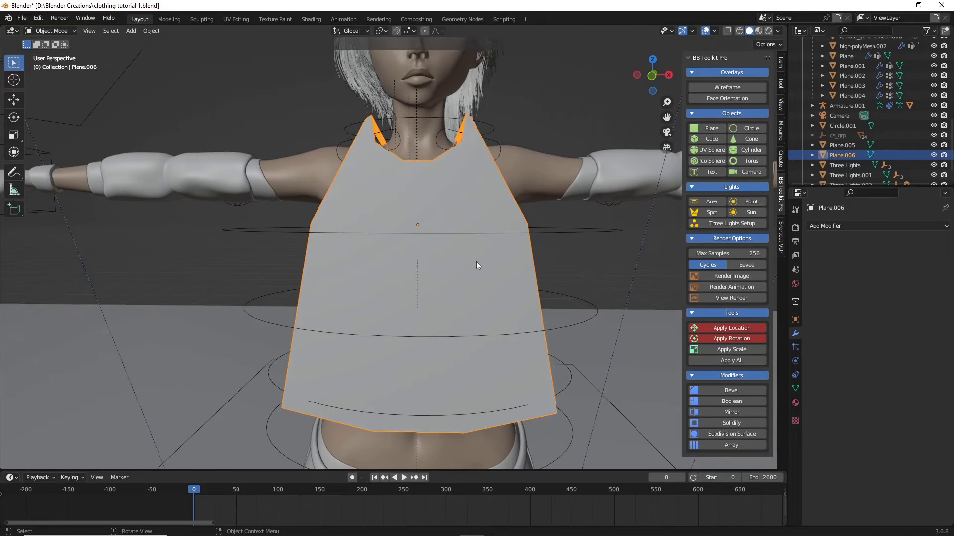
pyautogui.press('Tab')
pyautogui.moveTo(476, 261); pyautogui.dragTo(339, 255, button='middle')
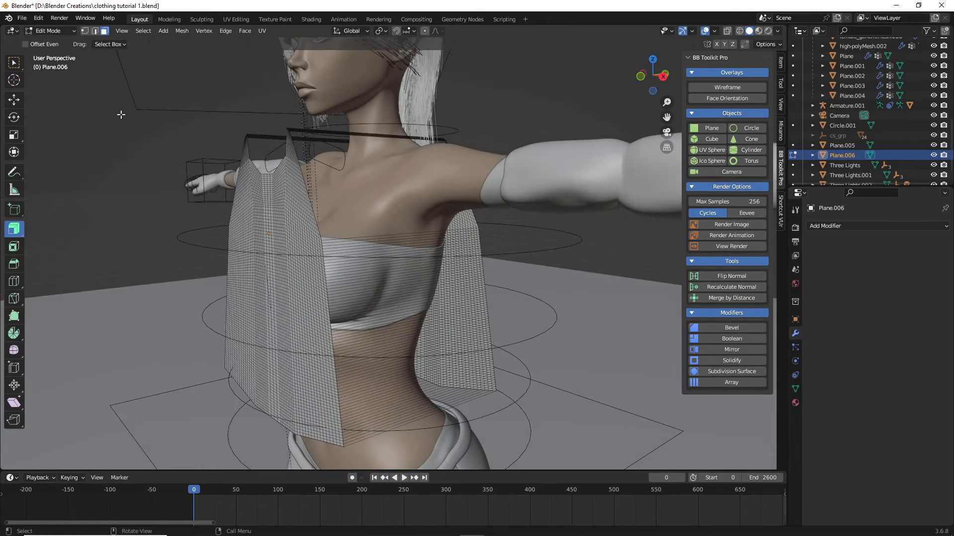
pyautogui.click(424, 32)
pyautogui.click(436, 33)
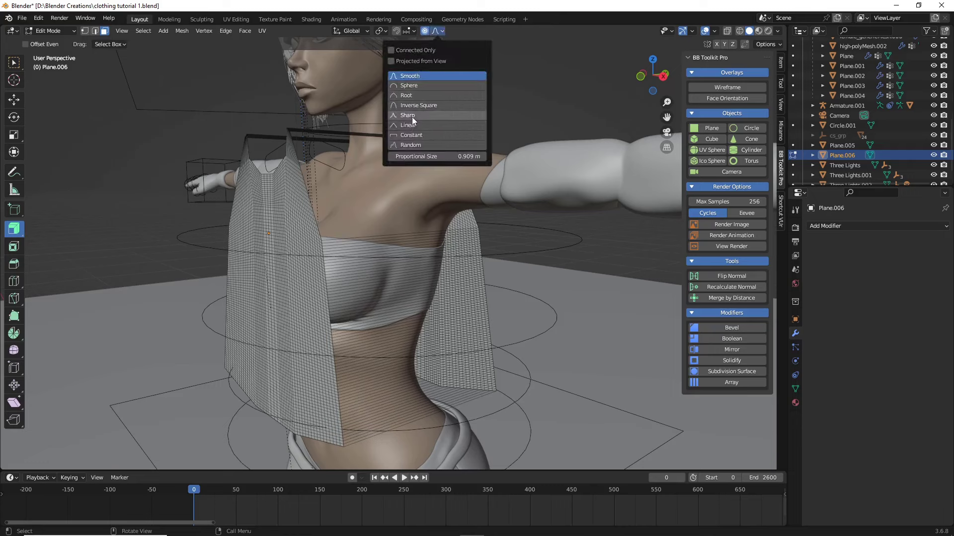
pyautogui.click(400, 77)
# In edge select mode, move a horizontal waist loop of the back panel about -0.377 m along Y with proportional size 1.331.
pyautogui.moveTo(293, 184); pyautogui.dragTo(432, 265, button='middle')
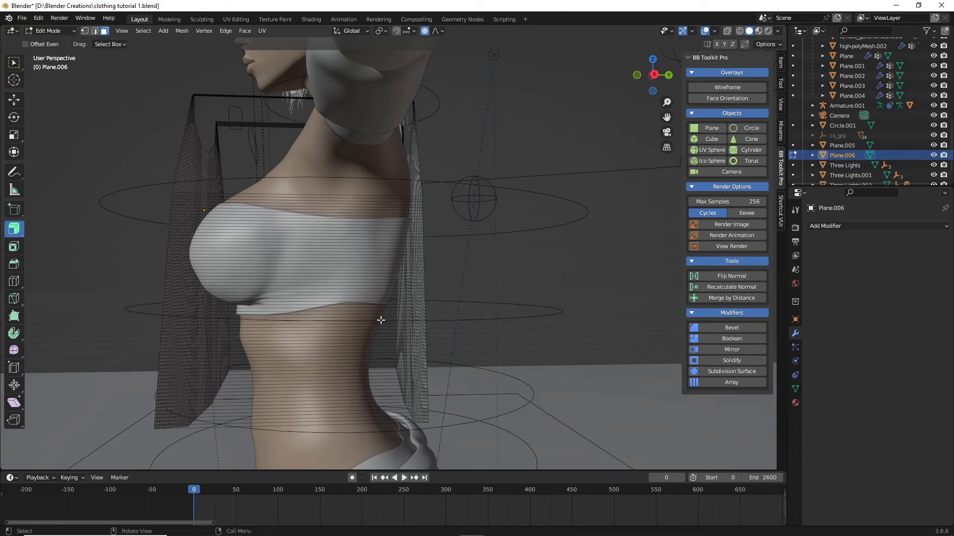
pyautogui.moveTo(426, 330); pyautogui.dragTo(480, 274, button='middle')
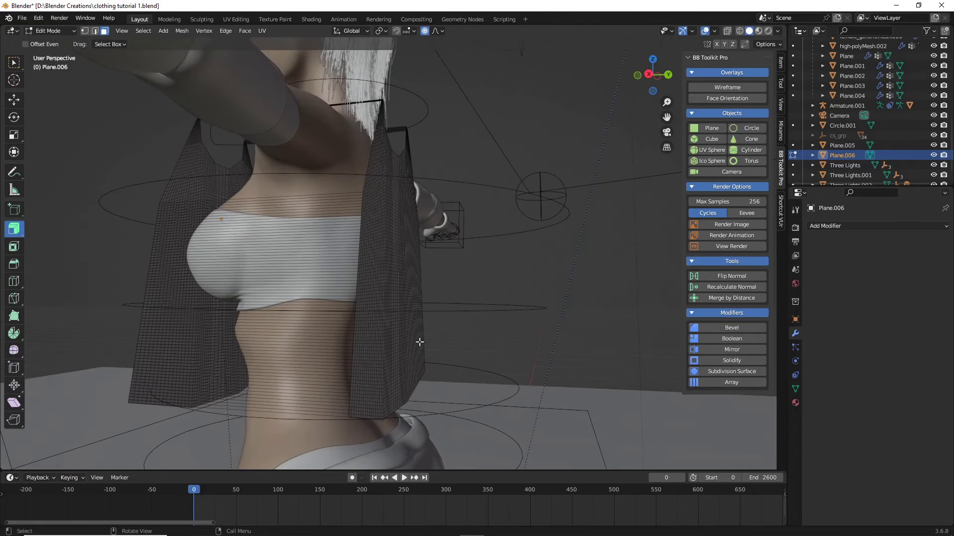
pyautogui.keyDown('alt'); pyautogui.click(396, 341); pyautogui.keyUp('alt')
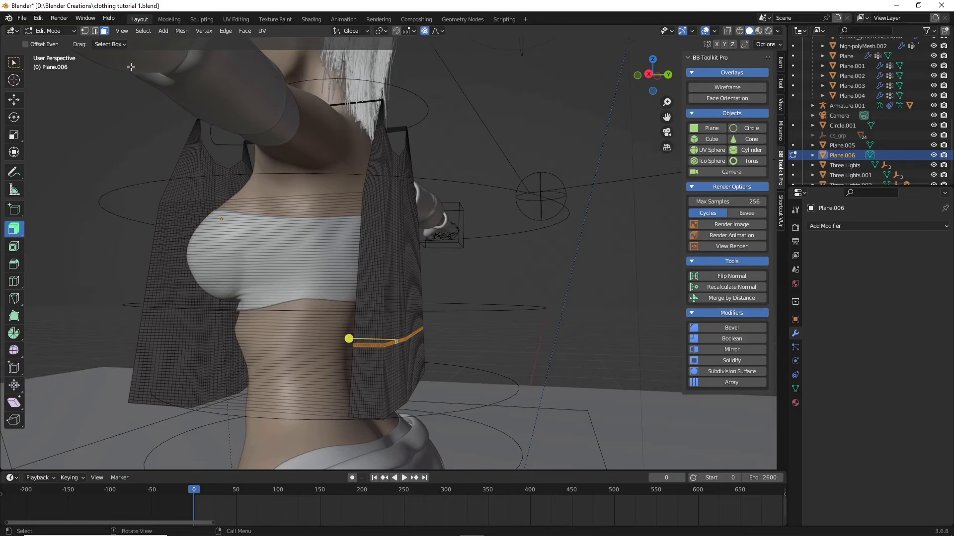
pyautogui.click(95, 30)
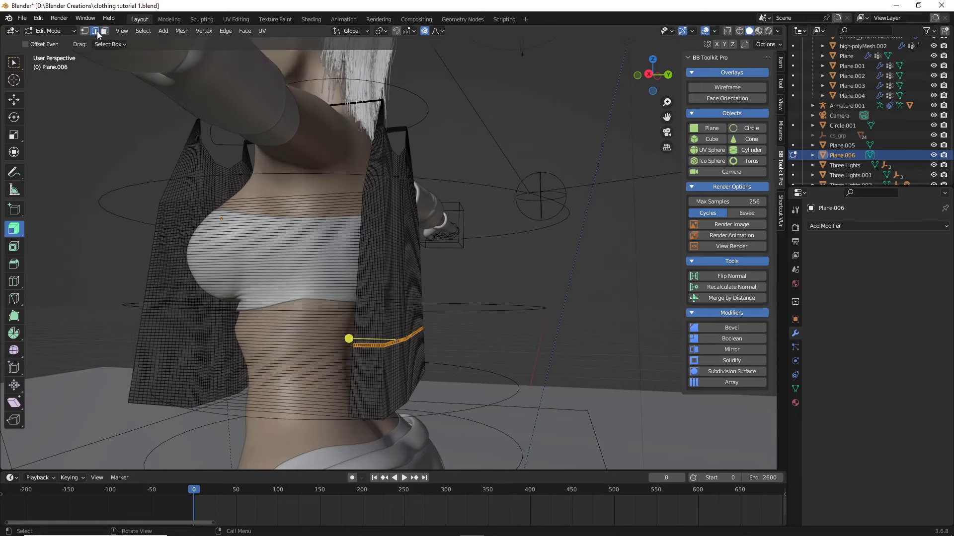
pyautogui.click(451, 296)
pyautogui.moveTo(404, 341); pyautogui.dragTo(492, 346, button='middle')
pyautogui.keyDown('alt'); pyautogui.click(374, 353); pyautogui.keyUp('alt')
pyautogui.press('g')
pyautogui.press('y')
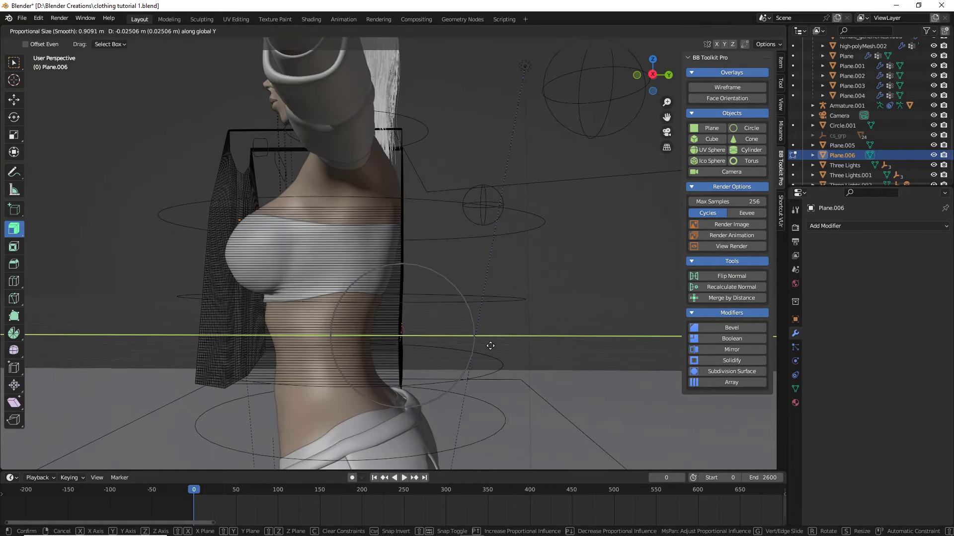
pyautogui.scroll(-3, 466, 345)
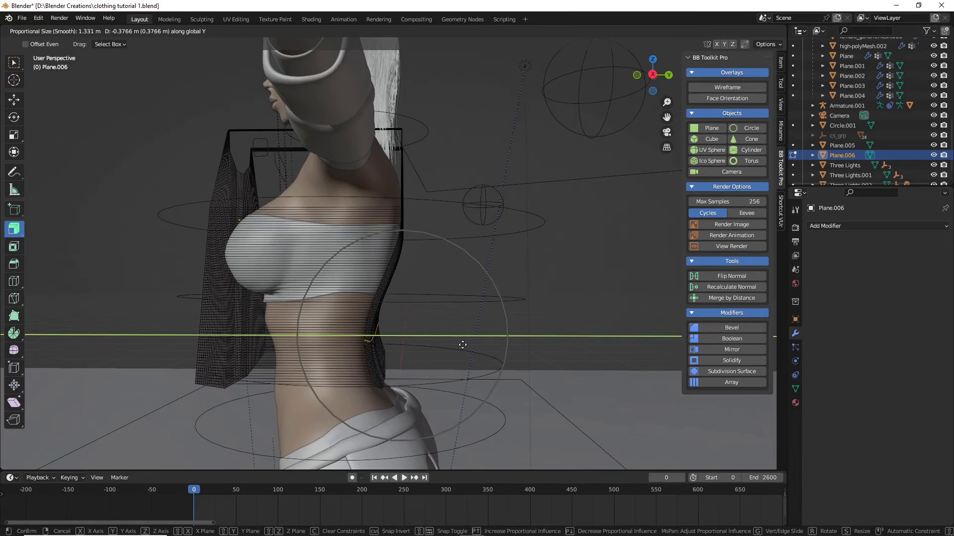
pyautogui.click(463, 344)
# In the right side view, move the back panel's waist loop about -0.014 m further along Y toward the lower back.
pyautogui.press('KP_3')
pyautogui.scroll(2, 459, 346)
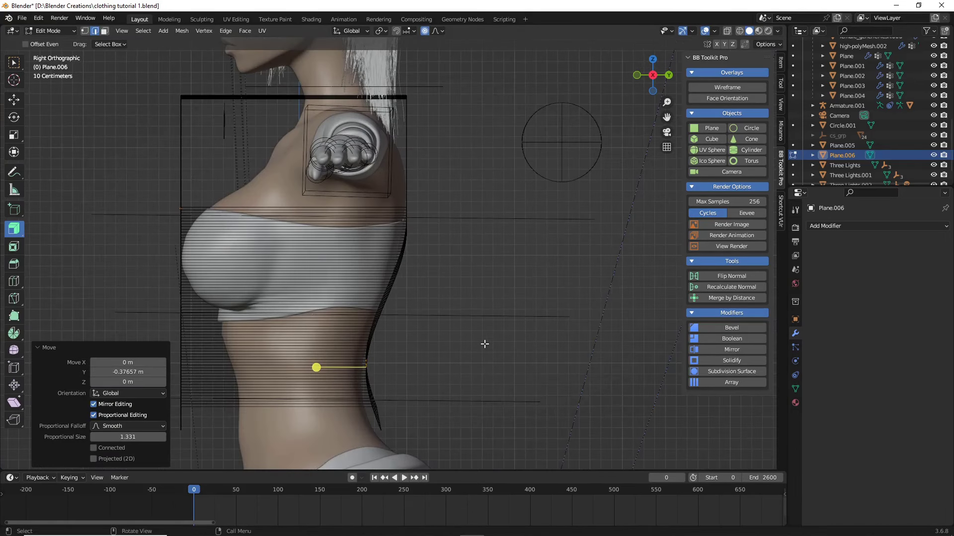
pyautogui.press('g')
pyautogui.press('y')
pyautogui.click(467, 360)
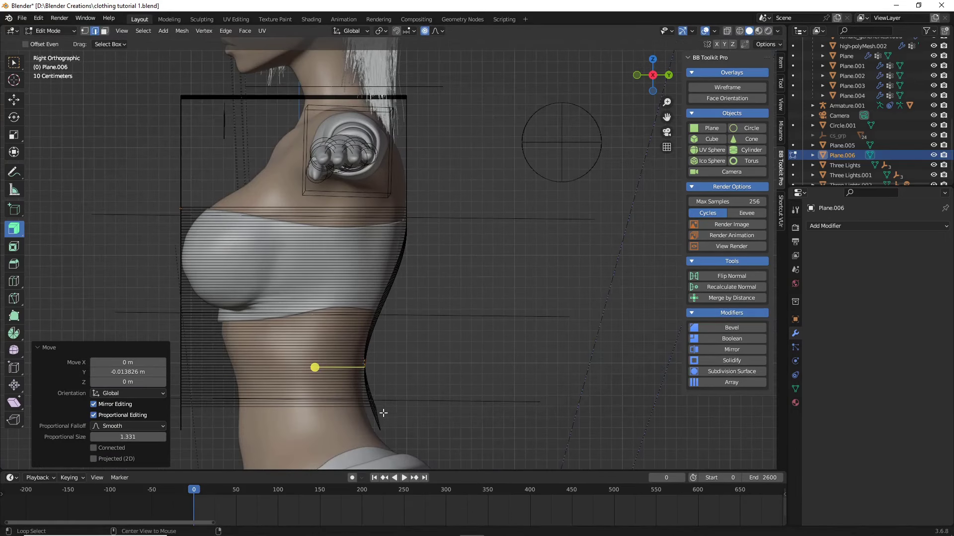
# Select the back panel's hem loop and move it about -0.06 m along Y with proportional size 0.751.
pyautogui.click(381, 413)
pyautogui.press('g')
pyautogui.press('y')
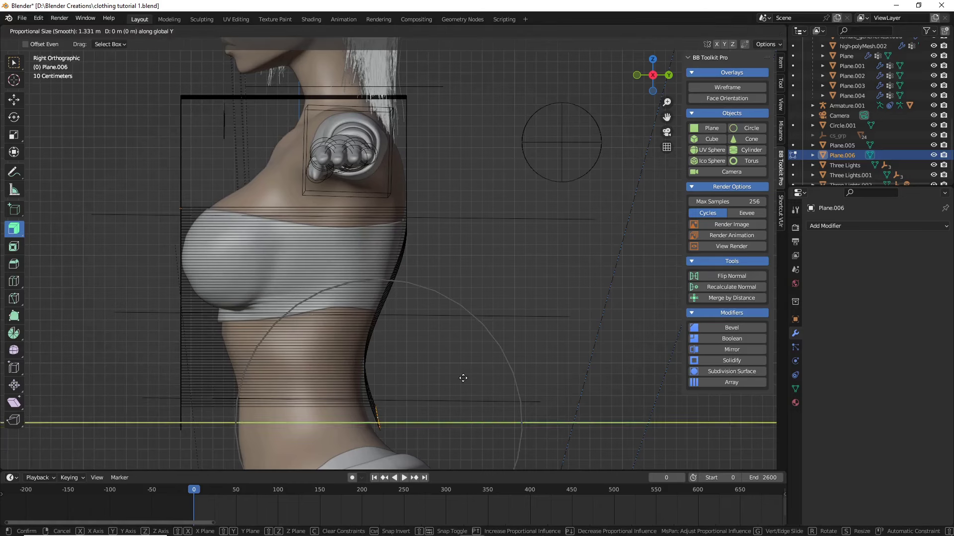
pyautogui.scroll(2, 457, 378)
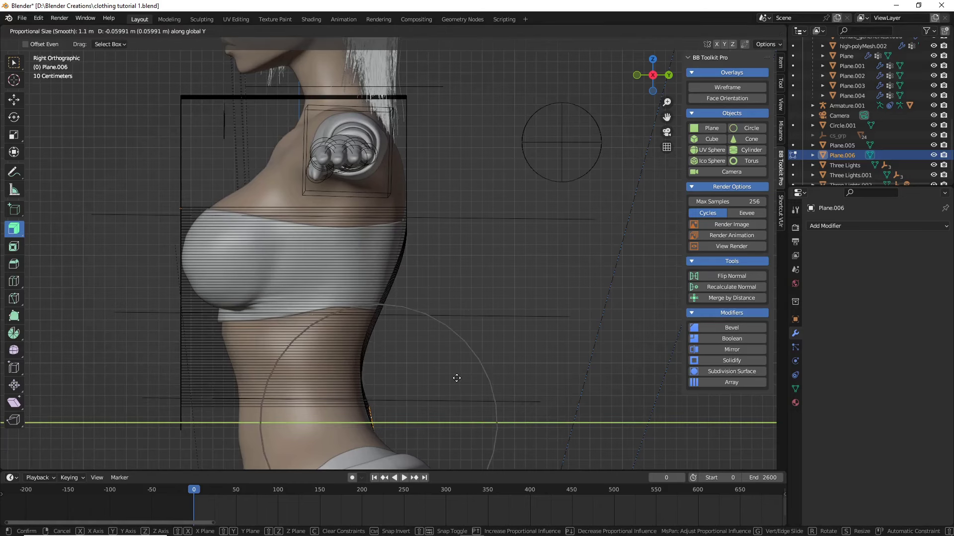
pyautogui.scroll(4, 456, 378)
pyautogui.click(456, 378)
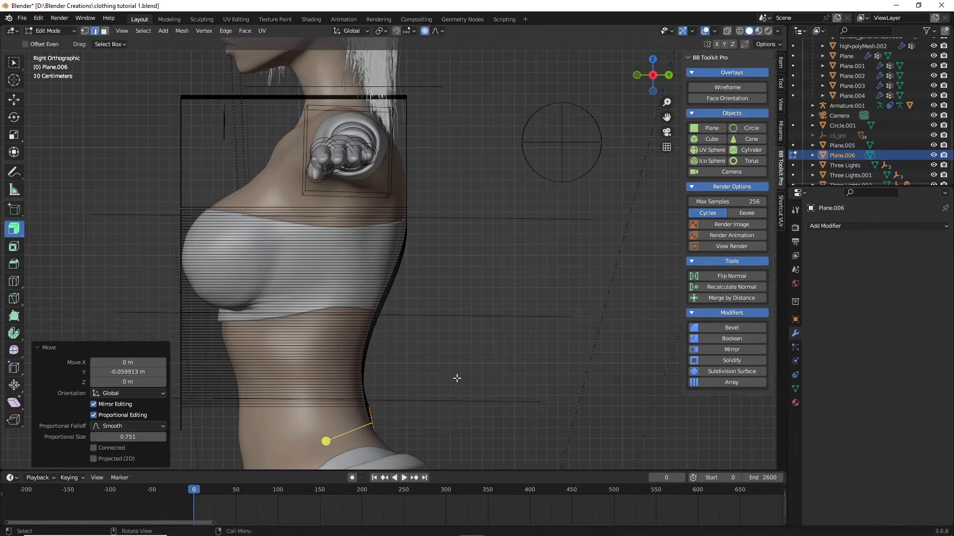
# Fit the front panel to the chest and waist by shifting its loops along Y, the neckline loop about 0.635 m with proportional size 0.751.
pyautogui.scroll(-3, 409, 205)
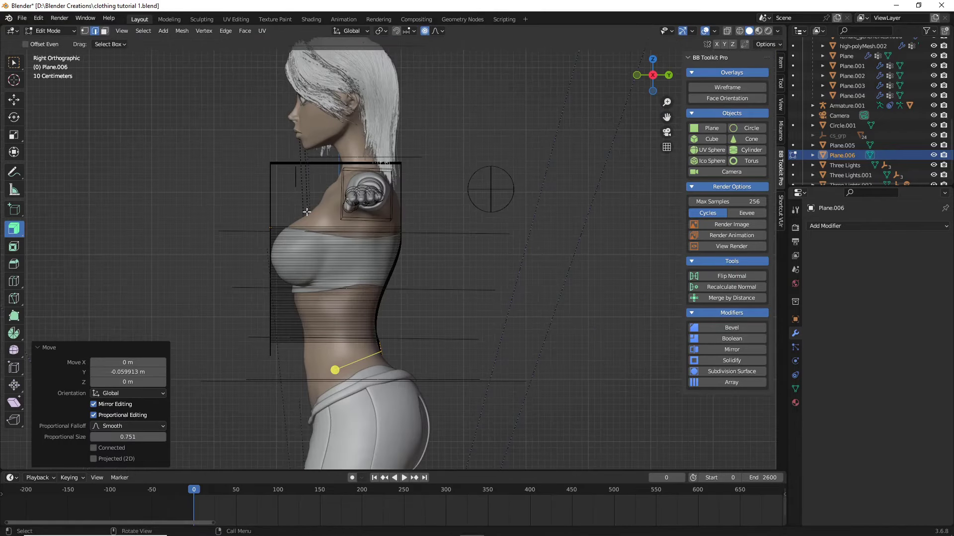
pyautogui.moveTo(292, 314); pyautogui.dragTo(501, 340, button='middle')
pyautogui.press('KP_3')
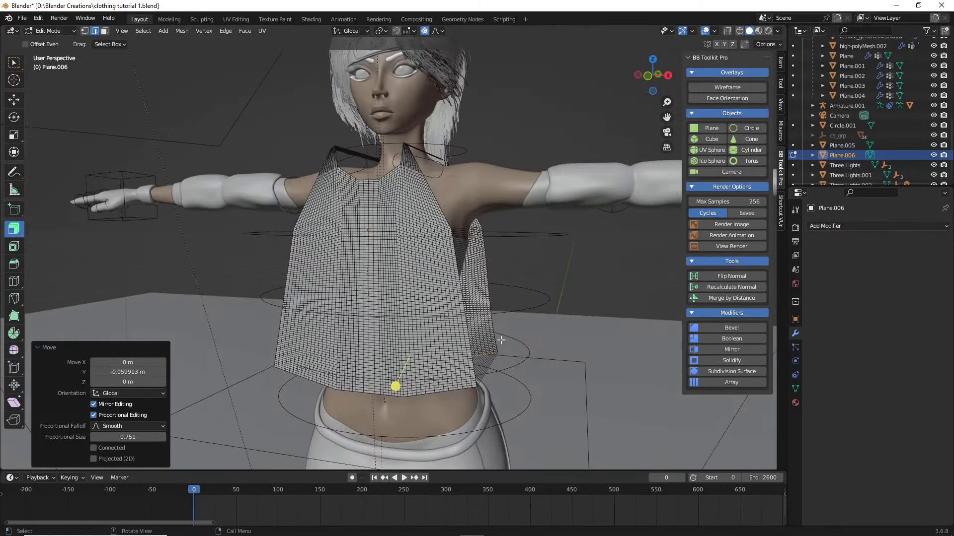
pyautogui.moveTo(398, 362); pyautogui.dragTo(375, 392, button='middle')
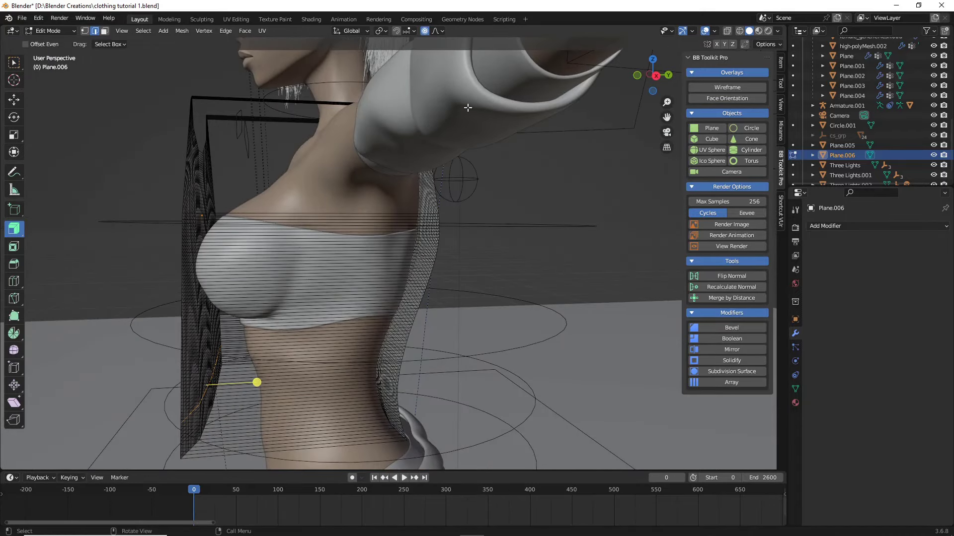
pyautogui.scroll(-4, 516, 204)
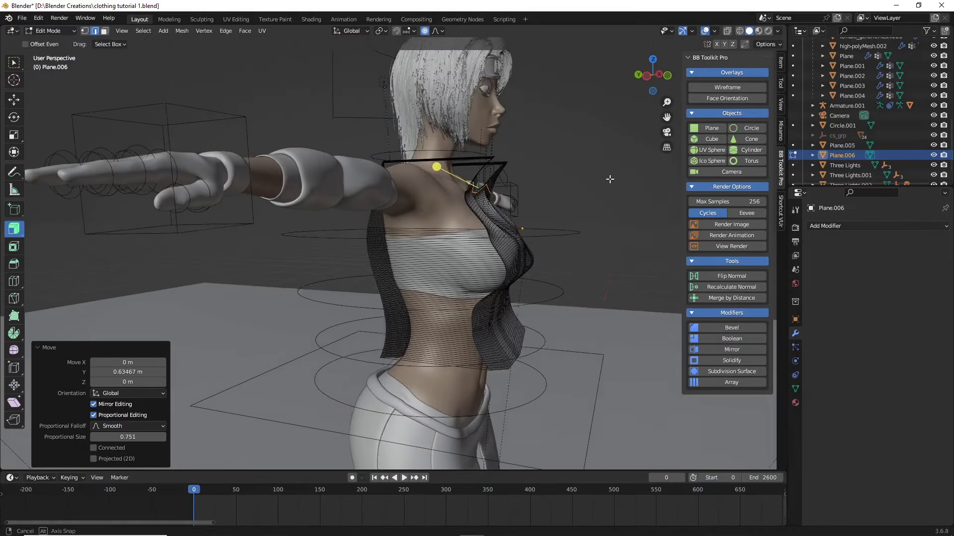
pyautogui.moveTo(596, 129); pyautogui.dragTo(481, 162, button='middle')
# Change the proportional editing falloff to Sharp and deselect the front neckline loop.
pyautogui.click(435, 33)
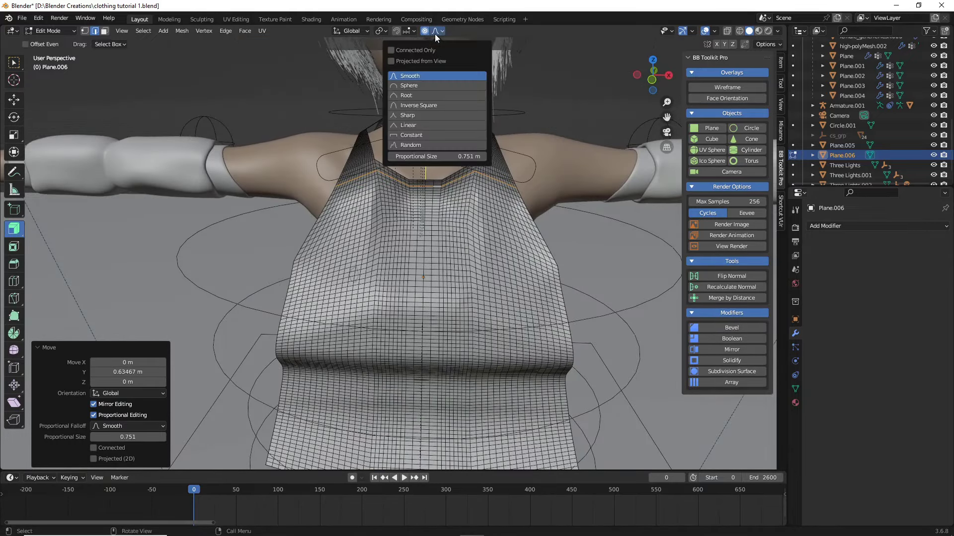
pyautogui.click(405, 118)
pyautogui.scroll(4, 442, 140)
pyautogui.moveTo(443, 140); pyautogui.dragTo(487, 91, button='middle')
pyautogui.scroll(-2, 487, 92)
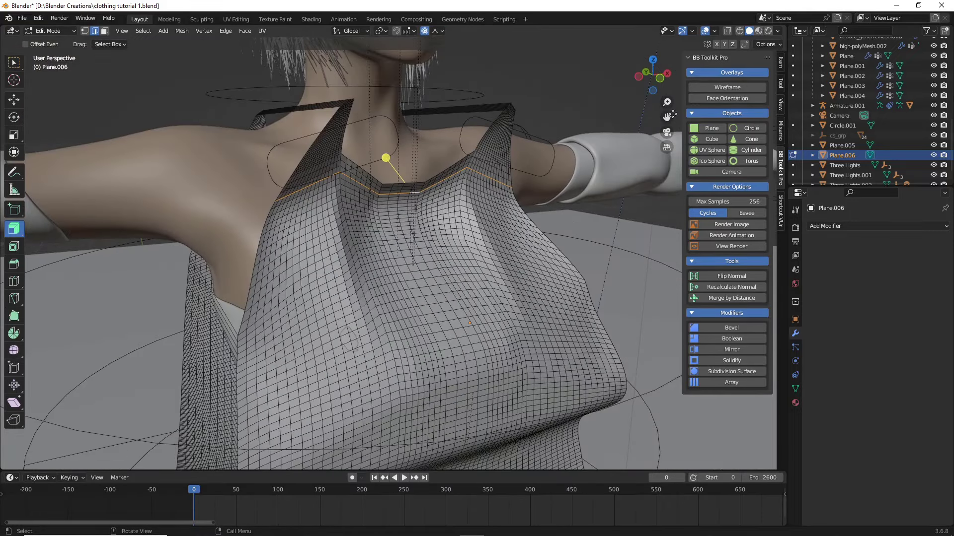
pyautogui.moveTo(667, 117); pyautogui.dragTo(716, 192)
pyautogui.scroll(2, 502, 139)
pyautogui.moveTo(502, 139); pyautogui.dragTo(492, 117, button='middle')
pyautogui.hotkey('alt', 'a')
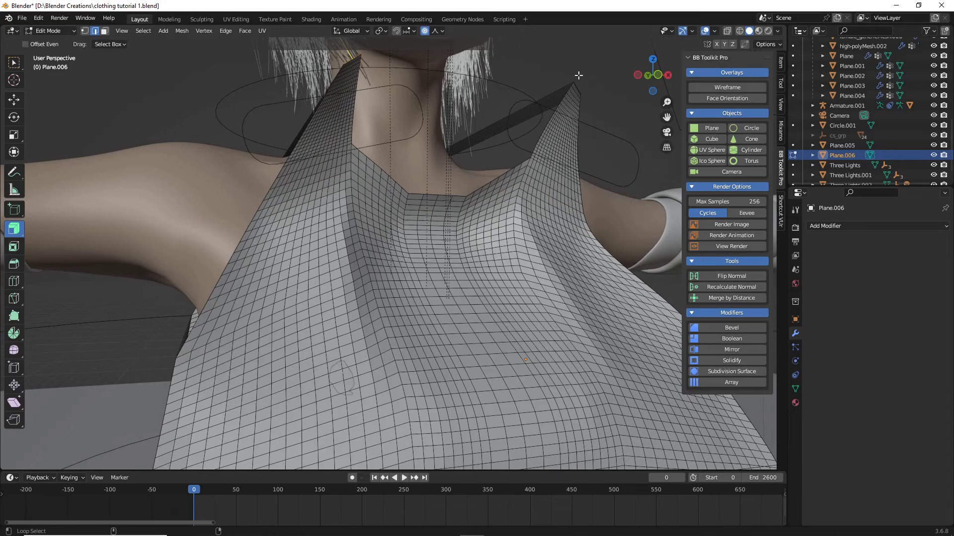
# Select the top edges of both front straps and move them back along Y toward the shoulder tops with proportional size 0.751.
pyautogui.moveTo(579, 75); pyautogui.dragTo(551, 81, button='middle')
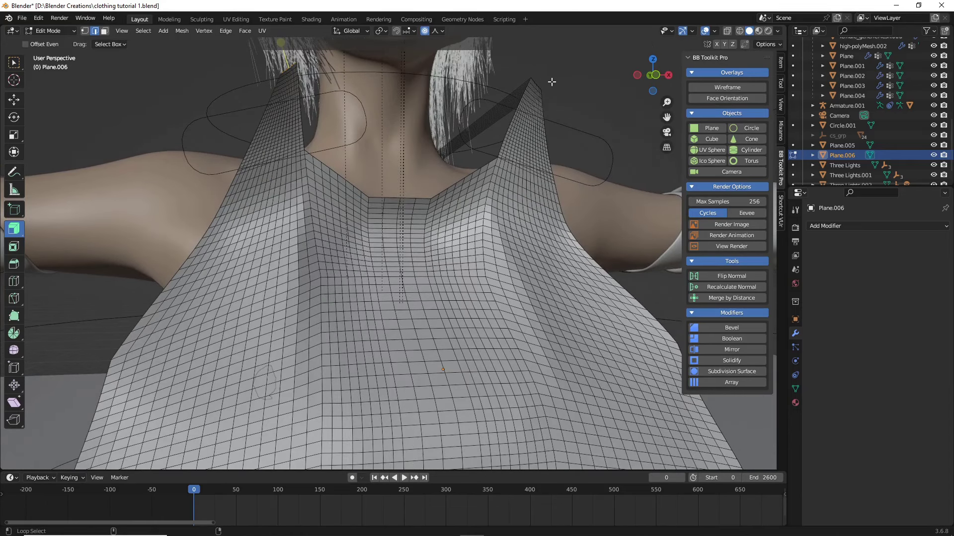
pyautogui.keyDown('alt'); pyautogui.click(537, 81); pyautogui.keyUp('alt')
pyautogui.moveTo(570, 106); pyautogui.dragTo(514, 126, button='middle')
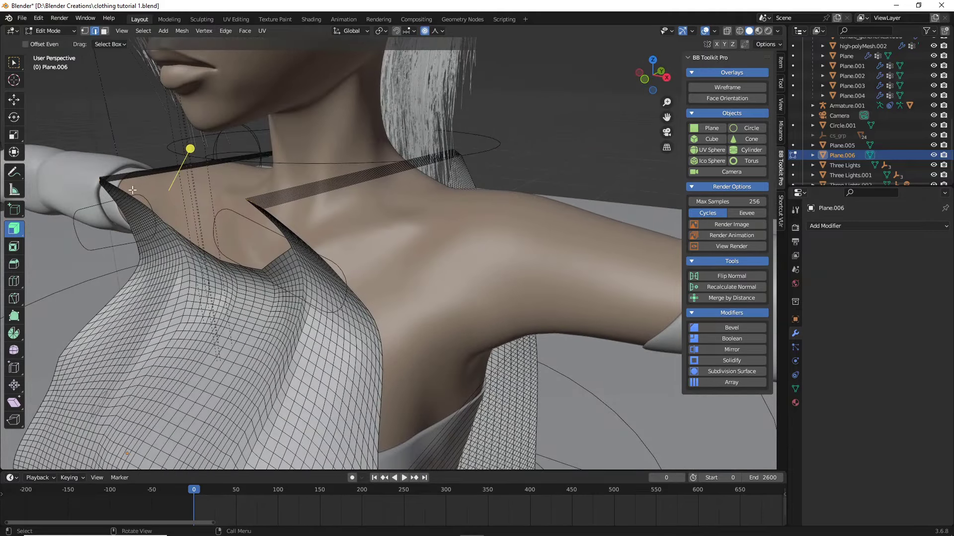
pyautogui.scroll(-5, 333, 181)
pyautogui.scroll(5, 428, 214)
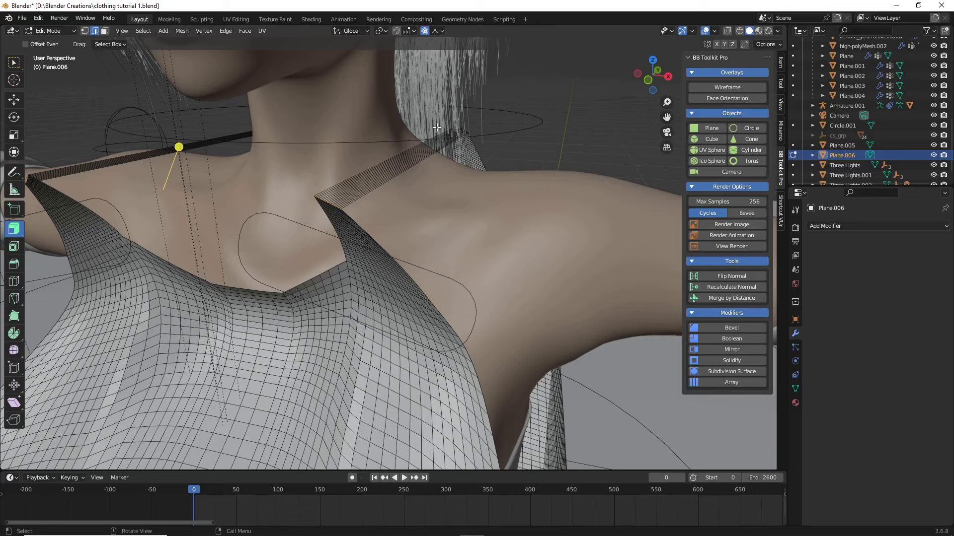
pyautogui.moveTo(464, 176); pyautogui.dragTo(435, 185, button='middle')
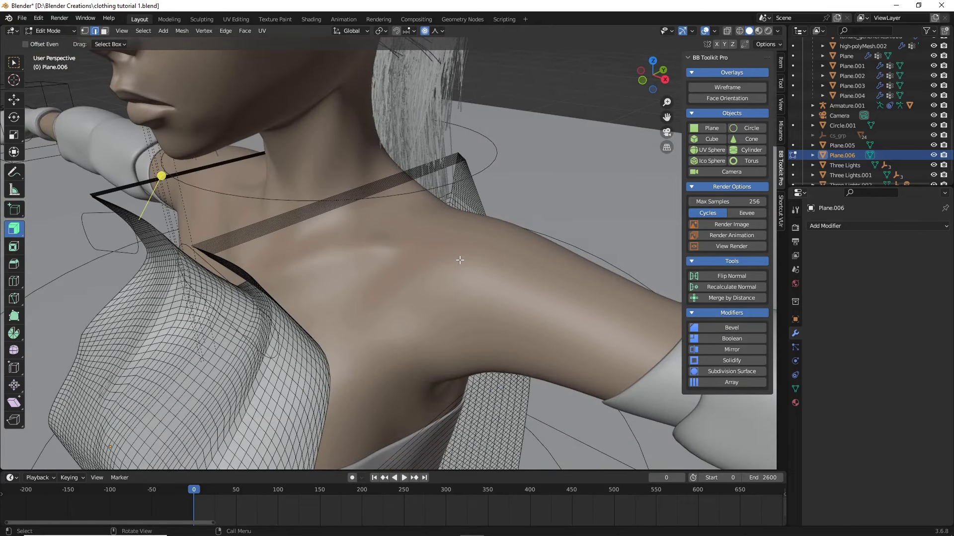
pyautogui.moveTo(460, 260); pyautogui.dragTo(457, 264, button='middle')
pyautogui.press('g')
pyautogui.press('y')
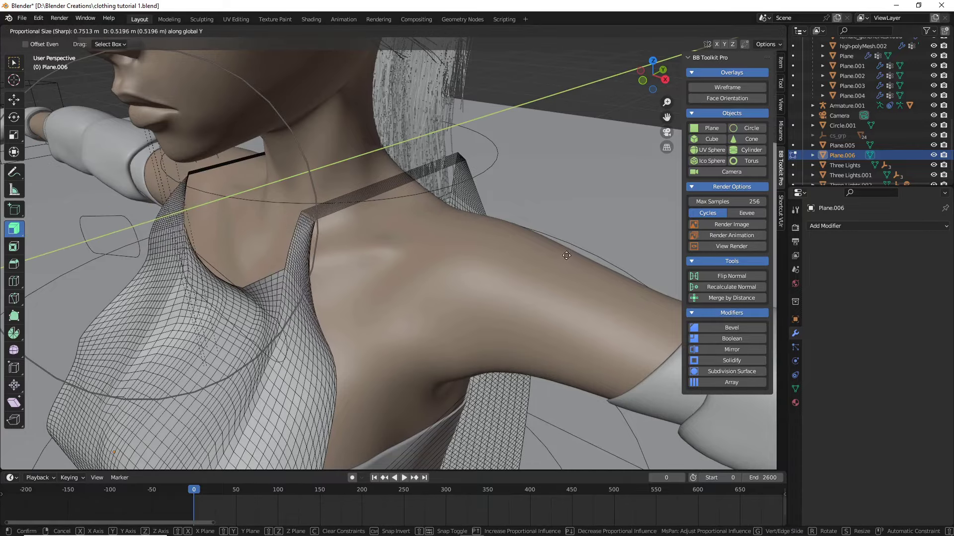
pyautogui.click(658, 249)
# Move the front panel's hem edges about 0.394 m along Y toward the belly with Sharp falloff.
pyautogui.moveTo(658, 249); pyautogui.dragTo(570, 309, button='middle')
pyautogui.scroll(-3, 589, 243)
pyautogui.scroll(-3, 439, 274)
pyautogui.scroll(4, 527, 322)
pyautogui.press('g')
pyautogui.press('y')
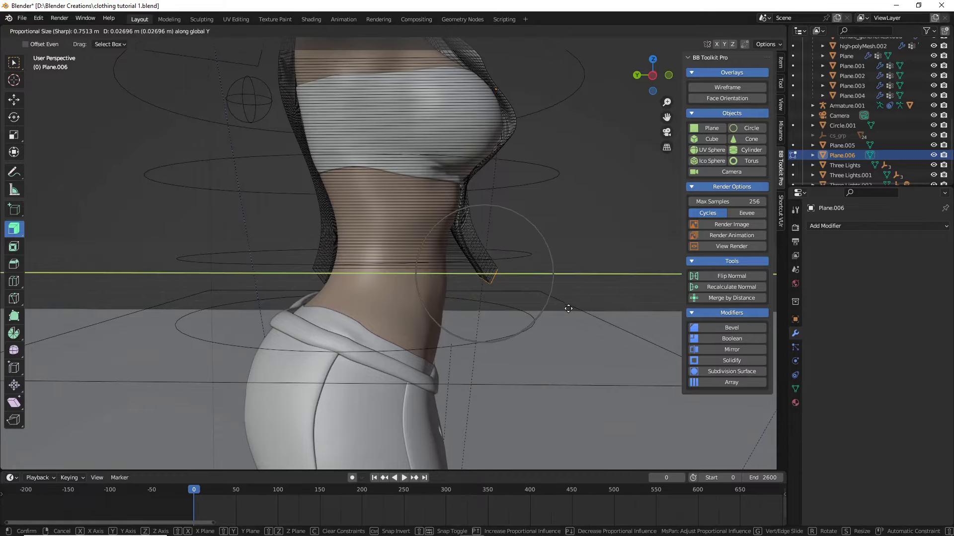
pyautogui.click(528, 314)
# Select the top edges of both back straps and move them about -0.464 m along Y with proportional size 0.621.
pyautogui.moveTo(529, 314); pyautogui.dragTo(149, 358, button='middle')
pyautogui.moveTo(666, 117); pyautogui.dragTo(650, 165)
pyautogui.scroll(4, 526, 232)
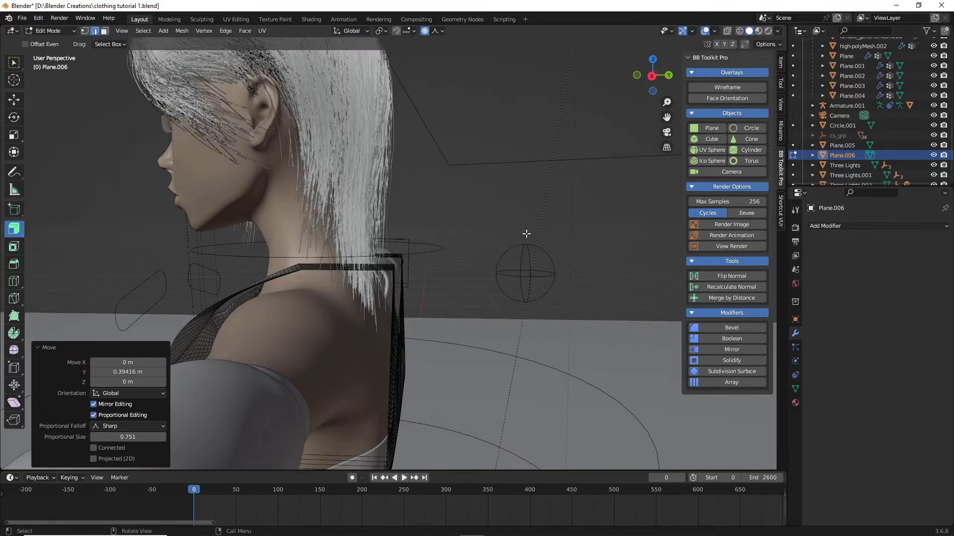
pyautogui.moveTo(526, 232); pyautogui.dragTo(423, 246, button='middle')
pyautogui.scroll(3, 422, 246)
pyautogui.moveTo(262, 281); pyautogui.dragTo(198, 243, button='middle')
pyautogui.keyDown('alt'); pyautogui.click(169, 229); pyautogui.keyUp('alt')
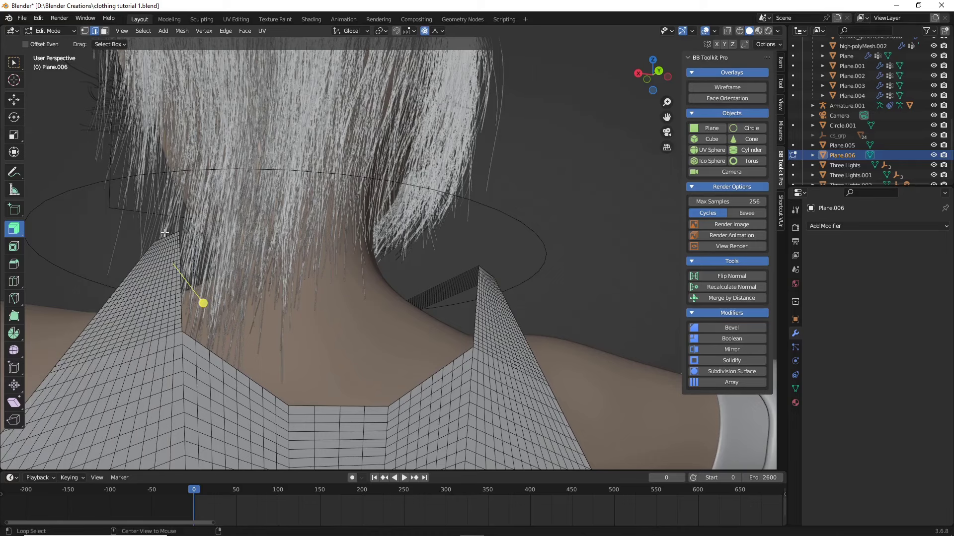
pyautogui.keyDown('alt'); pyautogui.click(167, 233); pyautogui.keyUp('alt')
pyautogui.moveTo(491, 270); pyautogui.dragTo(571, 315, button='middle')
pyautogui.press('g')
pyautogui.press('y')
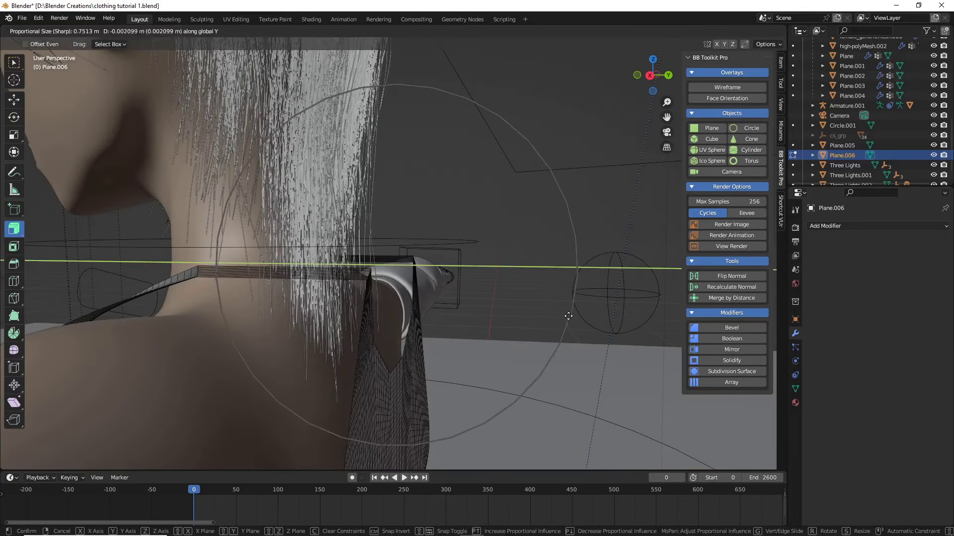
pyautogui.scroll(2, 470, 319)
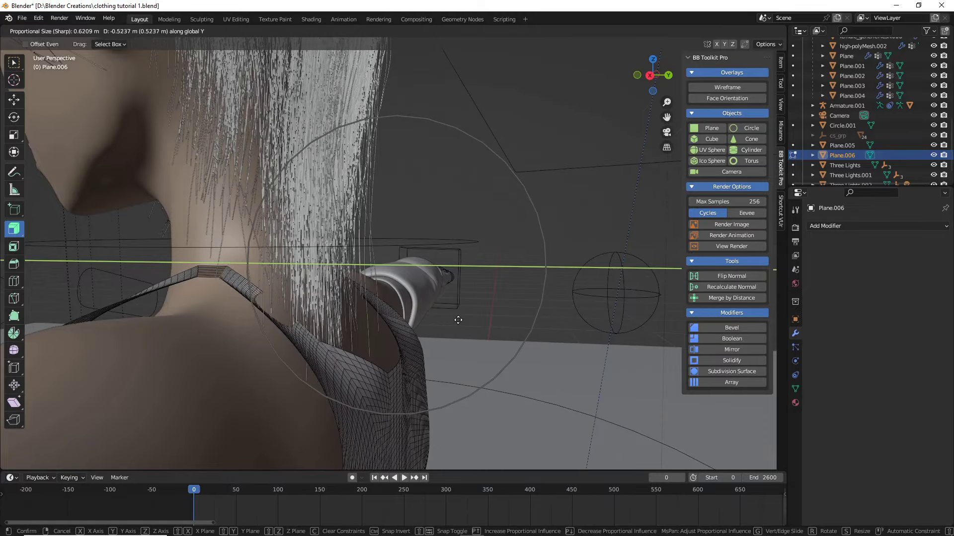
pyautogui.click(466, 319)
# Check the shaped straps and panels around the body, return to Object Mode and deselect the tank top.
pyautogui.moveTo(465, 320); pyautogui.dragTo(286, 321, button='middle')
pyautogui.moveTo(406, 295); pyautogui.dragTo(394, 270, button='middle')
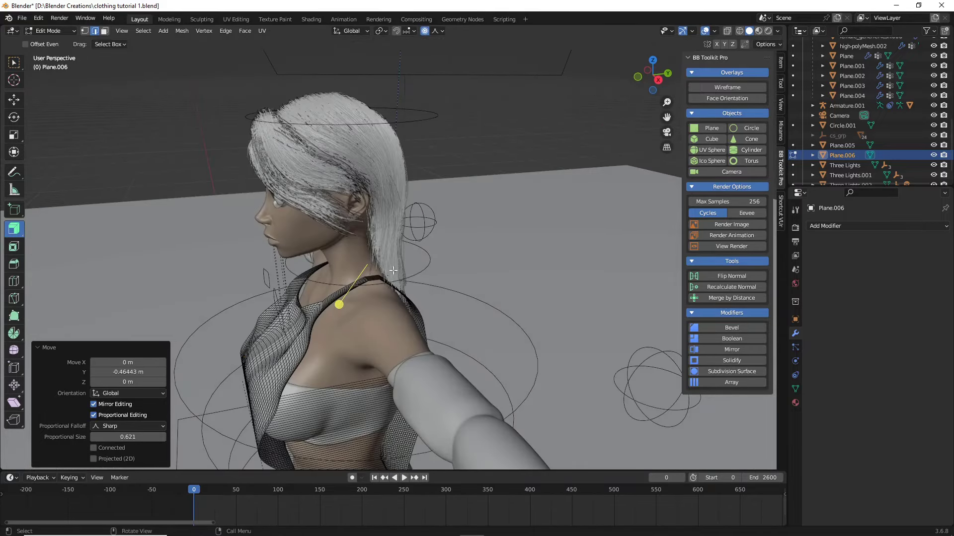
pyautogui.moveTo(347, 294); pyautogui.dragTo(422, 282, button='middle')
pyautogui.scroll(-5, 515, 247)
pyautogui.press('Tab')
pyautogui.click(516, 224)
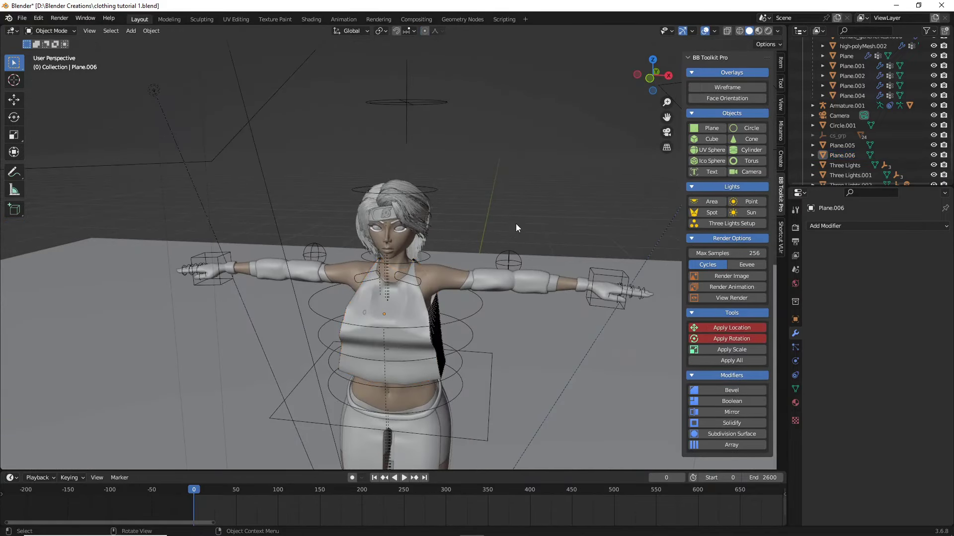
# Make the tank top the active object and check its front panel and side sewing edges.
pyautogui.click(406, 312)
pyautogui.moveTo(667, 117); pyautogui.dragTo(666, 31)
pyautogui.scroll(4, 523, 250)
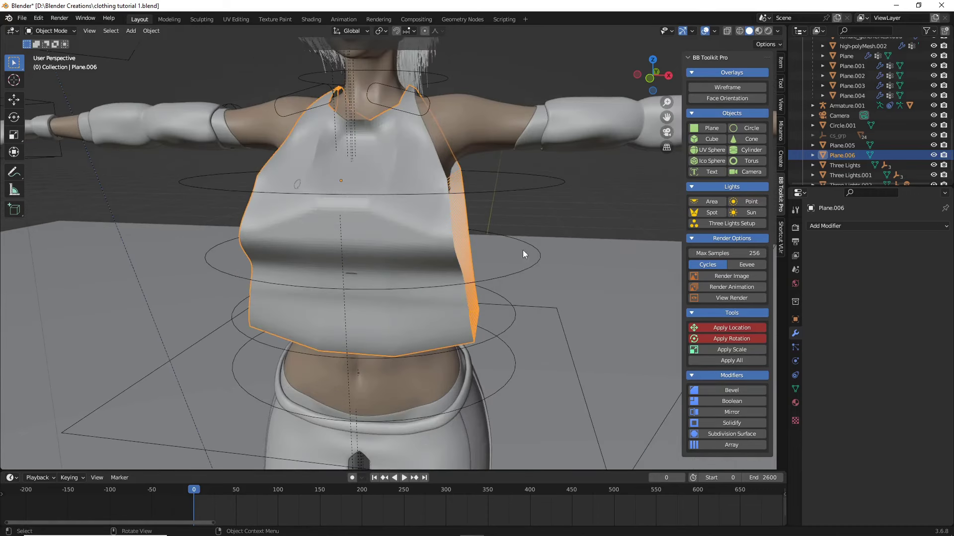
pyautogui.moveTo(523, 249); pyautogui.dragTo(586, 224, button='middle')
pyautogui.click(586, 213)
pyautogui.click(213, 254)
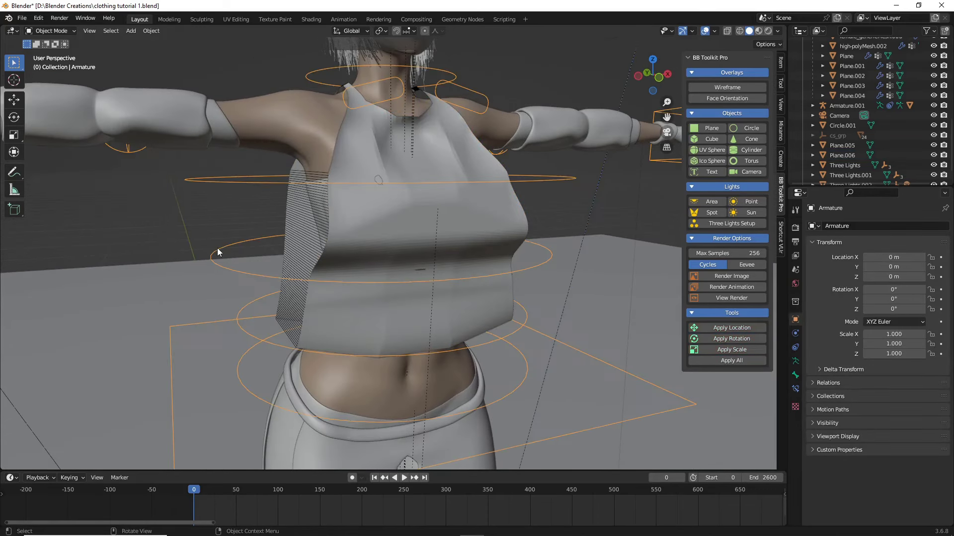
pyautogui.click(199, 219)
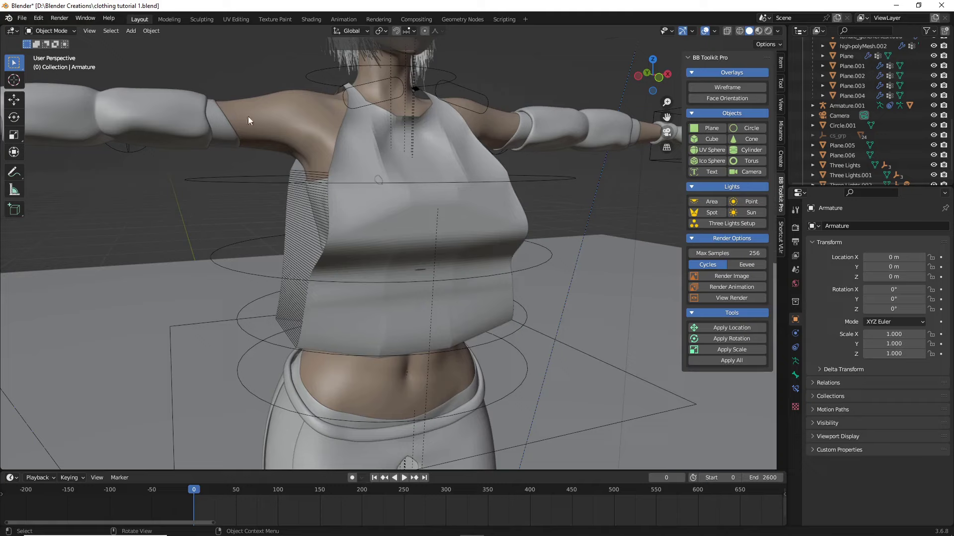
pyautogui.click(416, 151)
pyautogui.click(154, 201)
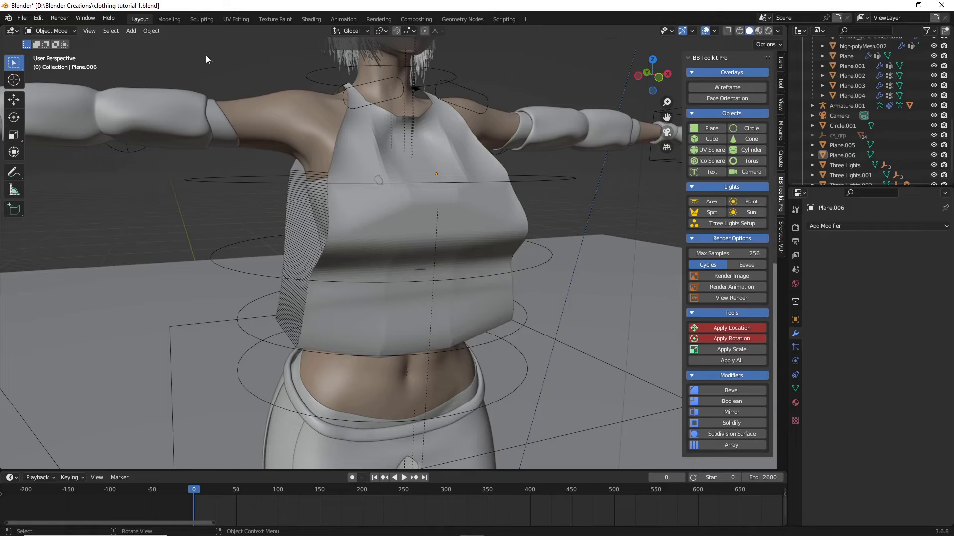
# Switch to the Sculpting workspace with the tank top framed from the front and set the viewport shading to Solid.
pyautogui.click(197, 18)
pyautogui.scroll(-8, 350, 159)
pyautogui.moveTo(350, 159)
pyautogui.mouseDown(button='middle')
pyautogui.moveTo(374, 156)
pyautogui.moveTo(450, 101)
pyautogui.mouseUp(button='middle')
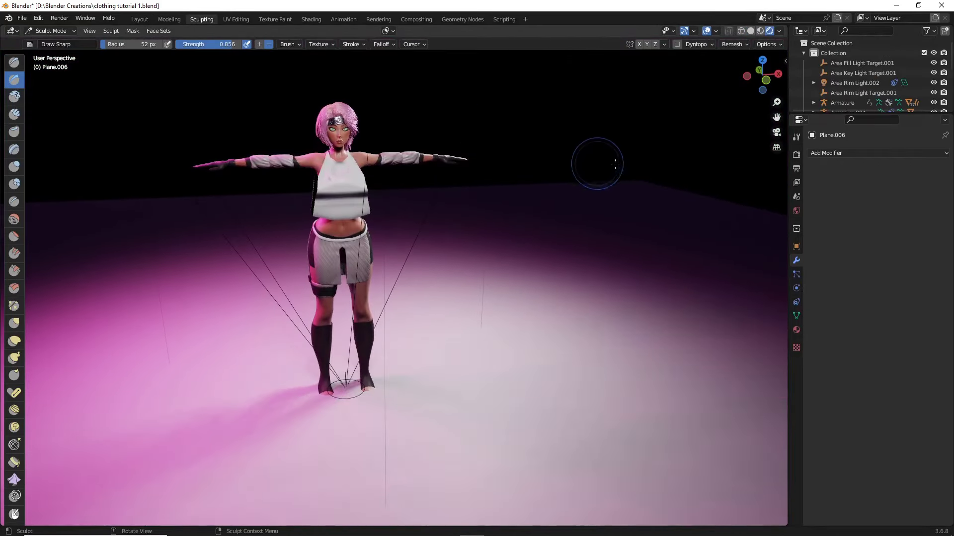
pyautogui.moveTo(776, 116); pyautogui.dragTo(846, 226)
pyautogui.scroll(6, 696, 177)
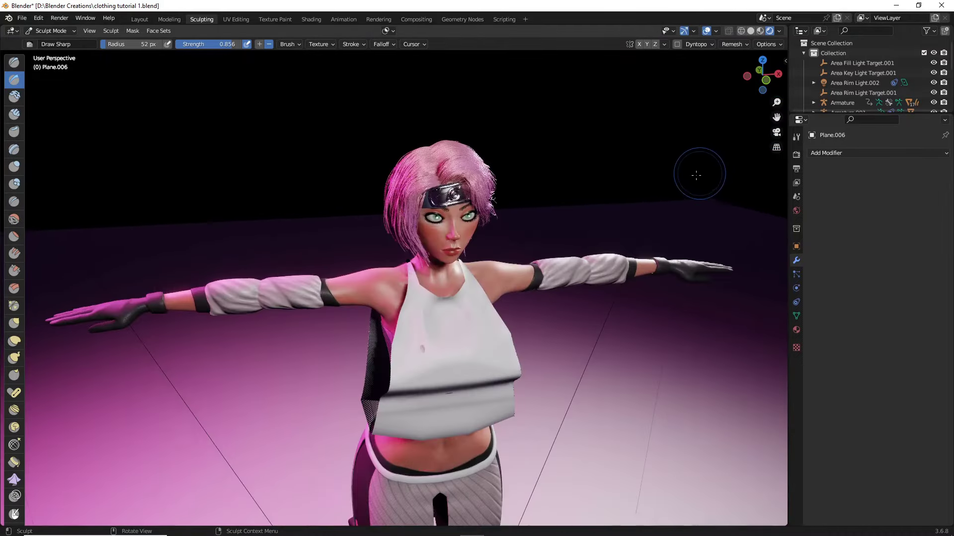
pyautogui.moveTo(696, 177); pyautogui.dragTo(660, 151, button='middle')
pyautogui.scroll(3, 628, 144)
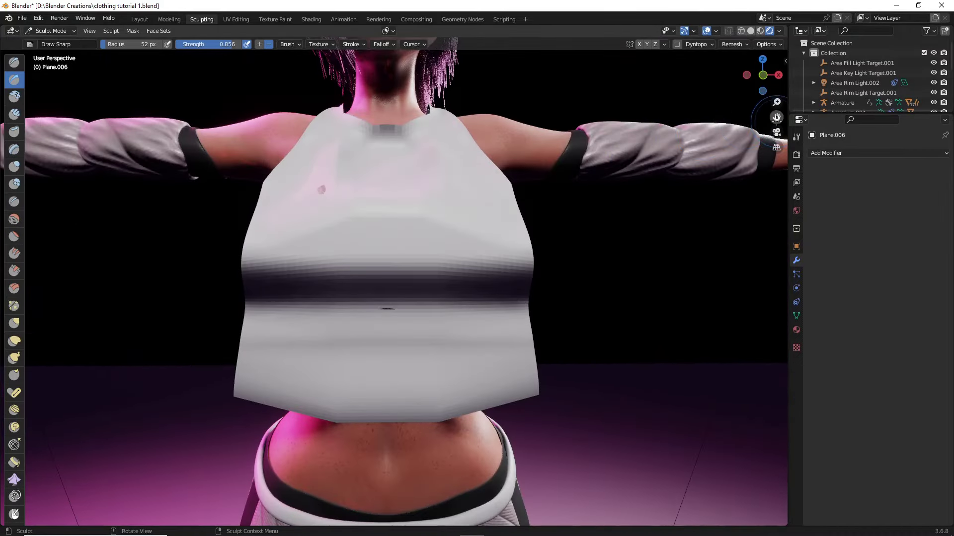
pyautogui.moveTo(776, 117); pyautogui.dragTo(776, 117)
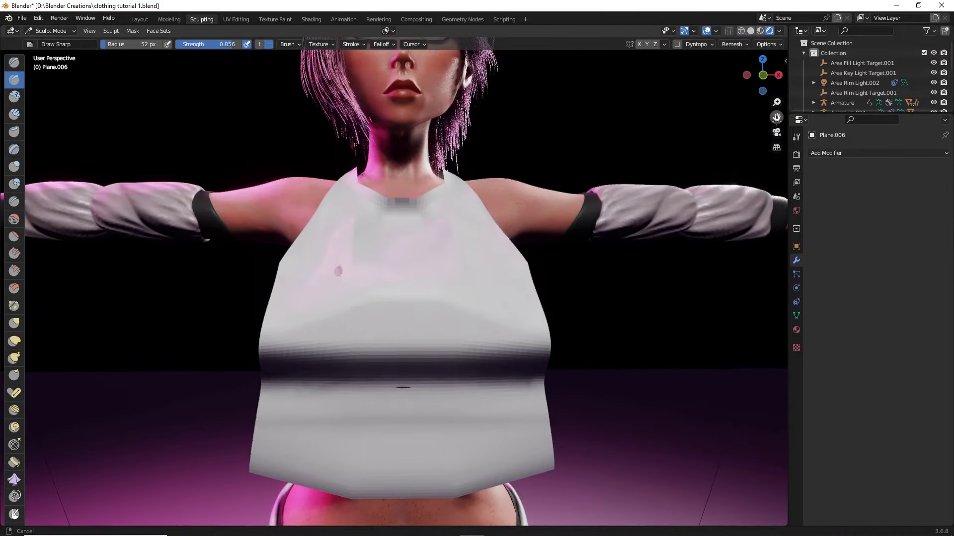
pyautogui.click(750, 32)
pyautogui.scroll(-3, 688, 69)
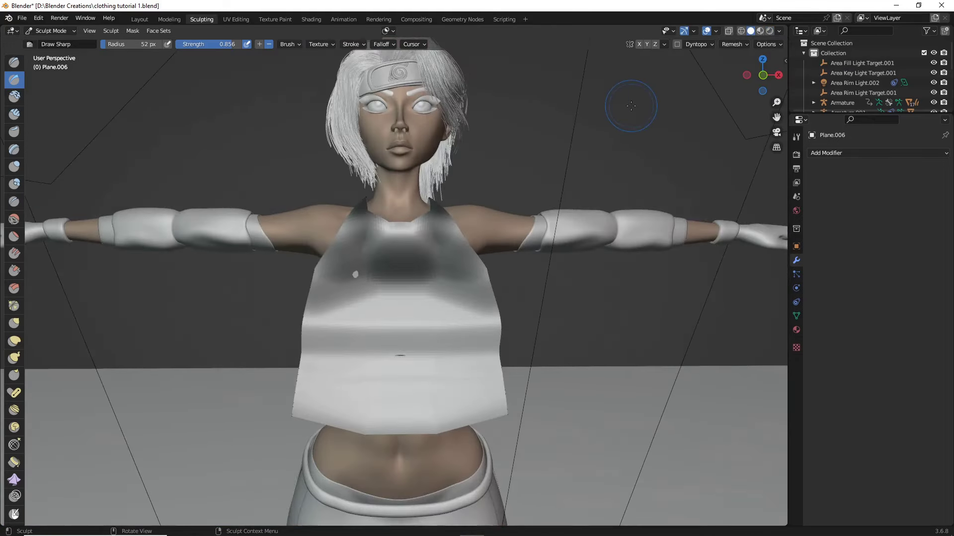
# Choose the Smooth brush for the tank top and set its radius to 148 px.
pyautogui.click(14, 219)
pyautogui.moveTo(115, 46)
pyautogui.mouseDown()
pyautogui.moveTo(132, 45)
pyautogui.moveTo(121, 45)
pyautogui.mouseUp()
pyautogui.scroll(2, 289, 244)
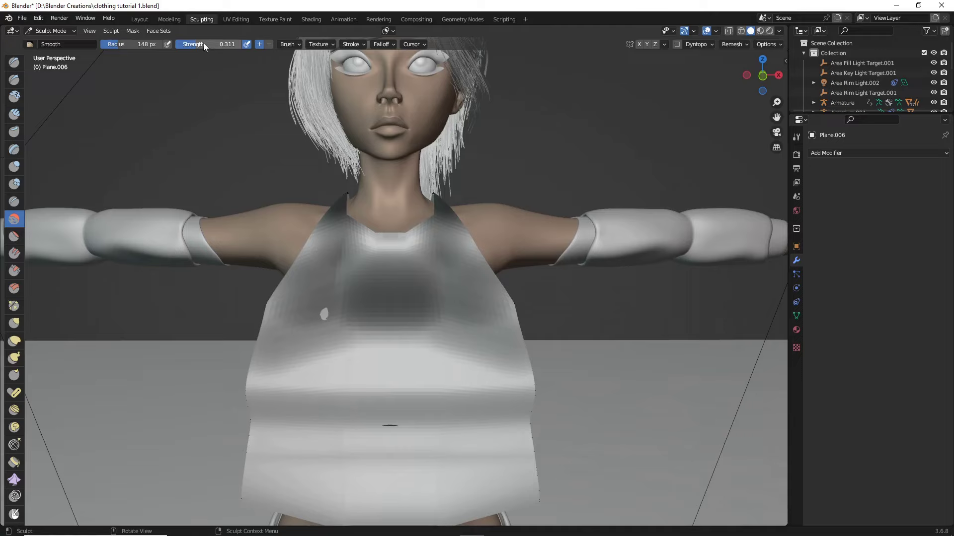
# Try a smoothing stroke on the front panel's chest at brush strength 1.000 and undo it.
pyautogui.moveTo(203, 45); pyautogui.dragTo(249, 45)
pyautogui.moveTo(387, 237)
pyautogui.mouseDown()
pyautogui.moveTo(387, 252)
pyautogui.moveTo(410, 248)
pyautogui.moveTo(338, 271)
pyautogui.moveTo(320, 357)
pyautogui.moveTo(311, 335)
pyautogui.mouseUp()
pyautogui.hotkey('ctrl', 'z')
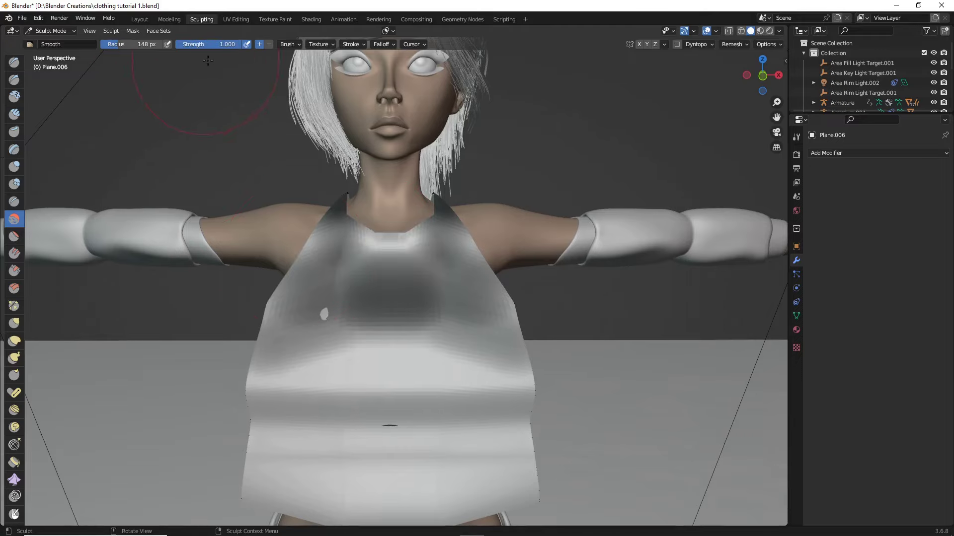
# Set the Smooth strength to 0.304, enable X symmetry and smooth the front panel's chest and neckline.
pyautogui.moveTo(235, 44); pyautogui.dragTo(186, 44)
pyautogui.click(641, 44)
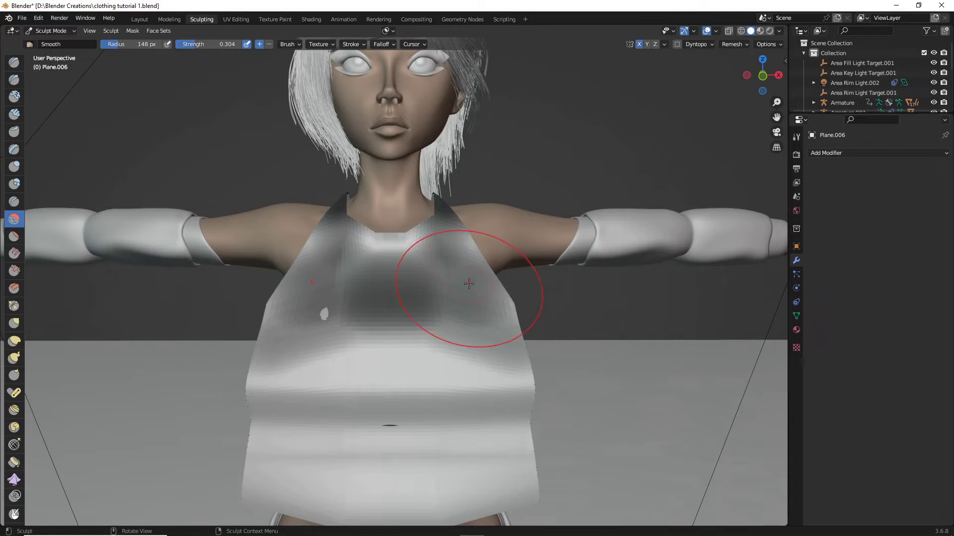
pyautogui.scroll(-4, 311, 229)
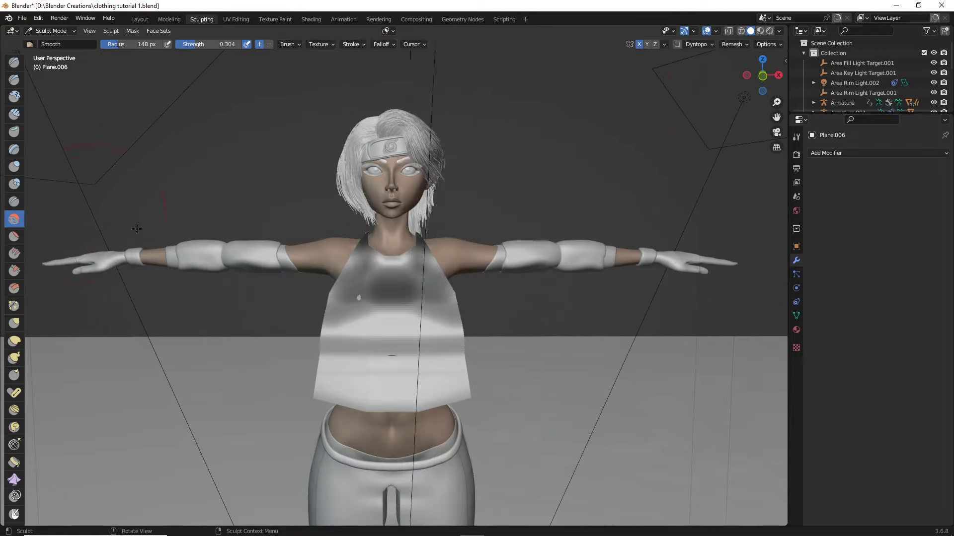
pyautogui.scroll(3, 287, 308)
pyautogui.scroll(-2, 330, 319)
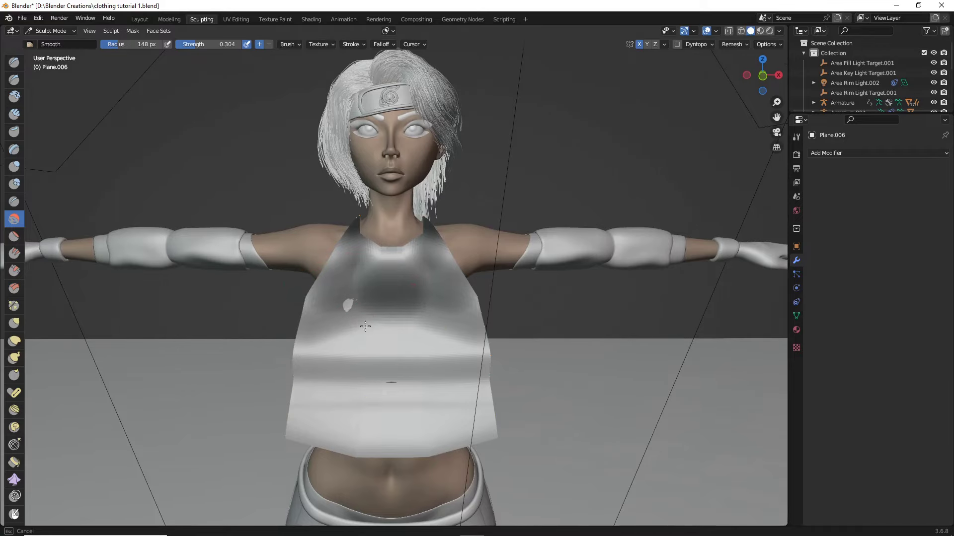
pyautogui.scroll(4, 358, 308)
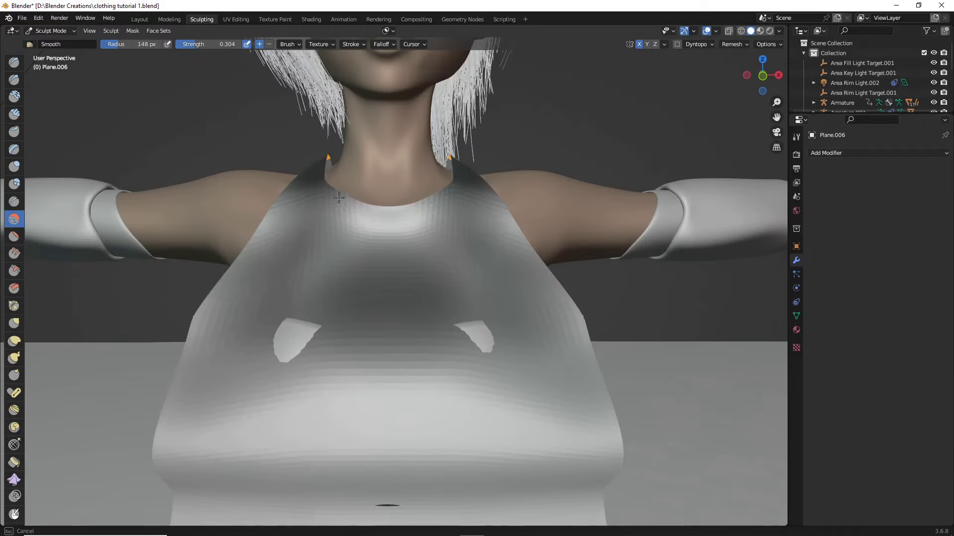
pyautogui.scroll(-2, 335, 203)
pyautogui.scroll(4, 383, 298)
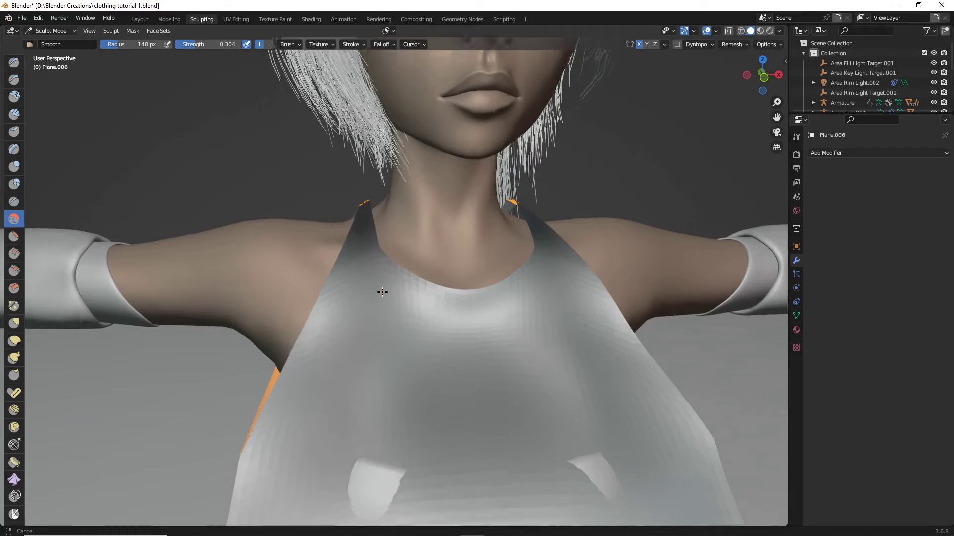
# Raise the Smooth strength to 0.444 and smooth the front neckline where it meets the straps.
pyautogui.moveTo(398, 293); pyautogui.dragTo(377, 264)
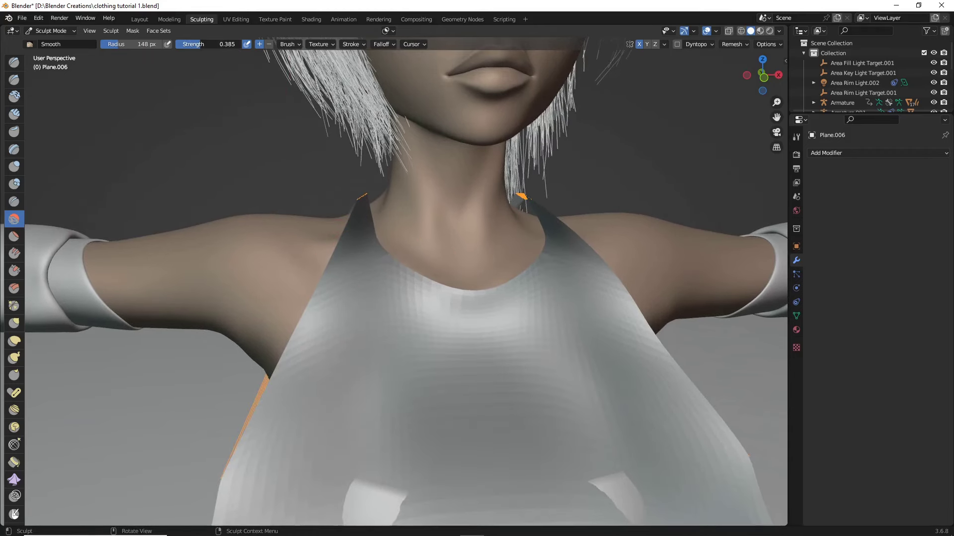
pyautogui.moveTo(413, 313); pyautogui.dragTo(381, 266)
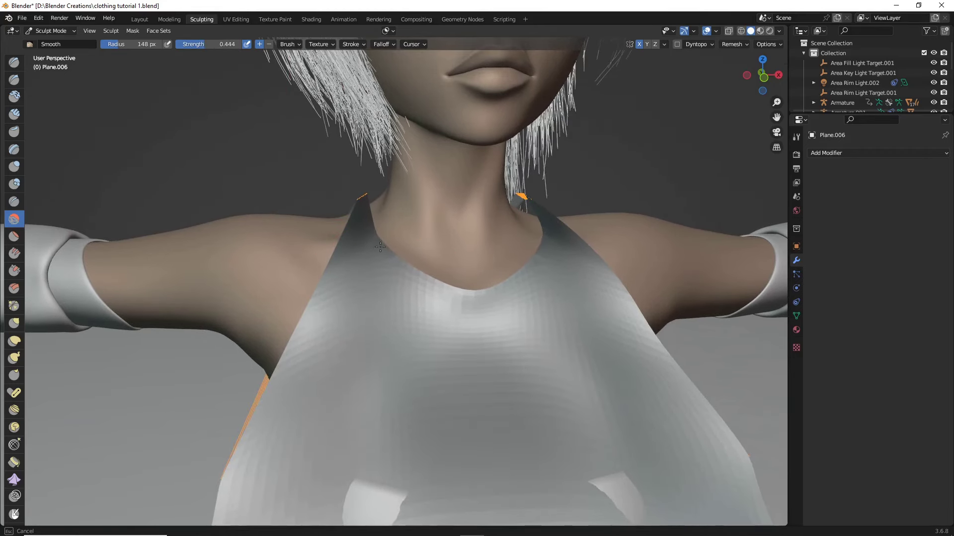
pyautogui.scroll(-1, 409, 303)
pyautogui.scroll(-2, 430, 328)
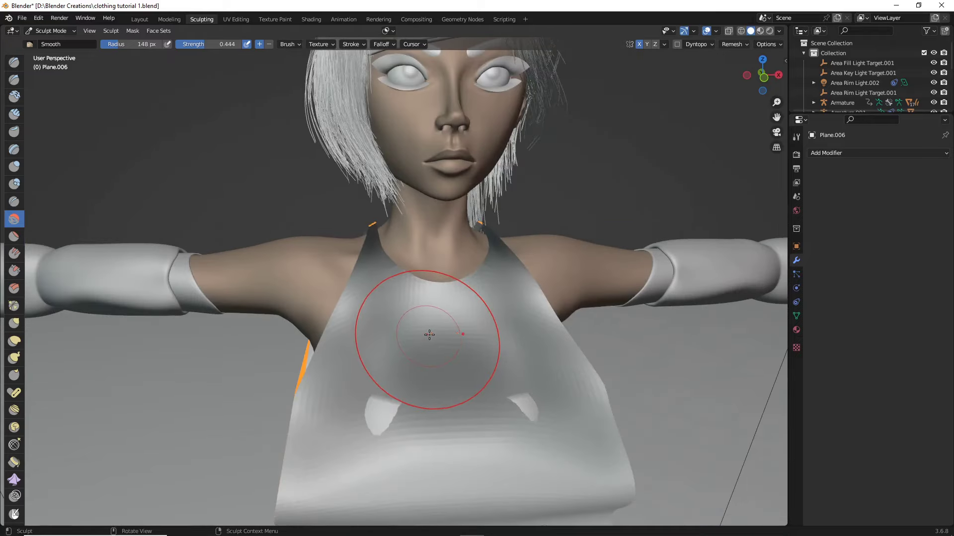
# Smooth the front panel's upper chest, the folds below the bust and the side edge beside the sewing edges.
pyautogui.moveTo(443, 287); pyautogui.dragTo(494, 299, button='middle')
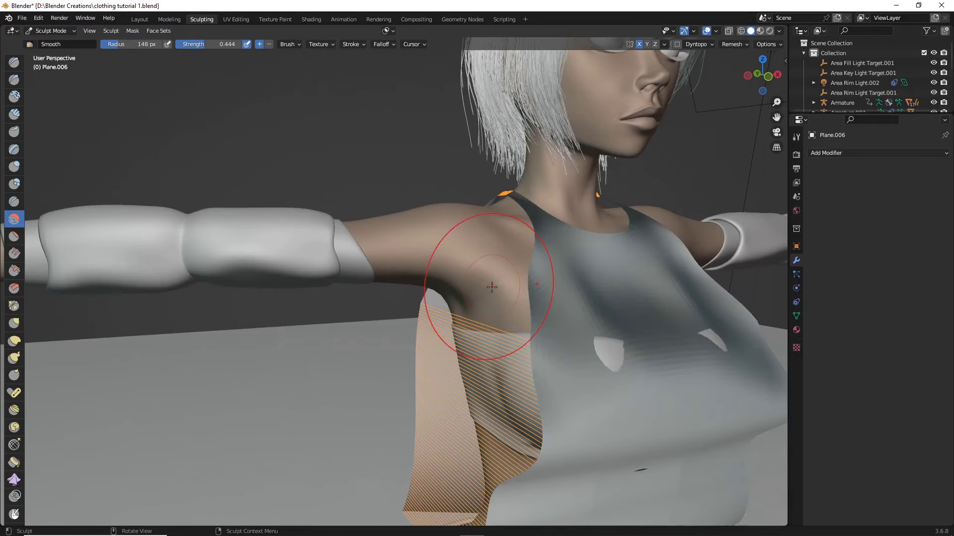
pyautogui.moveTo(616, 303); pyautogui.dragTo(639, 288)
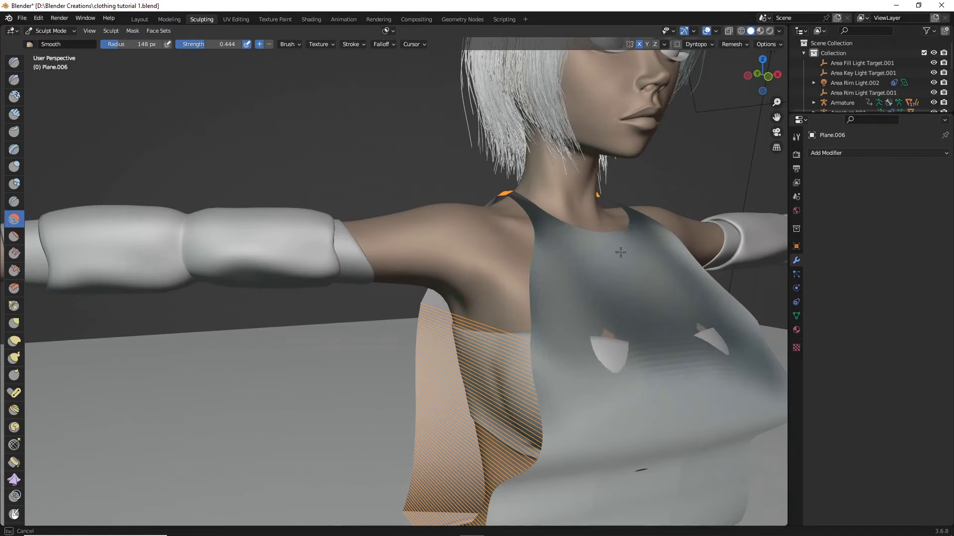
pyautogui.moveTo(621, 252); pyautogui.dragTo(605, 259)
pyautogui.moveTo(606, 320); pyautogui.dragTo(601, 303, button='middle')
pyautogui.scroll(-2, 600, 303)
pyautogui.moveTo(483, 276); pyautogui.dragTo(485, 246)
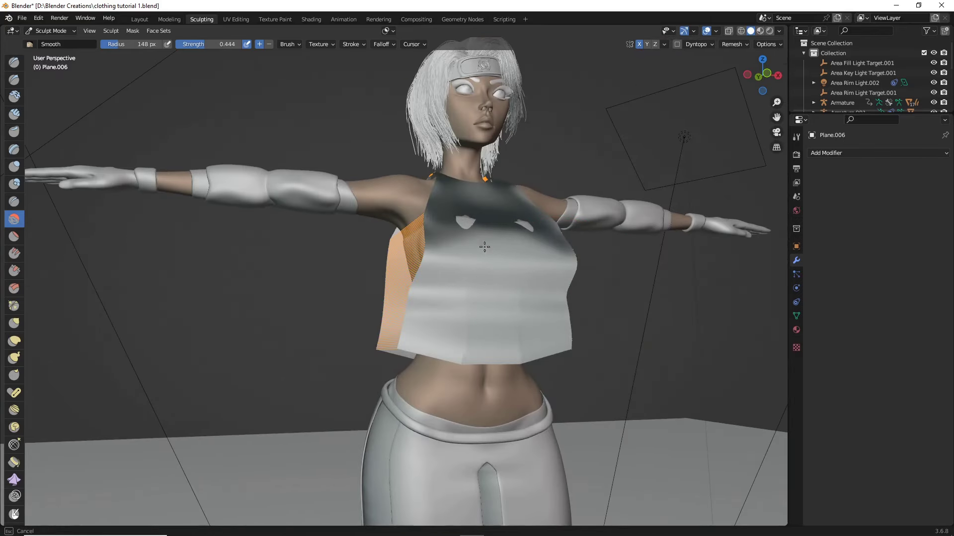
pyautogui.scroll(3, 476, 235)
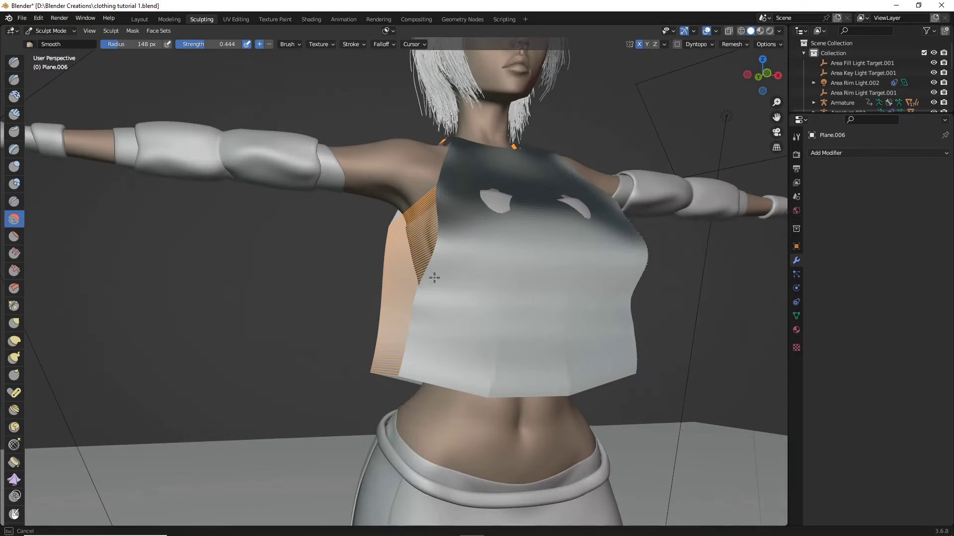
# Smooth the back panel from its neckline down toward the hem.
pyautogui.moveTo(508, 353); pyautogui.dragTo(453, 292, button='middle')
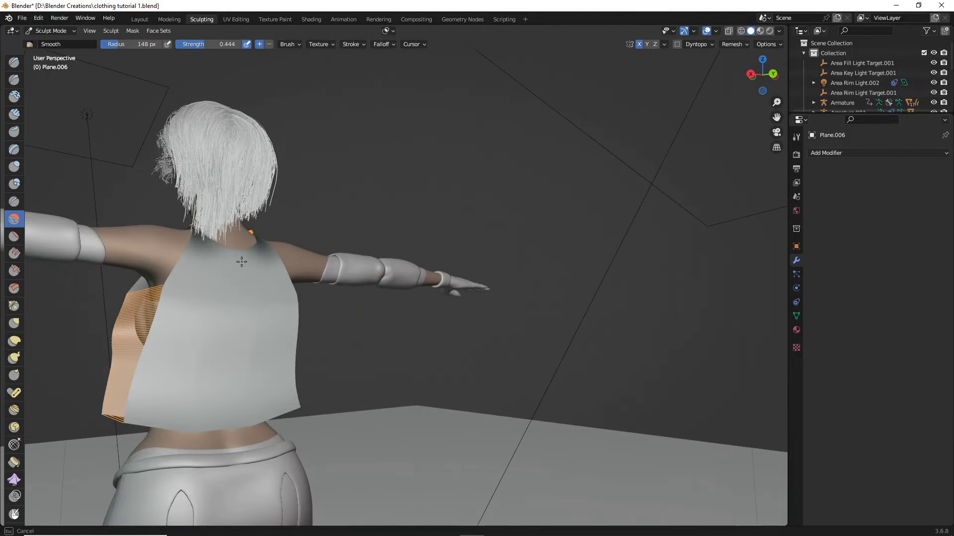
pyautogui.moveTo(241, 261); pyautogui.dragTo(266, 281)
pyautogui.moveTo(266, 281); pyautogui.dragTo(311, 302, button='middle')
pyautogui.scroll(-1, 311, 302)
pyautogui.moveTo(159, 324); pyautogui.dragTo(143, 377)
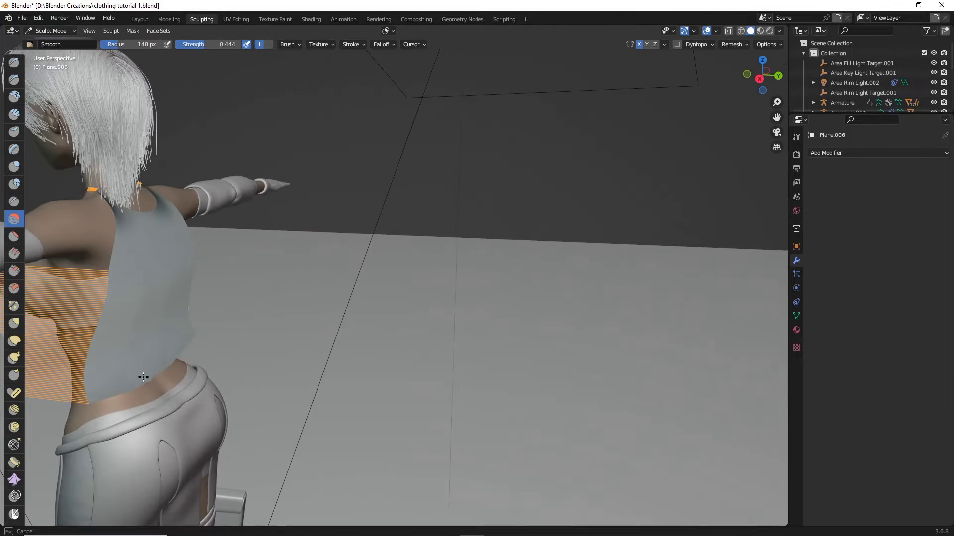
# Smooth the back panel's neckline and strap edges behind the shoulders.
pyautogui.moveTo(143, 377); pyautogui.dragTo(143, 377, button='middle')
pyautogui.moveTo(777, 117); pyautogui.dragTo(944, 154)
pyautogui.scroll(4, 624, 213)
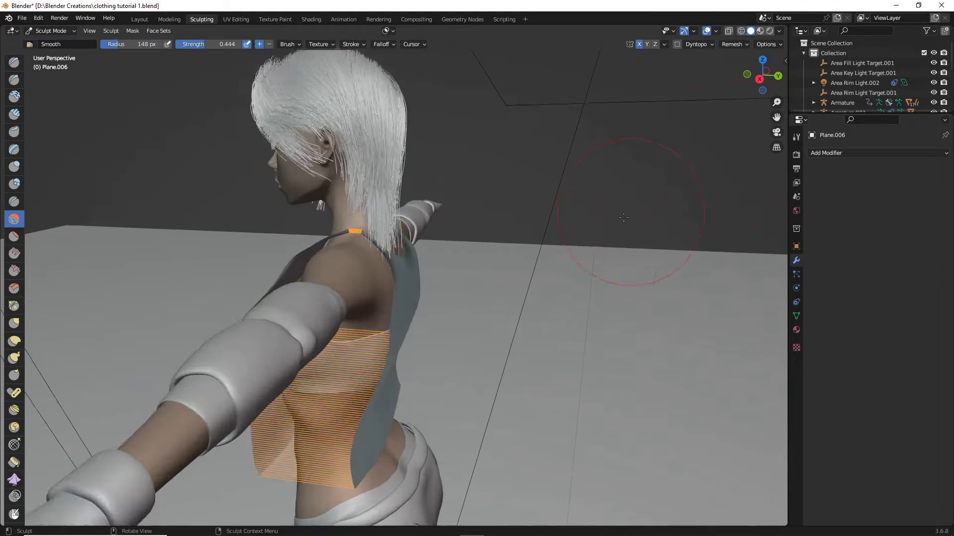
pyautogui.moveTo(415, 205); pyautogui.dragTo(388, 222, button='middle')
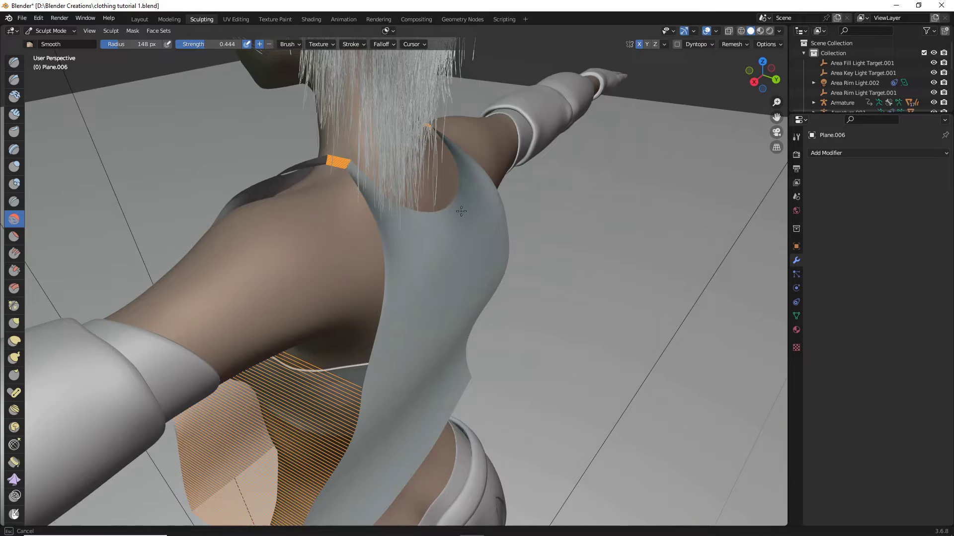
pyautogui.moveTo(451, 210); pyautogui.dragTo(519, 220, button='middle')
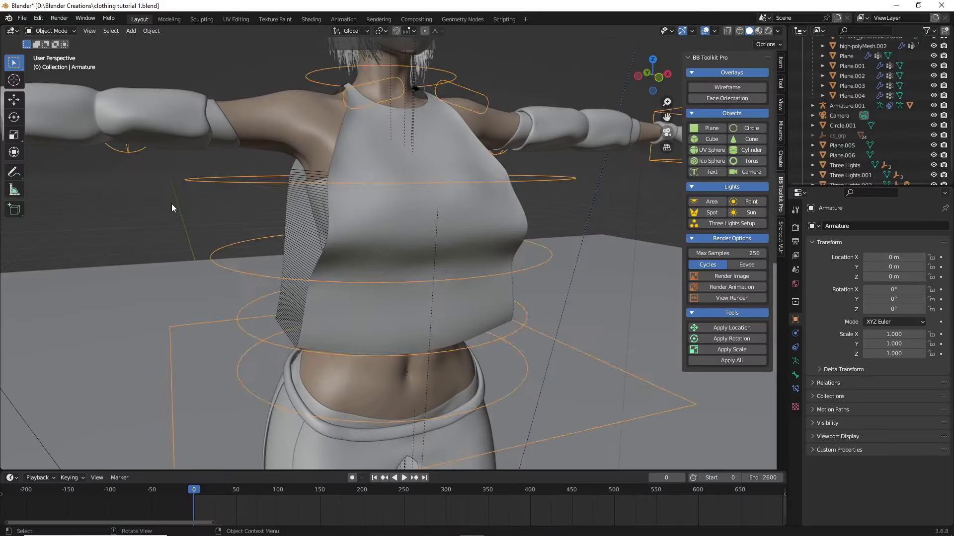
# Return to the Layout workspace and select the smoothed tank top, framing its open side and sewing edges.
pyautogui.moveTo(171, 204)
pyautogui.mouseDown(button='middle')
pyautogui.moveTo(196, 213)
pyautogui.moveTo(165, 198)
pyautogui.moveTo(256, 234)
pyautogui.moveTo(179, 243)
pyautogui.moveTo(234, 262)
pyautogui.moveTo(248, 282)
pyautogui.moveTo(314, 275)
pyautogui.moveTo(382, 243)
pyautogui.moveTo(498, 291)
pyautogui.mouseUp(button='middle')
pyautogui.moveTo(467, 240); pyautogui.dragTo(410, 273, button='middle')
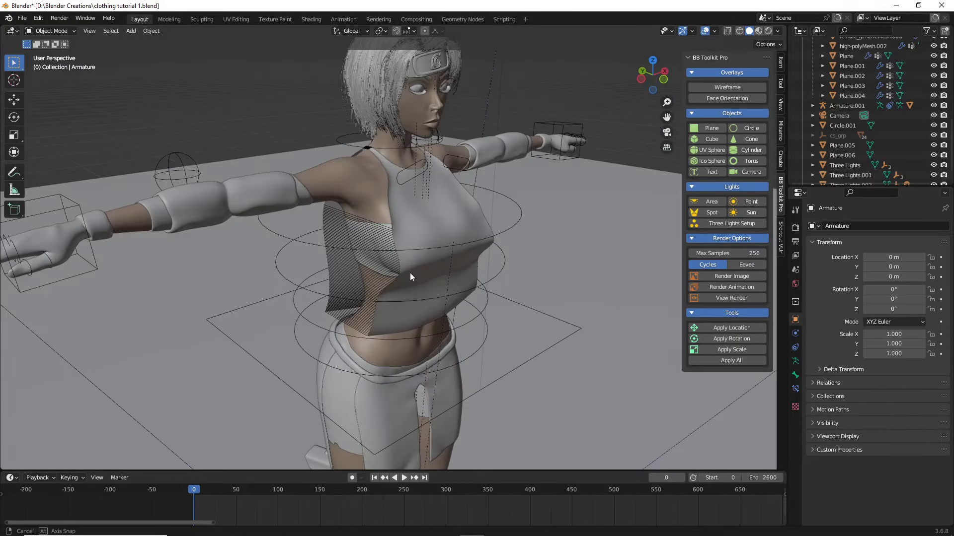
pyautogui.scroll(3, 409, 273)
pyautogui.click(431, 282)
pyautogui.scroll(4, 431, 281)
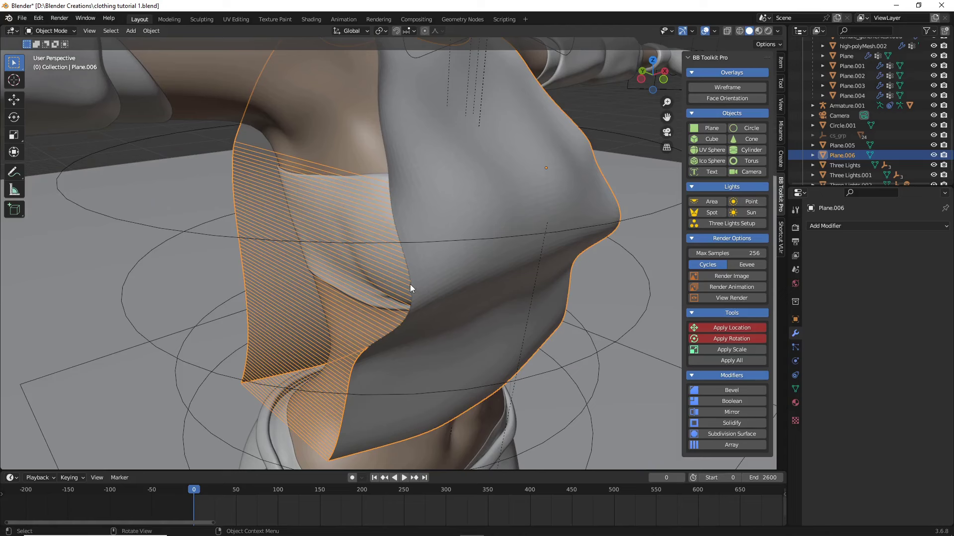
# Enter Edit Mode on the tank top, toggle proportional editing and frame the front panel's side edge.
pyautogui.press('Tab')
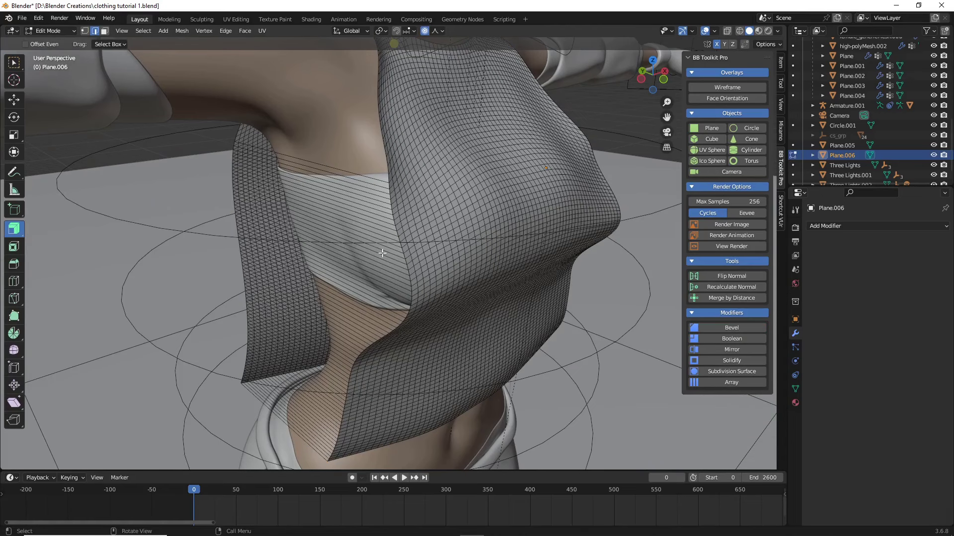
pyautogui.press('Tab')
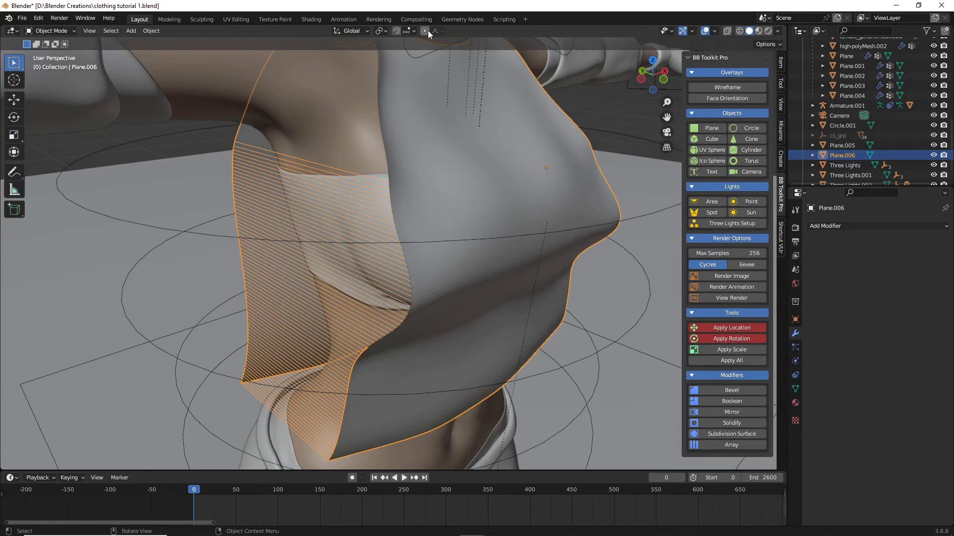
pyautogui.scroll(-4, 437, 148)
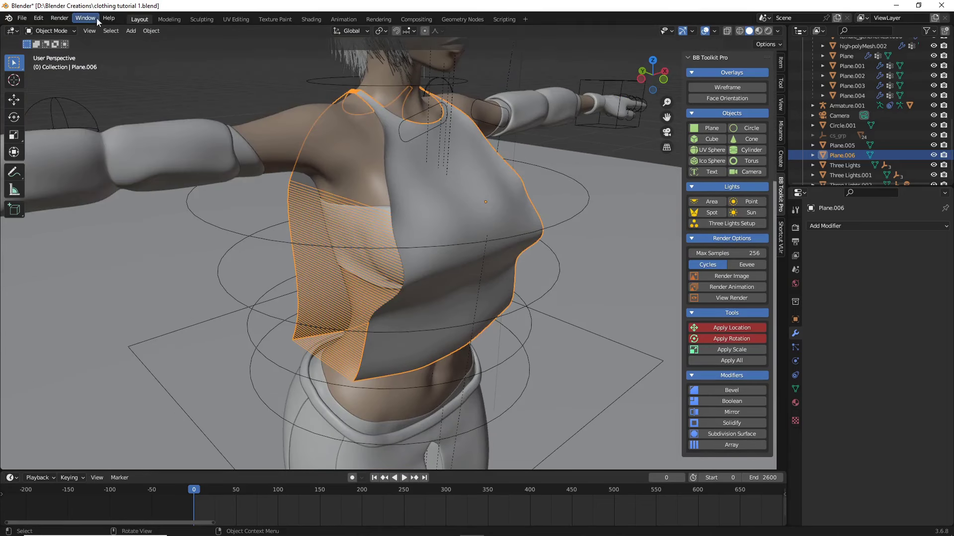
pyautogui.press('Tab')
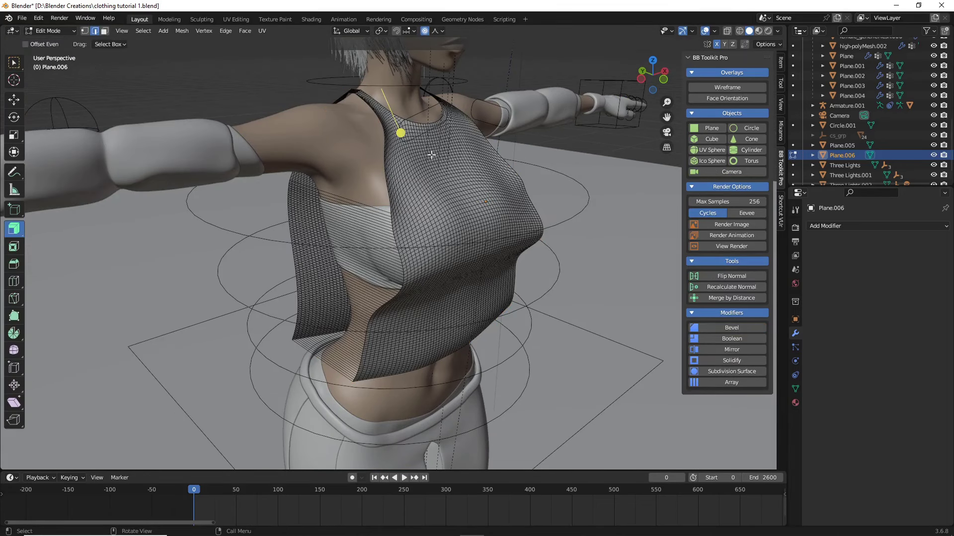
pyautogui.click(425, 31)
pyautogui.scroll(3, 418, 236)
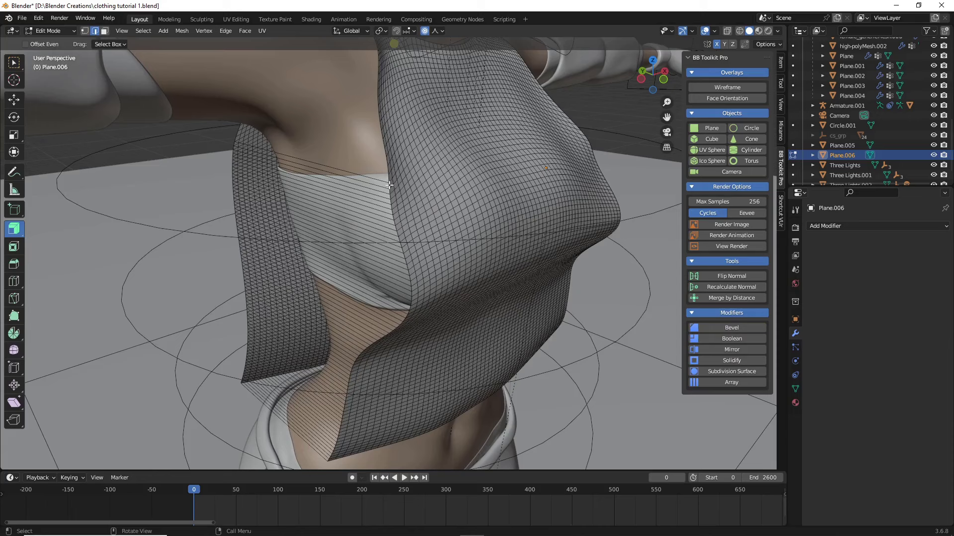
# Select the front panel's entire side edge on one side, from the armpit down to the hem corner.
pyautogui.click(390, 185)
pyautogui.moveTo(365, 218); pyautogui.dragTo(308, 132, button='middle')
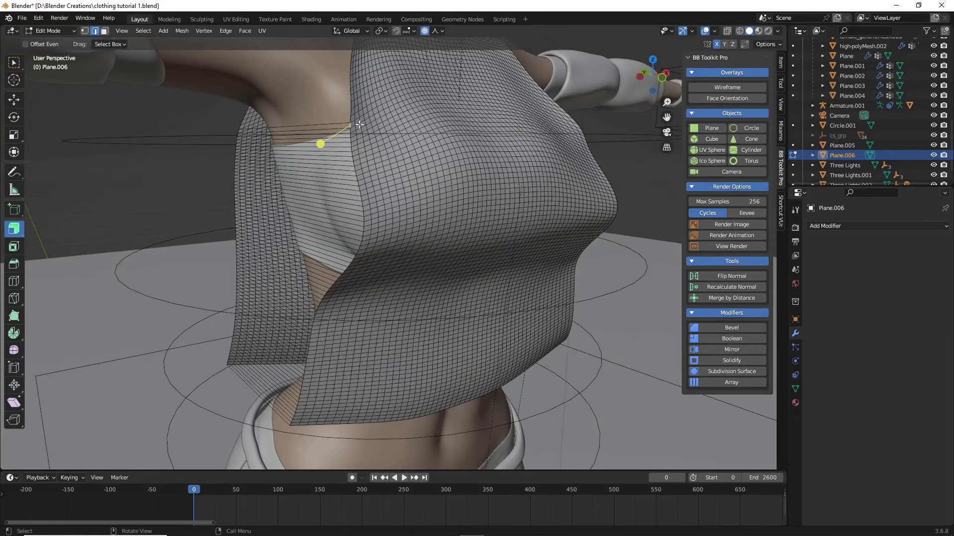
pyautogui.moveTo(284, 408); pyautogui.dragTo(334, 117, button='middle')
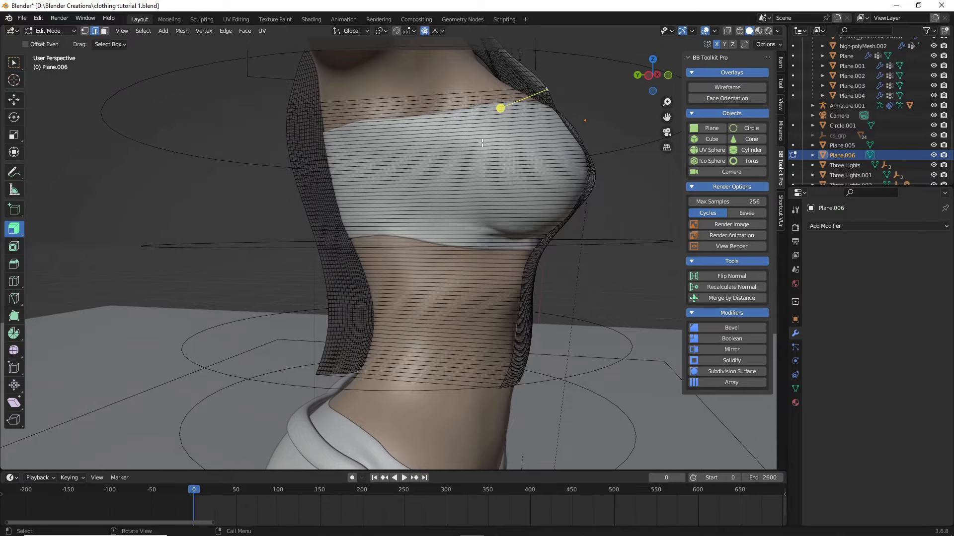
pyautogui.moveTo(481, 143); pyautogui.dragTo(433, 156, button='middle')
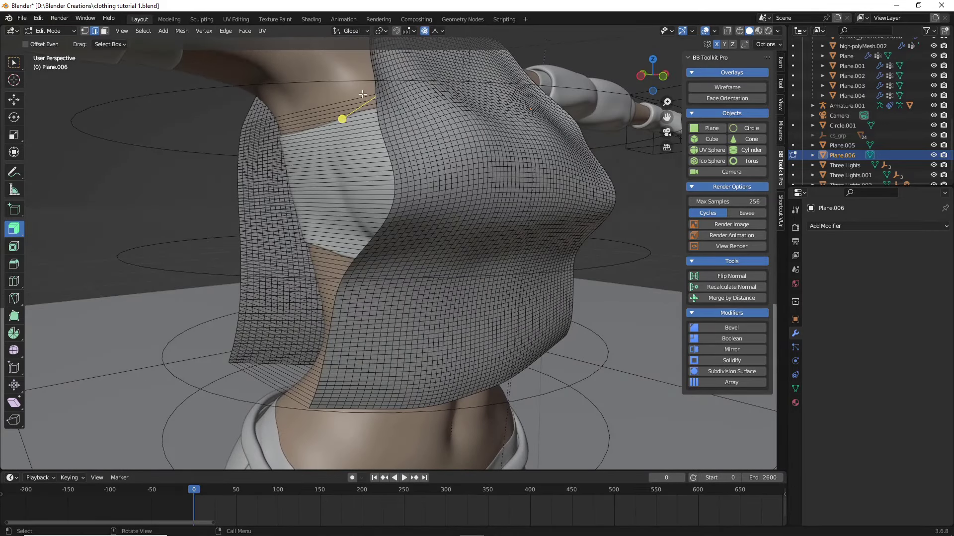
pyautogui.moveTo(423, 187); pyautogui.dragTo(430, 166, button='middle')
pyautogui.scroll(1, 387, 253)
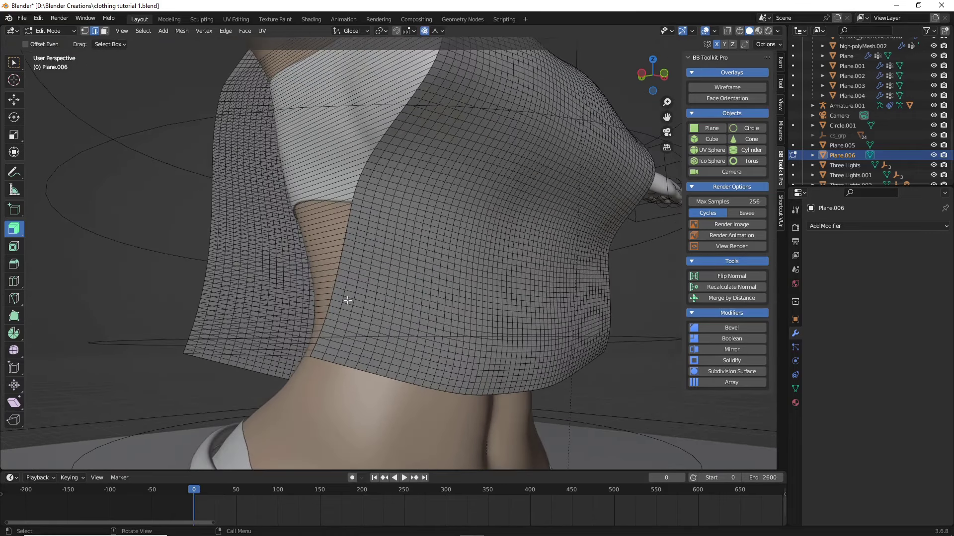
pyautogui.keyDown('ctrl'); pyautogui.click(314, 354); pyautogui.keyUp('ctrl')
# Add the front panel's opposite side edge to the selection, from the armpit down to the hem corner.
pyautogui.moveTo(382, 317); pyautogui.dragTo(356, 283, button='middle')
pyautogui.moveTo(544, 342); pyautogui.dragTo(499, 274, button='middle')
pyautogui.moveTo(514, 218); pyautogui.dragTo(509, 228, button='middle')
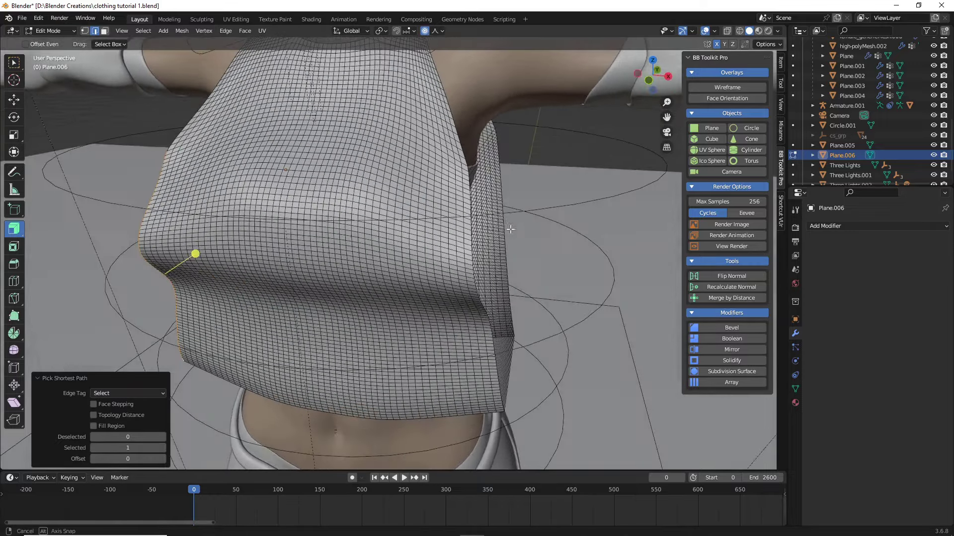
pyautogui.keyDown('shift'); pyautogui.click(469, 167); pyautogui.keyUp('shift')
pyautogui.moveTo(490, 269); pyautogui.dragTo(472, 373, button='middle')
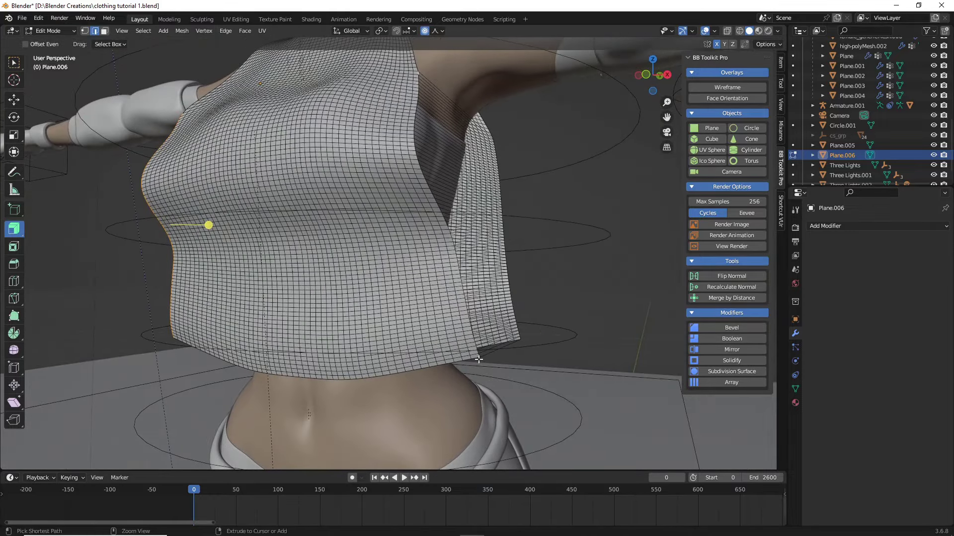
pyautogui.keyDown('ctrl'); pyautogui.click(478, 355); pyautogui.keyUp('ctrl')
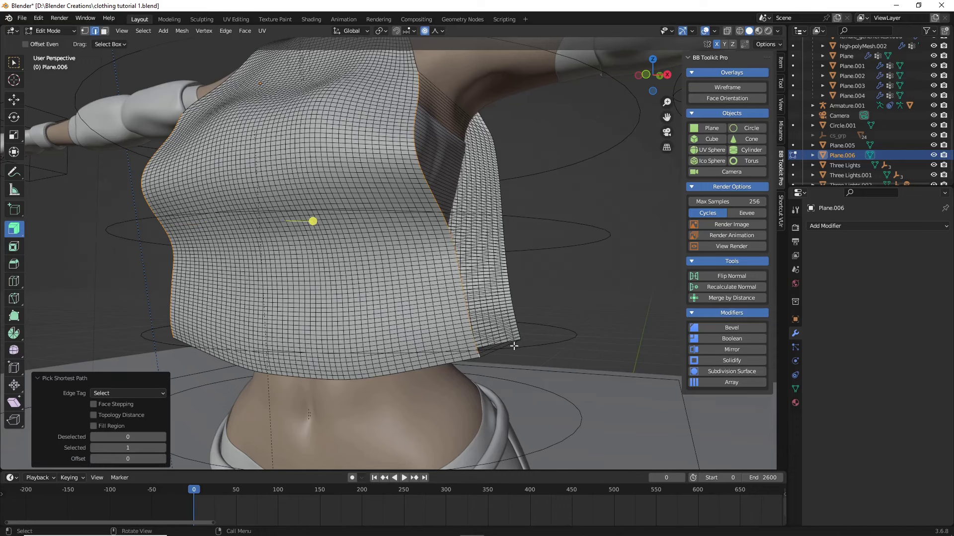
# Move both front side edges about 0.70 m backward along Y with Sharp proportional editing at a size of about 0.467.
pyautogui.moveTo(511, 346); pyautogui.dragTo(715, 63, button='middle')
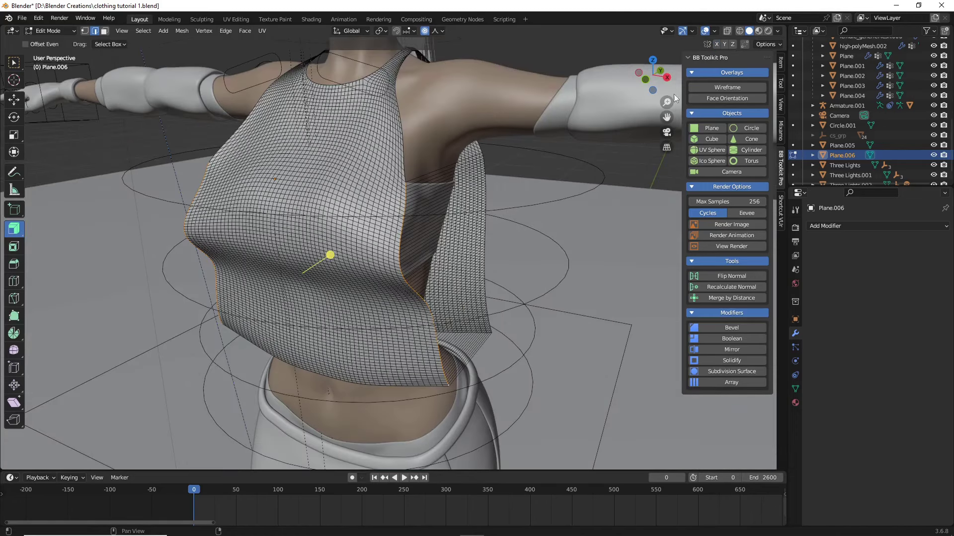
pyautogui.moveTo(673, 94); pyautogui.dragTo(523, 247, button='middle')
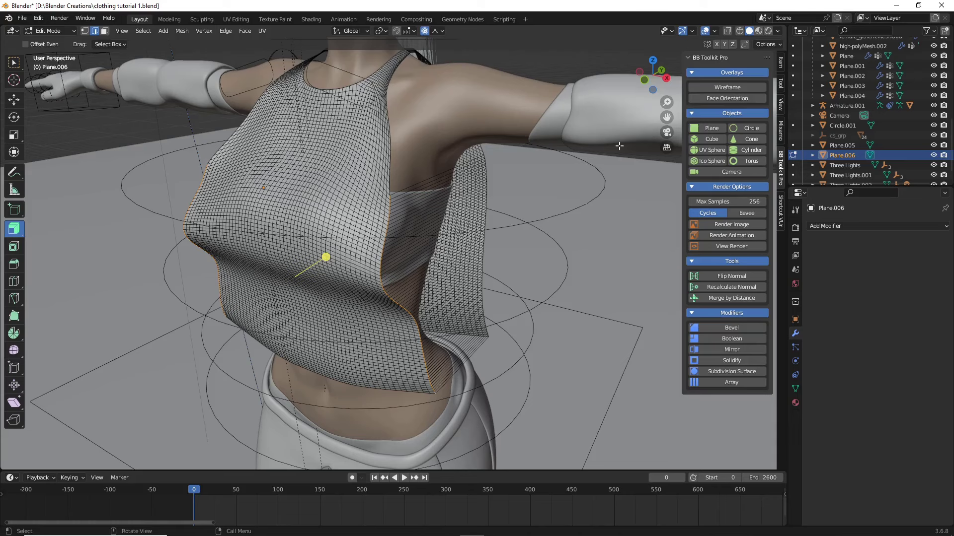
pyautogui.press('g')
pyautogui.press('y')
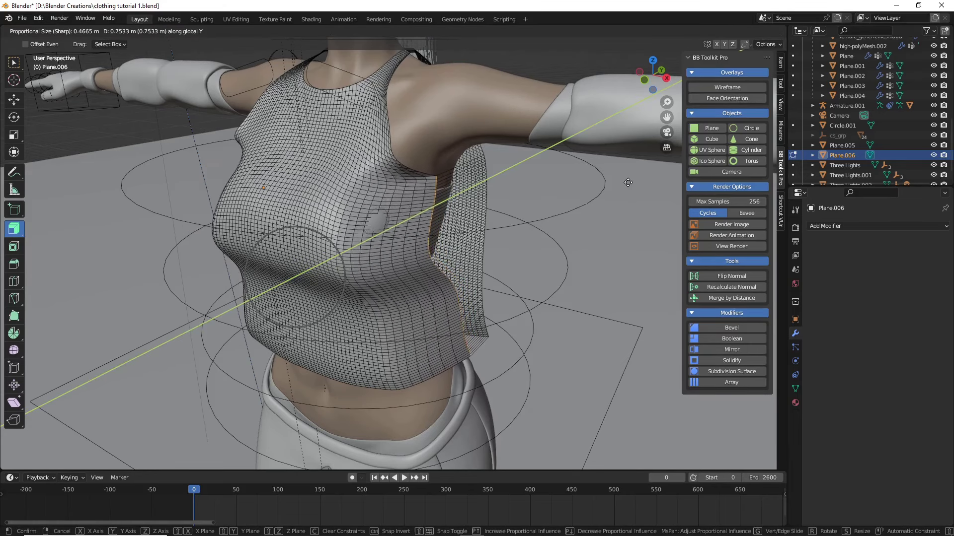
pyautogui.click(630, 180)
# Select the back panel's side edge on one side, from below the armhole down to the hem corner.
pyautogui.moveTo(630, 180); pyautogui.dragTo(596, 169, button='middle')
pyautogui.scroll(2, 571, 166)
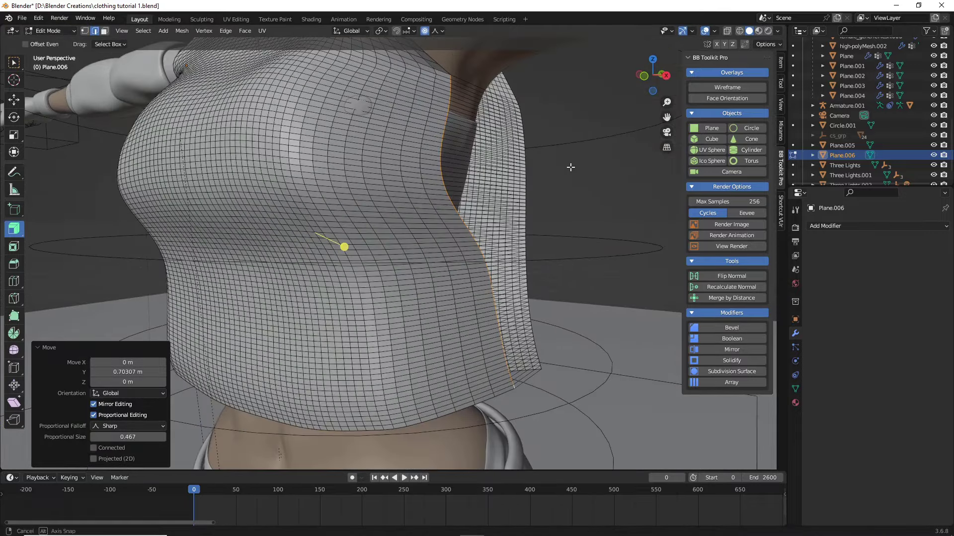
pyautogui.scroll(5, 415, 176)
pyautogui.click(407, 168)
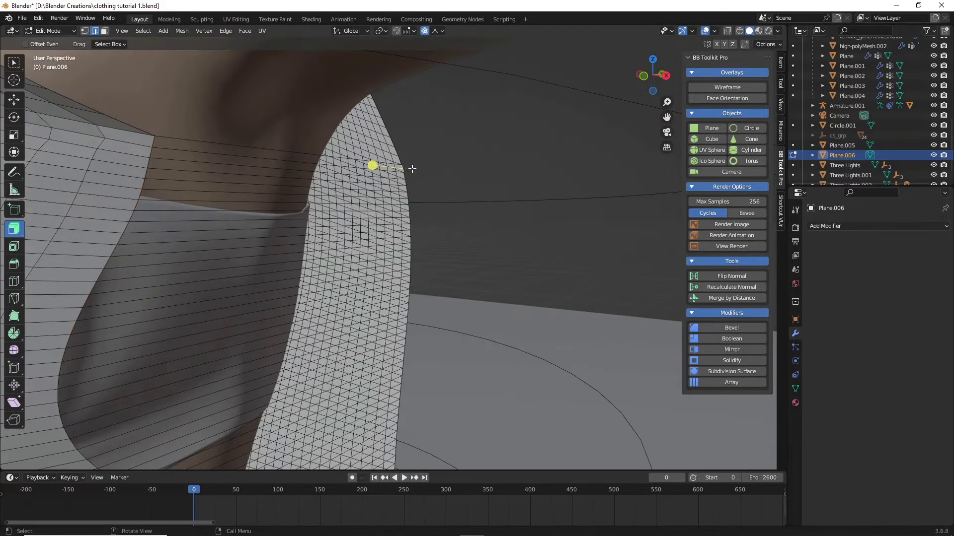
pyautogui.scroll(-5, 488, 243)
pyautogui.moveTo(667, 117); pyautogui.dragTo(666, 92)
pyautogui.keyDown('shift'); pyautogui.moveTo(397, 417); pyautogui.dragTo(411, 401, button='middle'); pyautogui.keyUp('shift')
pyautogui.scroll(2, 412, 401)
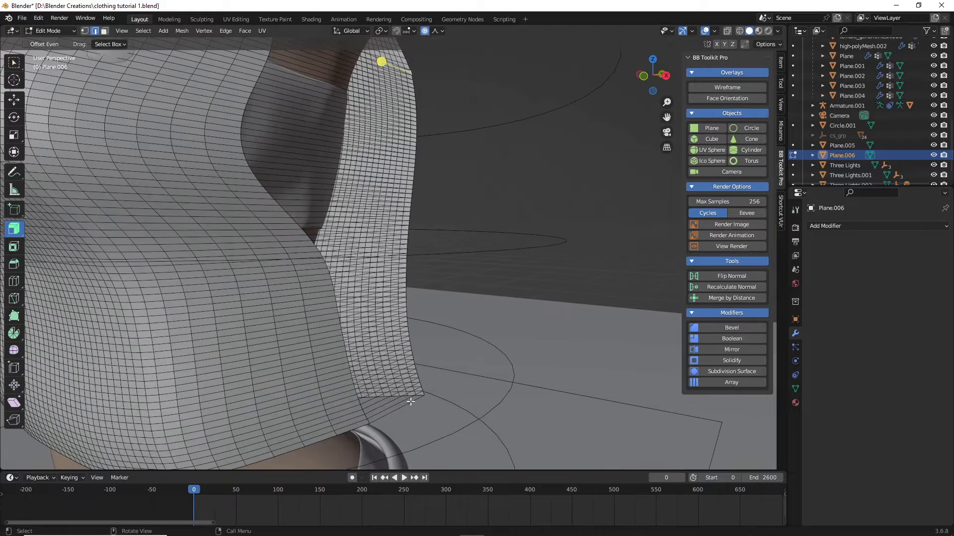
pyautogui.keyDown('ctrl'); pyautogui.click(425, 392); pyautogui.keyUp('ctrl')
pyautogui.scroll(-5, 567, 353)
# Add the back panel's opposite side edge to the selection, from below the armhole down to the hem corner.
pyautogui.moveTo(567, 354); pyautogui.dragTo(361, 344, button='middle')
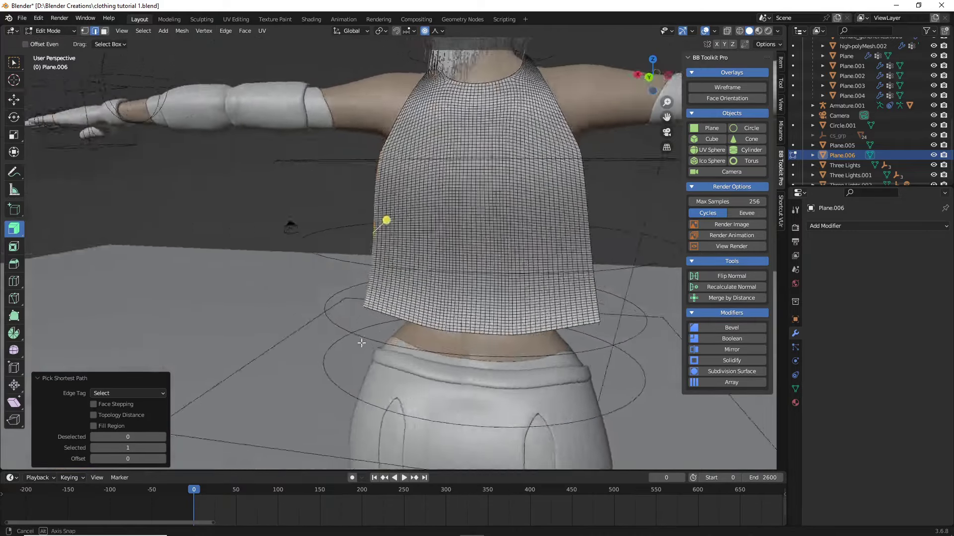
pyautogui.scroll(5, 471, 188)
pyautogui.moveTo(464, 188); pyautogui.dragTo(411, 212, button='middle')
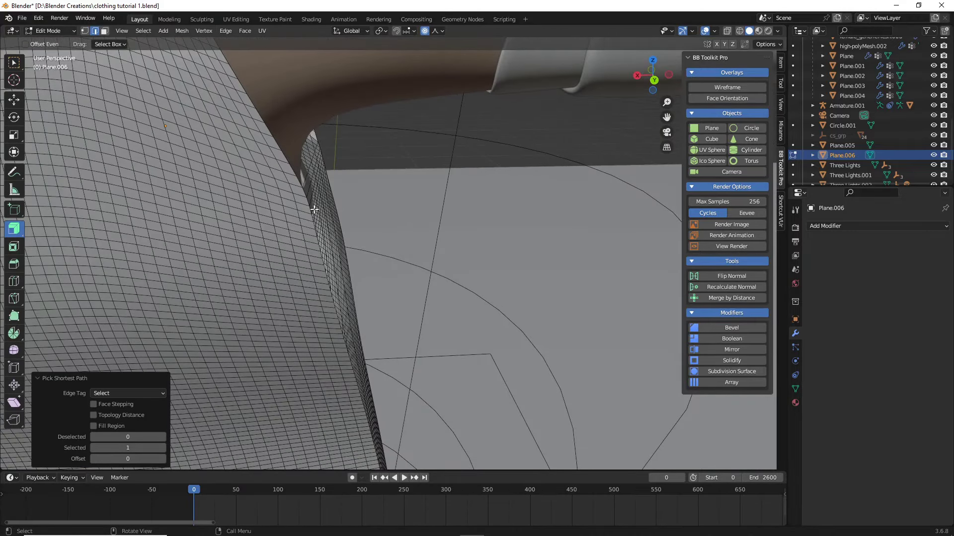
pyautogui.keyDown('shift'); pyautogui.click(302, 191); pyautogui.keyUp('shift')
pyautogui.scroll(-5, 394, 223)
pyautogui.moveTo(484, 311); pyautogui.dragTo(490, 283, button='middle')
pyautogui.moveTo(402, 374); pyautogui.dragTo(365, 328, button='middle')
pyautogui.keyDown('ctrl'); pyautogui.click(419, 363); pyautogui.keyUp('ctrl')
# Pull both back side edges toward the front panel along Y with proportional editing, then leave Edit Mode and save the file.
pyautogui.press('g')
pyautogui.press('y')
pyautogui.click(456, 331)
pyautogui.press('Tab')
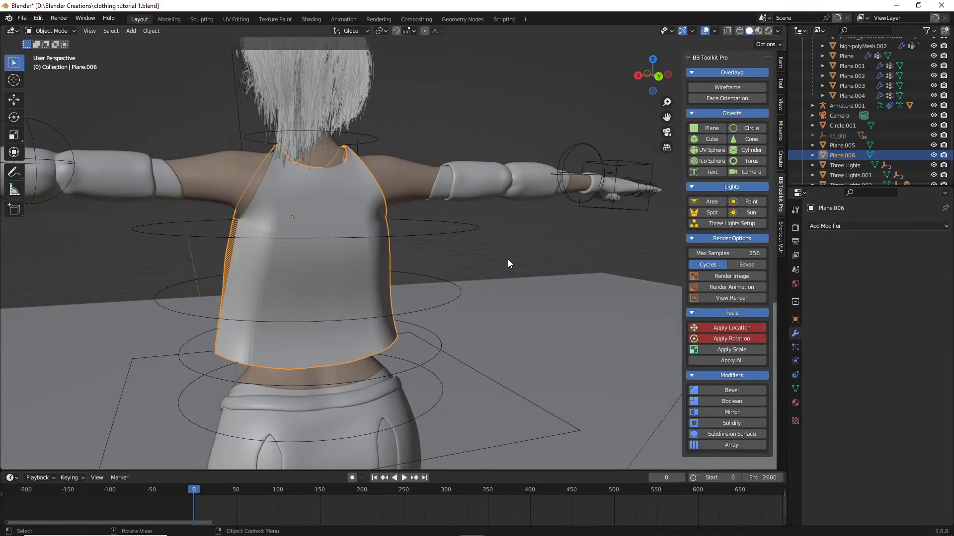
pyautogui.click(508, 259)
pyautogui.moveTo(508, 259); pyautogui.dragTo(604, 201, button='middle')
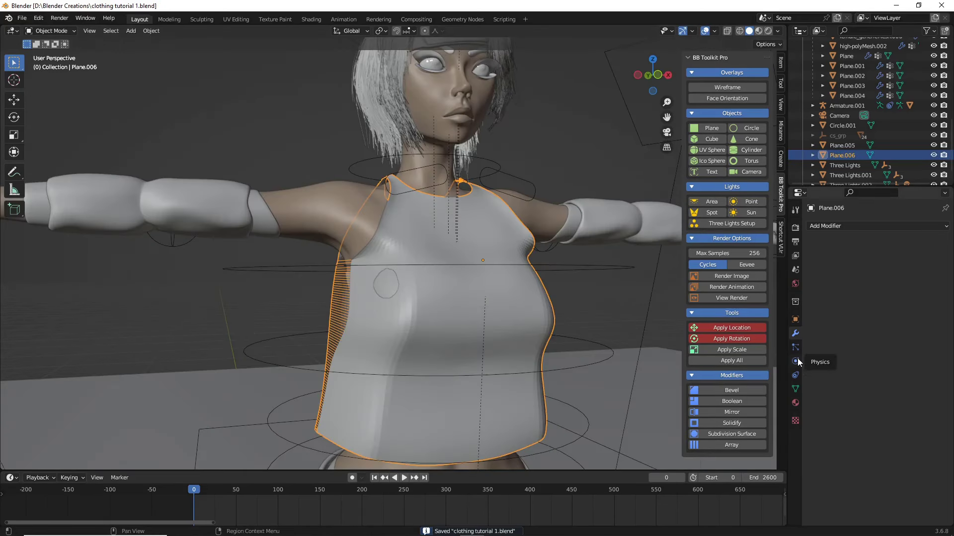
# Add Cloth physics to the tank top and apply the GOOD CLOTH SETTINGS preset.
pyautogui.click(796, 362)
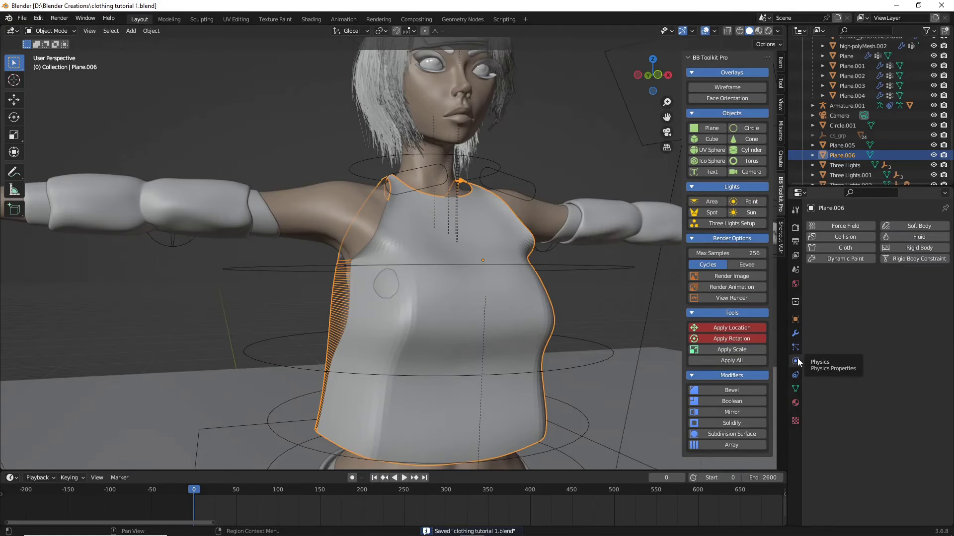
pyautogui.click(821, 249)
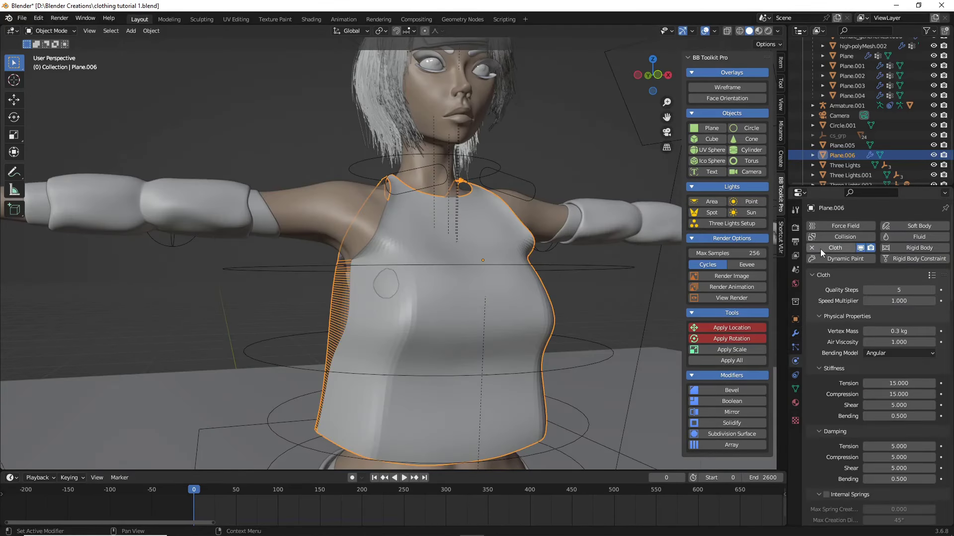
pyautogui.click(932, 276)
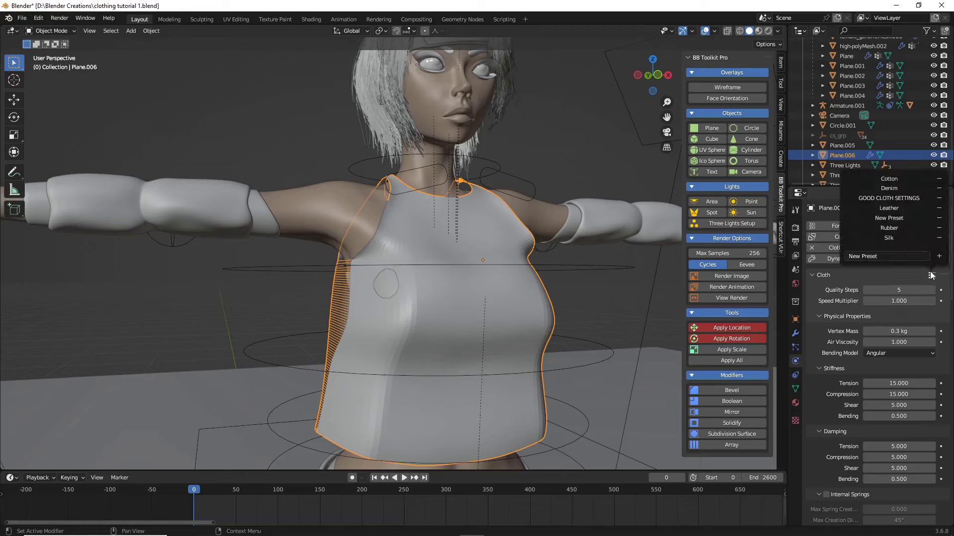
pyautogui.click(888, 200)
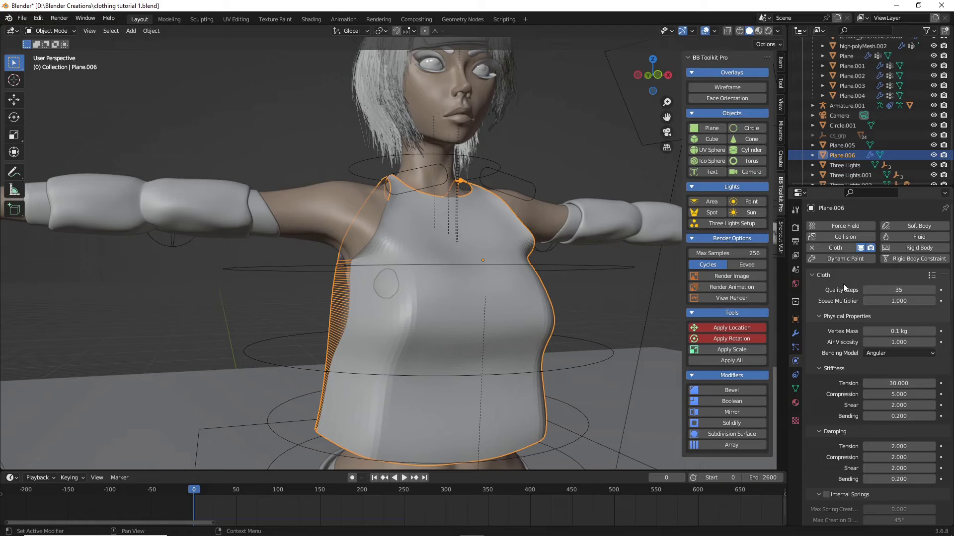
# Set the end frame of the cloth simulation cache to 20.
pyautogui.scroll(-15, 869, 342)
pyautogui.doubleClick(892, 397)
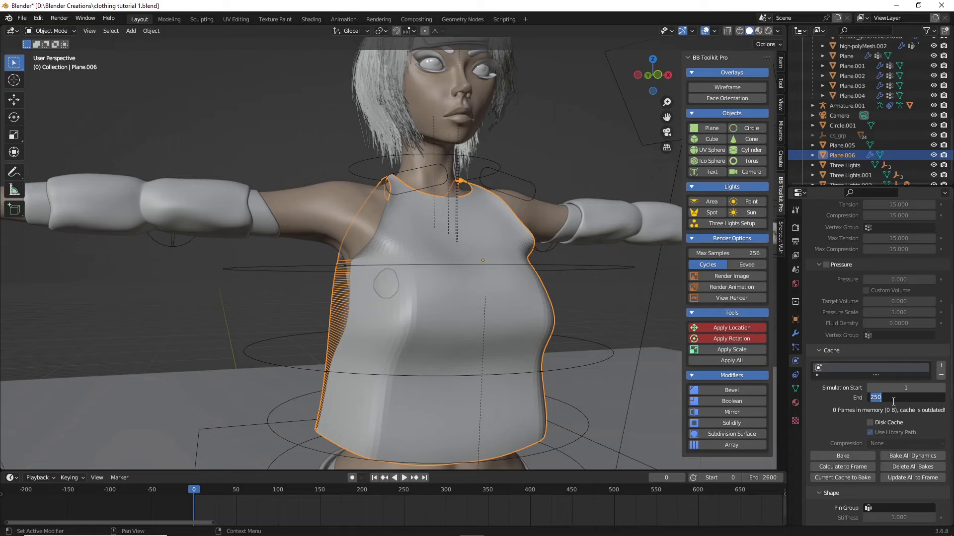
pyautogui.write('20')
pyautogui.press('Return')
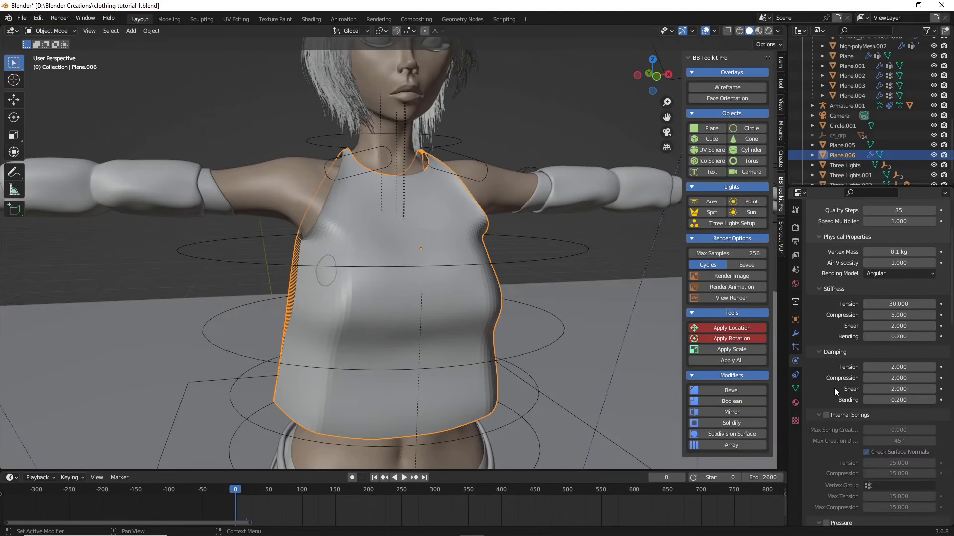
# Enable Sewing in the cloth's Shape settings and inspect the sewing edges along the open side.
pyautogui.scroll(-10, 836, 387)
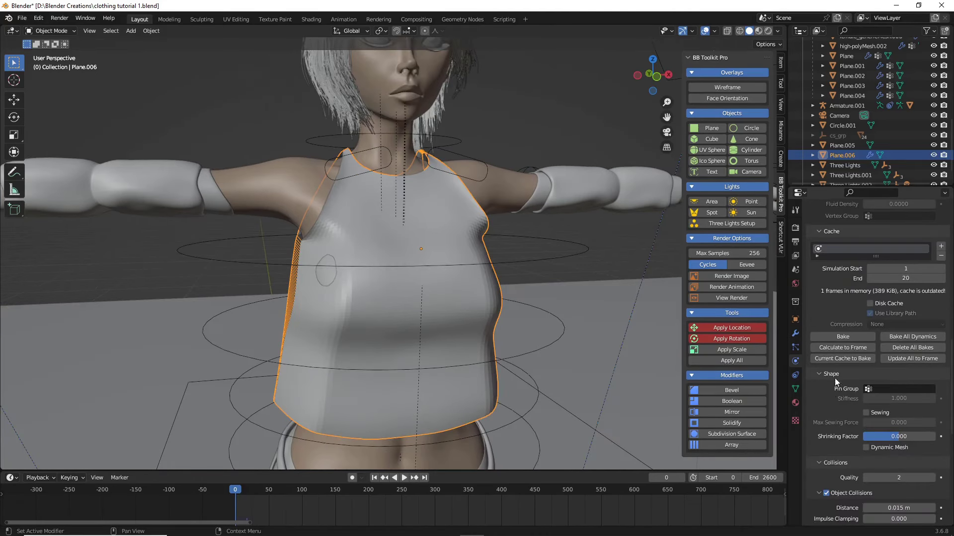
pyautogui.scroll(-3, 829, 382)
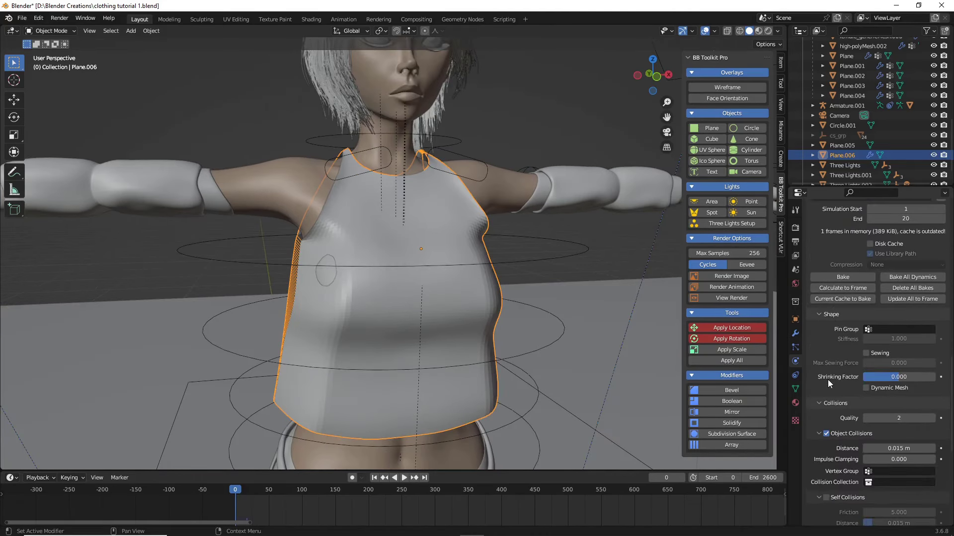
pyautogui.click(866, 353)
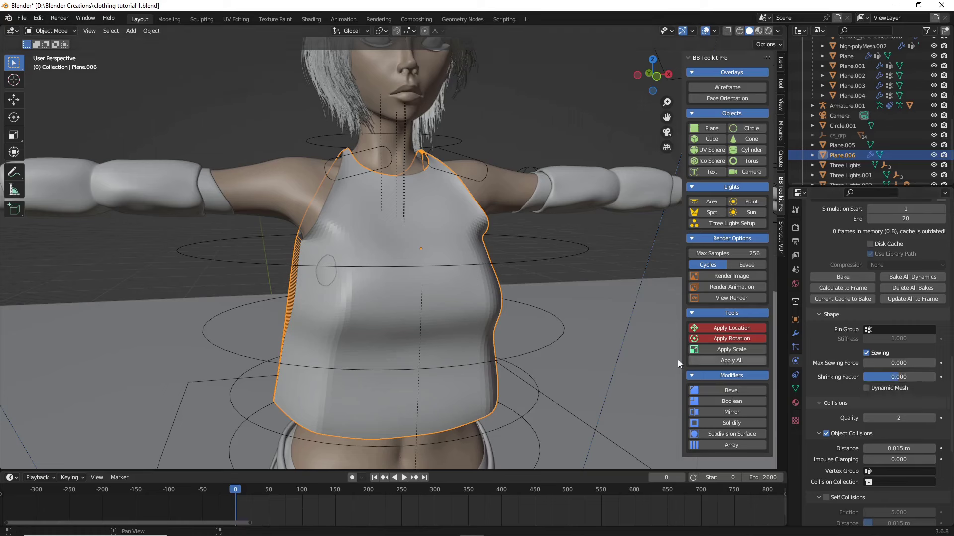
pyautogui.moveTo(514, 340); pyautogui.dragTo(604, 340, button='middle')
pyautogui.scroll(2, 547, 342)
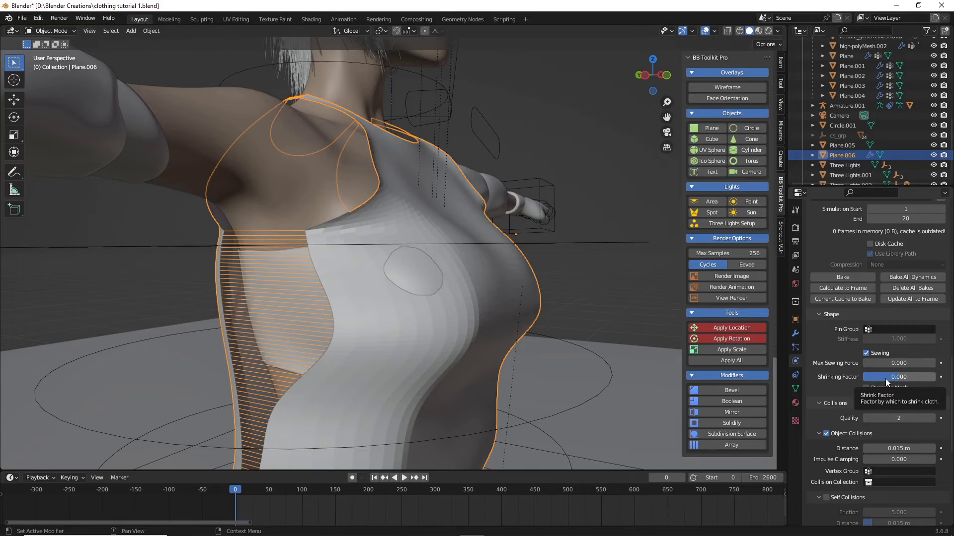
pyautogui.moveTo(240, 277); pyautogui.dragTo(282, 282, button='middle')
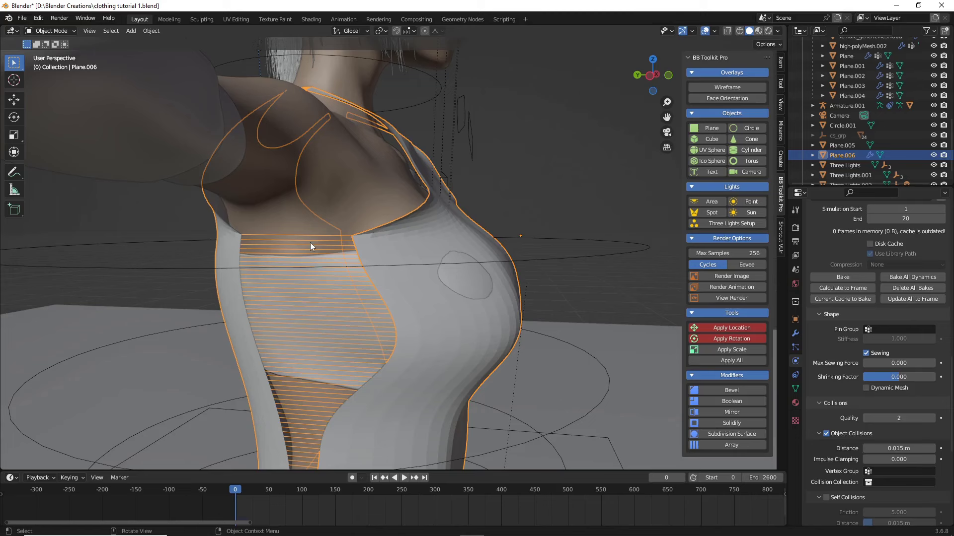
pyautogui.scroll(-5, 309, 247)
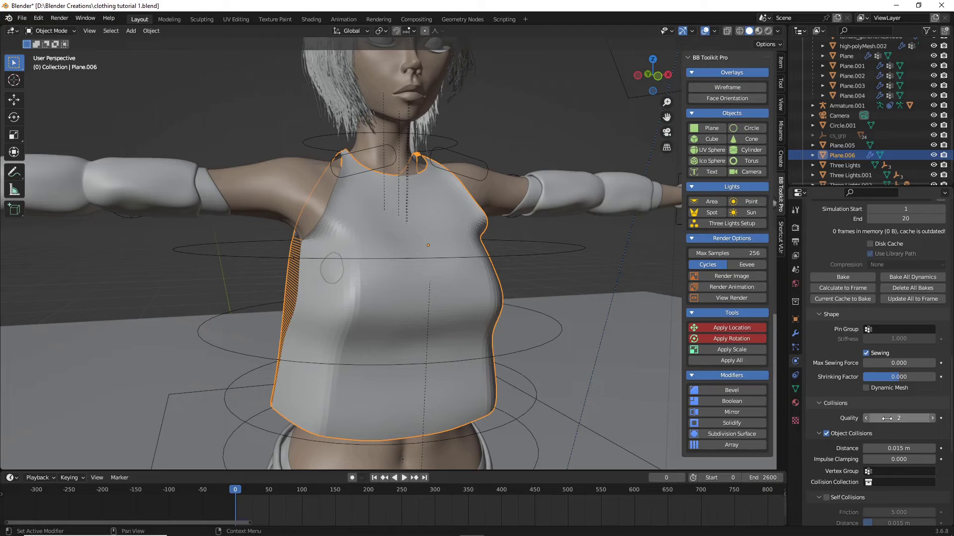
# Set the cloth's collision quality to 12 and its object collision distance to 0.001 m.
pyautogui.click(888, 419)
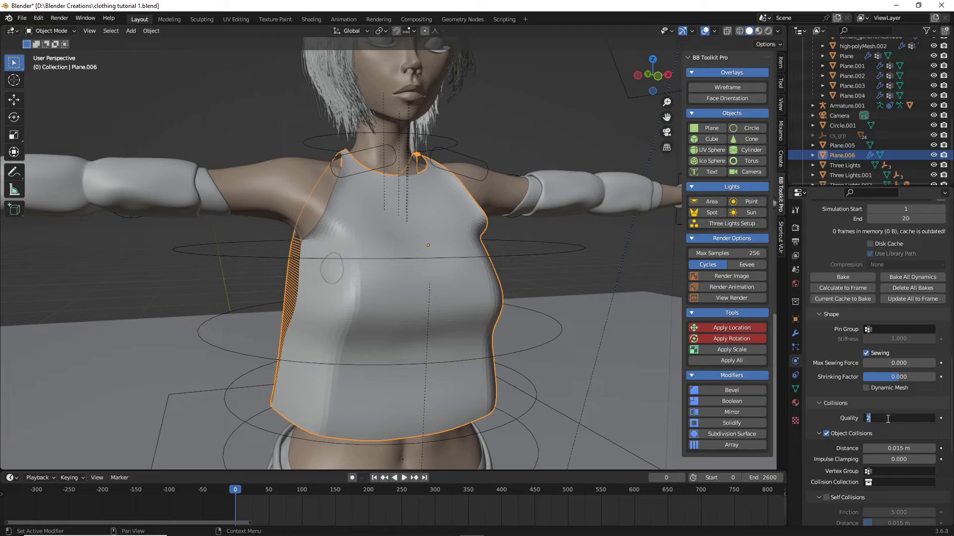
pyautogui.write('12')
pyautogui.press('Return')
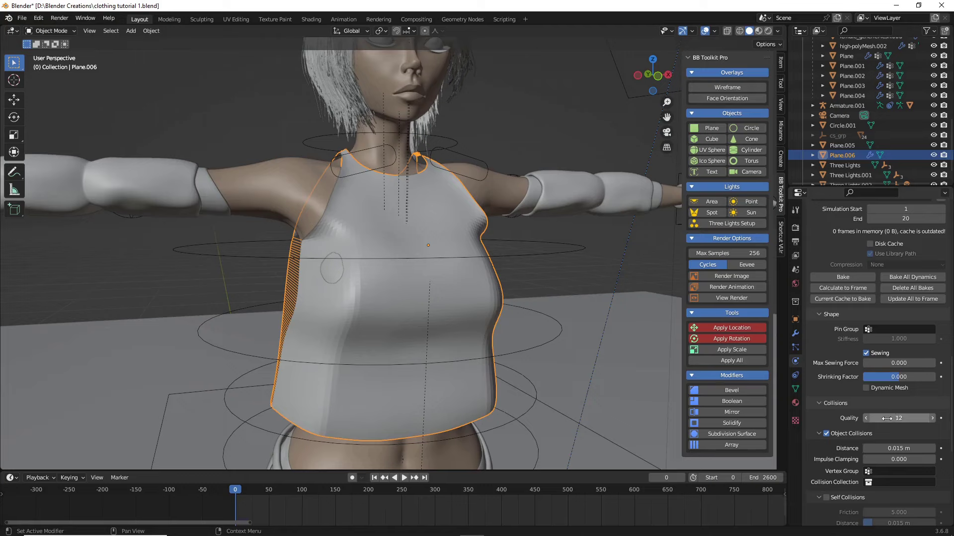
pyautogui.click(901, 449)
pyautogui.write('0.001')
pyautogui.press('Return')
# Enable Self Collisions for the cloth with a distance of 0.001 m.
pyautogui.scroll(-1, 824, 459)
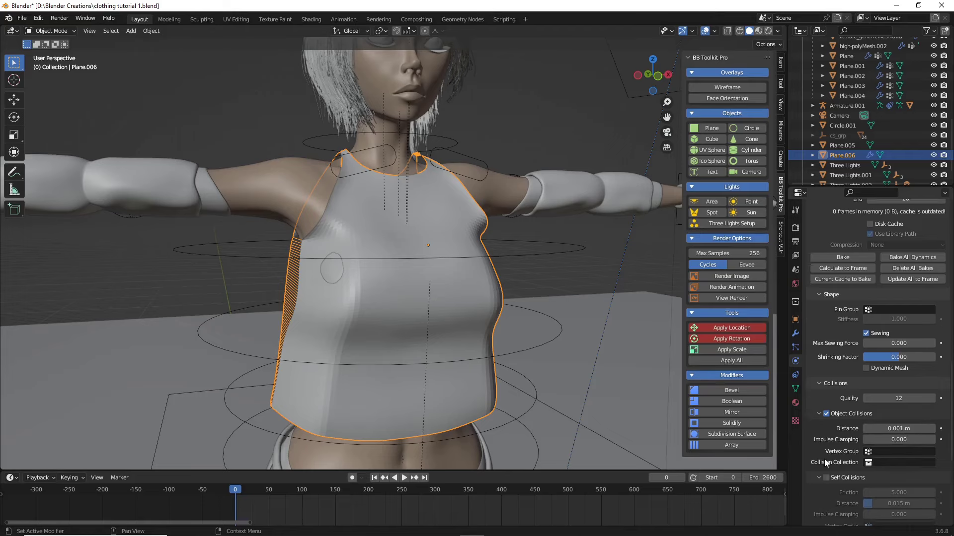
pyautogui.scroll(-2, 824, 459)
pyautogui.click(825, 439)
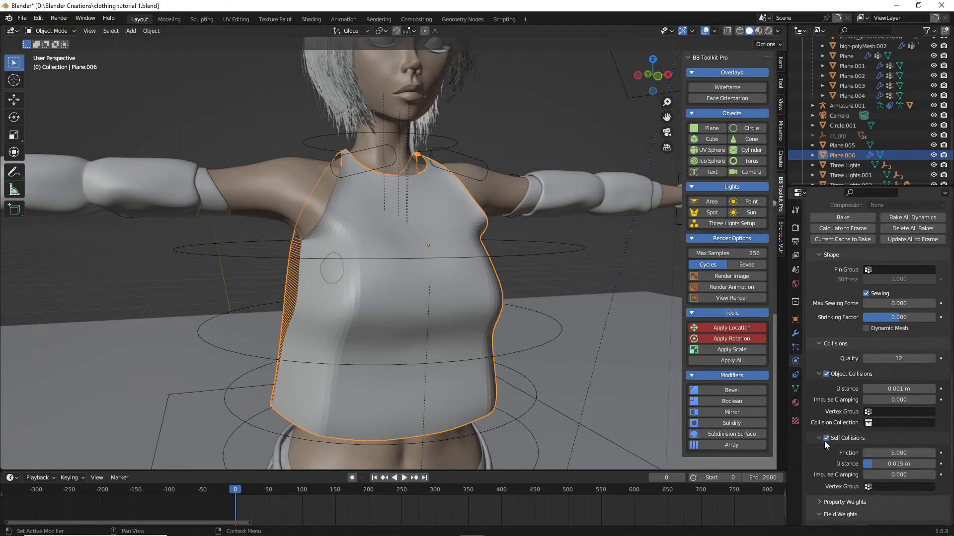
pyautogui.click(876, 467)
pyautogui.write('0.001')
pyautogui.press('Return')
pyautogui.scroll(-4, 861, 463)
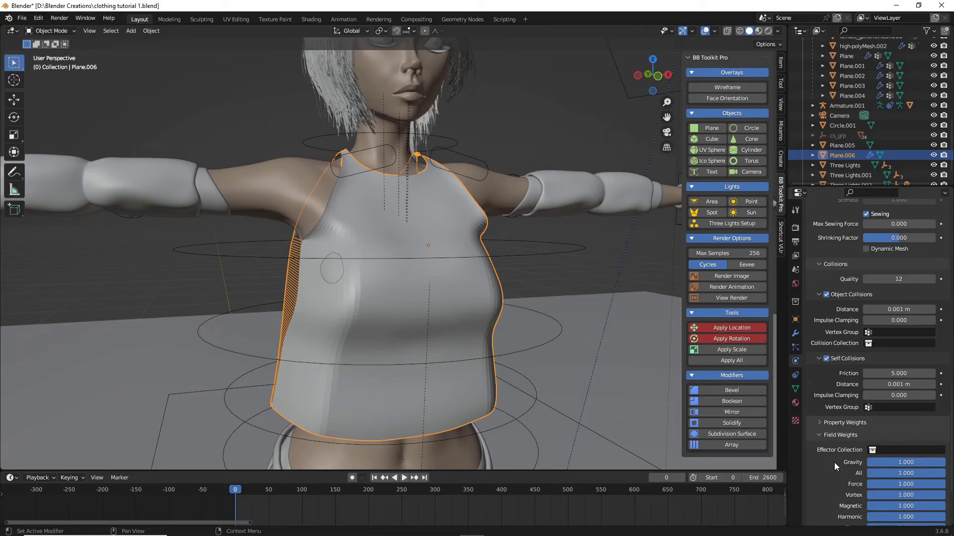
pyautogui.scroll(-2, 834, 463)
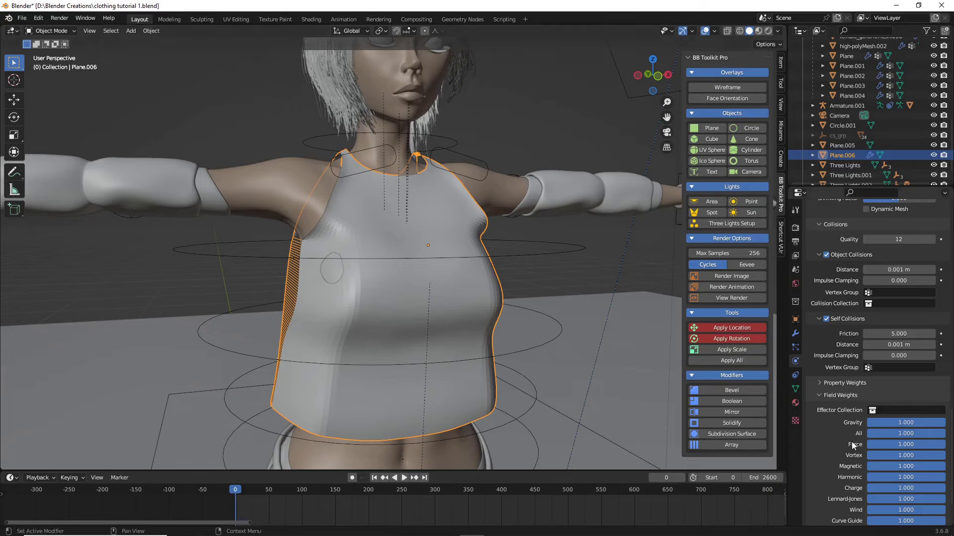
# Set the cloth's gravity field weight to 5 and collapse the Field Weights settings.
pyautogui.doubleClick(883, 422)
pyautogui.write('5')
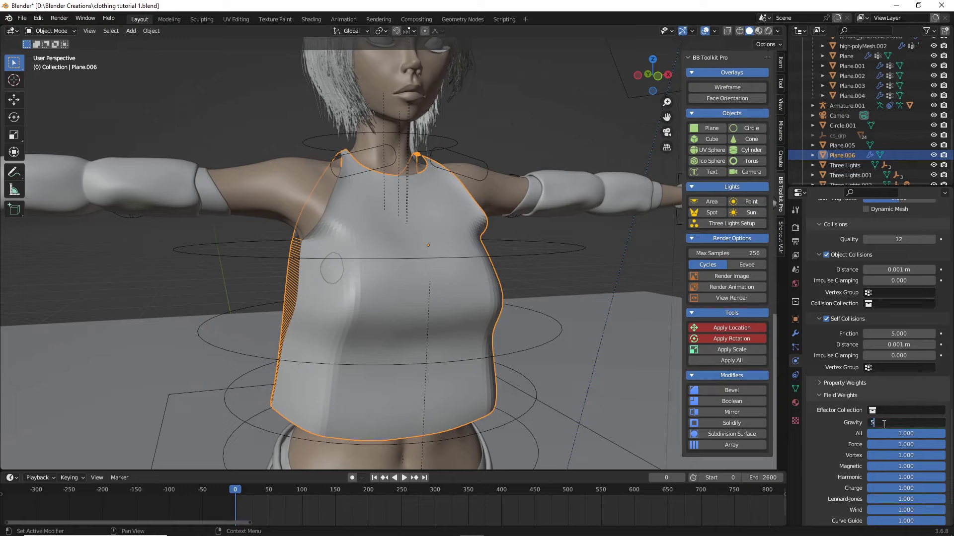
pyautogui.press('Return')
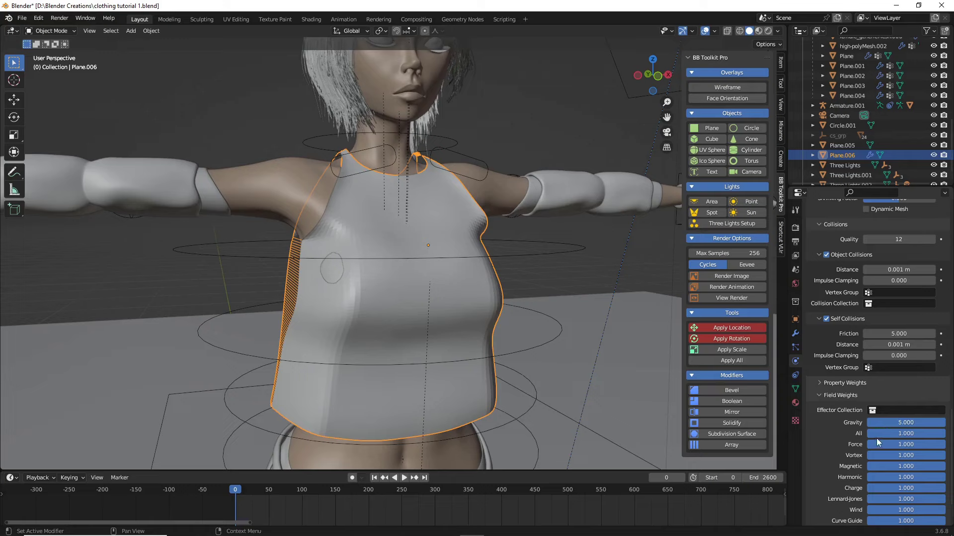
pyautogui.click(847, 397)
pyautogui.scroll(6, 849, 417)
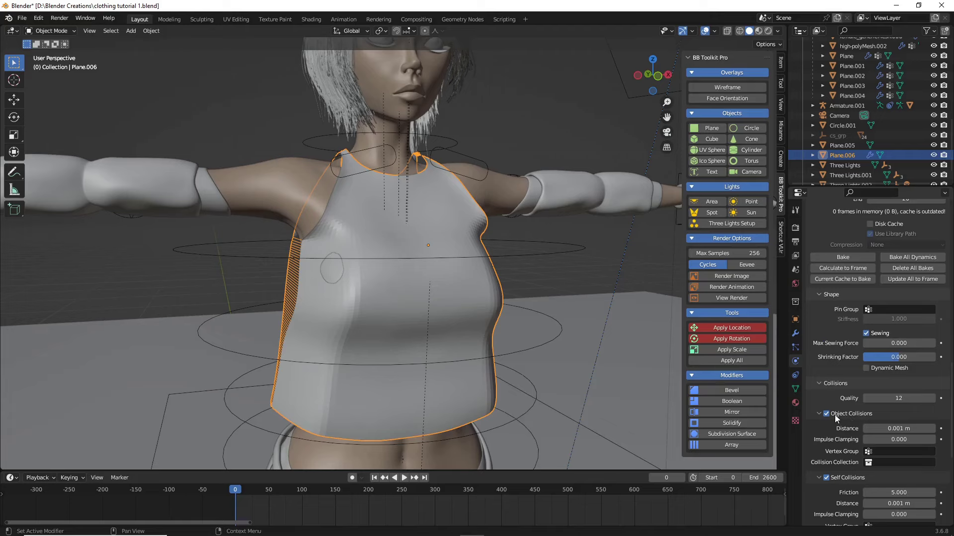
pyautogui.scroll(2, 838, 294)
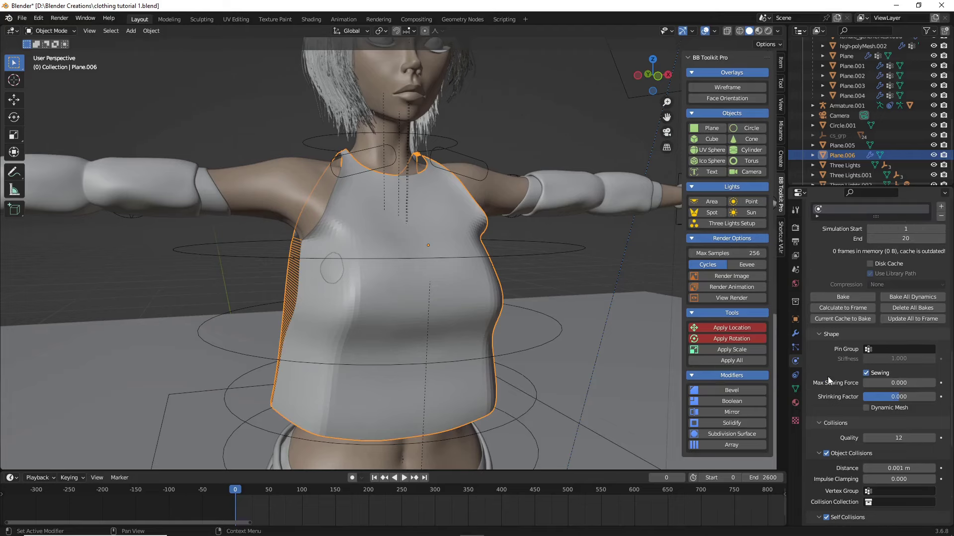
# Save the file and bake the cloth simulation.
pyautogui.click(22, 18)
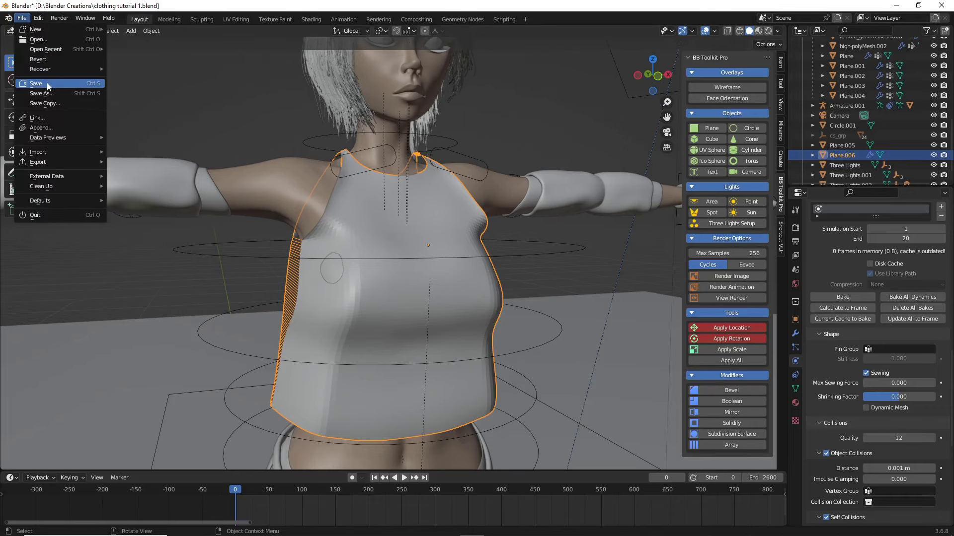
pyautogui.click(37, 85)
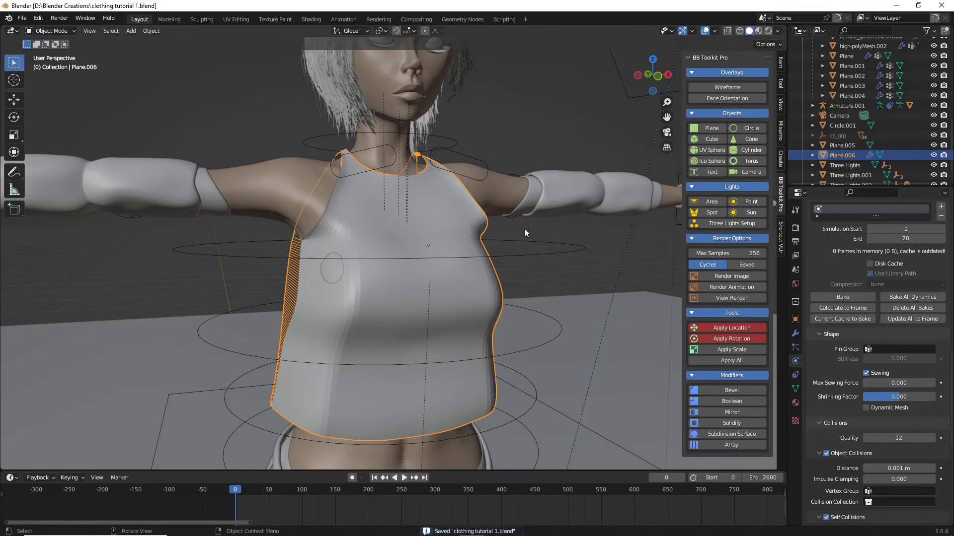
pyautogui.click(844, 295)
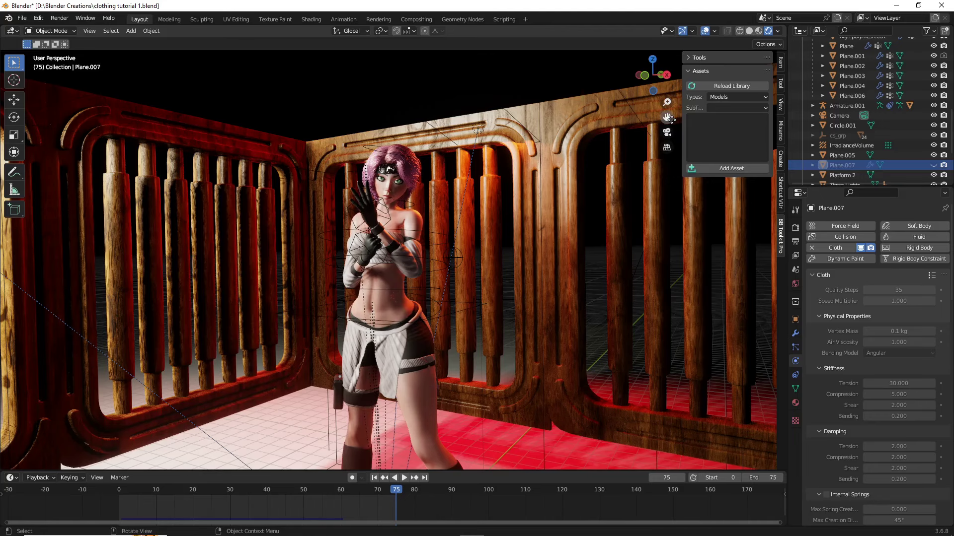
pyautogui.moveTo(601, 110); pyautogui.dragTo(601, 154, button='middle')
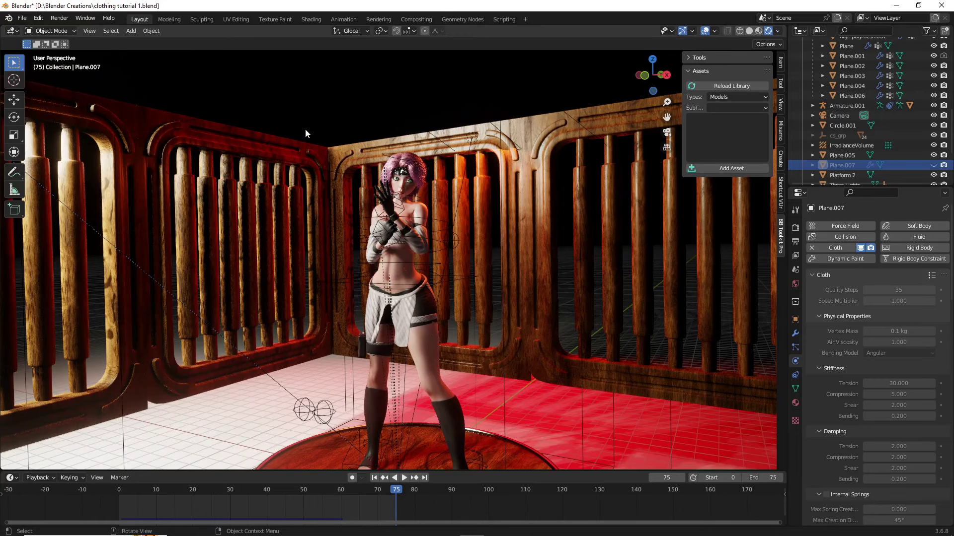
pyautogui.moveTo(304, 129); pyautogui.dragTo(302, 135, button='middle')
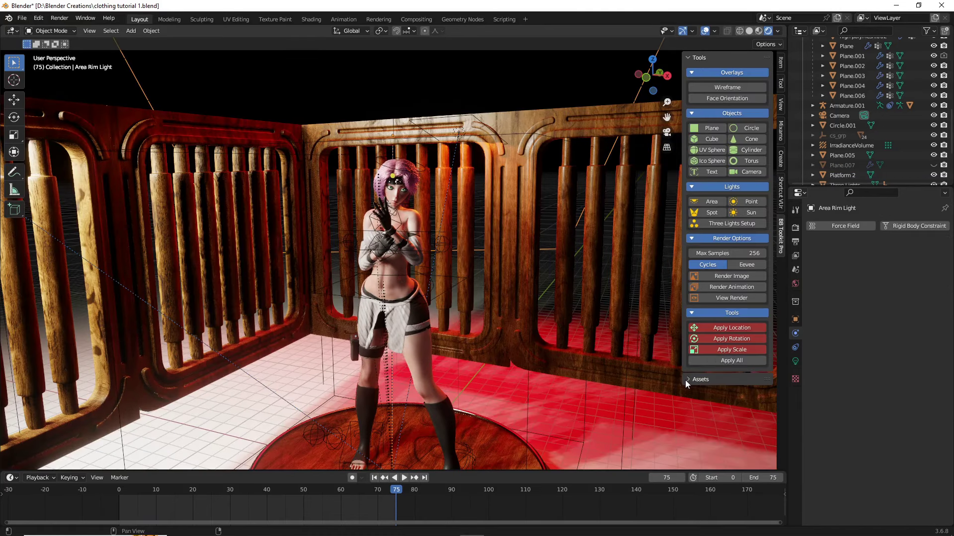
pyautogui.scroll(-4, 616, 371)
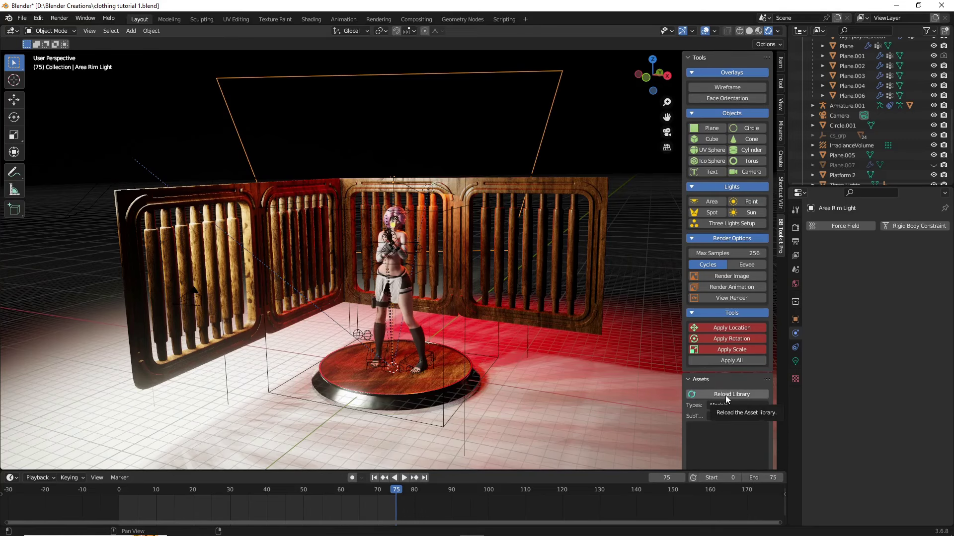
pyautogui.scroll(4, 502, 295)
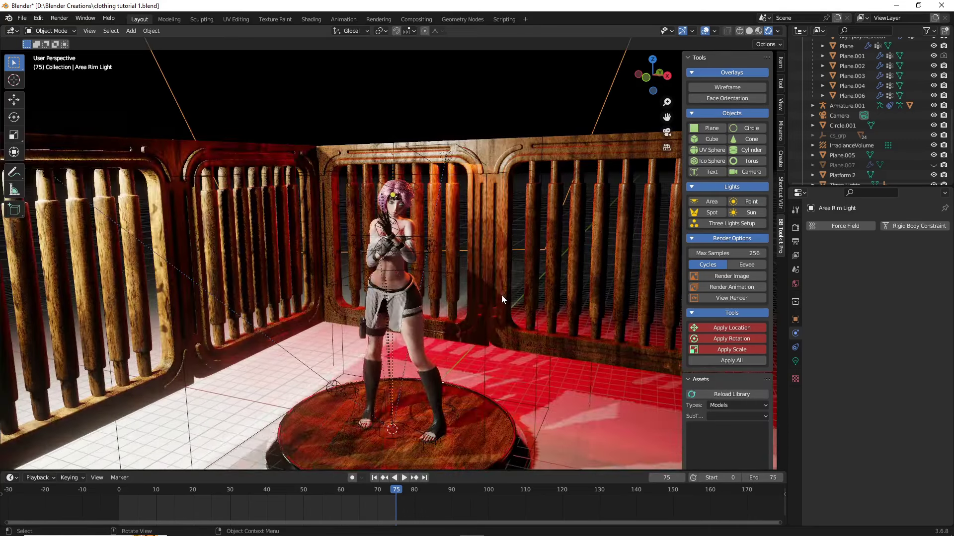
pyautogui.scroll(-3, 499, 294)
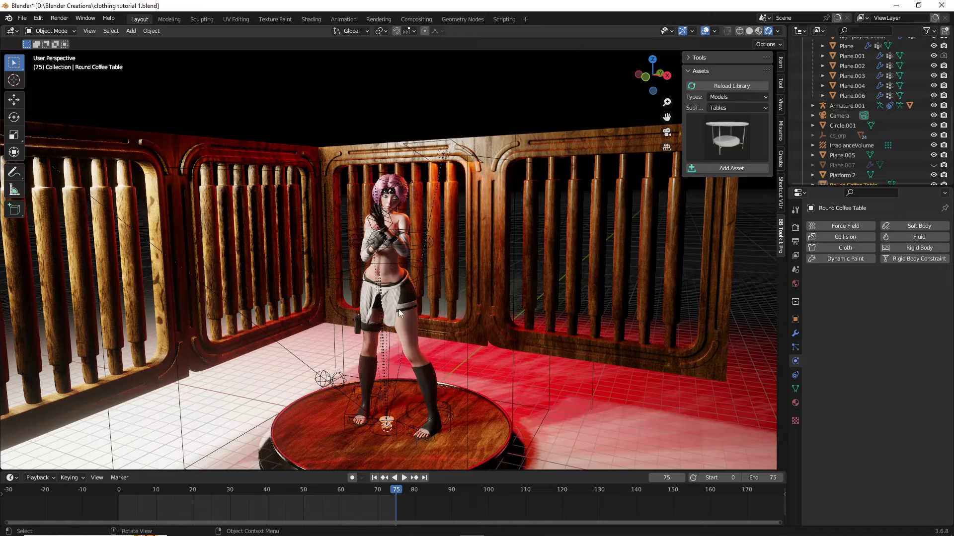
# Scale the Round Coffee Table up uniformly by a factor of about 12.15.
pyautogui.press('s')
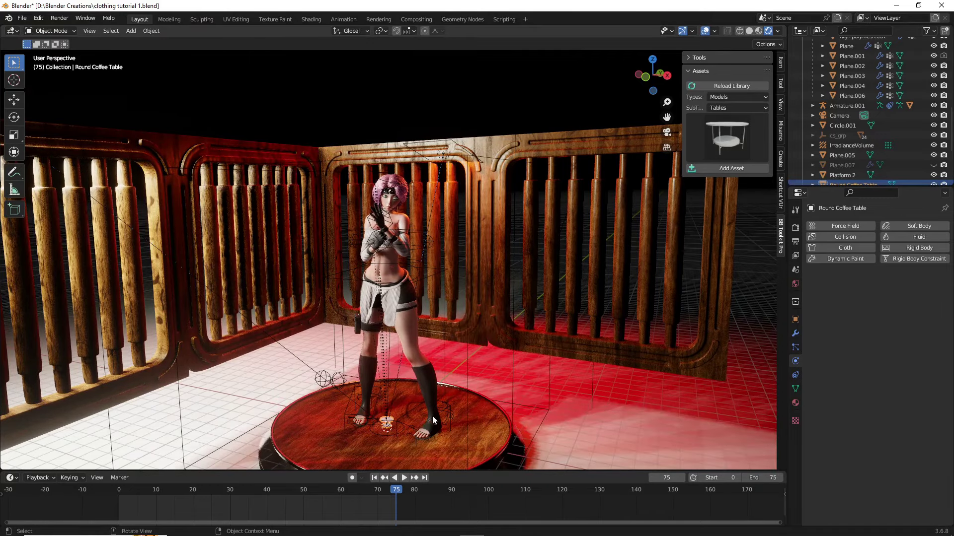
pyautogui.click(184, 156)
pyautogui.scroll(2, 311, 275)
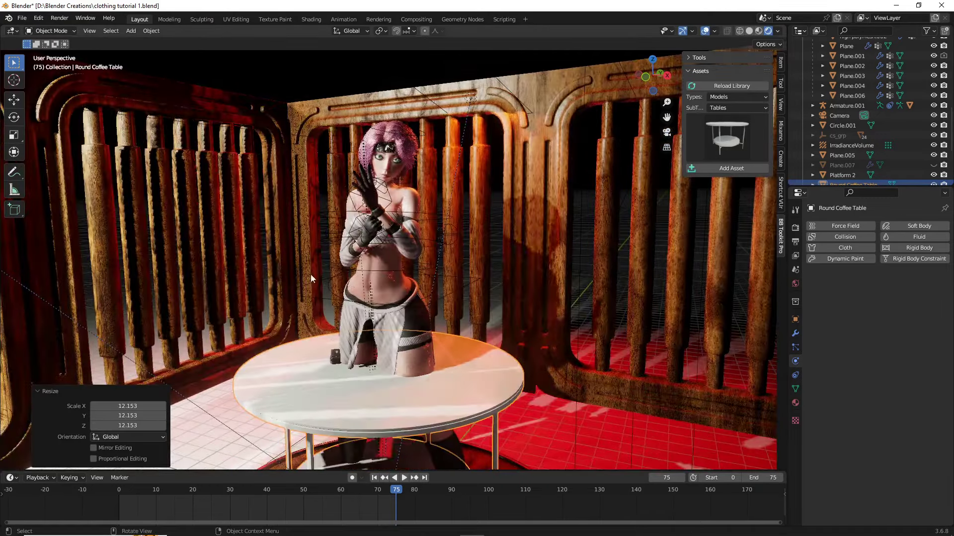
# Move the coffee table along the global X axis beside the character, with a final shift of about 17.8 m, and deselect it.
pyautogui.scroll(-1, 368, 282)
pyautogui.press('g')
pyautogui.press('x')
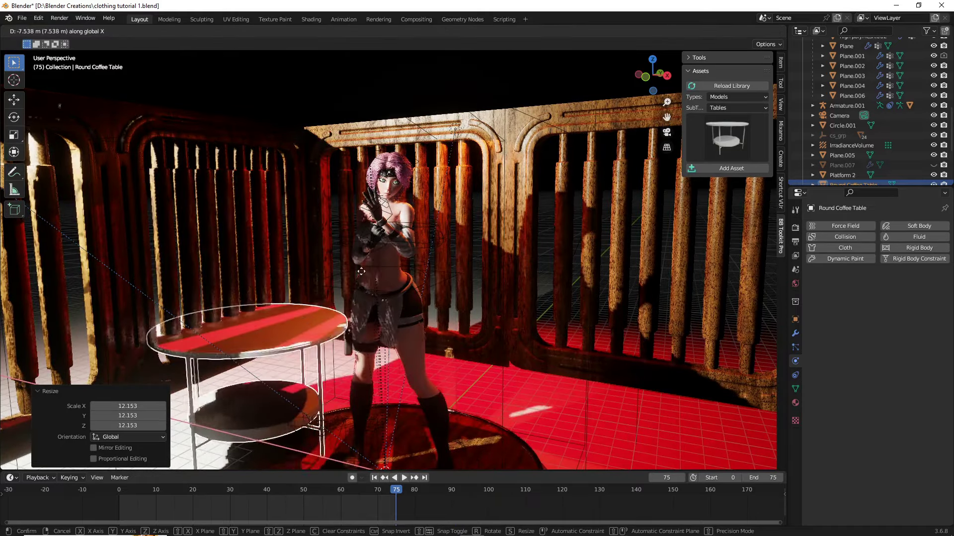
pyautogui.click(329, 315)
pyautogui.click(329, 314)
pyautogui.press('g')
pyautogui.press('x')
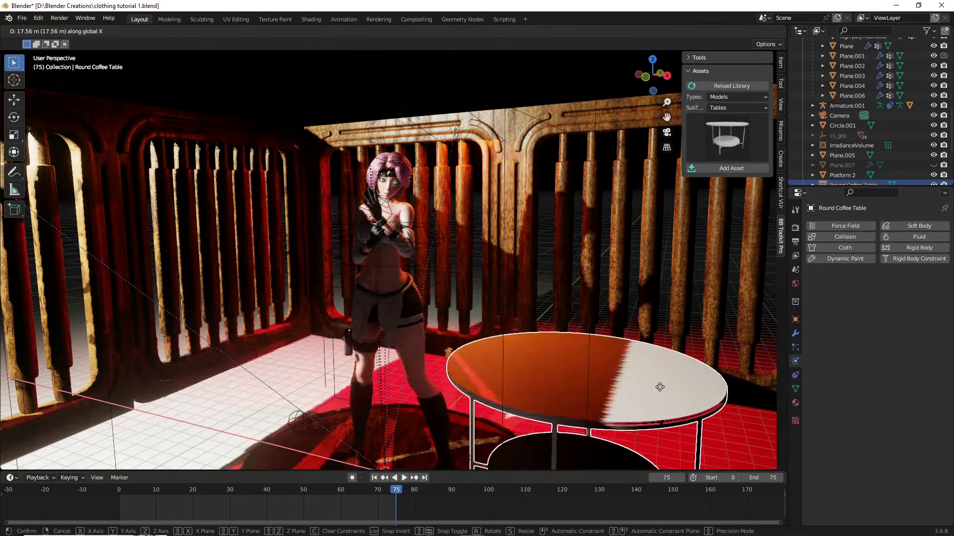
pyautogui.click(660, 387)
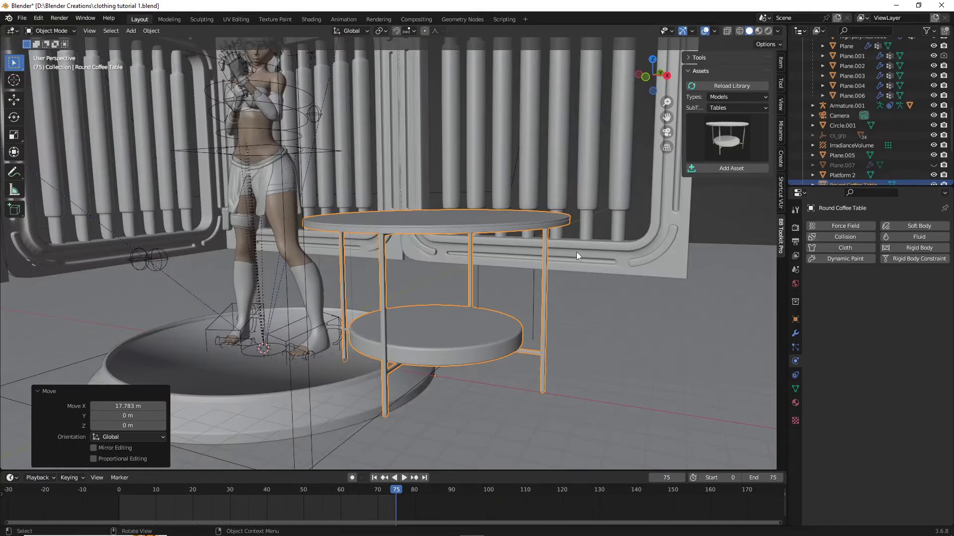
pyautogui.click(752, 233)
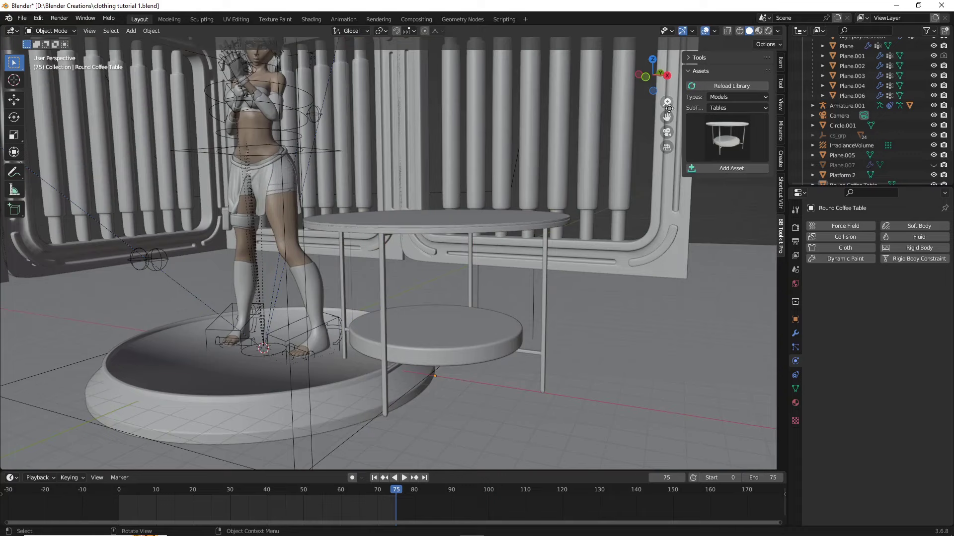
# Add a Subdivision Surface modifier to the coffee table and deselect the table.
pyautogui.moveTo(666, 117); pyautogui.dragTo(564, 126)
pyautogui.scroll(4, 564, 222)
pyautogui.moveTo(564, 223); pyautogui.dragTo(584, 220, button='middle')
pyautogui.scroll(-3, 579, 228)
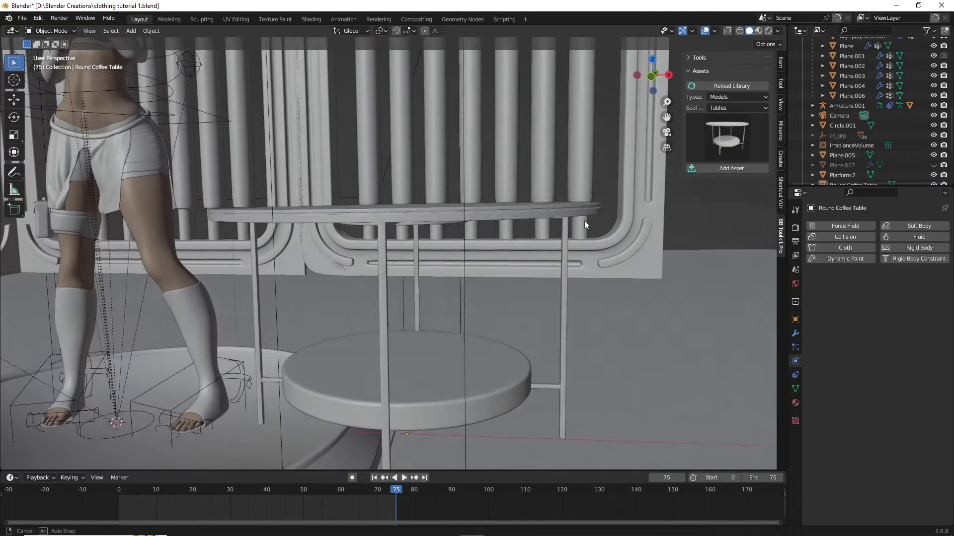
pyautogui.scroll(3, 579, 226)
pyautogui.scroll(-3, 473, 222)
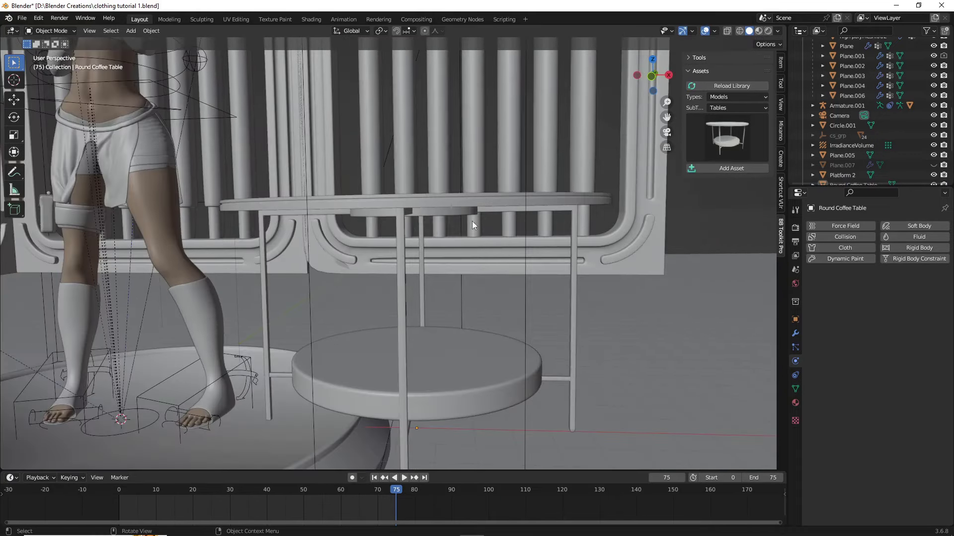
pyautogui.click(443, 208)
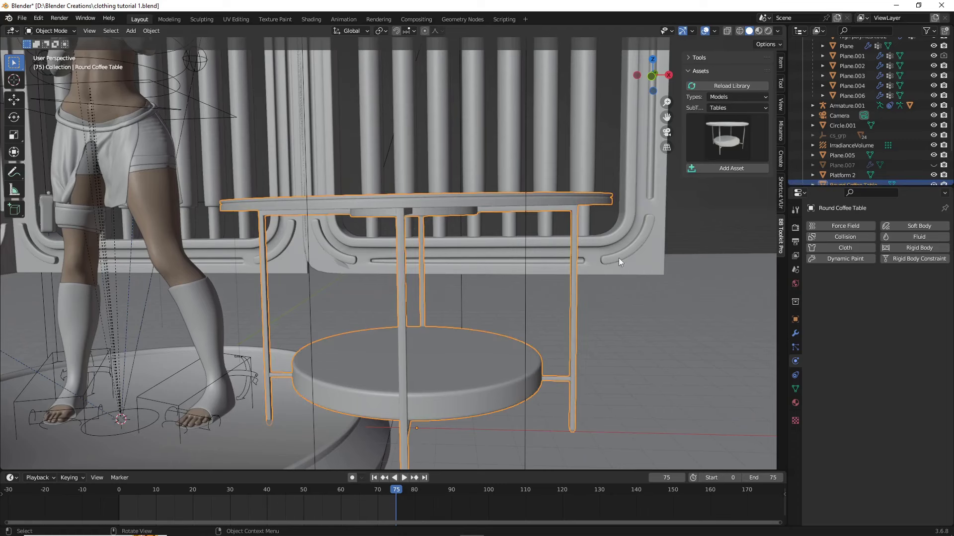
pyautogui.click(794, 333)
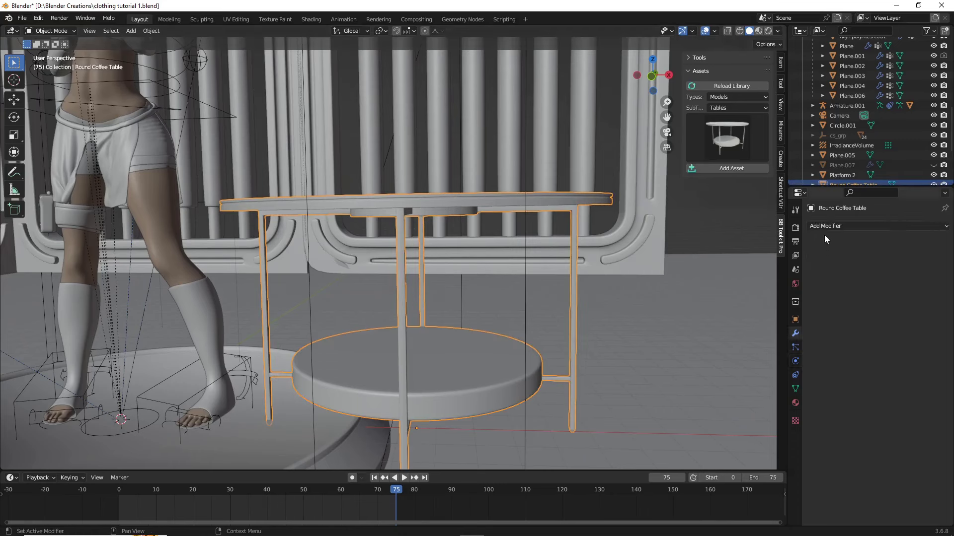
pyautogui.click(825, 227)
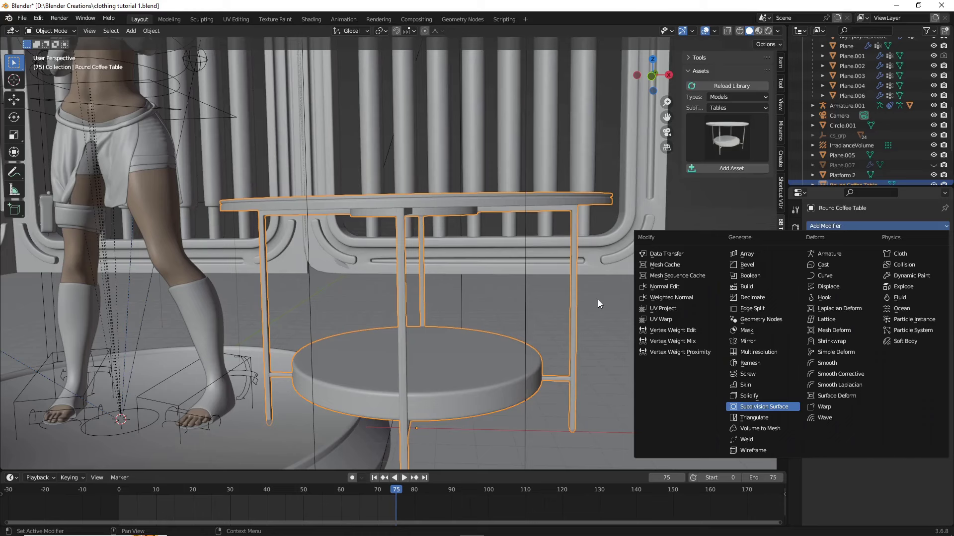
pyautogui.click(763, 406)
pyautogui.moveTo(762, 407); pyautogui.dragTo(611, 324, button='middle')
pyautogui.click(711, 212)
# Inspect the smoothed coffee table and remove its Subdivision modifier.
pyautogui.scroll(2, 703, 223)
pyautogui.scroll(2, 689, 231)
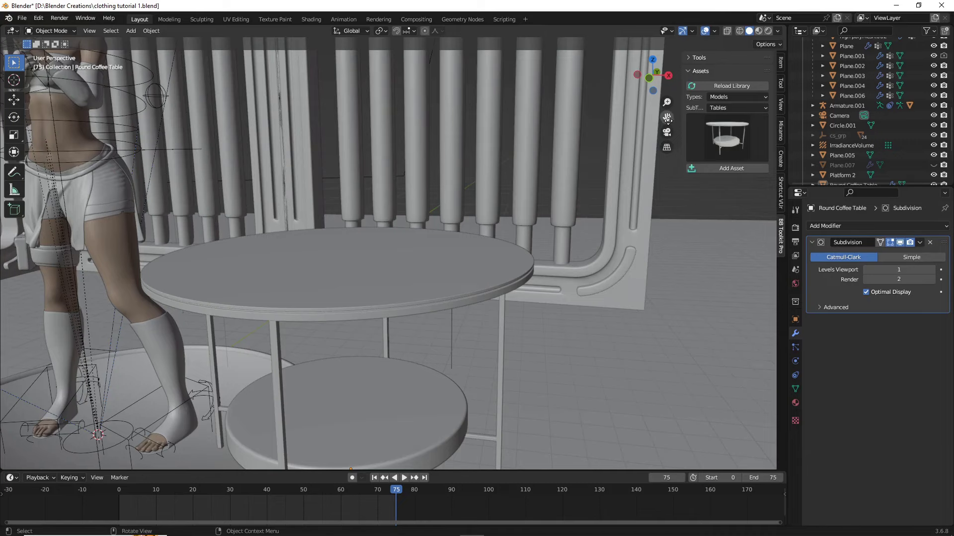
pyautogui.moveTo(667, 119); pyautogui.dragTo(687, 34)
pyautogui.click(929, 242)
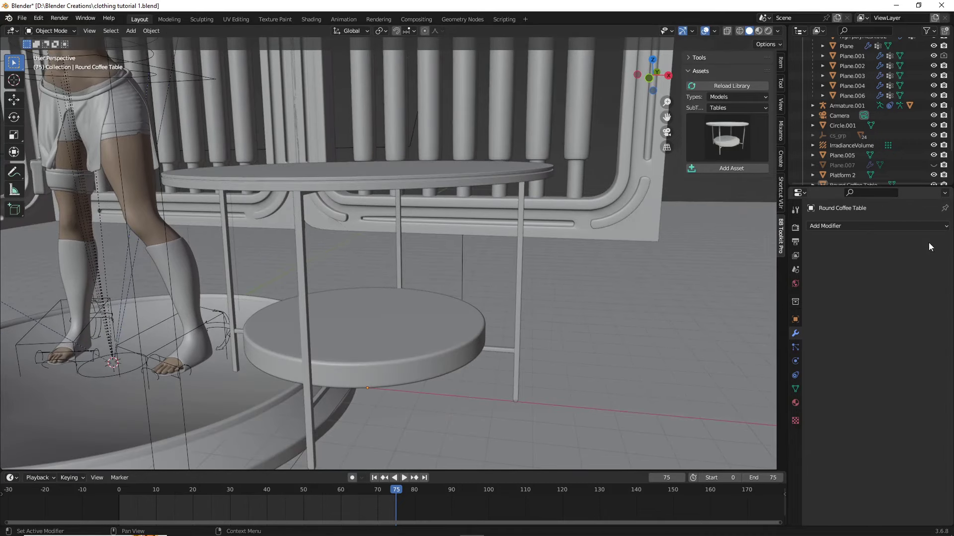
# Examine the coffee table's mesh topology in Edit Mode, including the tabletop and its rim, and return to Object Mode.
pyautogui.click(400, 177)
pyautogui.press('Tab')
pyautogui.moveTo(400, 177); pyautogui.dragTo(453, 272, button='middle')
pyautogui.click(645, 317)
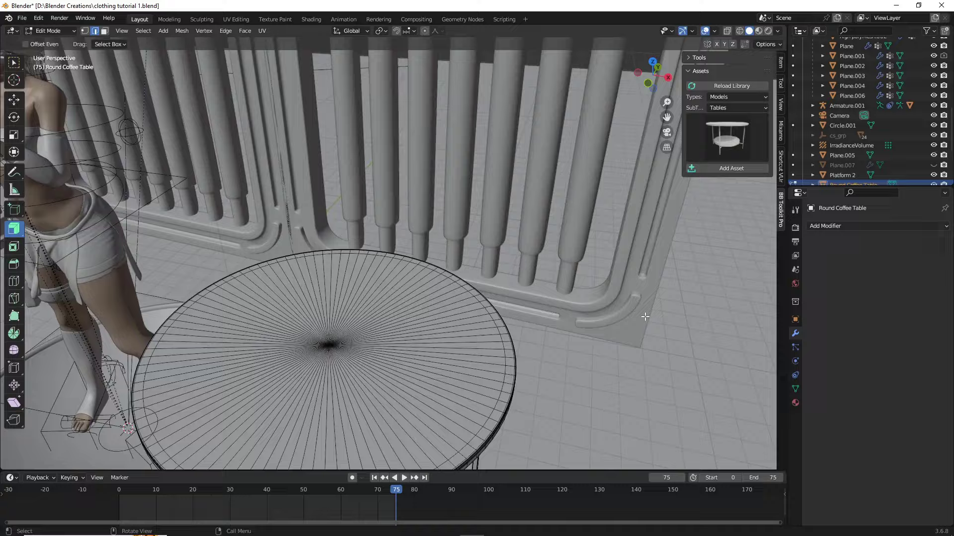
pyautogui.moveTo(644, 316); pyautogui.dragTo(657, 296, button='middle')
pyautogui.scroll(1, 656, 297)
pyautogui.keyDown('shift'); pyautogui.moveTo(606, 319); pyautogui.dragTo(599, 301, button='middle'); pyautogui.keyUp('shift')
pyautogui.scroll(1, 605, 307)
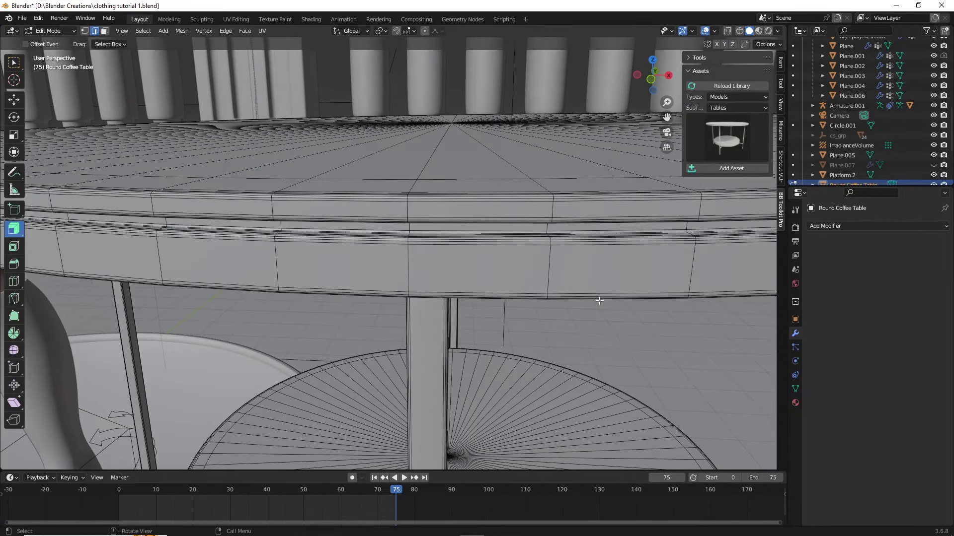
pyautogui.scroll(-8, 599, 301)
pyautogui.press('Tab')
pyautogui.hotkey('alt', 'a')
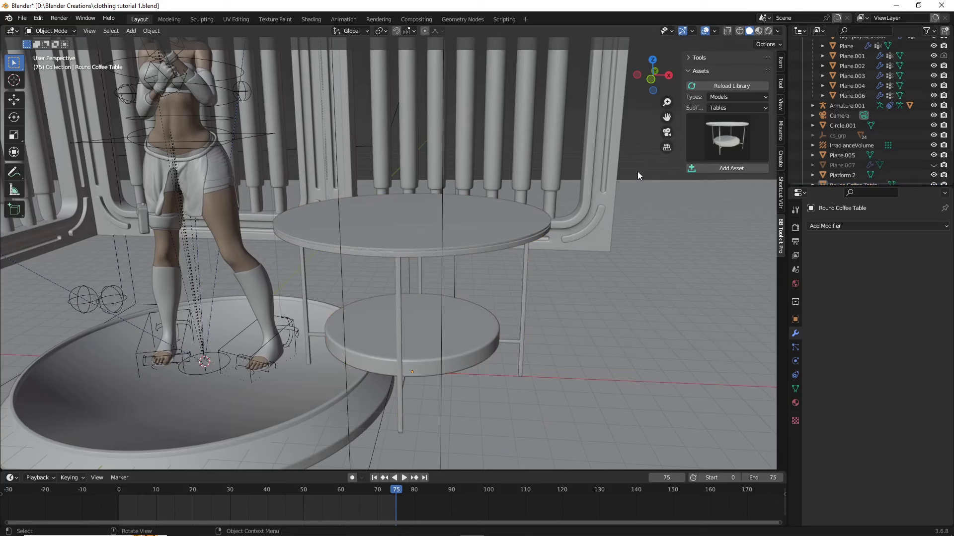
# Select the coffee table, show the scene in rendered shading and set the asset library type to Materials.
pyautogui.click(452, 240)
pyautogui.click(768, 30)
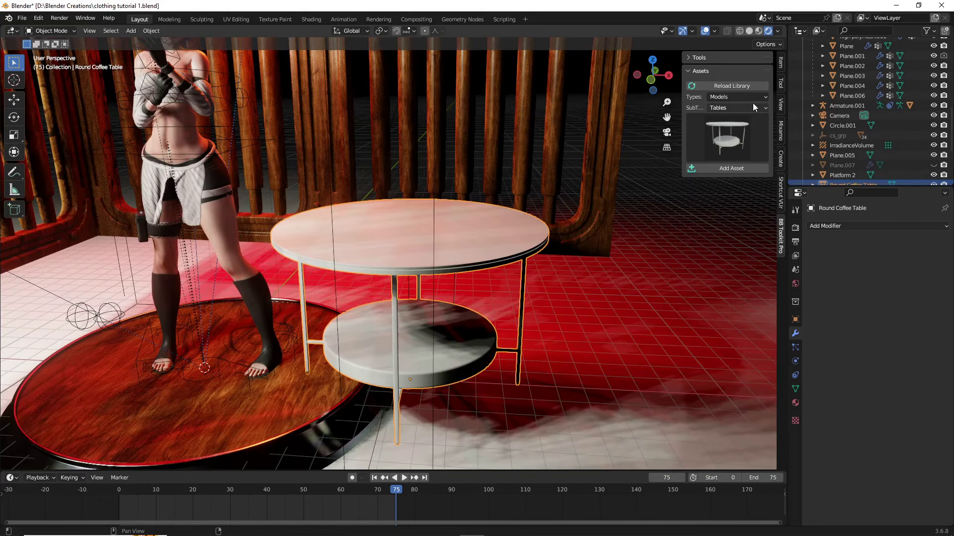
pyautogui.click(734, 98)
pyautogui.click(728, 117)
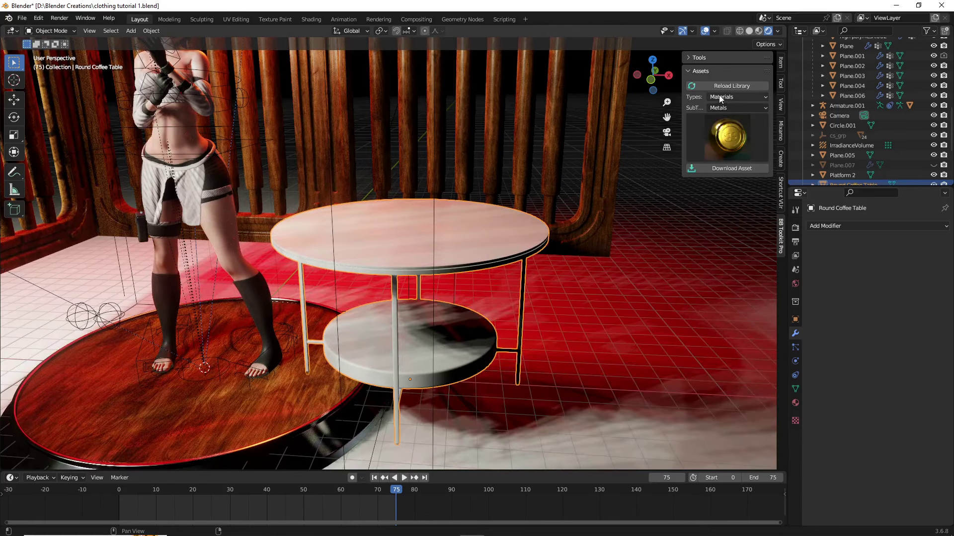
# Choose the Wood subtype in the material assets and apply the shown wood material to the coffee table.
pyautogui.click(730, 108)
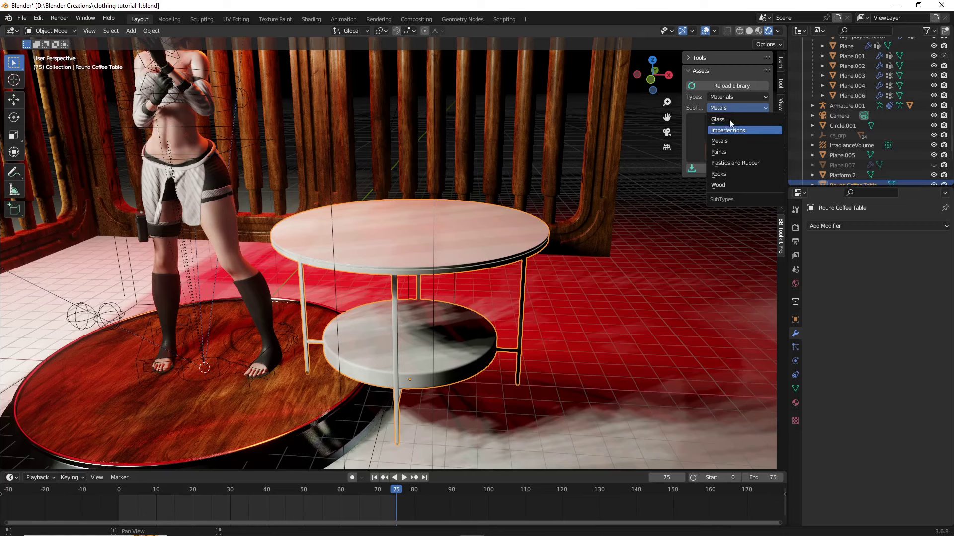
pyautogui.click(725, 109)
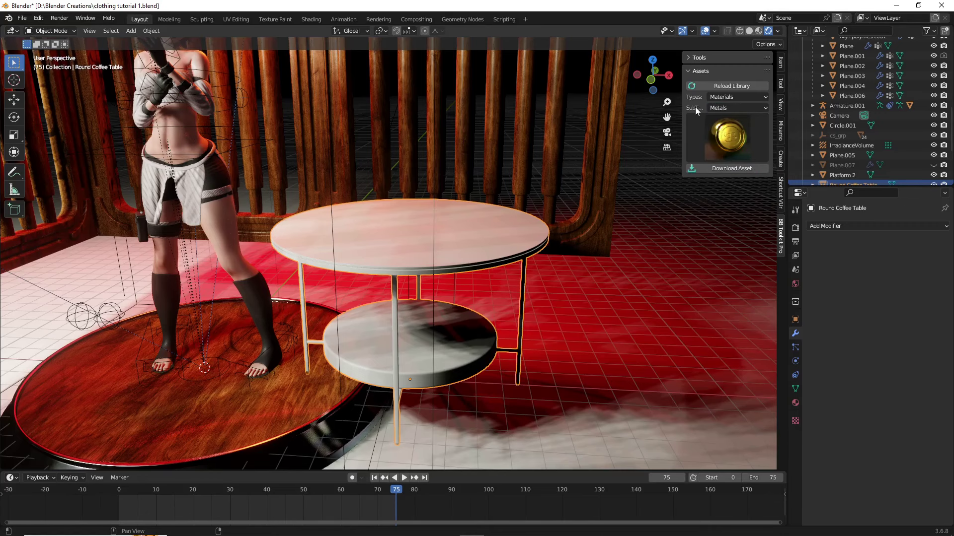
pyautogui.click(736, 108)
pyautogui.click(717, 185)
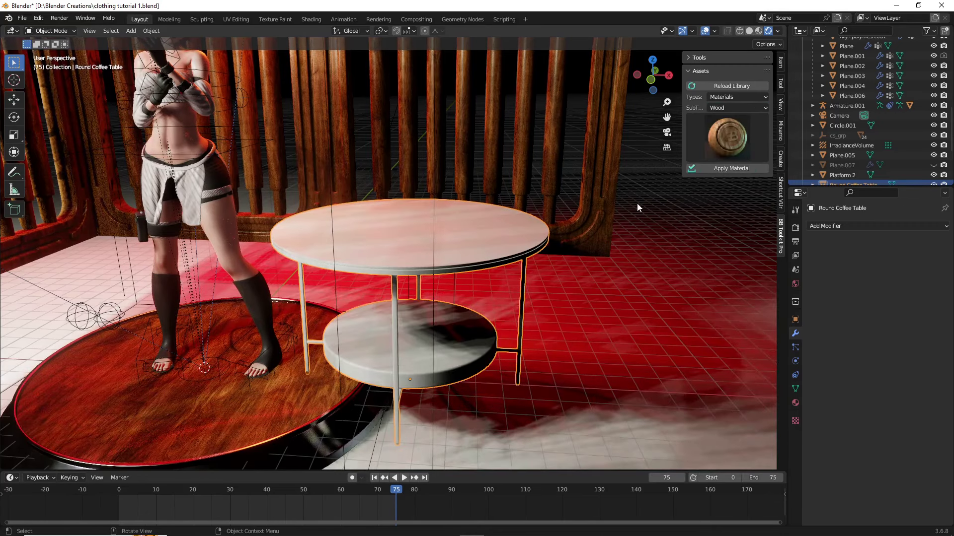
pyautogui.click(724, 168)
pyautogui.press('Tab')
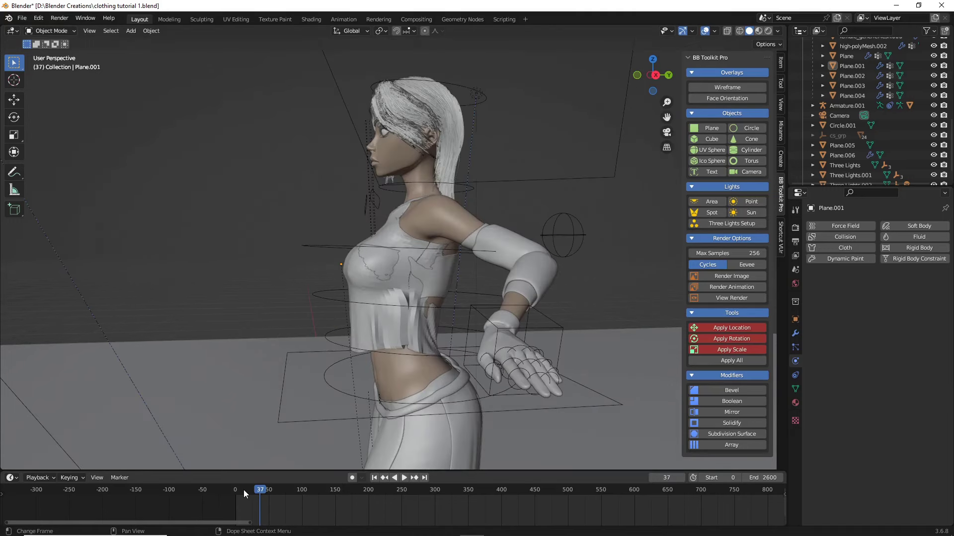
# Go to frame 14 of the animation to check how the tank top fits the moving character.
pyautogui.click(243, 490)
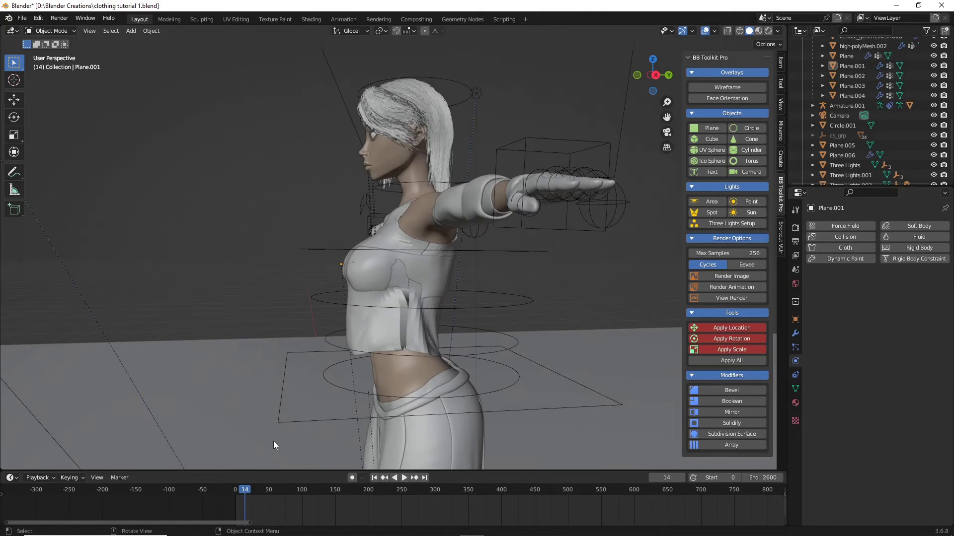
# Go to frame 20 of the animation to check the tank top on the character.
pyautogui.click(668, 477)
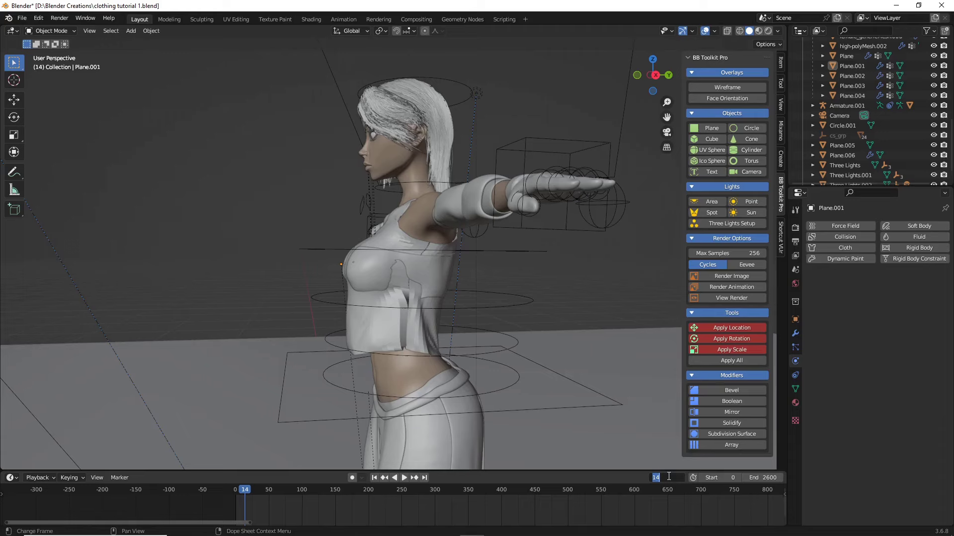
pyautogui.write('20')
pyautogui.press('Return')
pyautogui.moveTo(468, 407); pyautogui.dragTo(498, 304, button='middle')
pyautogui.scroll(3, 524, 251)
# Hide the chest band mesh (Plane.001) that pokes through the tank top.
pyautogui.click(353, 284)
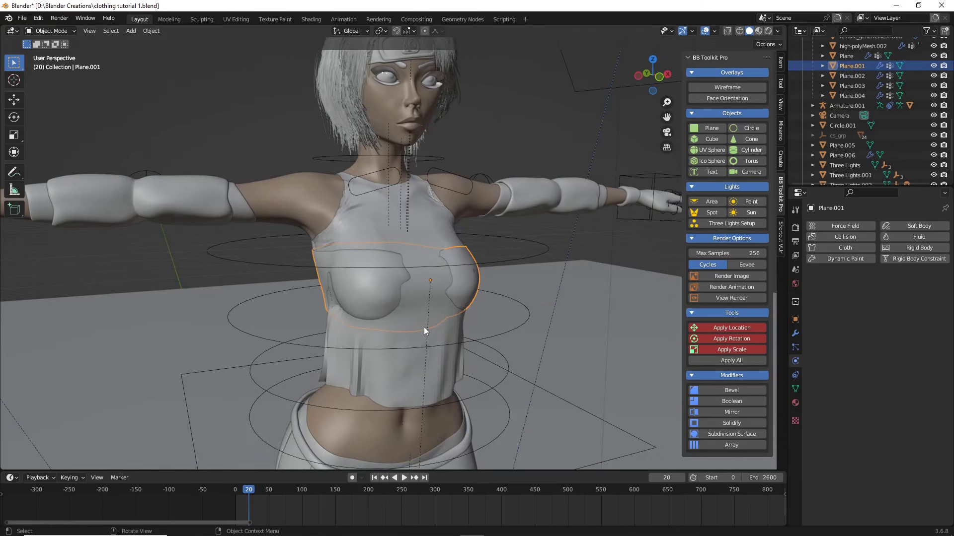
pyautogui.press('h')
pyautogui.moveTo(424, 327); pyautogui.dragTo(420, 315, button='middle')
pyautogui.click(571, 275)
pyautogui.scroll(-4, 571, 275)
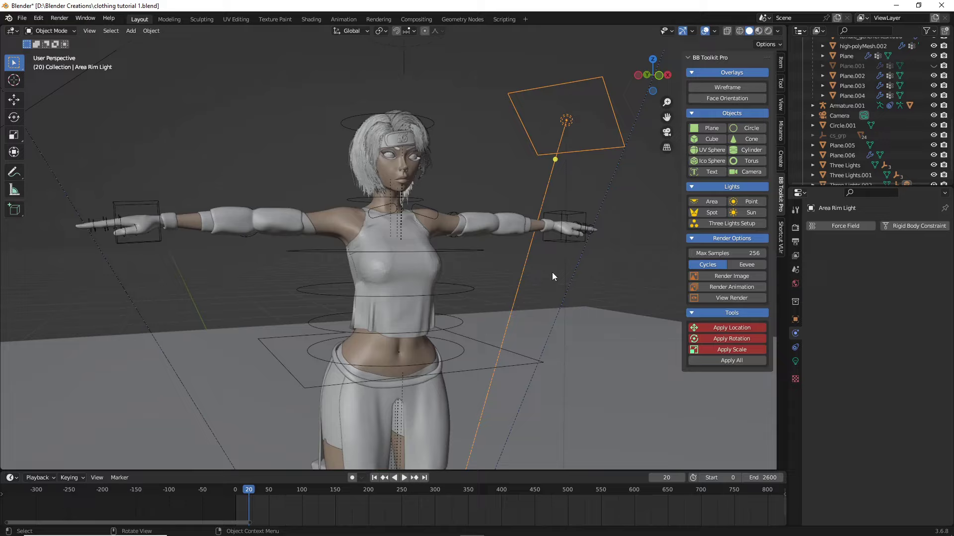
pyautogui.click(505, 273)
pyautogui.moveTo(505, 273)
pyautogui.mouseDown(button='middle')
pyautogui.moveTo(455, 296)
pyautogui.moveTo(502, 258)
pyautogui.mouseUp(button='middle')
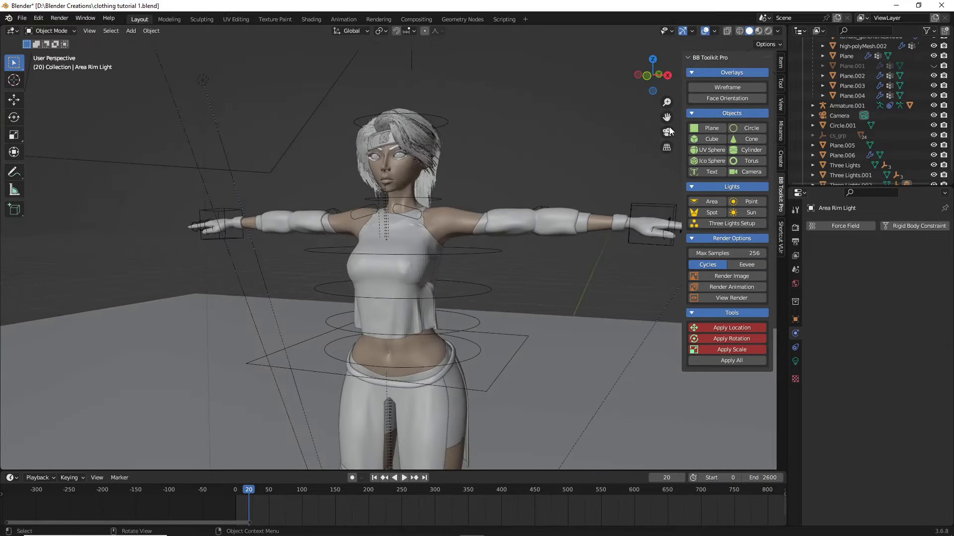
# Show the scene in rendered shading and examine the tank top from the front and the side.
pyautogui.click(769, 30)
pyautogui.moveTo(550, 162); pyautogui.dragTo(511, 236, button='middle')
pyautogui.moveTo(385, 284); pyautogui.dragTo(395, 284, button='middle')
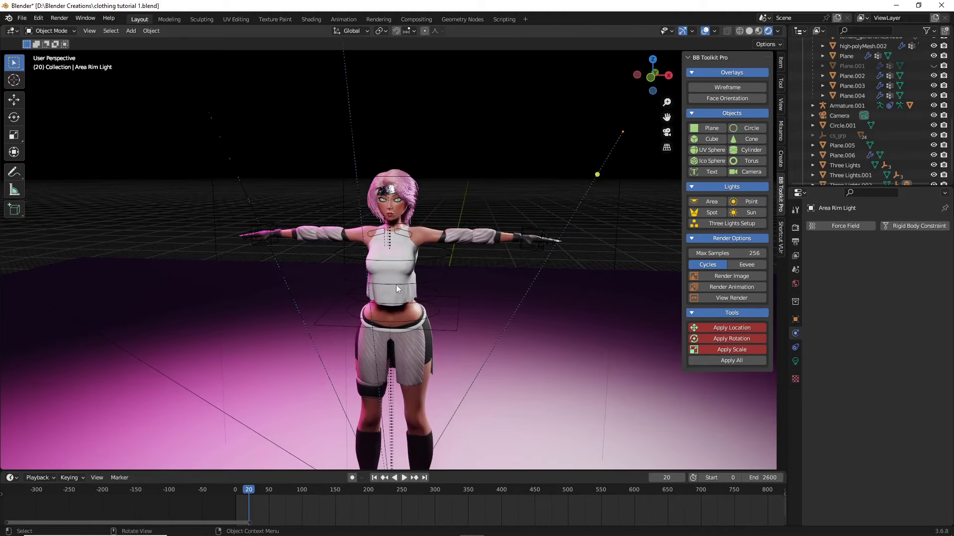
pyautogui.click(408, 281)
pyautogui.click(407, 281)
pyautogui.click(511, 185)
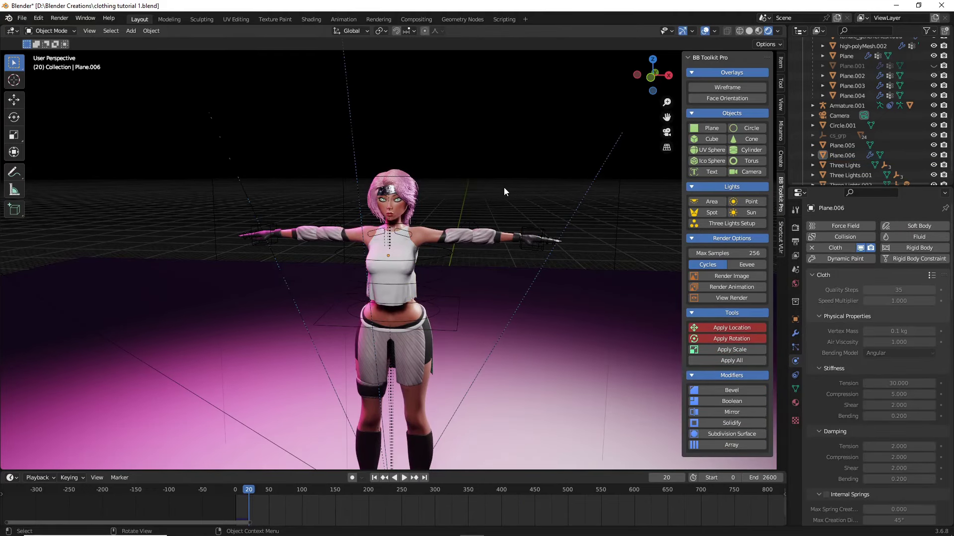
pyautogui.moveTo(503, 187); pyautogui.dragTo(457, 174, button='middle')
pyautogui.scroll(4, 424, 213)
pyautogui.moveTo(371, 227); pyautogui.dragTo(386, 258, button='middle')
pyautogui.scroll(-3, 385, 258)
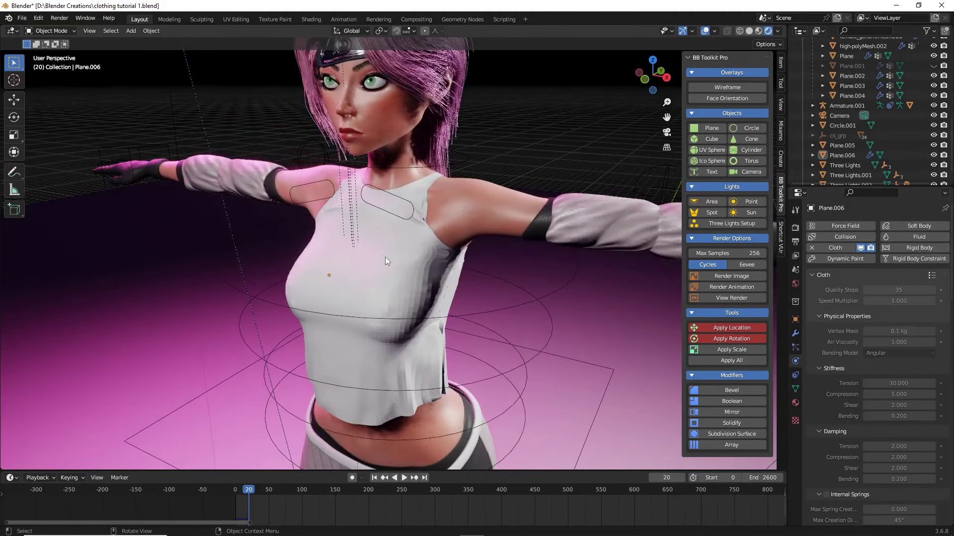
# Apply the Cloth modifier on the tank top.
pyautogui.click(407, 252)
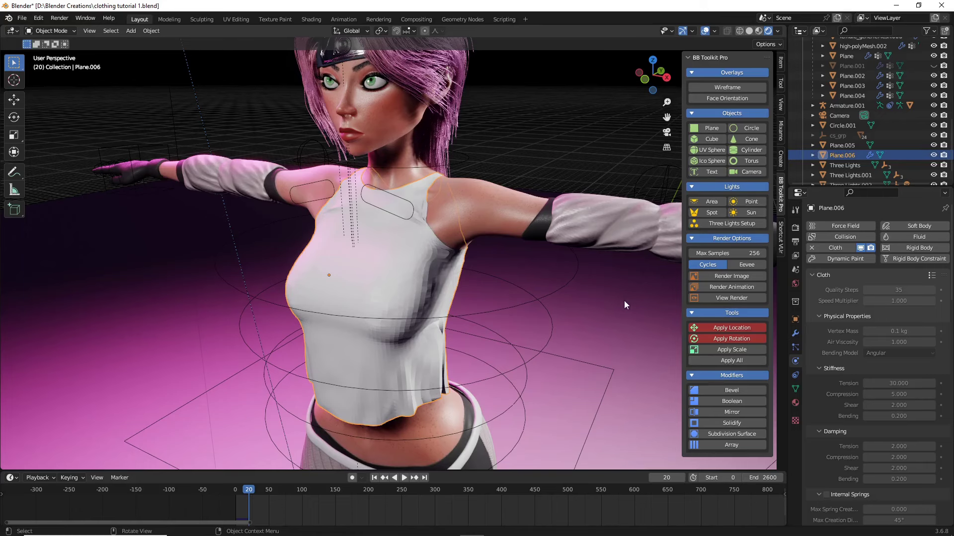
pyautogui.click(795, 333)
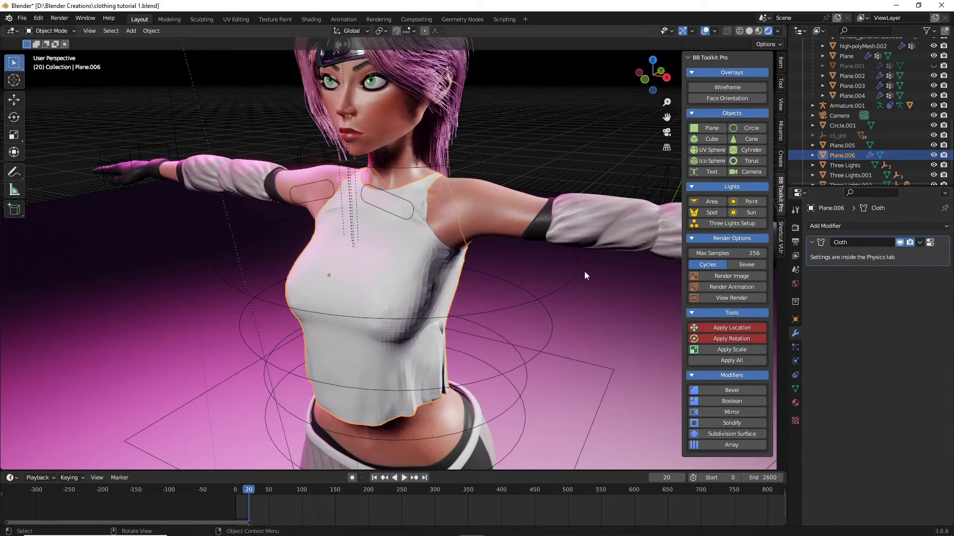
pyautogui.click(920, 243)
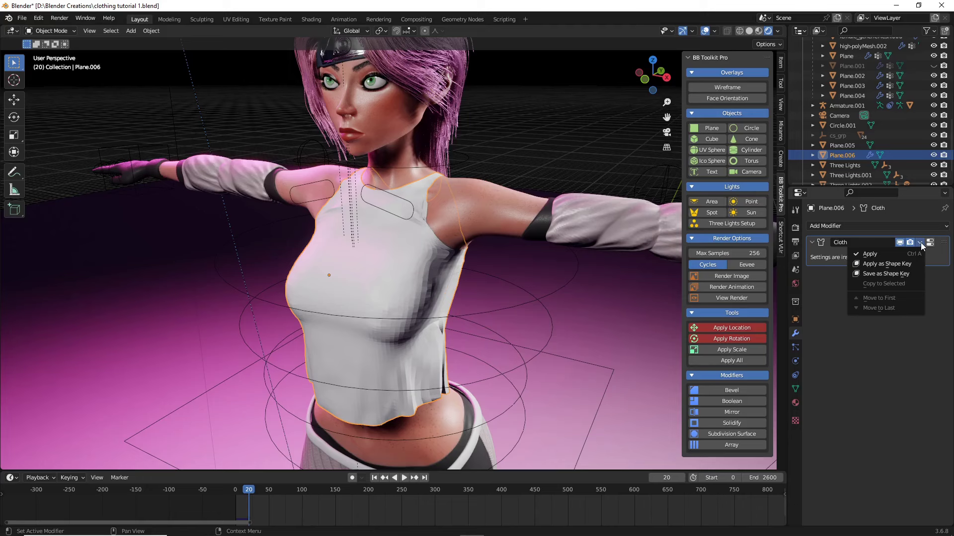
pyautogui.click(892, 252)
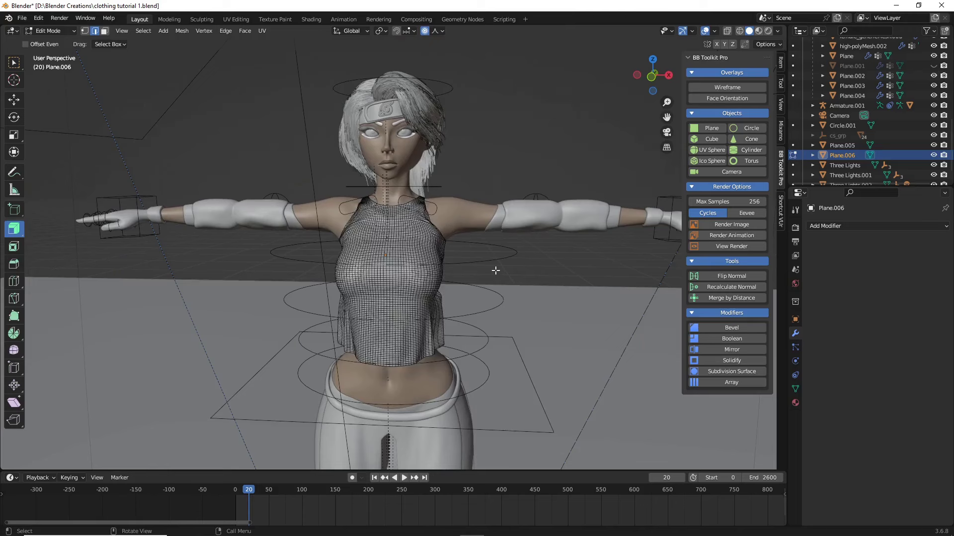
# Select the tank top's whole mesh in Edit Mode and run Fill Holes on it.
pyautogui.press('a')
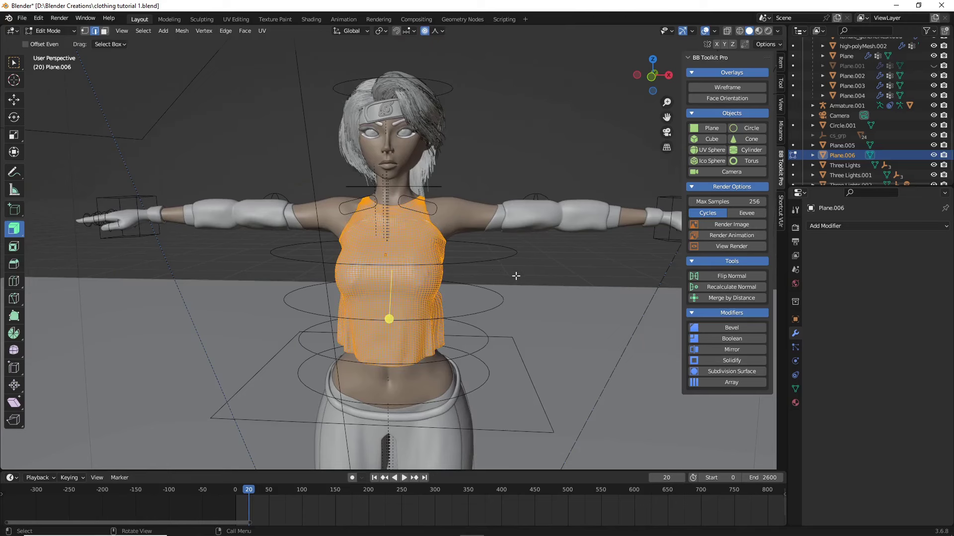
pyautogui.moveTo(499, 279); pyautogui.dragTo(245, 178, button='middle')
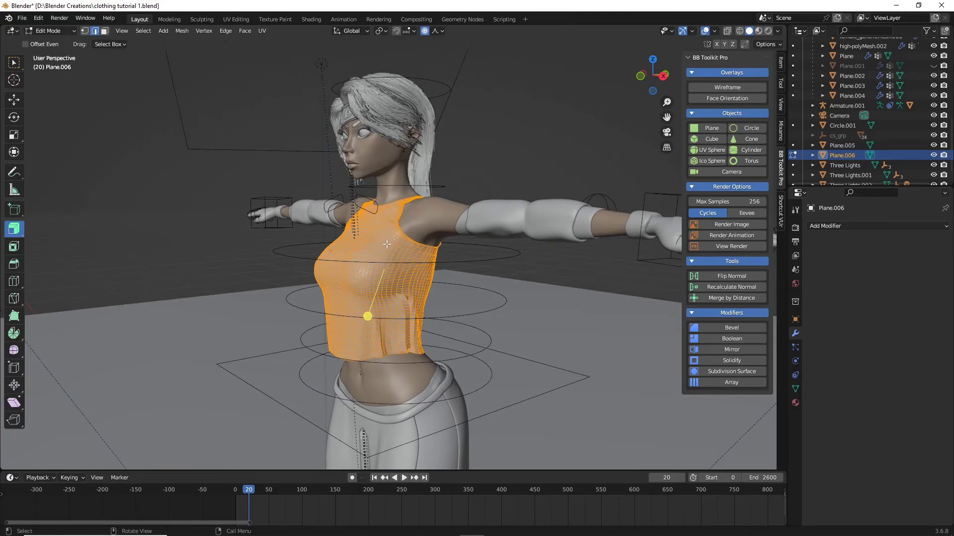
pyautogui.press('F3')
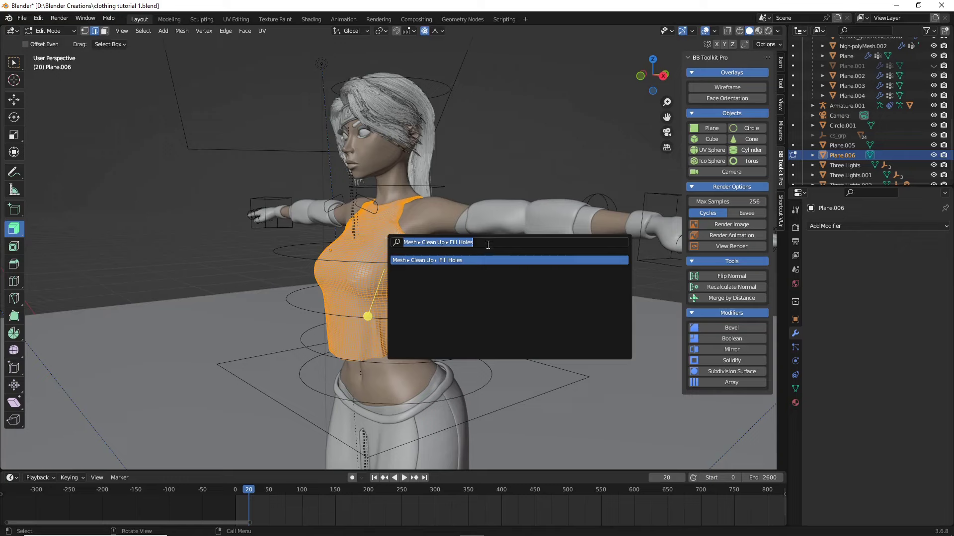
pyautogui.press('BackSpace')
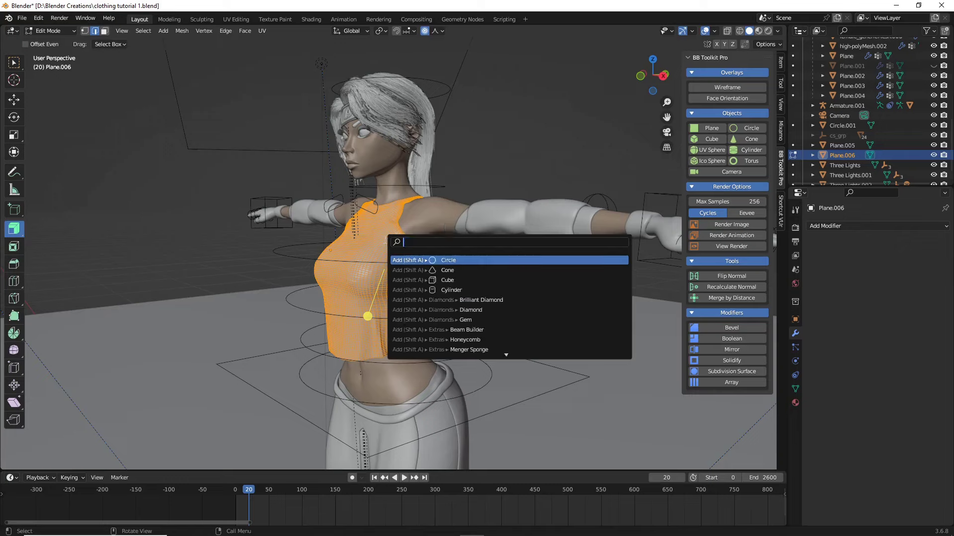
pyautogui.write('d')
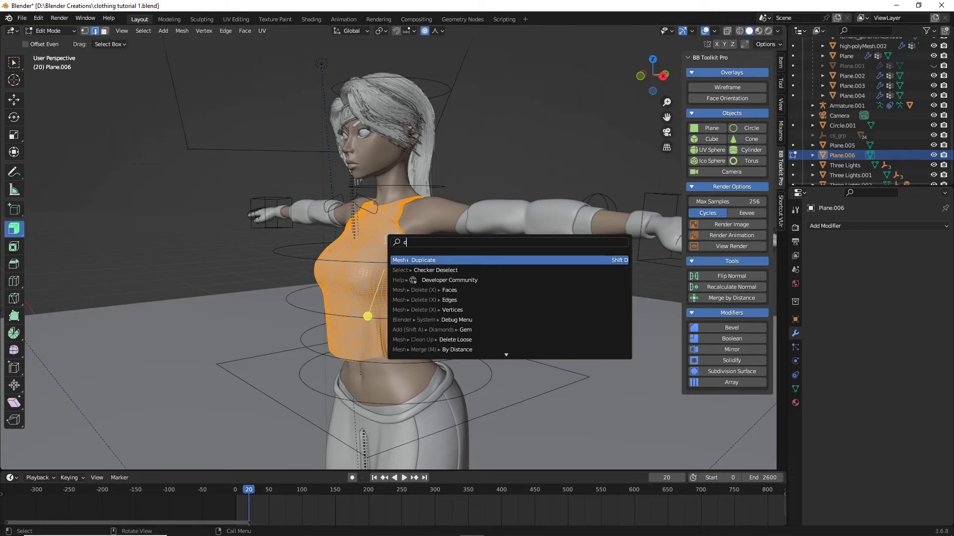
pyautogui.press('BackSpace')
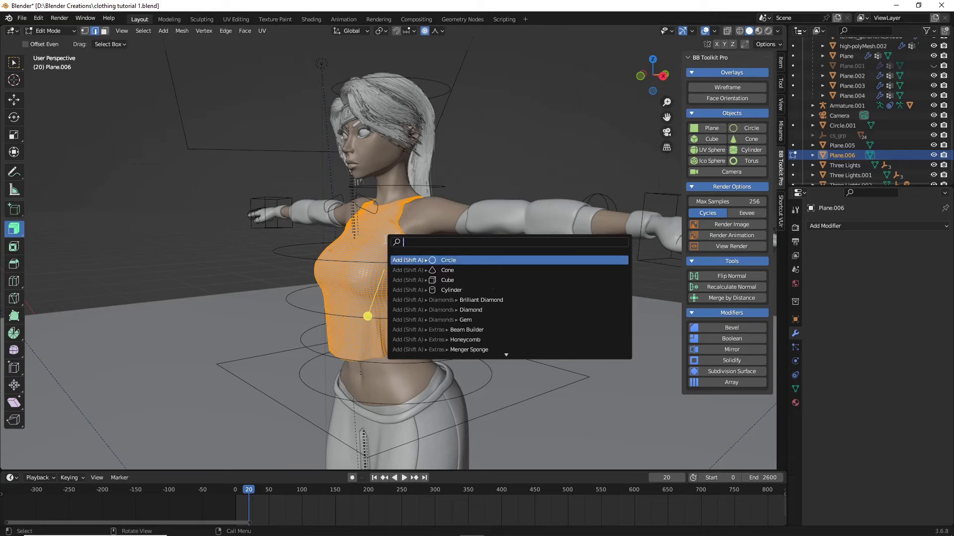
pyautogui.write('fill')
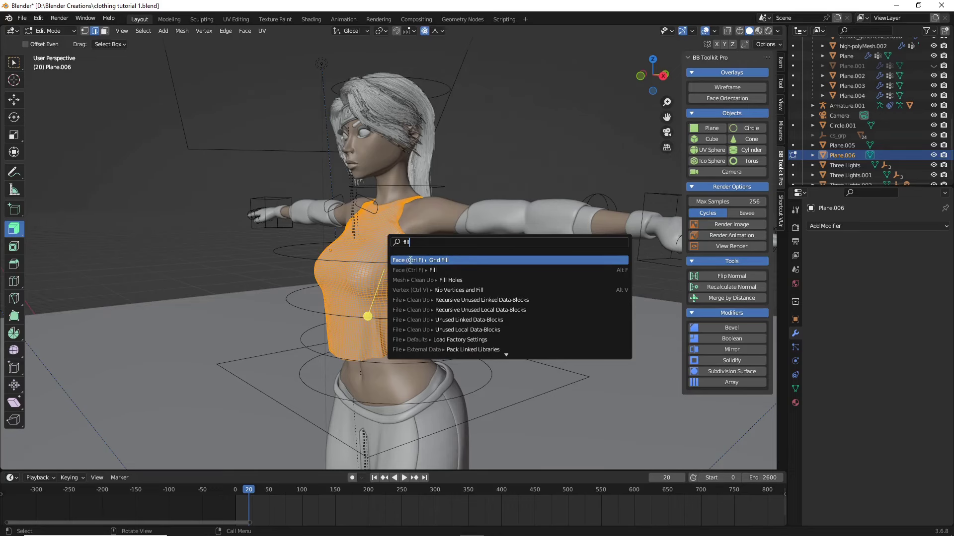
pyautogui.click(438, 279)
# Examine the filled seam on the character's left side below the armpit, checking its edge loop and narrow faces.
pyautogui.scroll(5, 450, 283)
pyautogui.moveTo(504, 300); pyautogui.dragTo(467, 282, button='middle')
pyautogui.scroll(3, 467, 282)
pyautogui.hotkey('alt', 'a')
pyautogui.keyDown('alt'); pyautogui.click(424, 224); pyautogui.keyUp('alt')
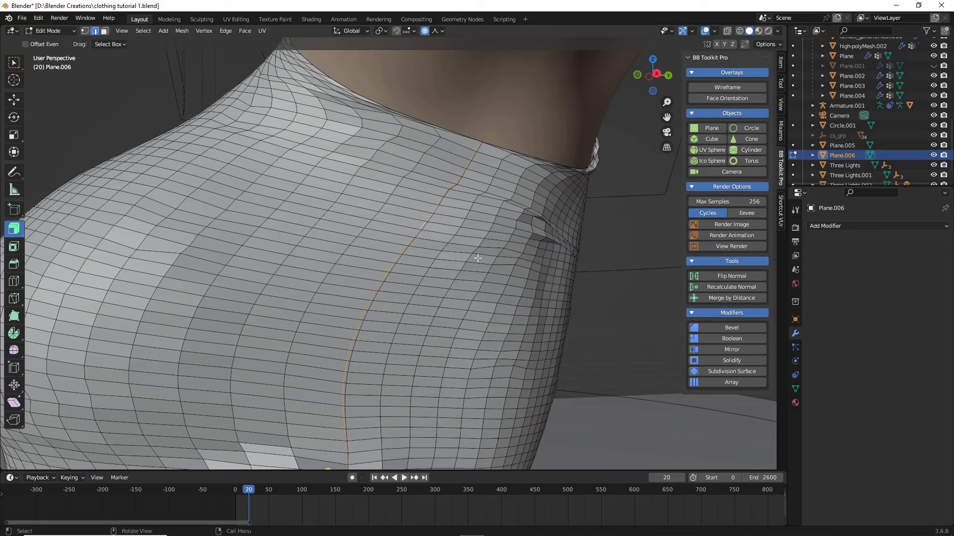
pyautogui.scroll(-3, 477, 257)
pyautogui.scroll(-3, 582, 270)
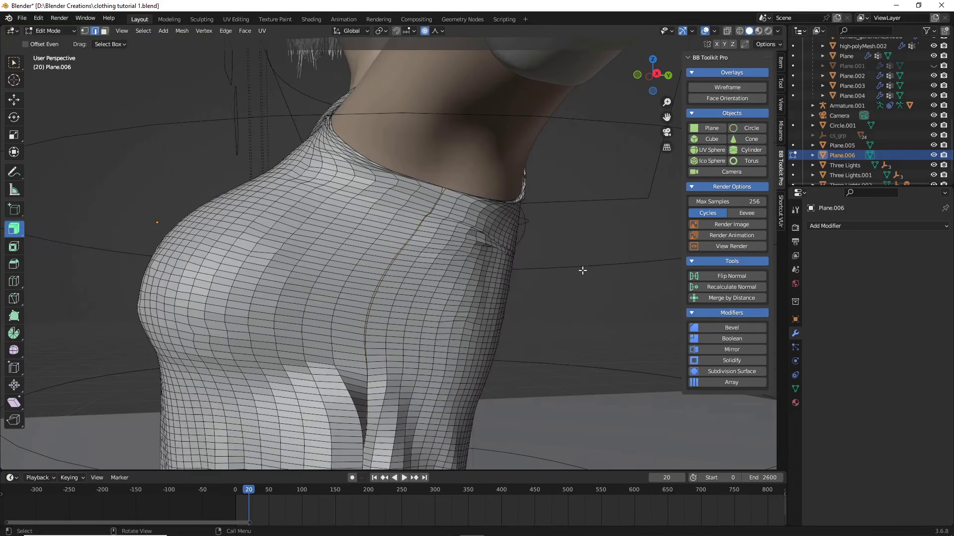
pyautogui.hotkey('alt', 'a')
pyautogui.moveTo(554, 289); pyautogui.dragTo(528, 283, button='middle')
pyautogui.scroll(8, 412, 275)
pyautogui.scroll(-4, 237, 233)
pyautogui.keyDown('shift'); pyautogui.moveTo(237, 232); pyautogui.dragTo(275, 231, button='middle'); pyautogui.keyUp('shift')
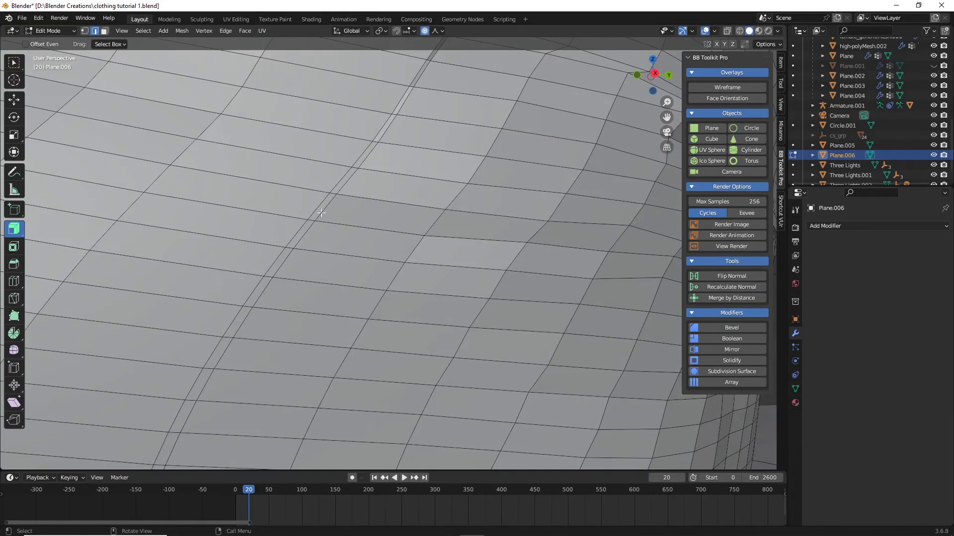
# Move one narrow face of the left side seam about 0.026 m with proportional editing and return to edge selection.
pyautogui.click(104, 30)
pyautogui.click(362, 161)
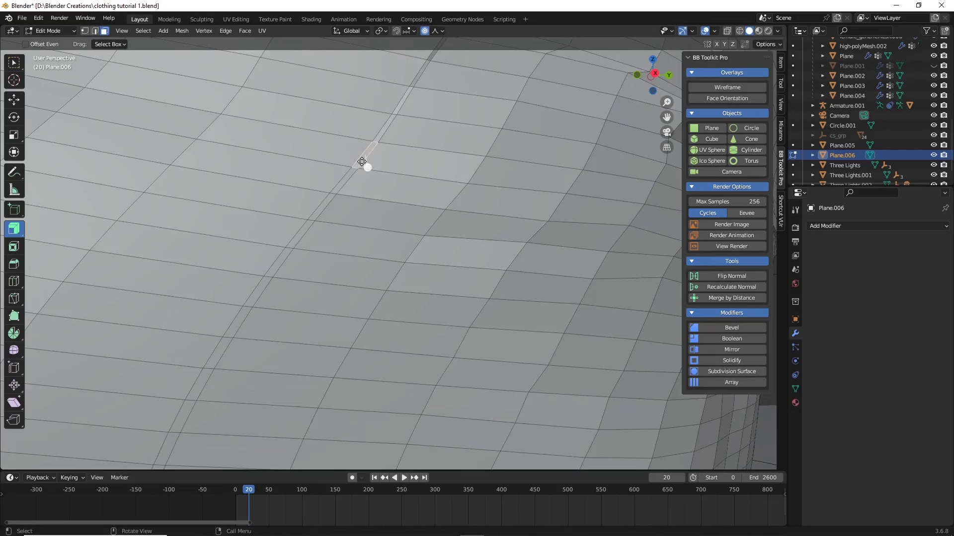
pyautogui.press('g')
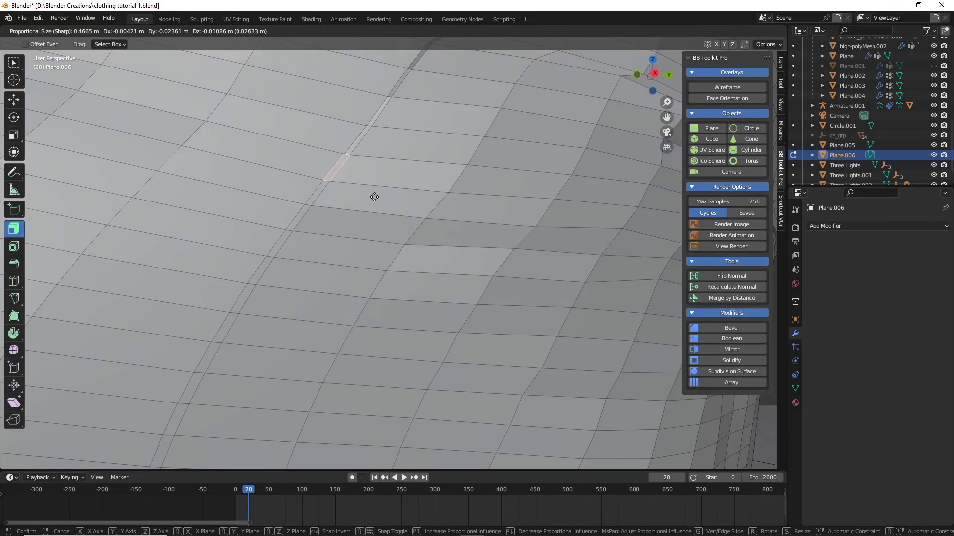
pyautogui.click(374, 196)
pyautogui.scroll(-6, 378, 194)
pyautogui.click(95, 32)
pyautogui.scroll(-3, 397, 225)
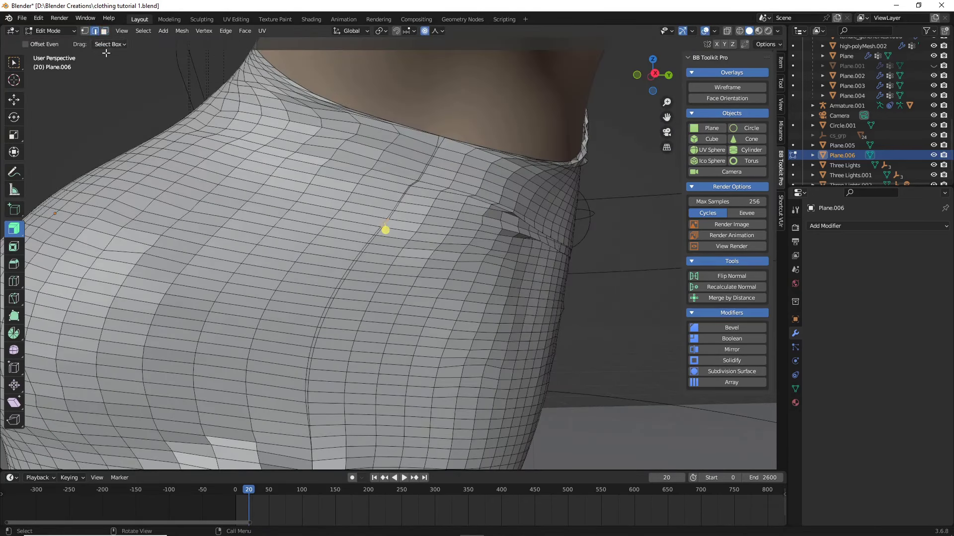
pyautogui.scroll(-4, 496, 248)
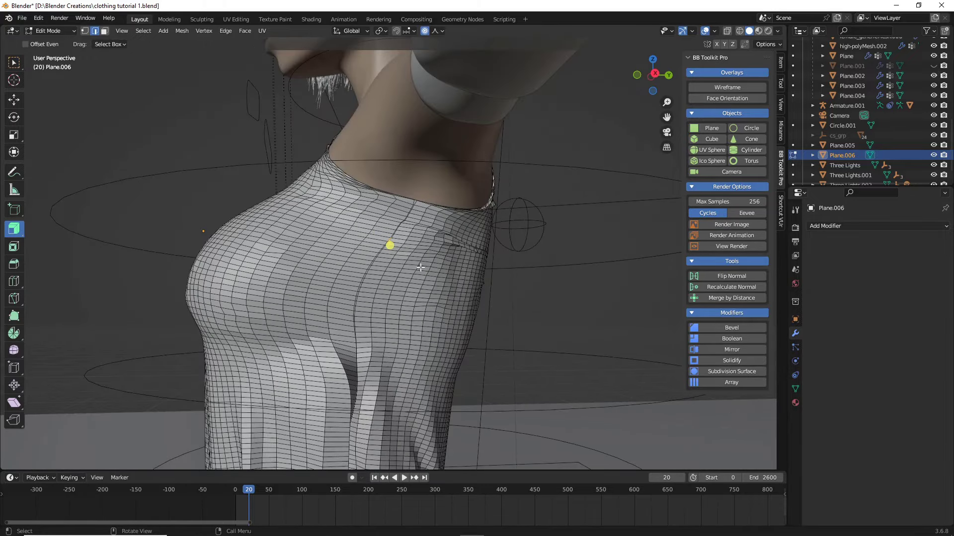
# Select the vertical edge loop running along the tank top's left side seam below the armpit.
pyautogui.moveTo(420, 268)
pyautogui.mouseDown(button='middle')
pyautogui.moveTo(509, 281)
pyautogui.moveTo(472, 307)
pyautogui.moveTo(418, 273)
pyautogui.mouseUp(button='middle')
pyautogui.scroll(5, 417, 271)
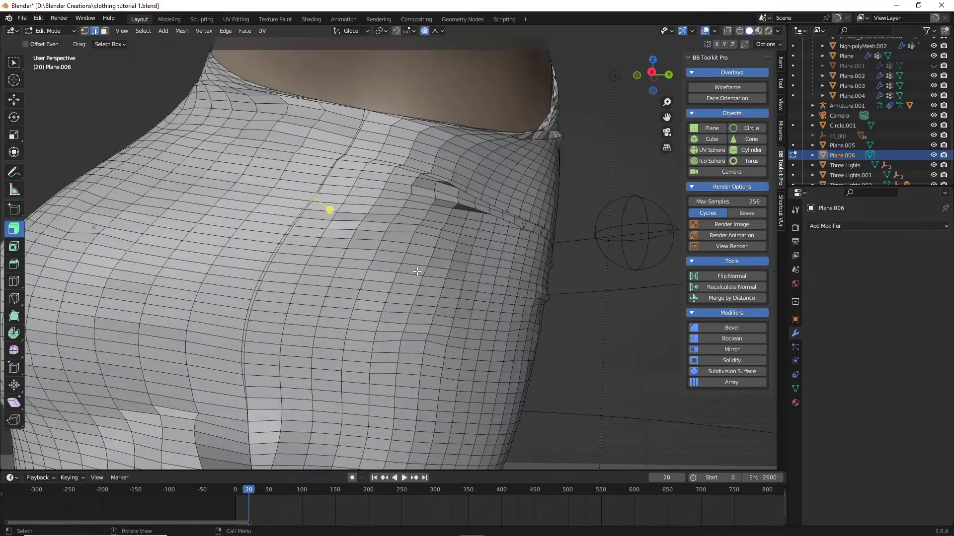
pyautogui.scroll(5, 417, 271)
pyautogui.keyDown('alt'); pyautogui.click(341, 219); pyautogui.keyUp('alt')
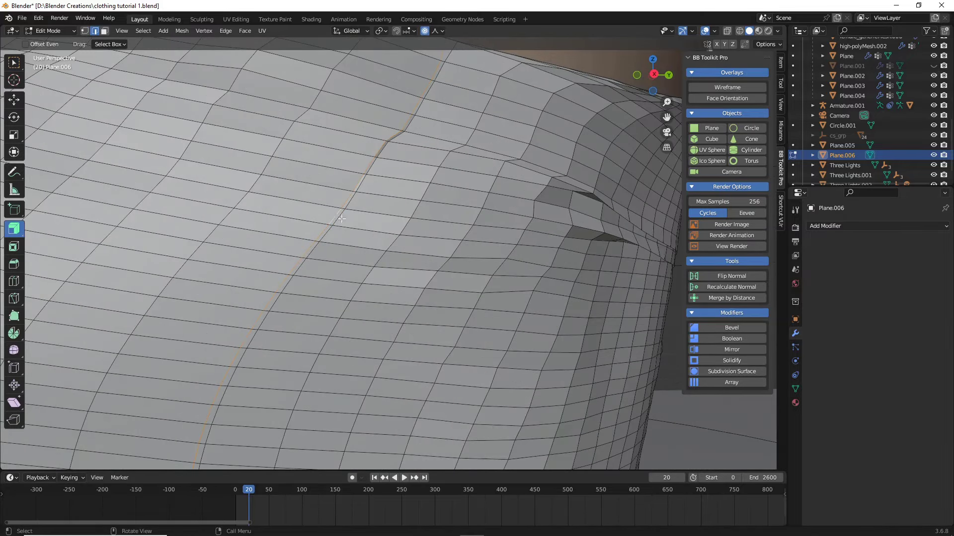
pyautogui.scroll(-5, 332, 232)
pyautogui.moveTo(332, 232); pyautogui.dragTo(346, 236, button='middle')
pyautogui.scroll(5, 346, 236)
pyautogui.scroll(-2, 423, 276)
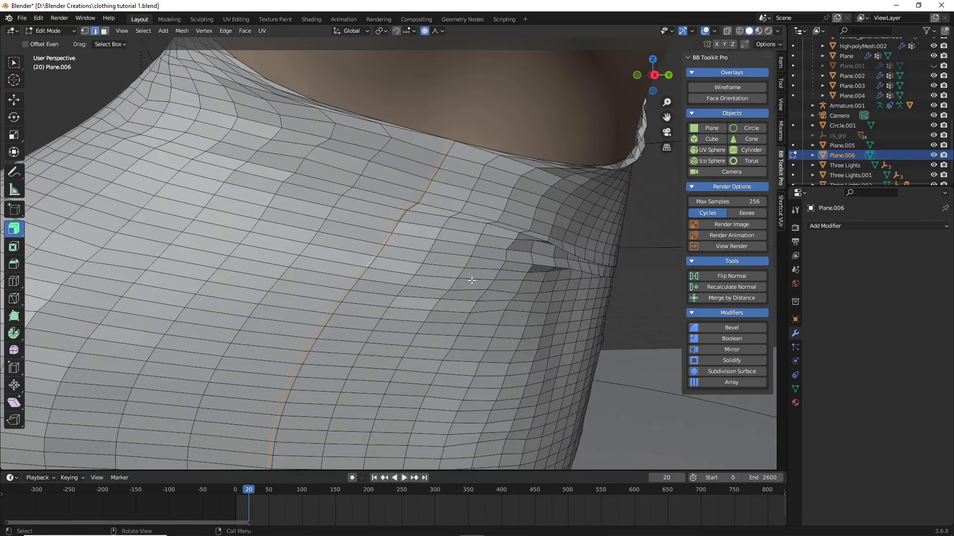
# Try sliding the left seam's edge loop by a factor of -0.340 and undo the slide.
pyautogui.press('g')
pyautogui.press('g')
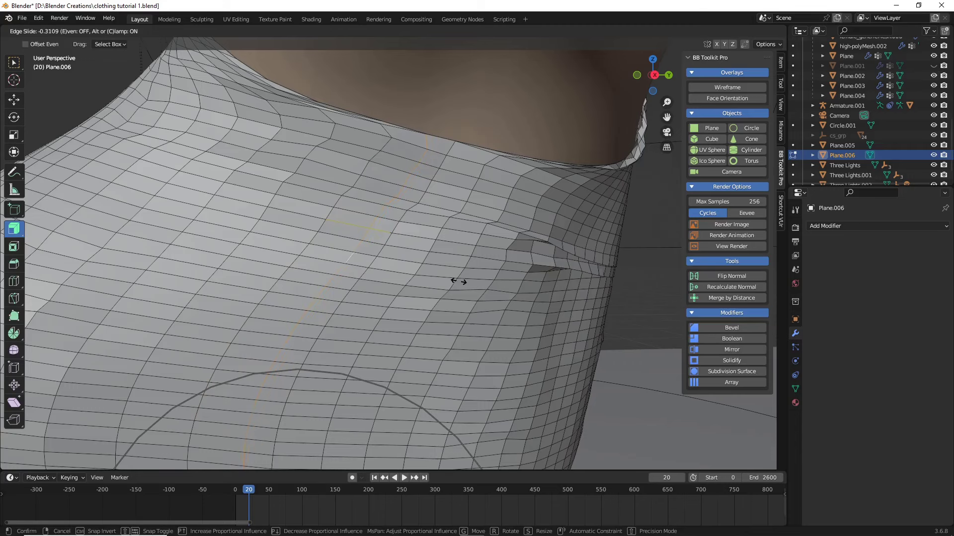
pyautogui.click(458, 282)
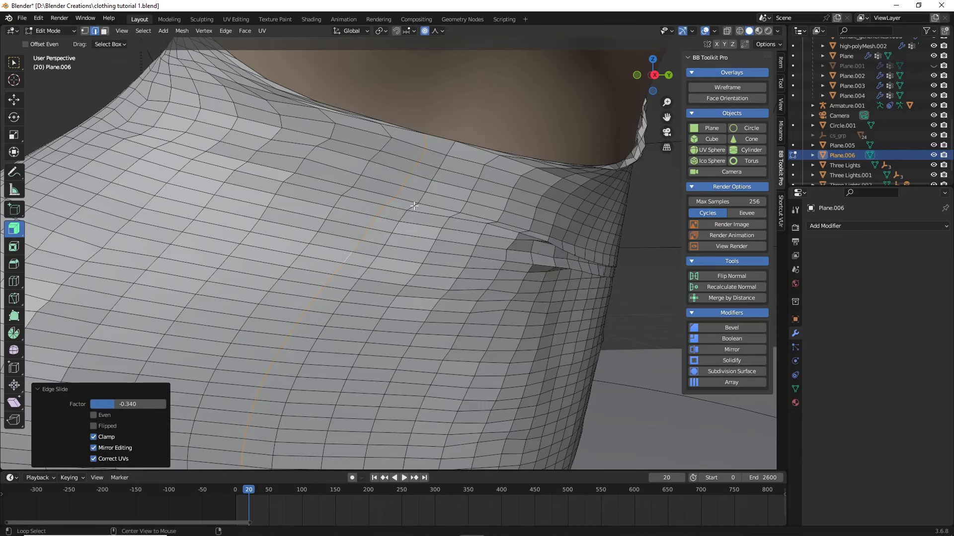
pyautogui.hotkey('ctrl', 'z')
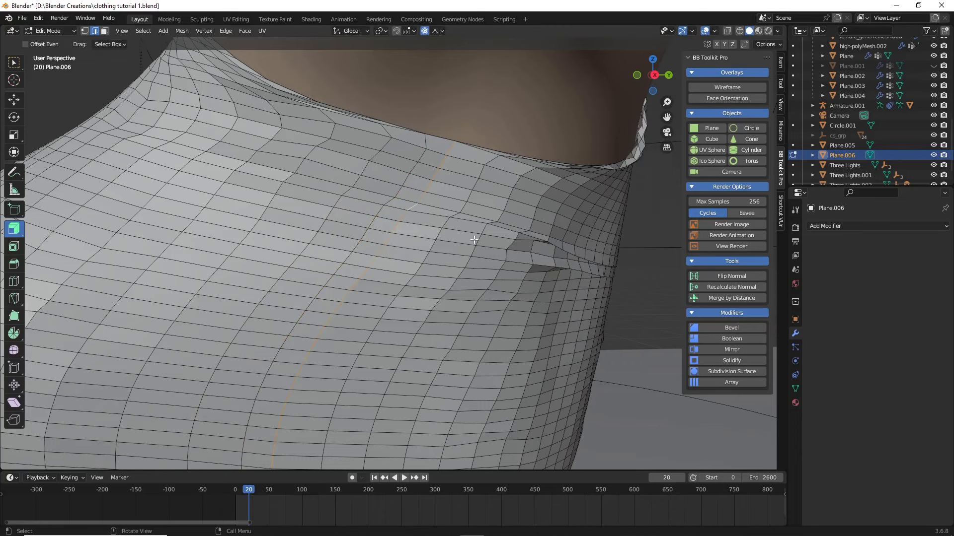
# Edge-slide the left side seam's loop by a factor of -0.210 and clear the selection.
pyautogui.press('g')
pyautogui.press('g')
pyautogui.click(476, 243)
pyautogui.scroll(-8, 537, 255)
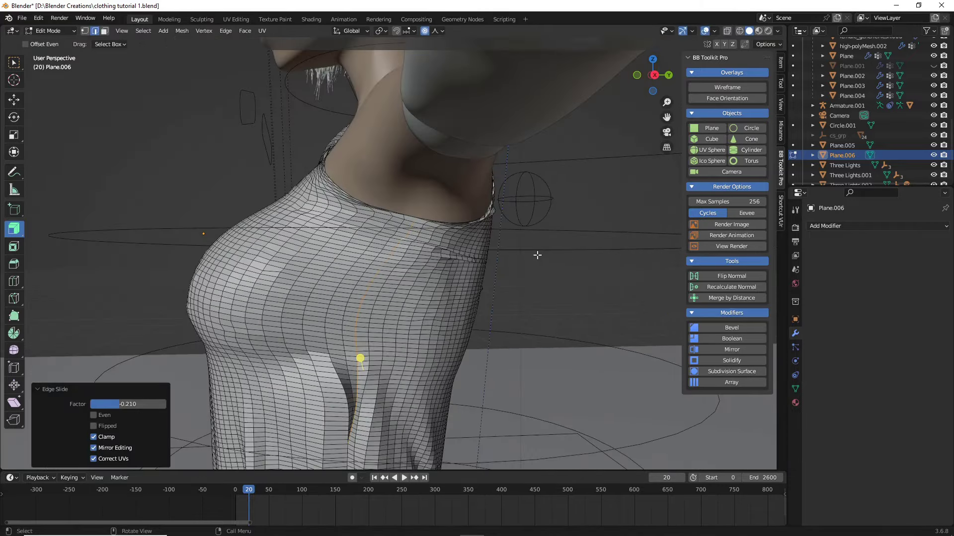
pyautogui.click(537, 255)
pyautogui.moveTo(537, 255); pyautogui.dragTo(562, 239, button='middle')
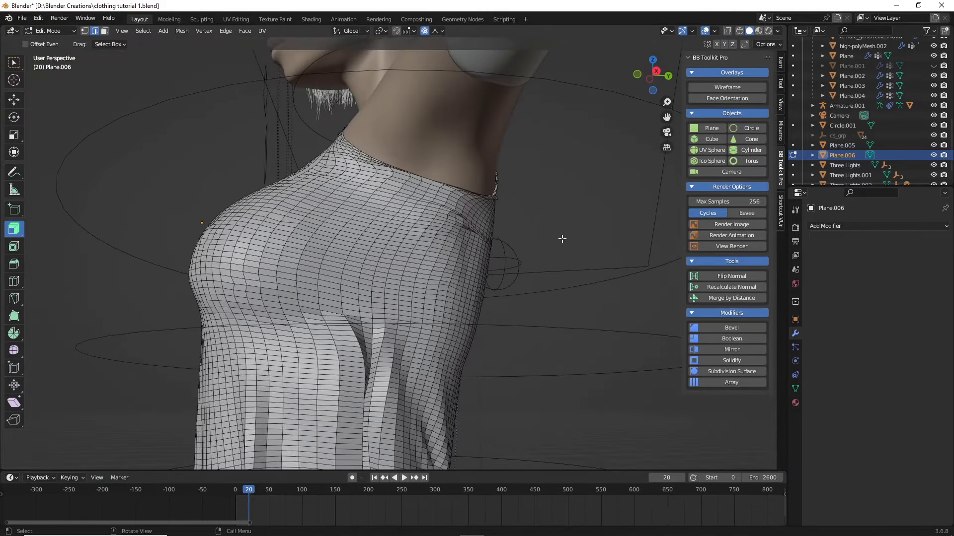
# Select the vertical edge loop running along the tank top's right side seam below the armpit.
pyautogui.scroll(-3, 420, 276)
pyautogui.moveTo(313, 284); pyautogui.dragTo(503, 291, button='middle')
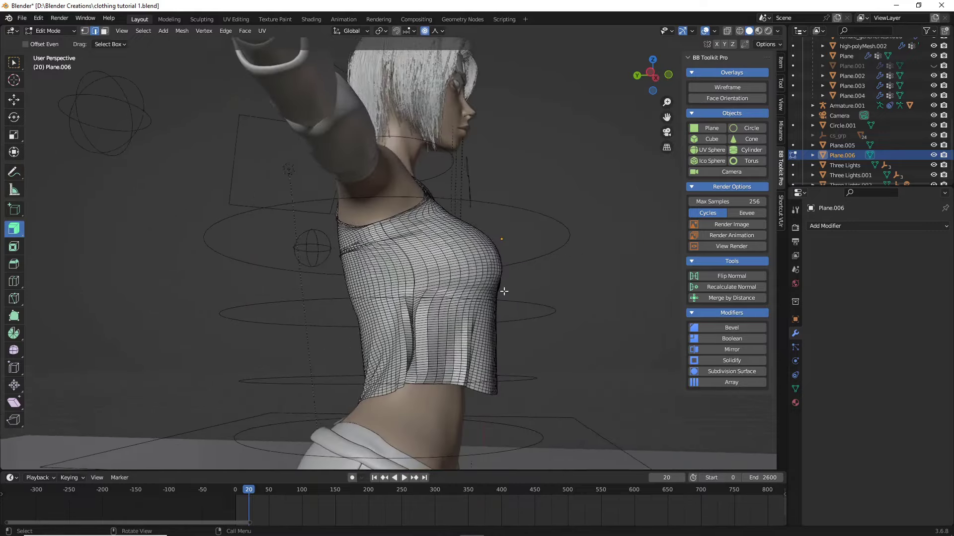
pyautogui.scroll(8, 503, 291)
pyautogui.keyDown('alt'); pyautogui.click(492, 259); pyautogui.keyUp('alt')
pyautogui.press('g')
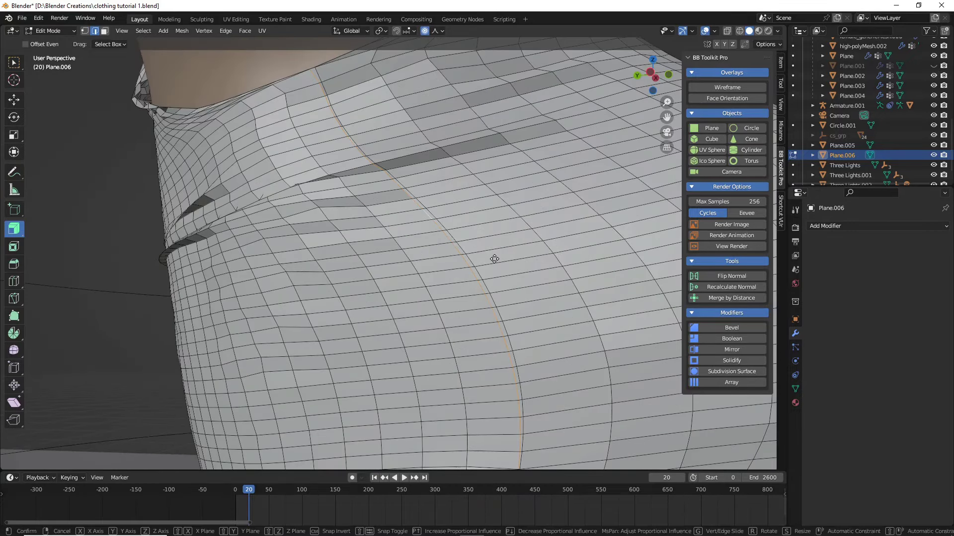
pyautogui.click(486, 264)
pyautogui.hotkey('ctrl', 'z')
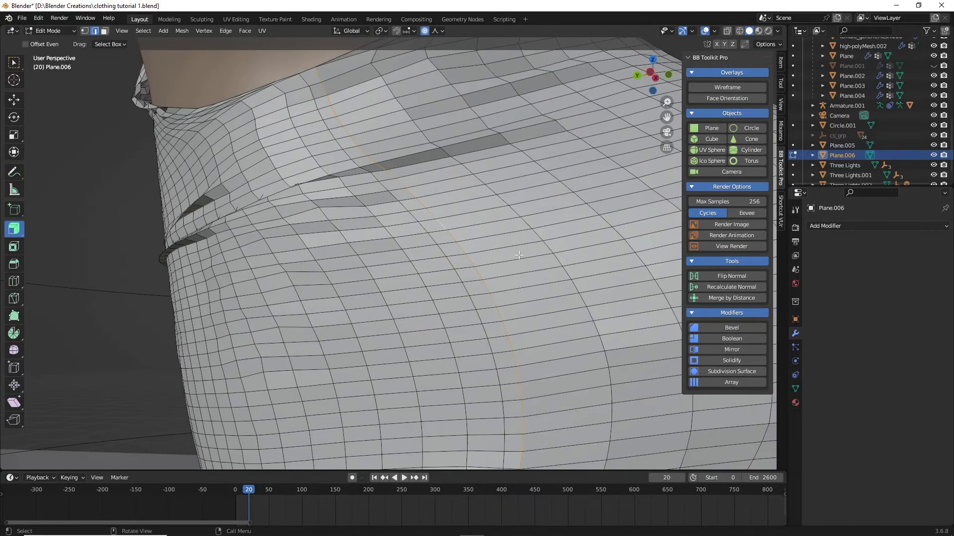
# Edge-slide the right side seam's loop by a factor of -0.314.
pyautogui.press('g')
pyautogui.press('g')
pyautogui.click(540, 255)
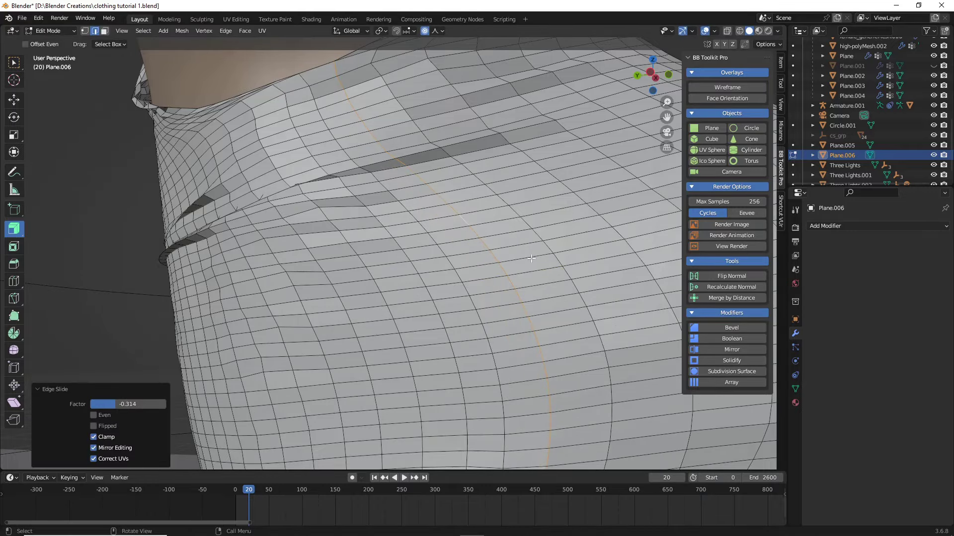
# Select the seam edge loop across the right shoulder strap and edge-slide it by a factor of -0.460.
pyautogui.scroll(-6, 540, 254)
pyautogui.moveTo(539, 278); pyautogui.dragTo(557, 353, button='middle')
pyautogui.scroll(3, 538, 339)
pyautogui.moveTo(449, 325); pyautogui.dragTo(455, 313, button='middle')
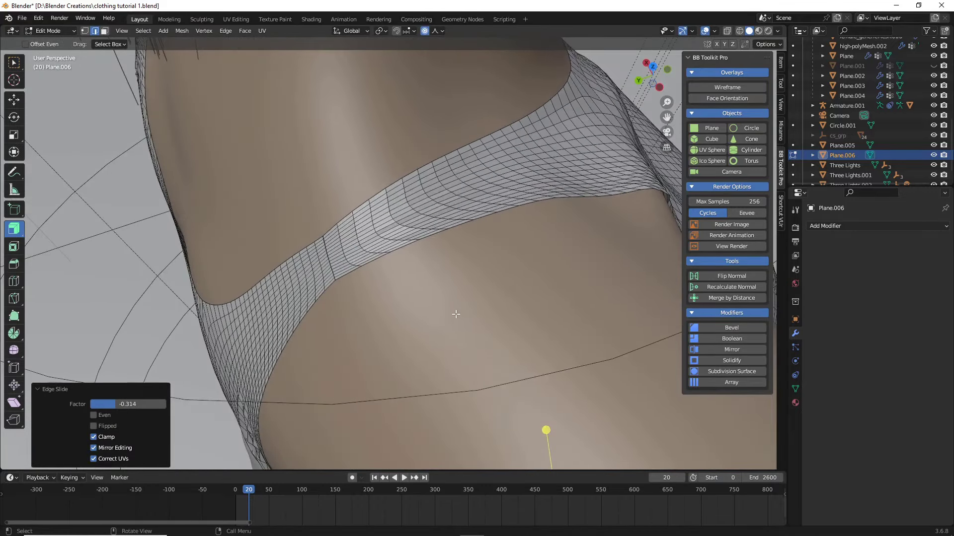
pyautogui.scroll(2, 389, 301)
pyautogui.keyDown('alt'); pyautogui.click(282, 250); pyautogui.keyUp('alt')
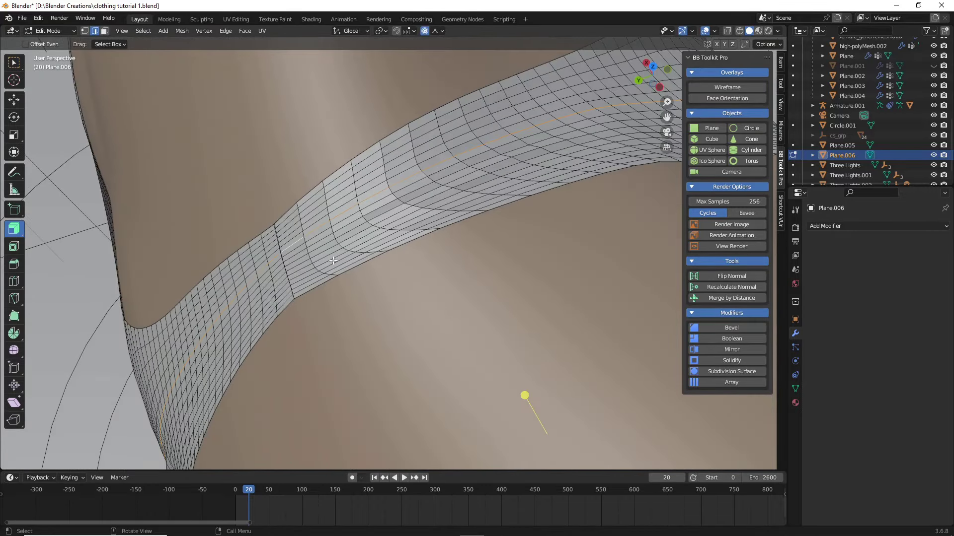
pyautogui.keyDown('alt'); pyautogui.click(281, 249); pyautogui.keyUp('alt')
pyautogui.moveTo(413, 272); pyautogui.dragTo(464, 280, button='middle')
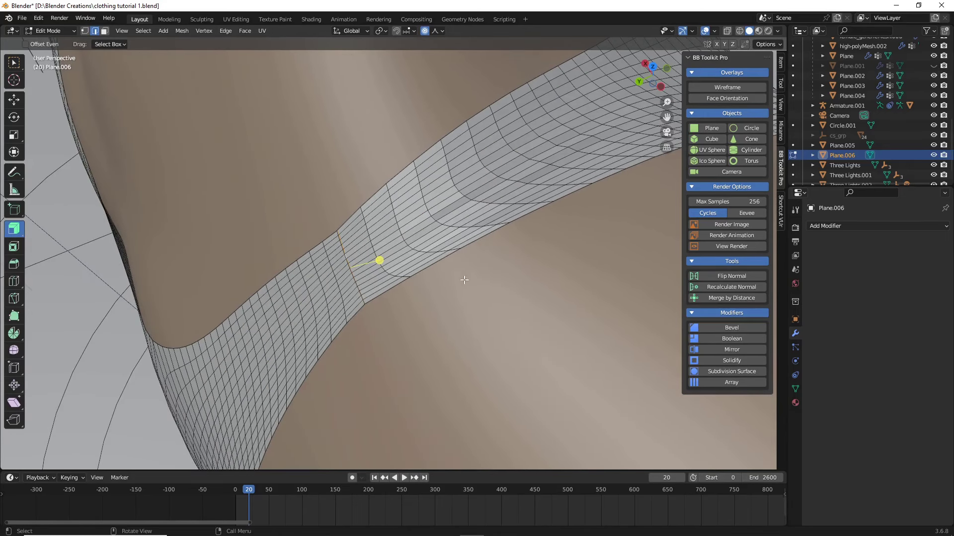
pyautogui.press('g')
pyautogui.press('g')
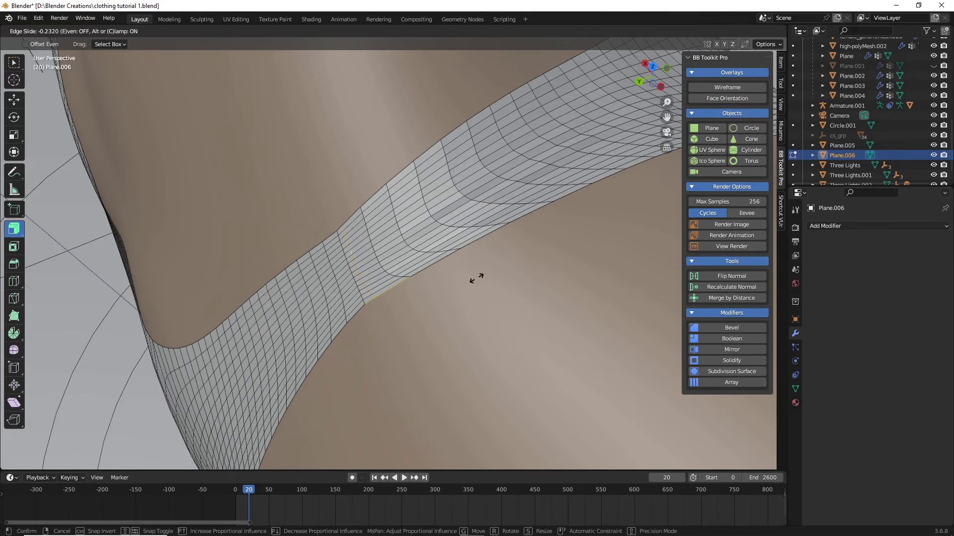
pyautogui.click(479, 274)
# Edge-slide the matching seam loop across the left shoulder strap to even out the narrow faces.
pyautogui.moveTo(480, 272); pyautogui.dragTo(635, 279, button='middle')
pyautogui.scroll(5, 536, 304)
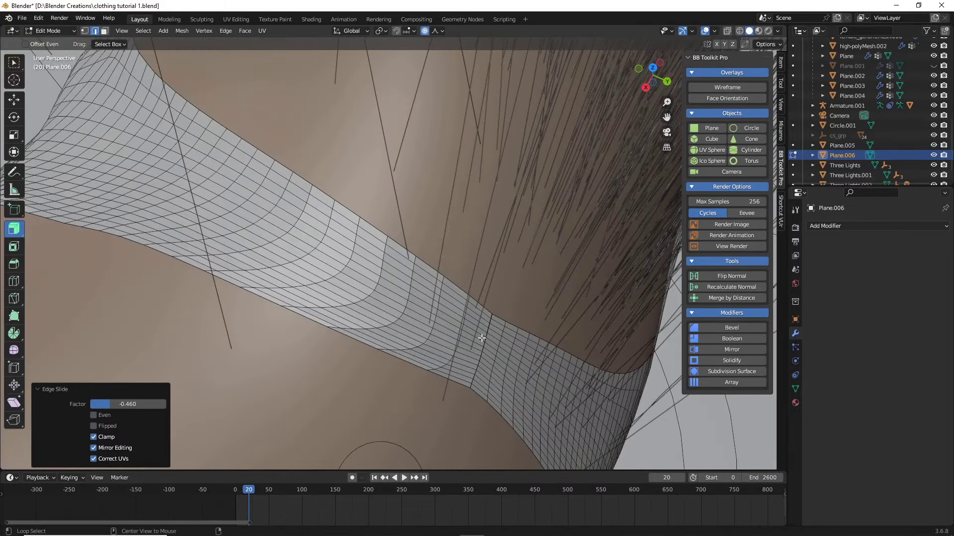
pyautogui.keyDown('alt'); pyautogui.click(485, 340); pyautogui.keyUp('alt')
pyautogui.press('g')
pyautogui.press('g')
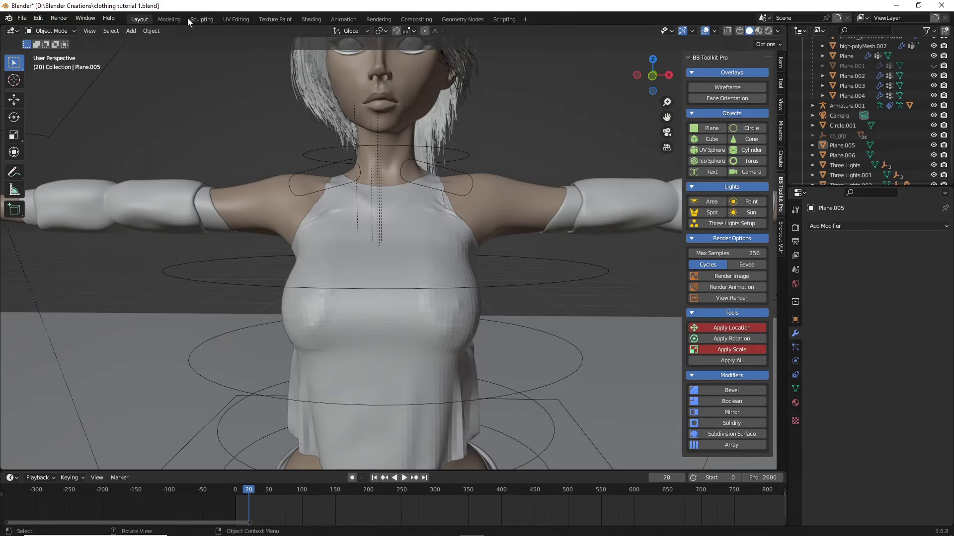
# Switch to sculpting with the Smooth brush, setting its strength to 0.200 and enabling X-axis symmetry.
pyautogui.click(201, 19)
pyautogui.moveTo(470, 190); pyautogui.dragTo(667, 196, button='middle')
pyautogui.scroll(5, 667, 195)
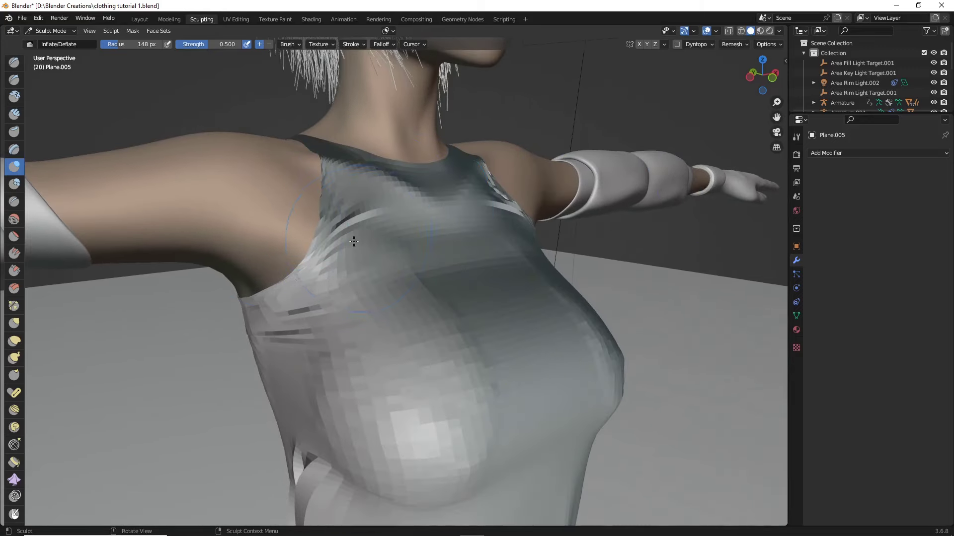
pyautogui.click(14, 219)
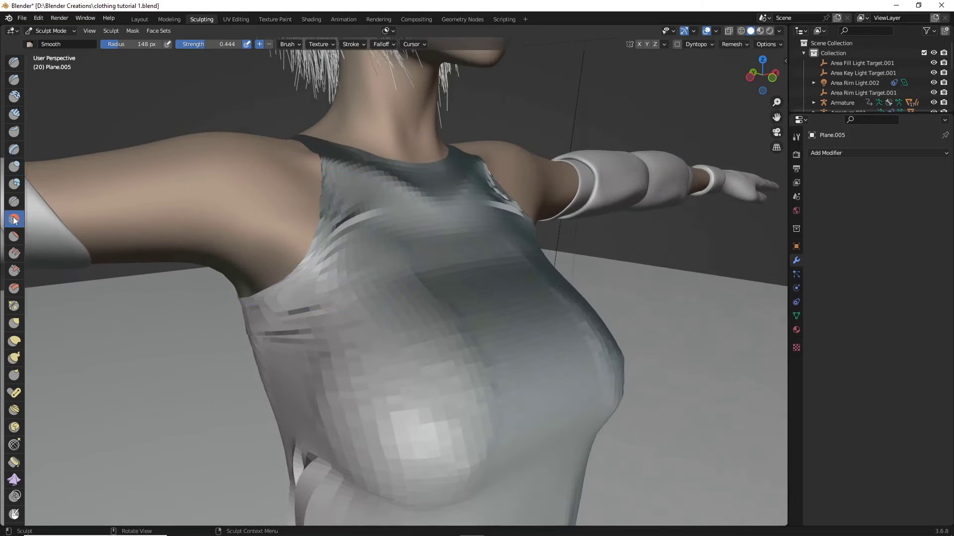
pyautogui.moveTo(206, 44); pyautogui.dragTo(185, 45)
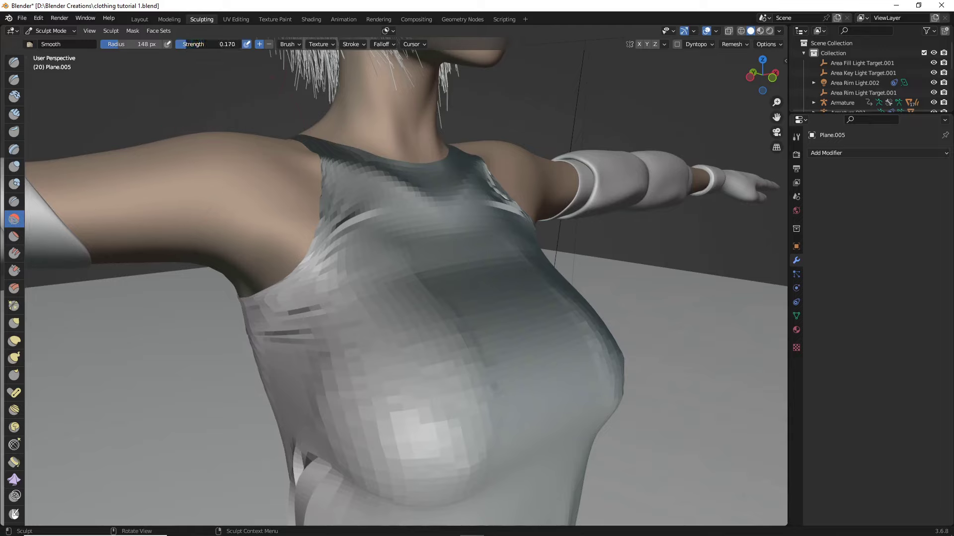
pyautogui.moveTo(185, 45); pyautogui.dragTo(186, 44)
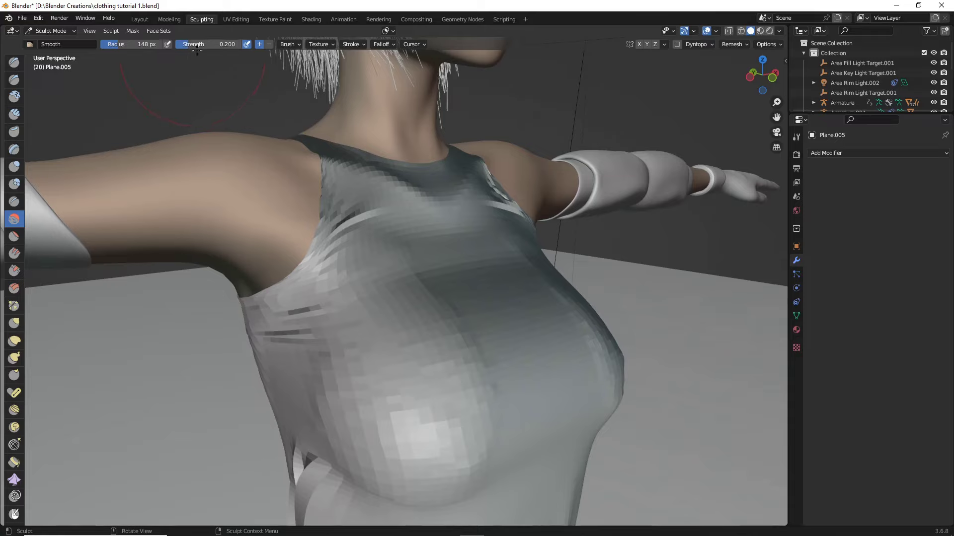
pyautogui.moveTo(280, 197)
pyautogui.mouseDown(button='middle')
pyautogui.moveTo(317, 227)
pyautogui.moveTo(667, 53)
pyautogui.mouseUp(button='middle')
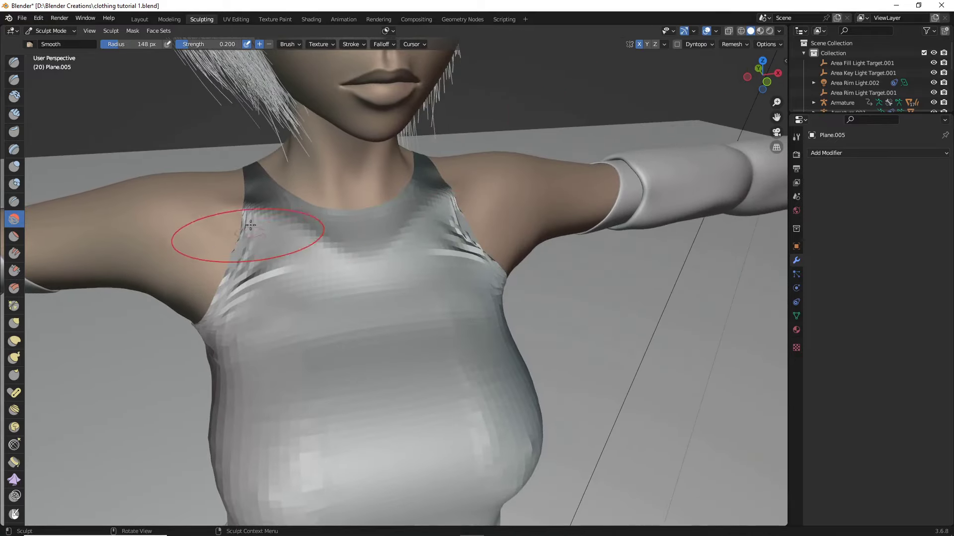
# Smooth the wrinkles beside the armholes on the front of the Plane.005 tank top.
pyautogui.moveTo(395, 272)
pyautogui.mouseDown(button='middle')
pyautogui.moveTo(366, 260)
pyautogui.moveTo(394, 305)
pyautogui.moveTo(298, 310)
pyautogui.moveTo(256, 289)
pyautogui.moveTo(354, 358)
pyautogui.mouseUp(button='middle')
pyautogui.scroll(-4, 386, 236)
pyautogui.scroll(3, 394, 304)
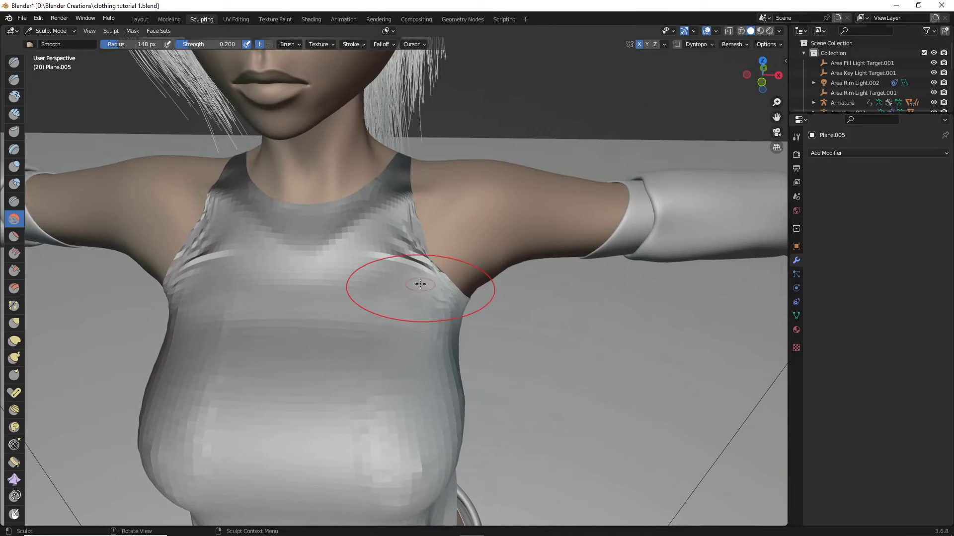
pyautogui.scroll(-2, 413, 277)
pyautogui.scroll(3, 404, 298)
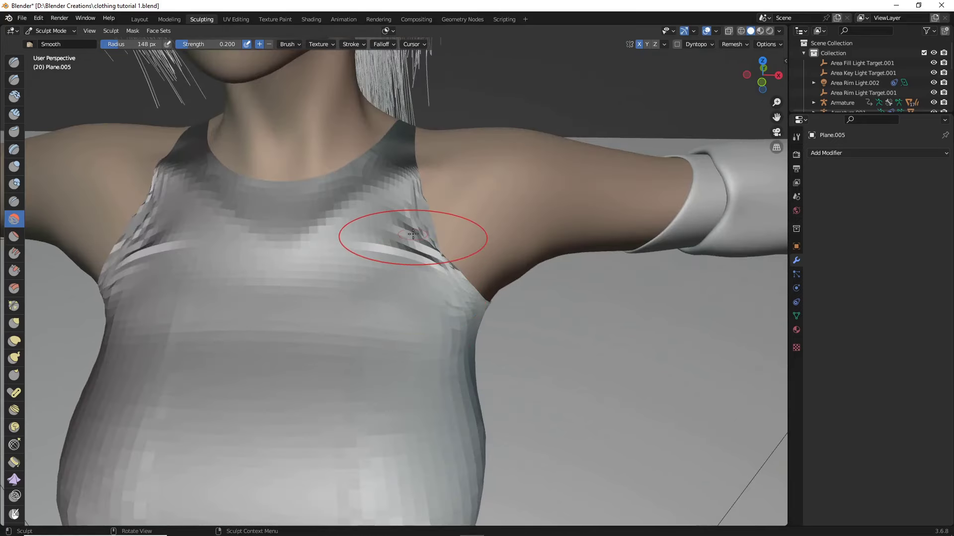
pyautogui.moveTo(406, 225)
pyautogui.mouseDown()
pyautogui.moveTo(447, 273)
pyautogui.moveTo(404, 262)
pyautogui.moveTo(477, 306)
pyautogui.moveTo(439, 304)
pyautogui.mouseUp()
# Switch sculpting to the Plane.006 tank top and smooth the rough areas around its armholes and shoulders.
pyautogui.hotkey('alt', 'q')
pyautogui.moveTo(120, 303); pyautogui.dragTo(159, 309, button='middle')
pyautogui.moveTo(160, 310); pyautogui.dragTo(196, 308)
pyautogui.moveTo(196, 308); pyautogui.dragTo(271, 280, button='middle')
pyautogui.moveTo(388, 223); pyautogui.dragTo(480, 195)
pyautogui.moveTo(460, 199); pyautogui.dragTo(520, 213, button='middle')
pyautogui.moveTo(519, 212)
pyautogui.mouseDown()
pyautogui.moveTo(557, 244)
pyautogui.moveTo(542, 182)
pyautogui.moveTo(587, 277)
pyautogui.mouseUp()
pyautogui.moveTo(223, 254); pyautogui.dragTo(325, 258, button='middle')
pyautogui.scroll(-1, 396, 284)
pyautogui.moveTo(396, 284); pyautogui.dragTo(383, 264, button='middle')
pyautogui.moveTo(383, 264); pyautogui.dragTo(396, 231)
pyautogui.moveTo(396, 231)
pyautogui.mouseDown(button='middle')
pyautogui.moveTo(329, 256)
pyautogui.moveTo(386, 244)
pyautogui.mouseUp(button='middle')
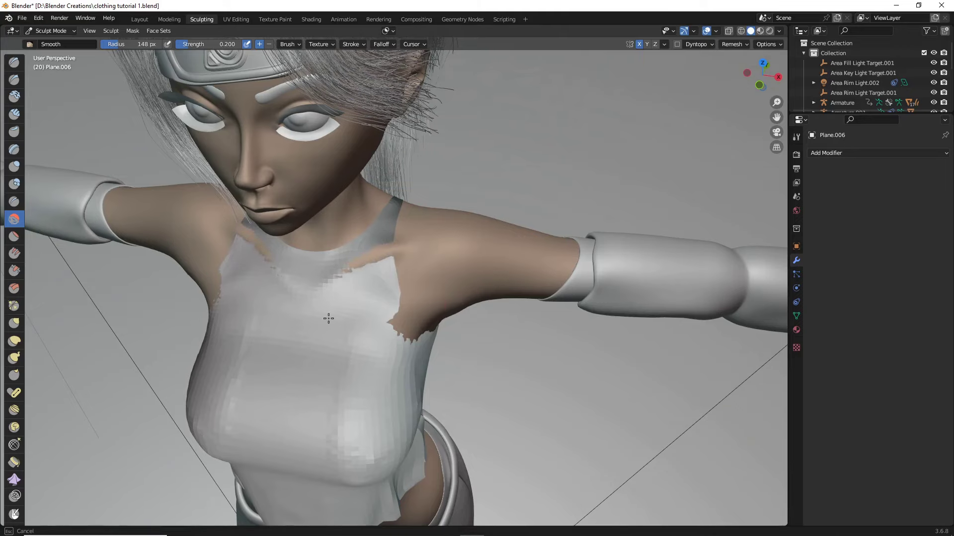
# Smooth the Plane.006 tank top's front and the horizontal creases across its back.
pyautogui.scroll(-4, 349, 351)
pyautogui.moveTo(353, 354); pyautogui.dragTo(348, 315, button='middle')
pyautogui.scroll(3, 348, 315)
pyautogui.moveTo(343, 328)
pyautogui.mouseDown()
pyautogui.moveTo(323, 332)
pyautogui.moveTo(341, 332)
pyautogui.moveTo(328, 318)
pyautogui.mouseUp()
pyautogui.moveTo(298, 283)
pyautogui.mouseDown()
pyautogui.moveTo(303, 260)
pyautogui.moveTo(323, 253)
pyautogui.mouseUp()
pyautogui.moveTo(323, 252); pyautogui.dragTo(234, 256, button='middle')
pyautogui.moveTo(317, 328)
pyautogui.mouseDown()
pyautogui.moveTo(342, 340)
pyautogui.moveTo(352, 324)
pyautogui.mouseUp()
pyautogui.moveTo(353, 324); pyautogui.dragTo(304, 310, button='middle')
pyautogui.moveTo(341, 335); pyautogui.dragTo(323, 348)
pyautogui.moveTo(395, 332); pyautogui.dragTo(383, 337, button='middle')
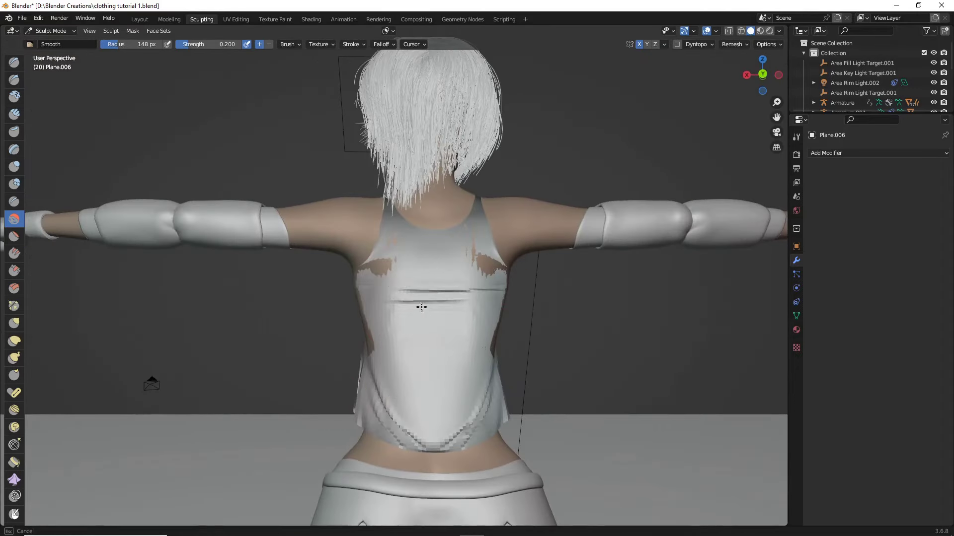
pyautogui.moveTo(432, 302); pyautogui.dragTo(442, 309)
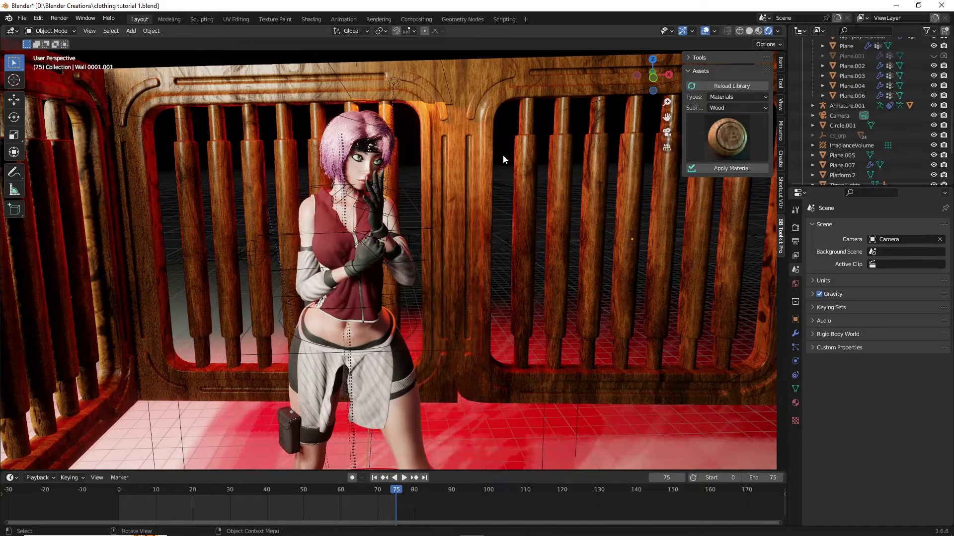
# Select the finished red vest, open its mesh for editing at frame 0 in solid shading, and examine it from hem to collar.
pyautogui.scroll(2, 502, 159)
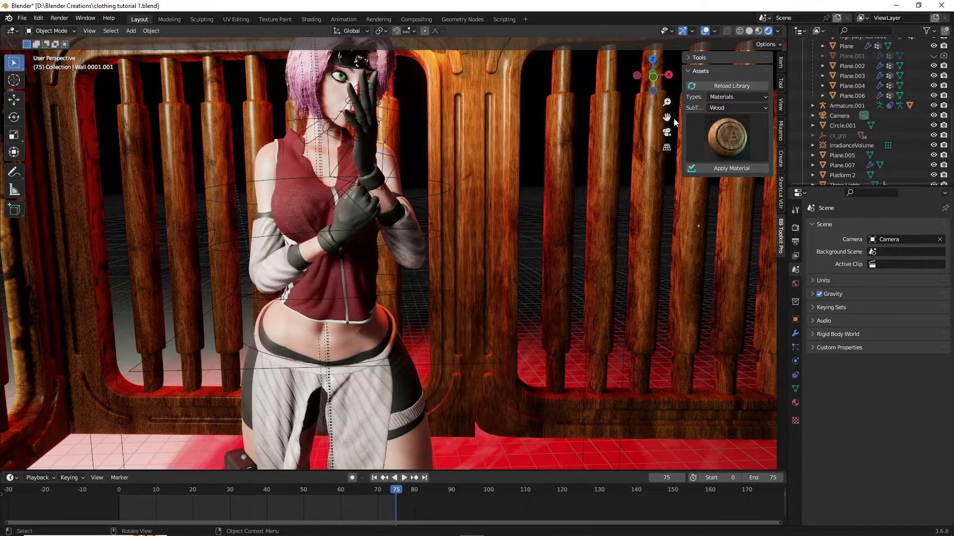
pyautogui.moveTo(671, 119); pyautogui.dragTo(573, 196)
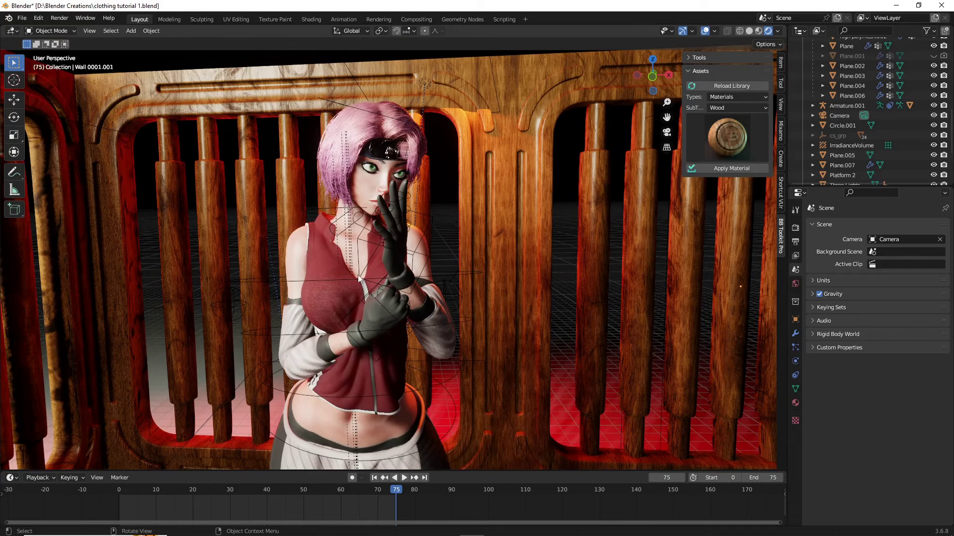
pyautogui.scroll(2, 329, 297)
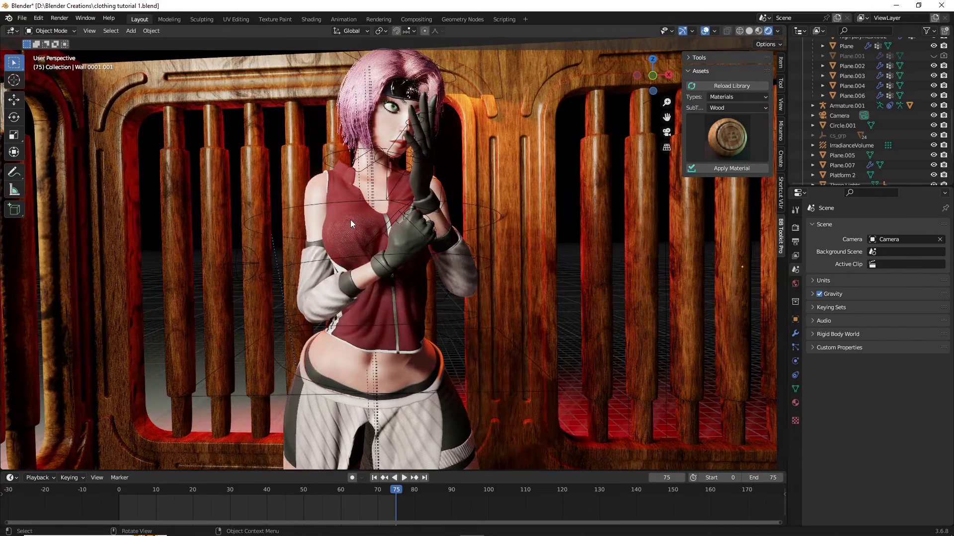
pyautogui.click(351, 220)
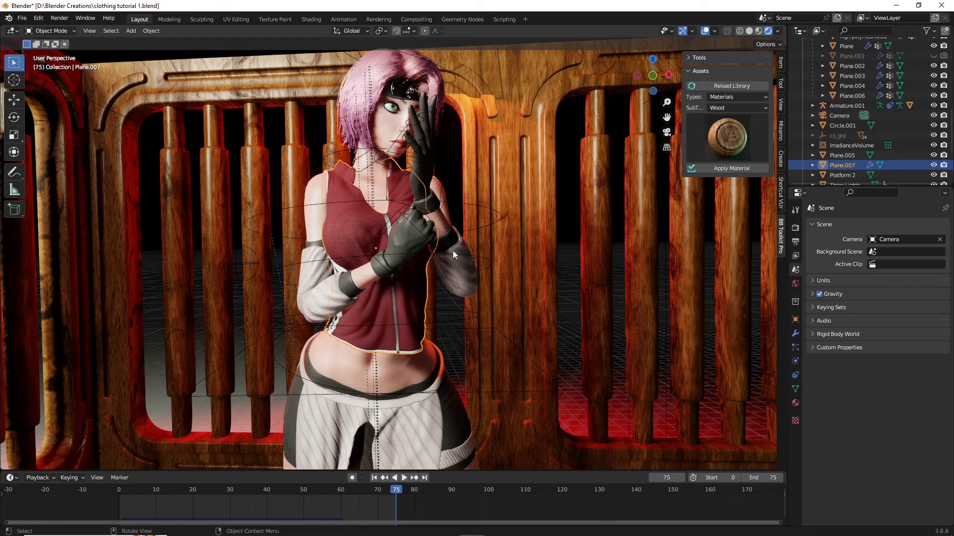
pyautogui.click(117, 489)
pyautogui.click(582, 151)
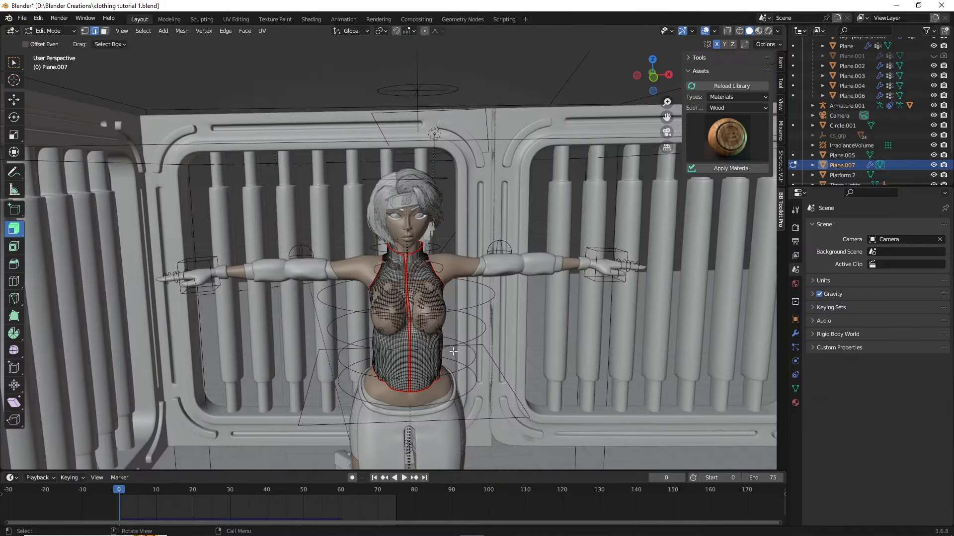
pyautogui.scroll(4, 420, 409)
pyautogui.keyDown('shift'); pyautogui.moveTo(420, 410); pyautogui.dragTo(420, 319, button='middle'); pyautogui.keyUp('shift')
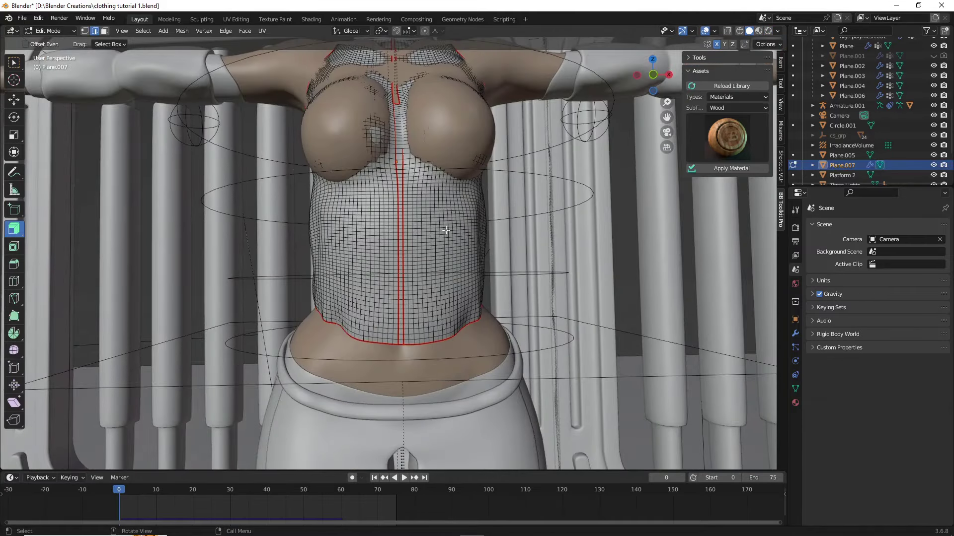
pyautogui.keyDown('shift'); pyautogui.moveTo(315, 62); pyautogui.dragTo(371, 216, button='middle'); pyautogui.keyUp('shift')
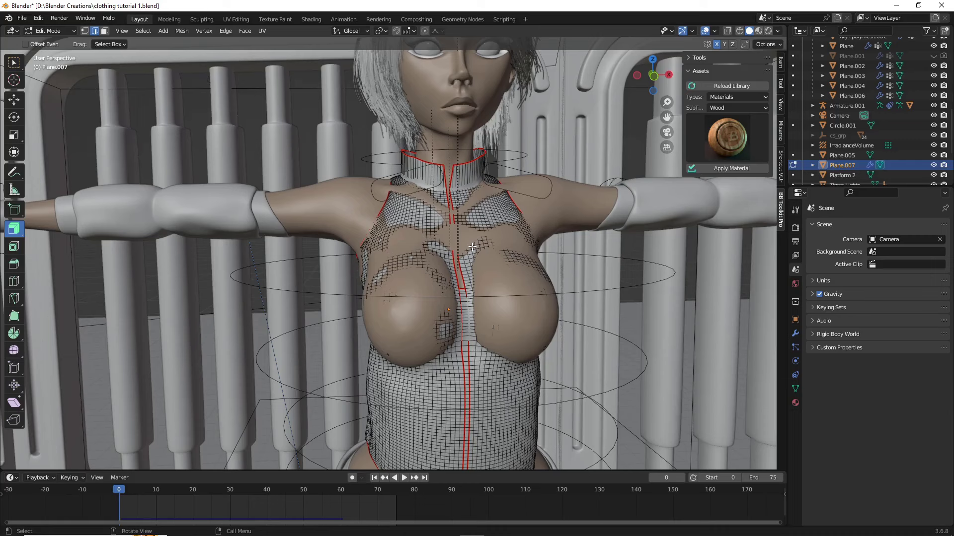
pyautogui.scroll(-4, 472, 247)
pyautogui.scroll(2, 441, 276)
# Return to object mode and step the timeline forward to frame 6 to examine the vest's cloth simulation.
pyautogui.press('Right')
pyautogui.press('Right')
pyautogui.press('Tab')
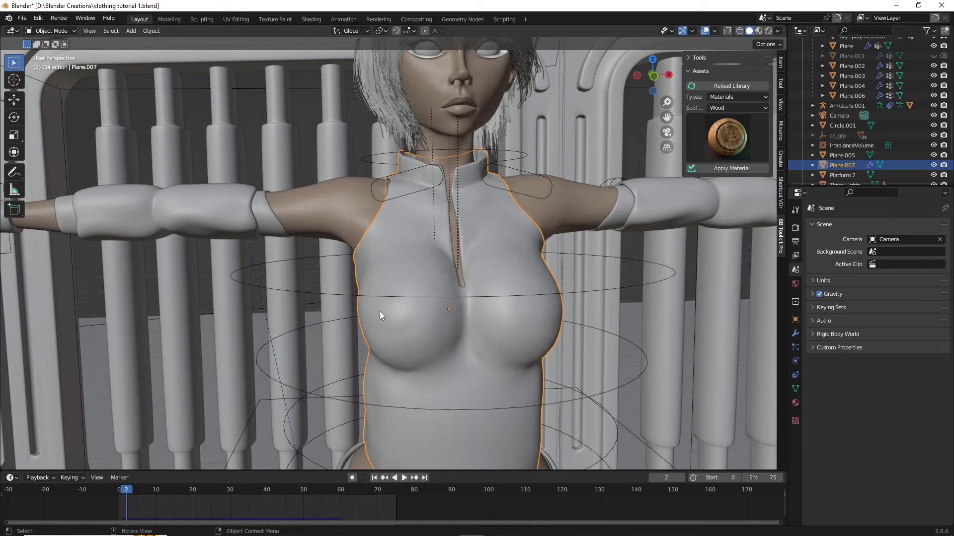
pyautogui.press('Right')
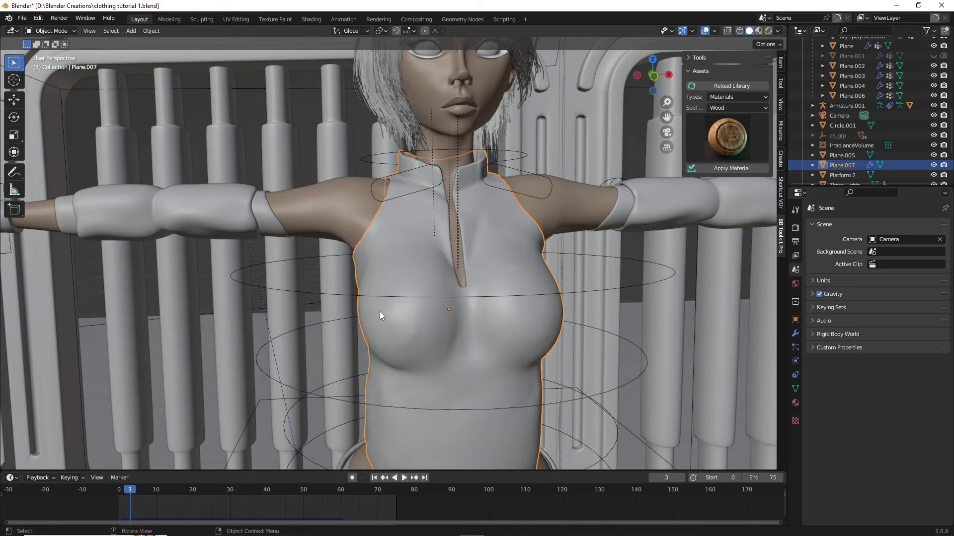
pyautogui.press('Right')
pyautogui.press('Right')
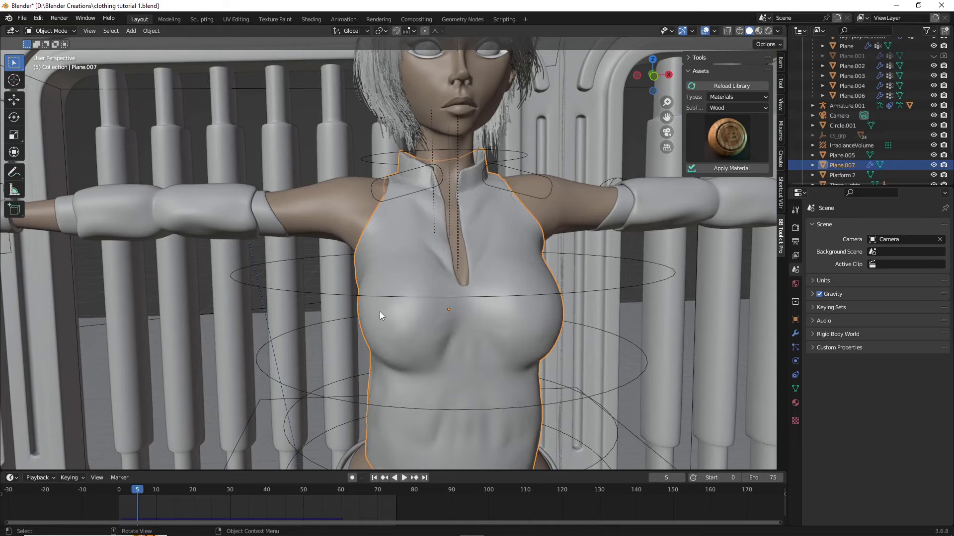
pyautogui.press('Right')
pyautogui.click(635, 247)
# Open the vest's mesh for editing, switch to face selection, and select one face on the front of the collar.
pyautogui.moveTo(560, 231); pyautogui.dragTo(552, 235, button='middle')
pyautogui.press('Tab')
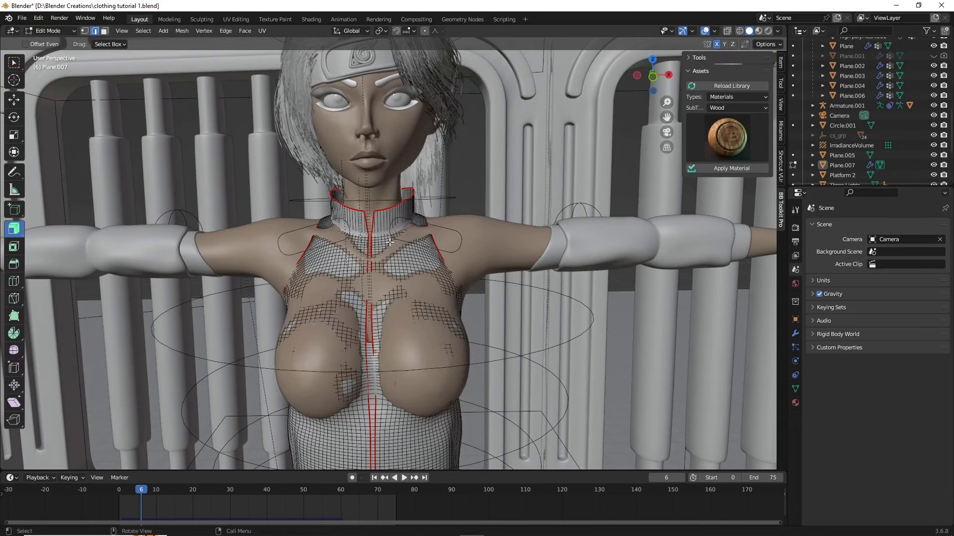
pyautogui.scroll(8, 390, 242)
pyautogui.scroll(-5, 365, 240)
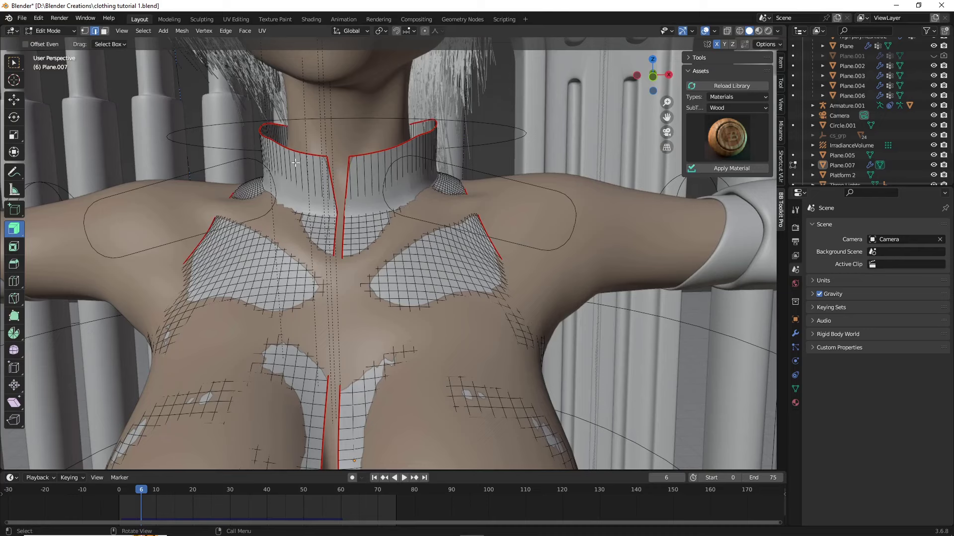
pyautogui.scroll(-4, 312, 200)
pyautogui.scroll(4, 361, 228)
pyautogui.click(365, 185)
pyautogui.click(106, 32)
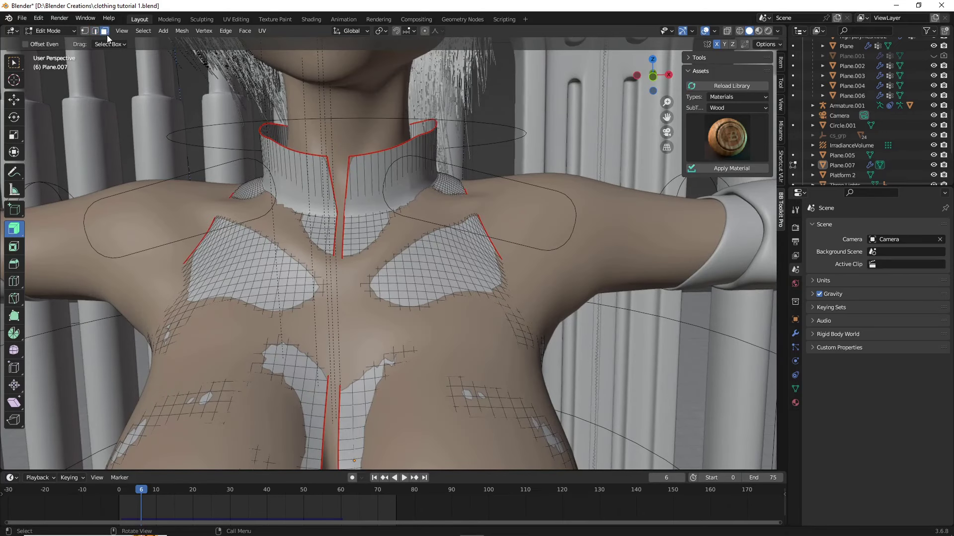
pyautogui.click(369, 183)
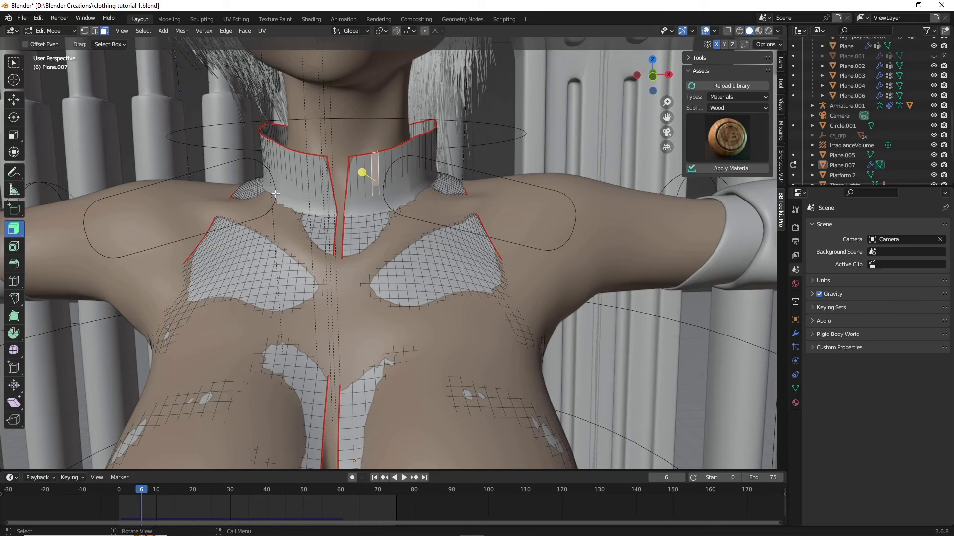
pyautogui.scroll(-4, 328, 188)
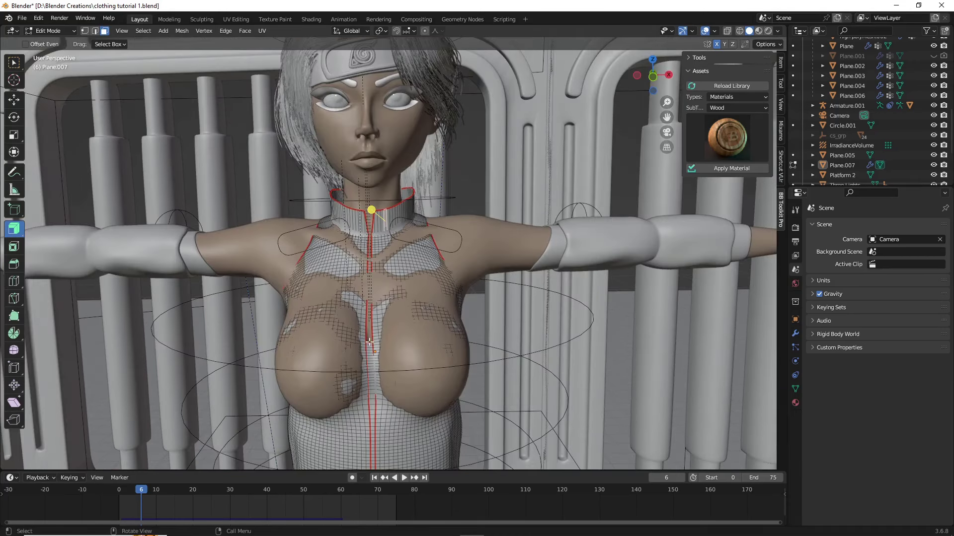
# Examine the vest's collar and front opening up close and return the vest to object mode.
pyautogui.scroll(4, 371, 336)
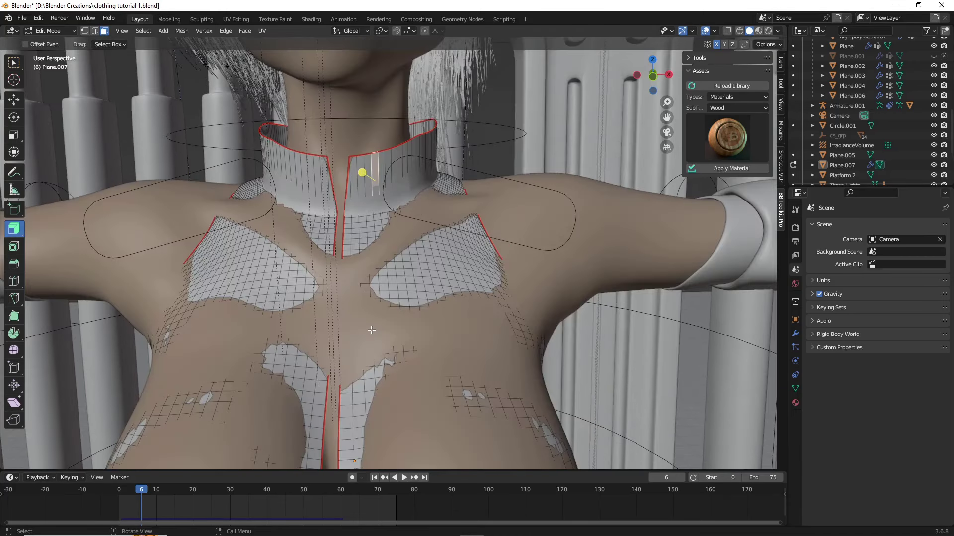
pyautogui.scroll(-4, 356, 293)
pyautogui.press('Tab')
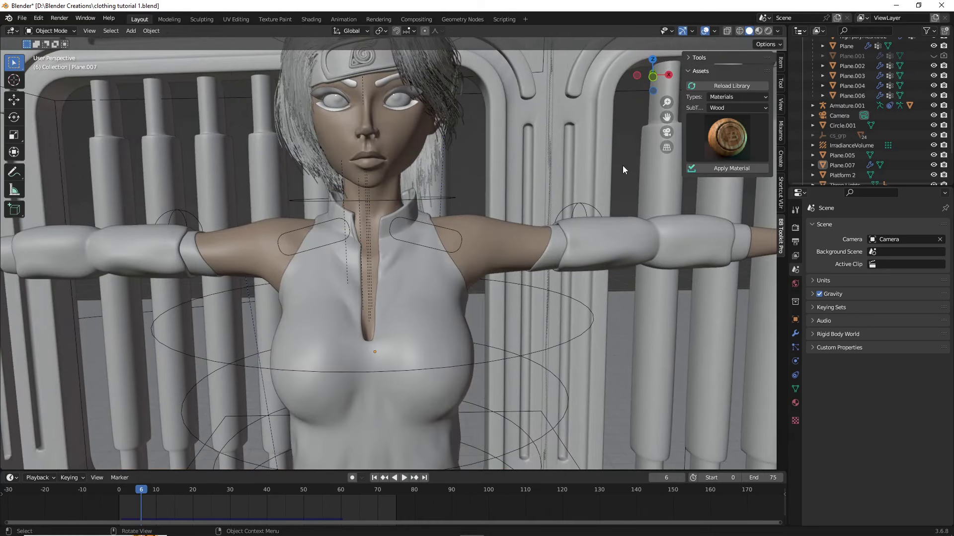
pyautogui.scroll(-5, 478, 284)
pyautogui.scroll(5, 480, 281)
# Open the vest's cloth physics settings and choose the GOOD CLOTH SETTINGS preset.
pyautogui.click(795, 361)
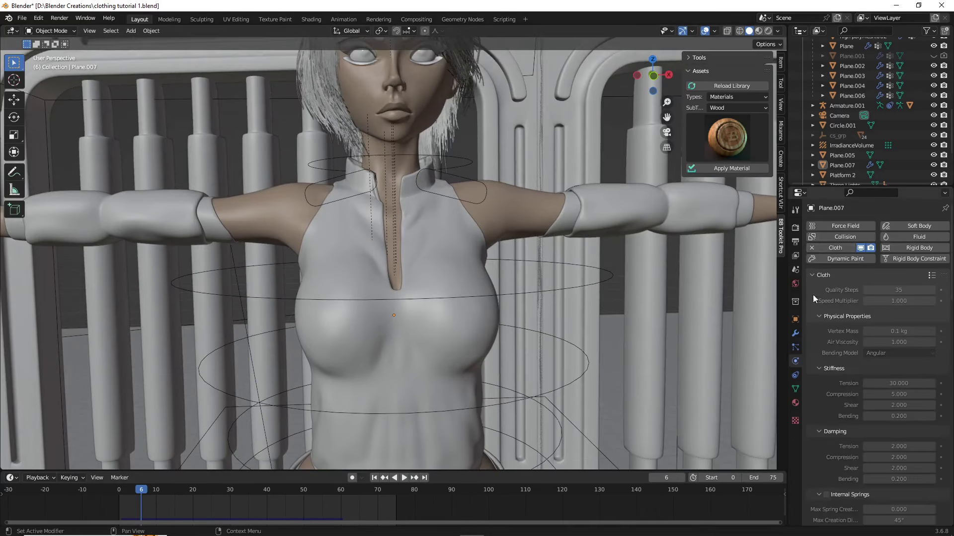
pyautogui.click(931, 274)
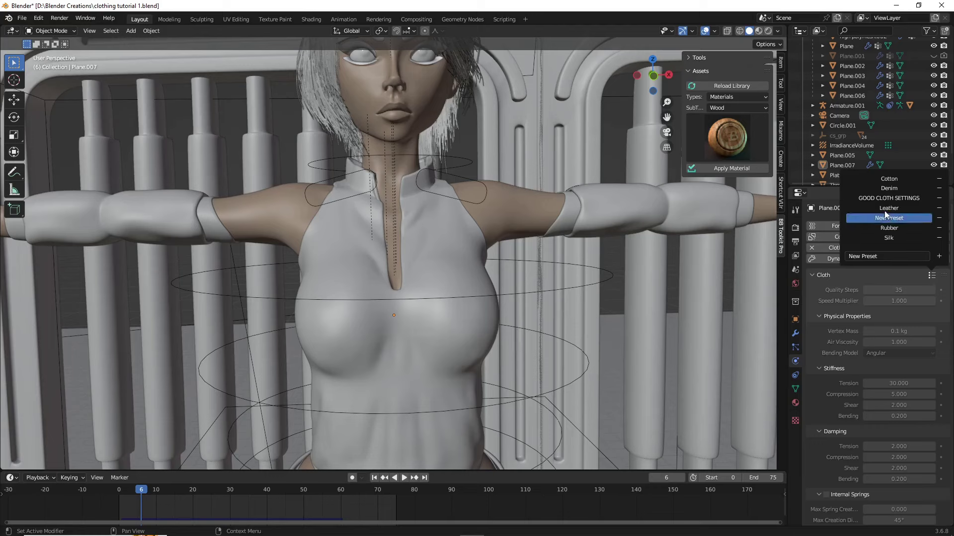
pyautogui.click(880, 201)
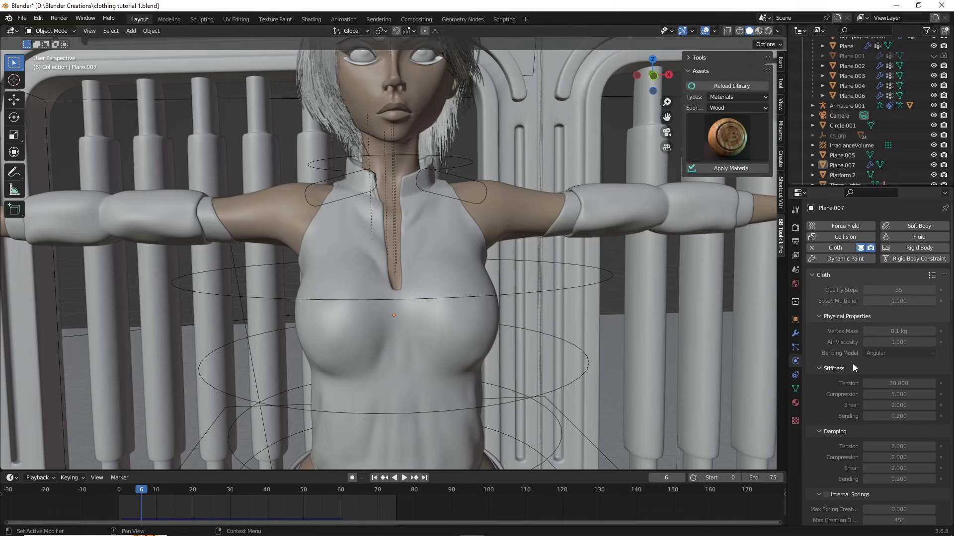
# Examine the vest's cloth settings, including cache, shape, object collisions, self collisions and field weights.
pyautogui.scroll(-10, 852, 364)
pyautogui.scroll(-9, 847, 365)
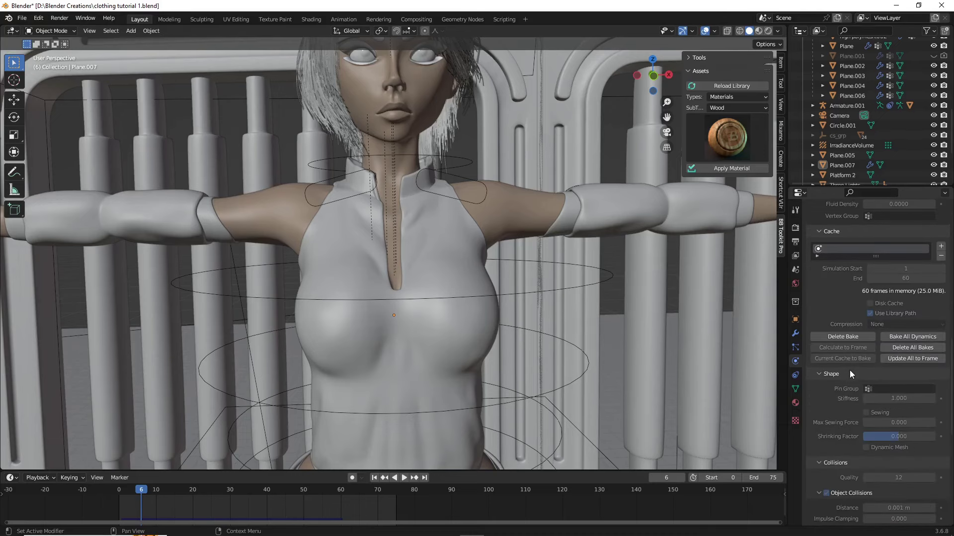
pyautogui.scroll(-1, 849, 373)
pyautogui.scroll(-1, 845, 362)
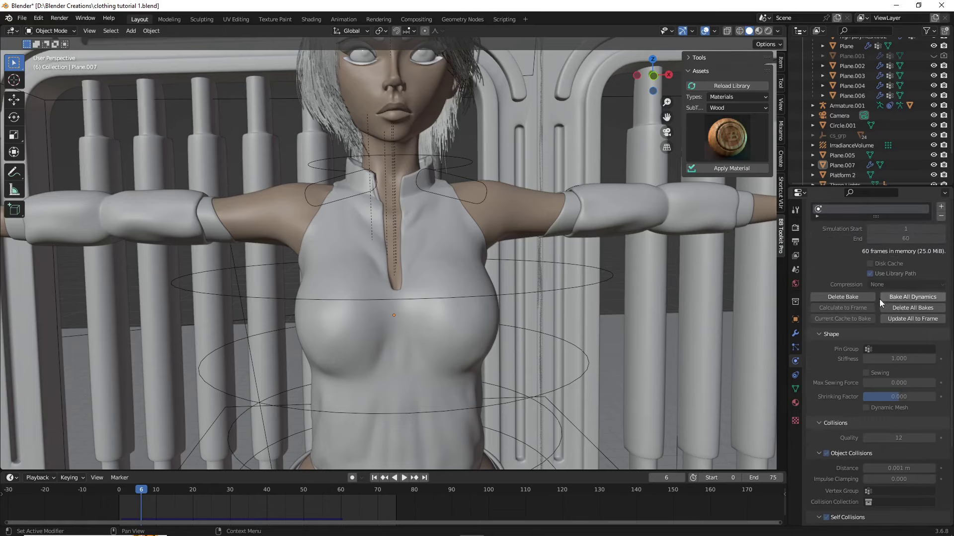
pyautogui.scroll(-8, 687, 346)
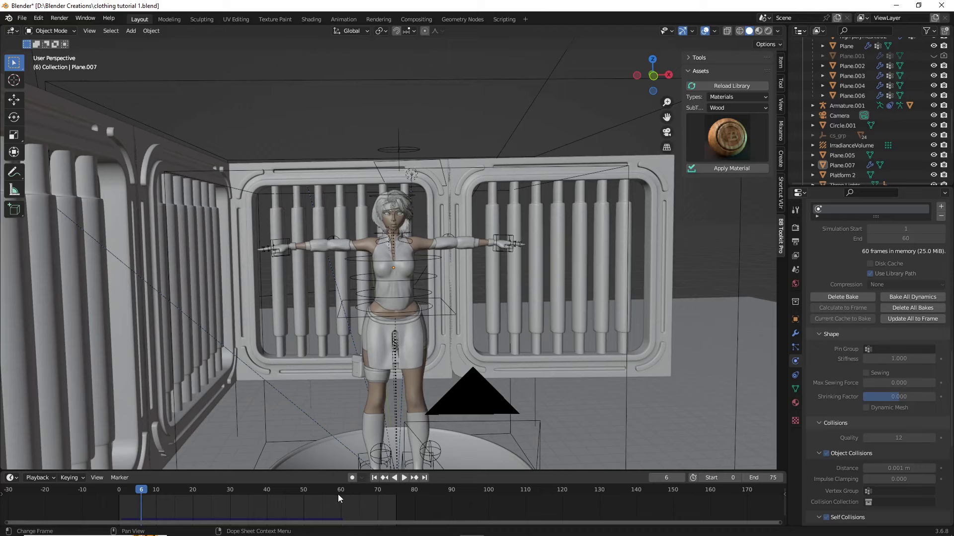
pyautogui.scroll(-5, 827, 334)
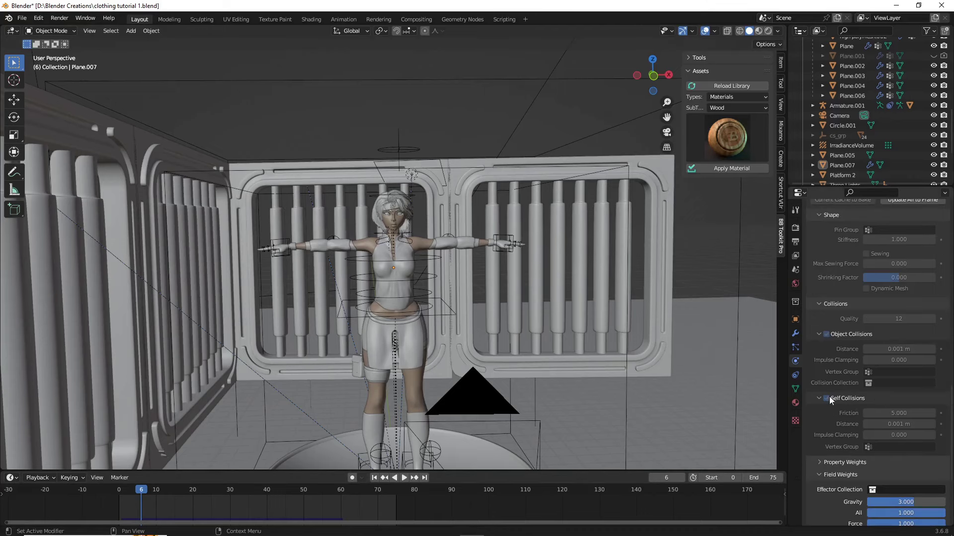
pyautogui.scroll(-3, 847, 438)
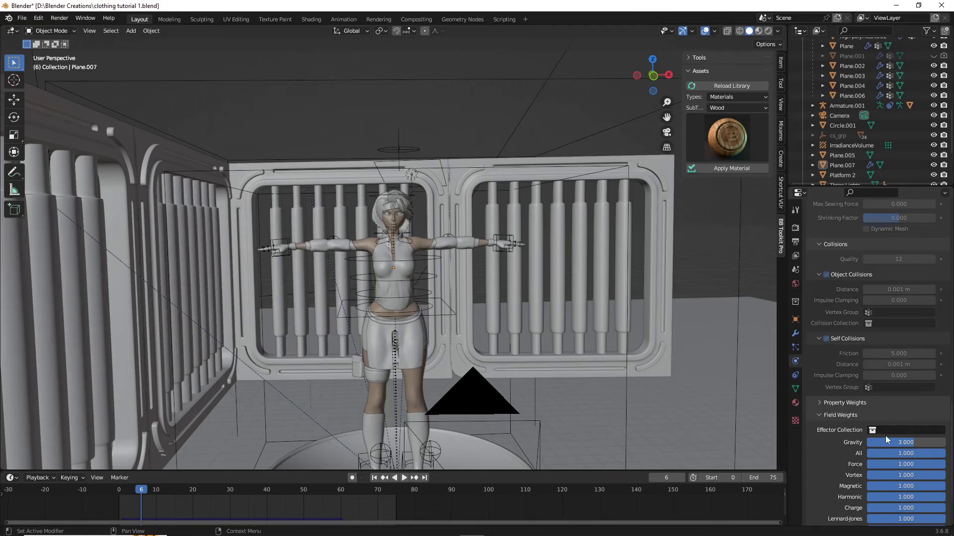
pyautogui.scroll(10, 877, 389)
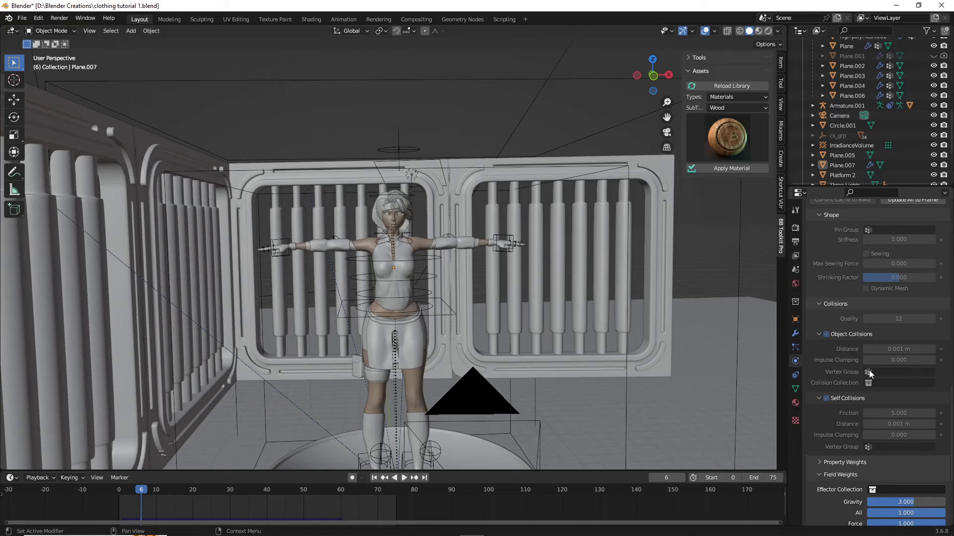
pyautogui.scroll(2, 852, 350)
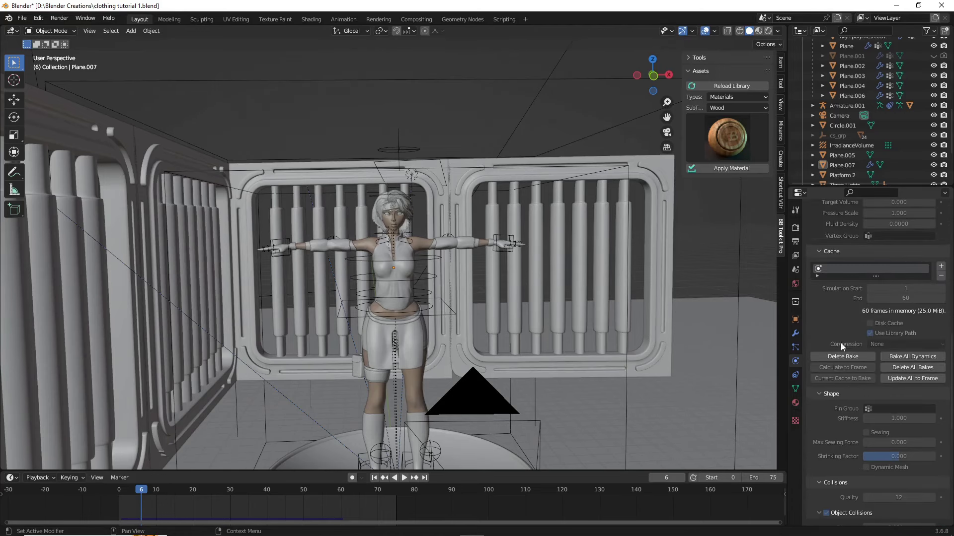
pyautogui.scroll(3, 858, 375)
# Play the animation, switch the viewport to rendered shading, and examine the posed character's outfit from several angles.
pyautogui.scroll(3, 678, 308)
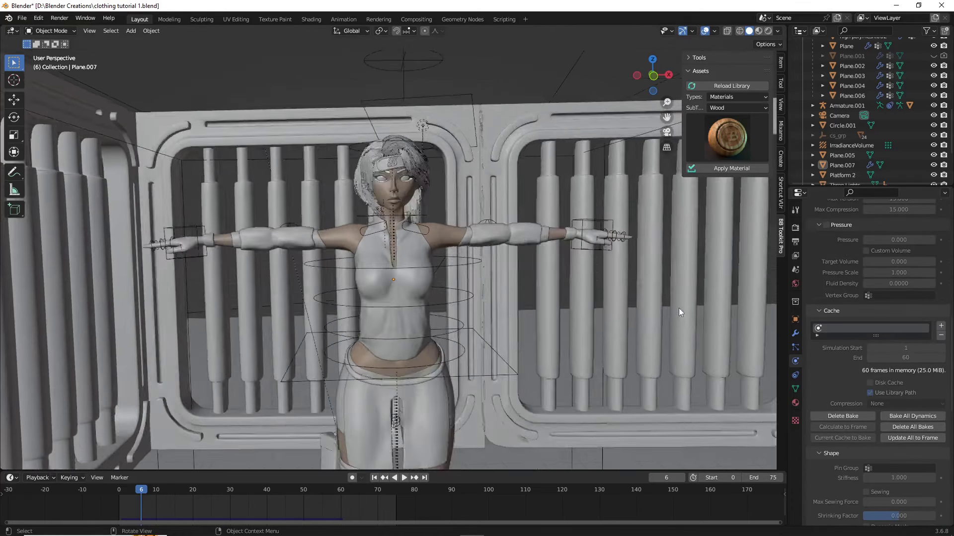
pyautogui.scroll(2, 679, 311)
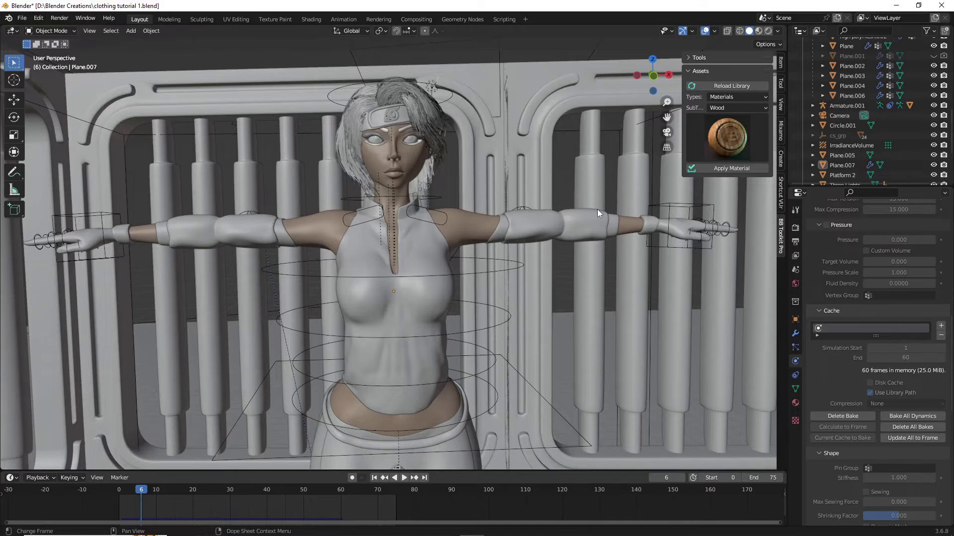
pyautogui.press('space')
pyautogui.click(767, 31)
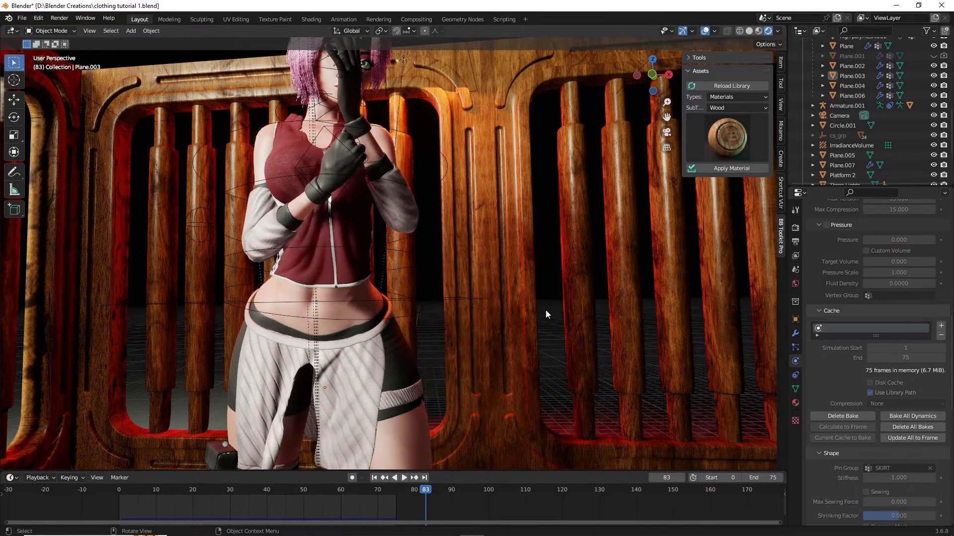
pyautogui.moveTo(545, 311); pyautogui.dragTo(535, 323, button='middle')
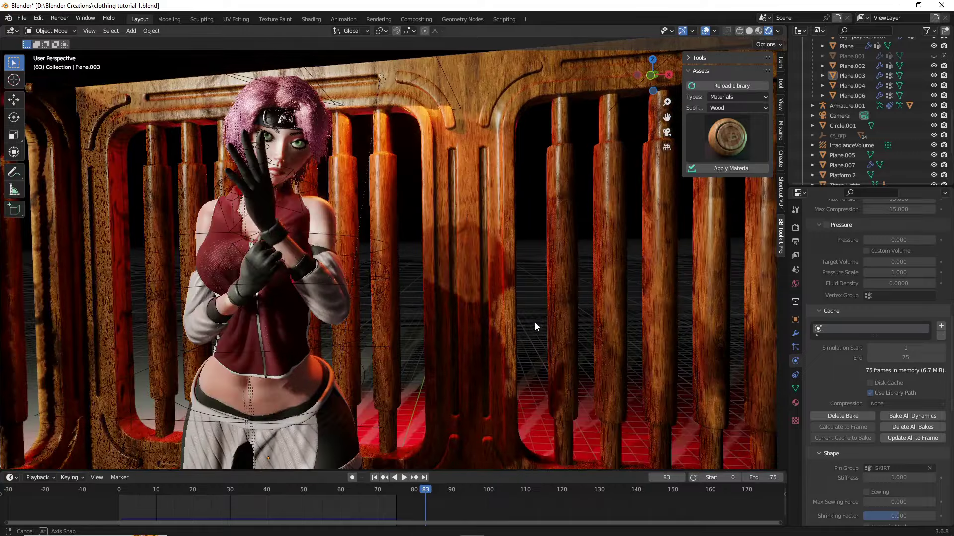
pyautogui.keyDown('shift'); pyautogui.moveTo(534, 252); pyautogui.dragTo(517, 308, button='middle'); pyautogui.keyUp('shift')
pyautogui.moveTo(554, 188)
pyautogui.keyDown('shift'); pyautogui.mouseDown(button='middle')
pyautogui.moveTo(633, 156)
pyautogui.moveTo(539, 197)
pyautogui.mouseUp(button='middle'); pyautogui.keyUp('shift')
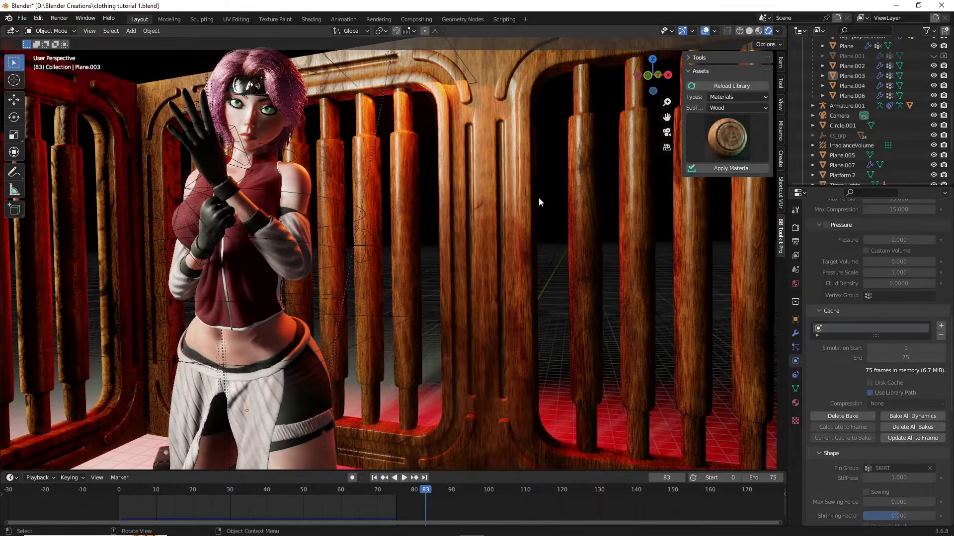
pyautogui.moveTo(666, 116); pyautogui.dragTo(735, 180)
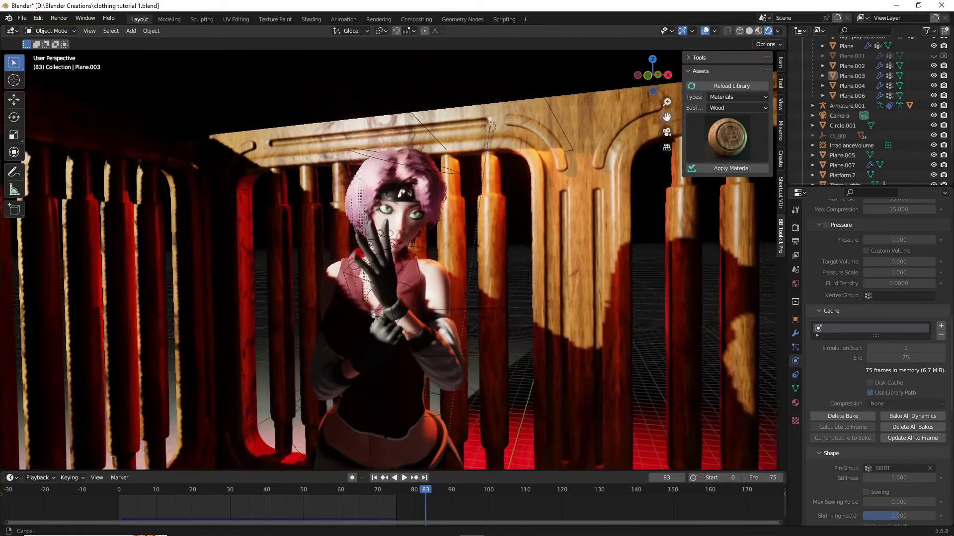
pyautogui.moveTo(604, 165); pyautogui.dragTo(591, 157, button='middle')
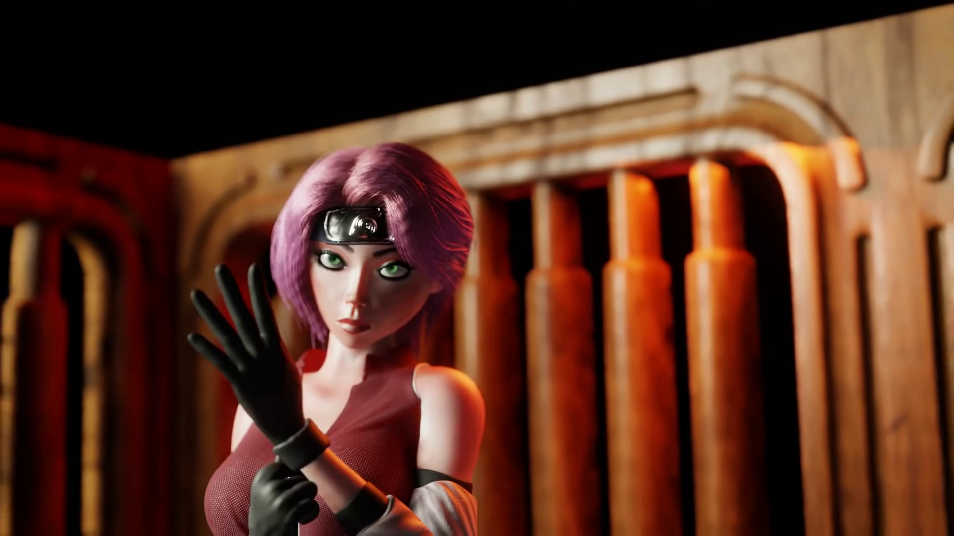